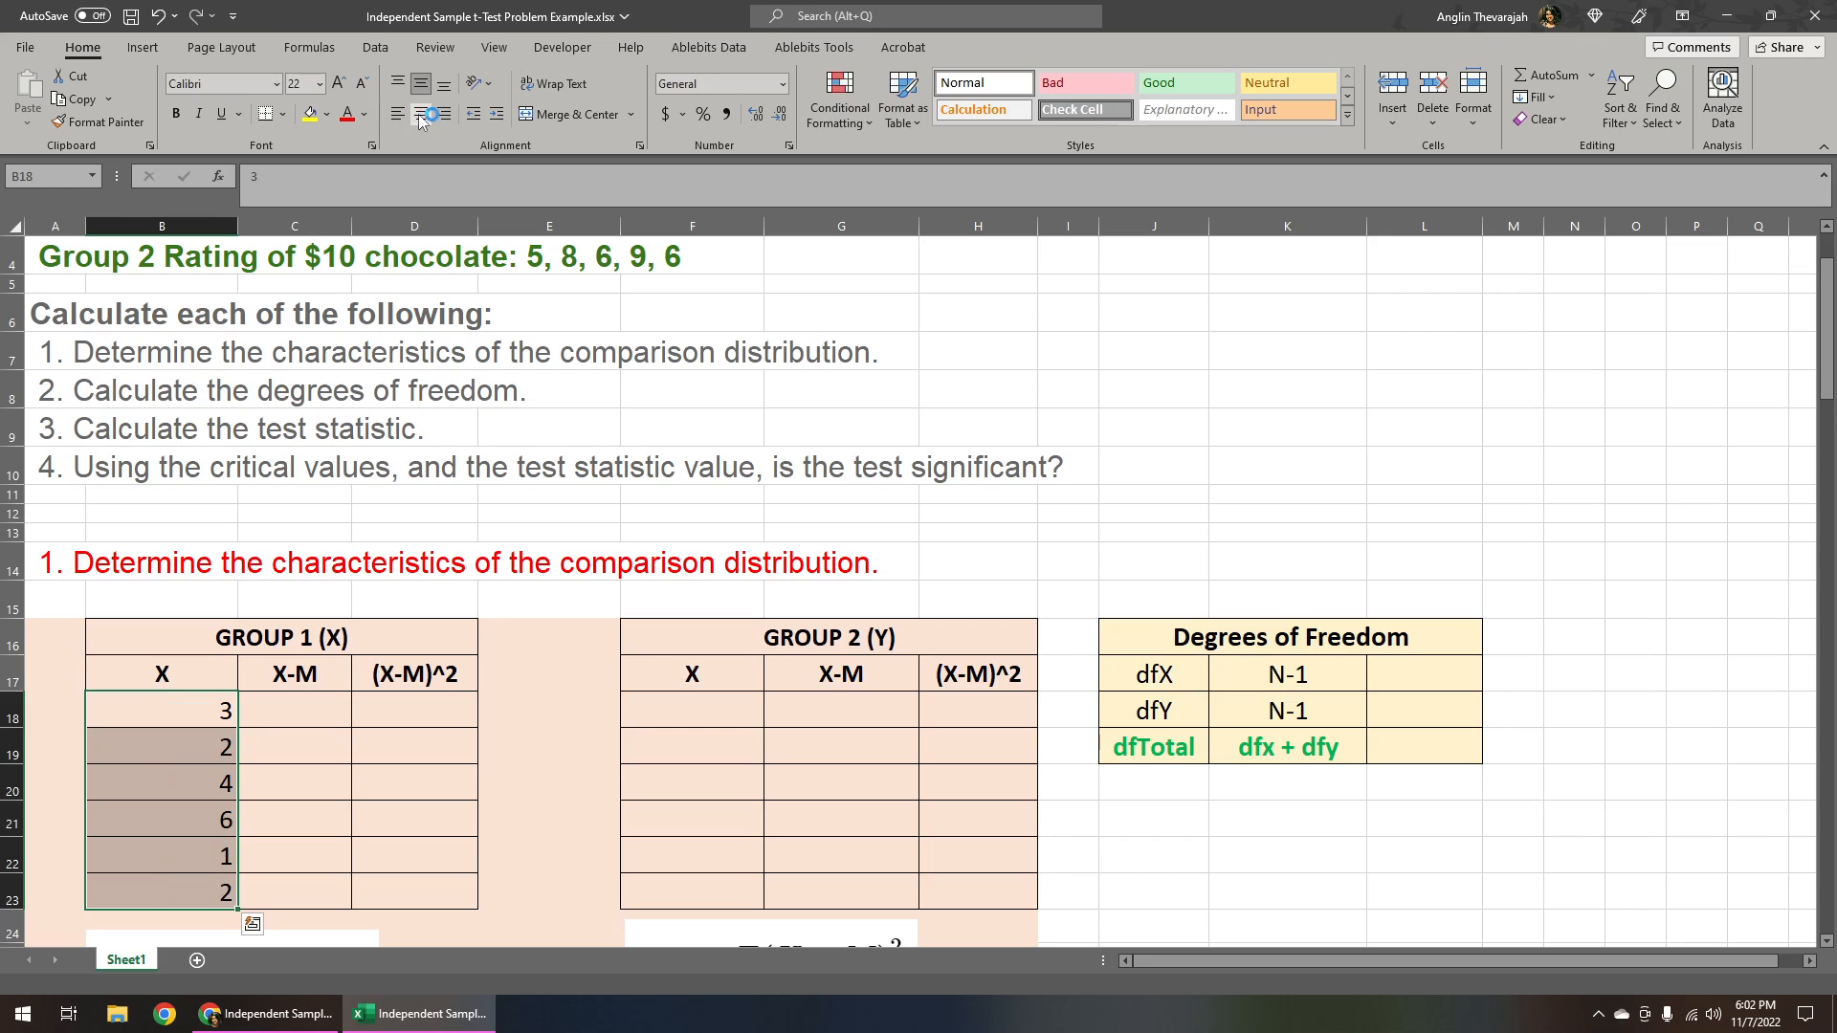
Step: Center the Group 1 X scores horizontally in cells B18:B23
{"action": "left_click", "coordinate": [418, 115]}
{"action": "left_click", "coordinate": [474, 793]}
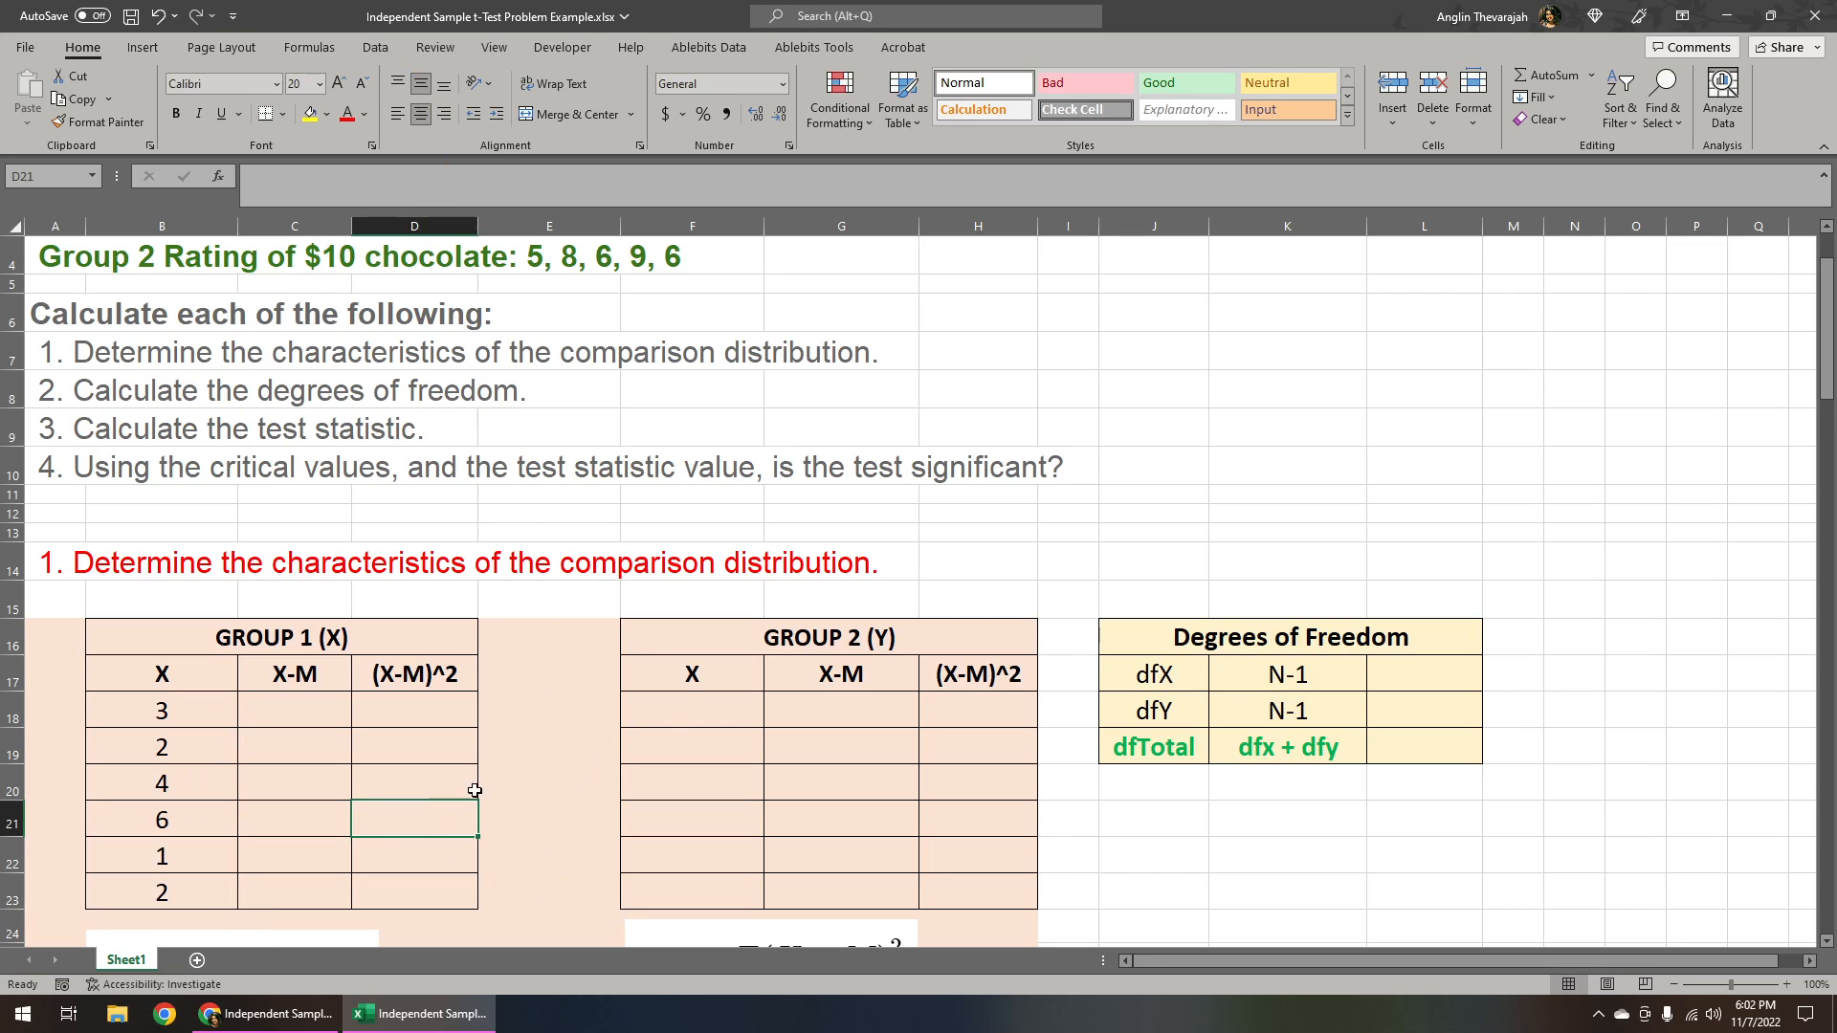
Step: Enter the $10 chocolate ratings 5, 8, 6, 9, 6 in the Group 2 X column, cells F18 to F22
{"action": "left_click", "coordinate": [688, 705]}
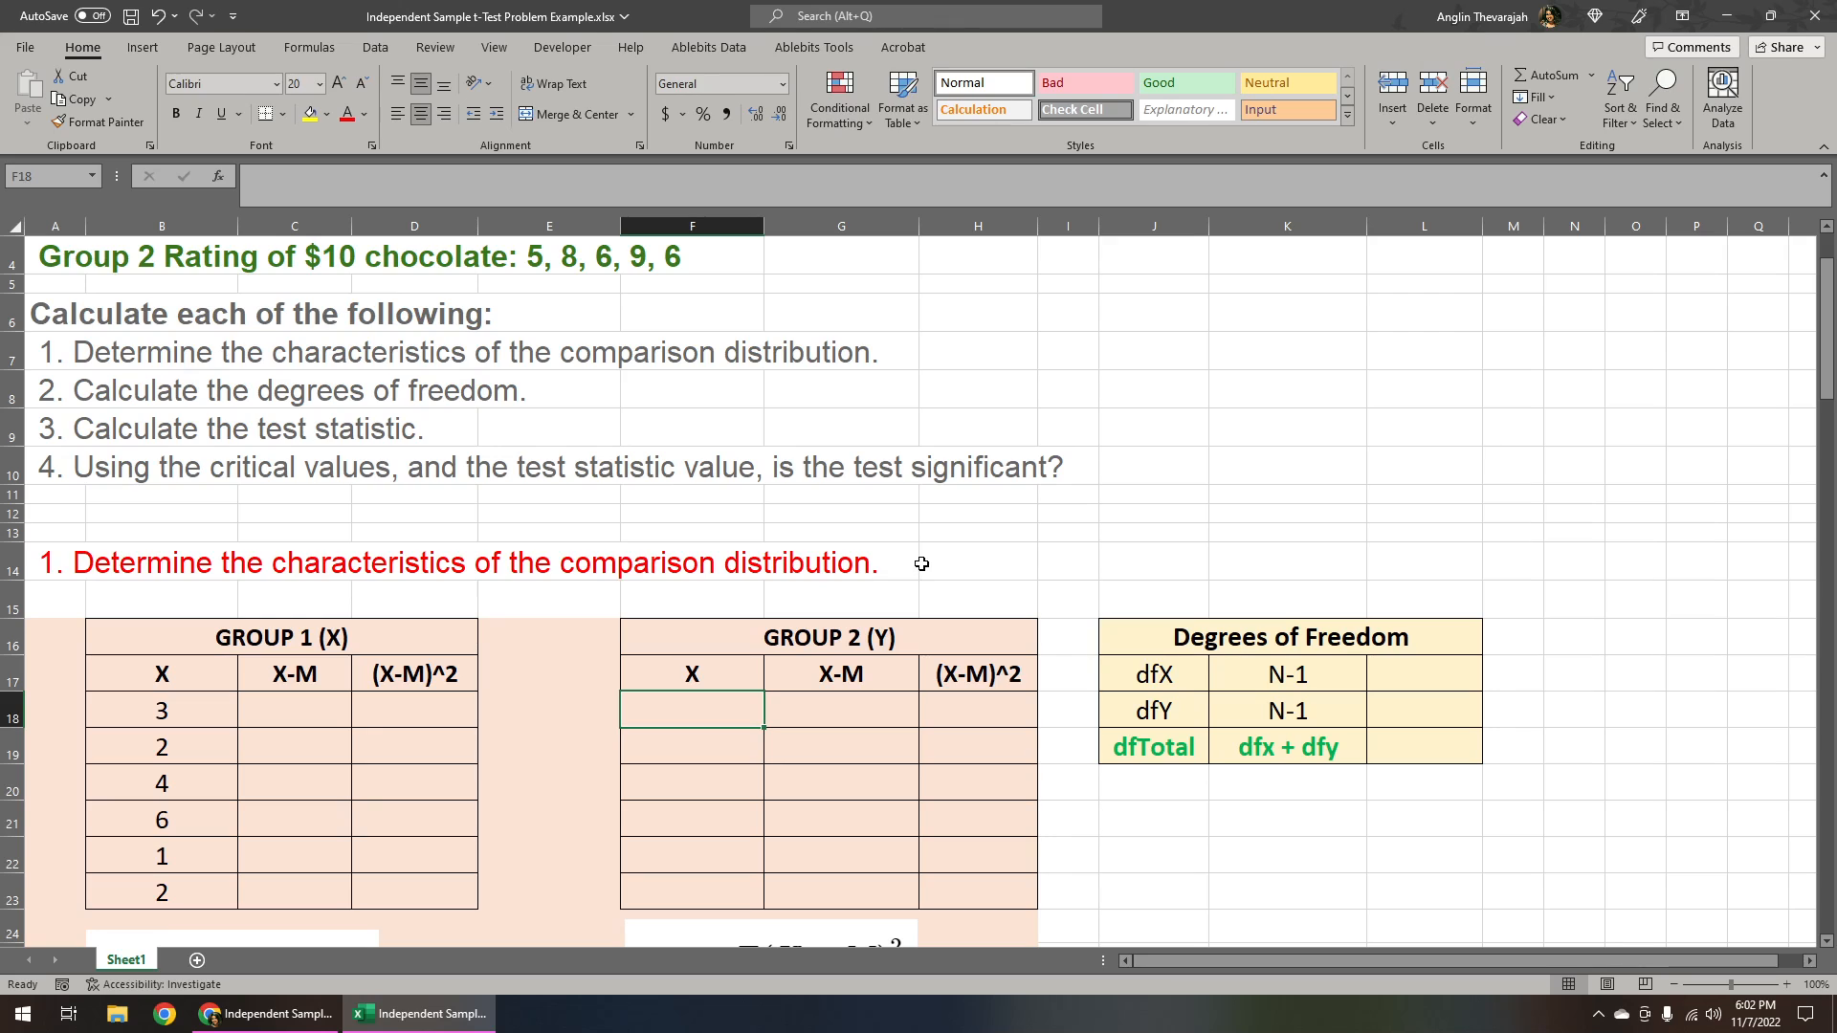
{"action": "scroll", "coordinate": [920, 561], "scroll_direction": "up", "scroll_amount": 3}
{"action": "scroll", "coordinate": [917, 560], "scroll_direction": "down", "scroll_amount": 2}
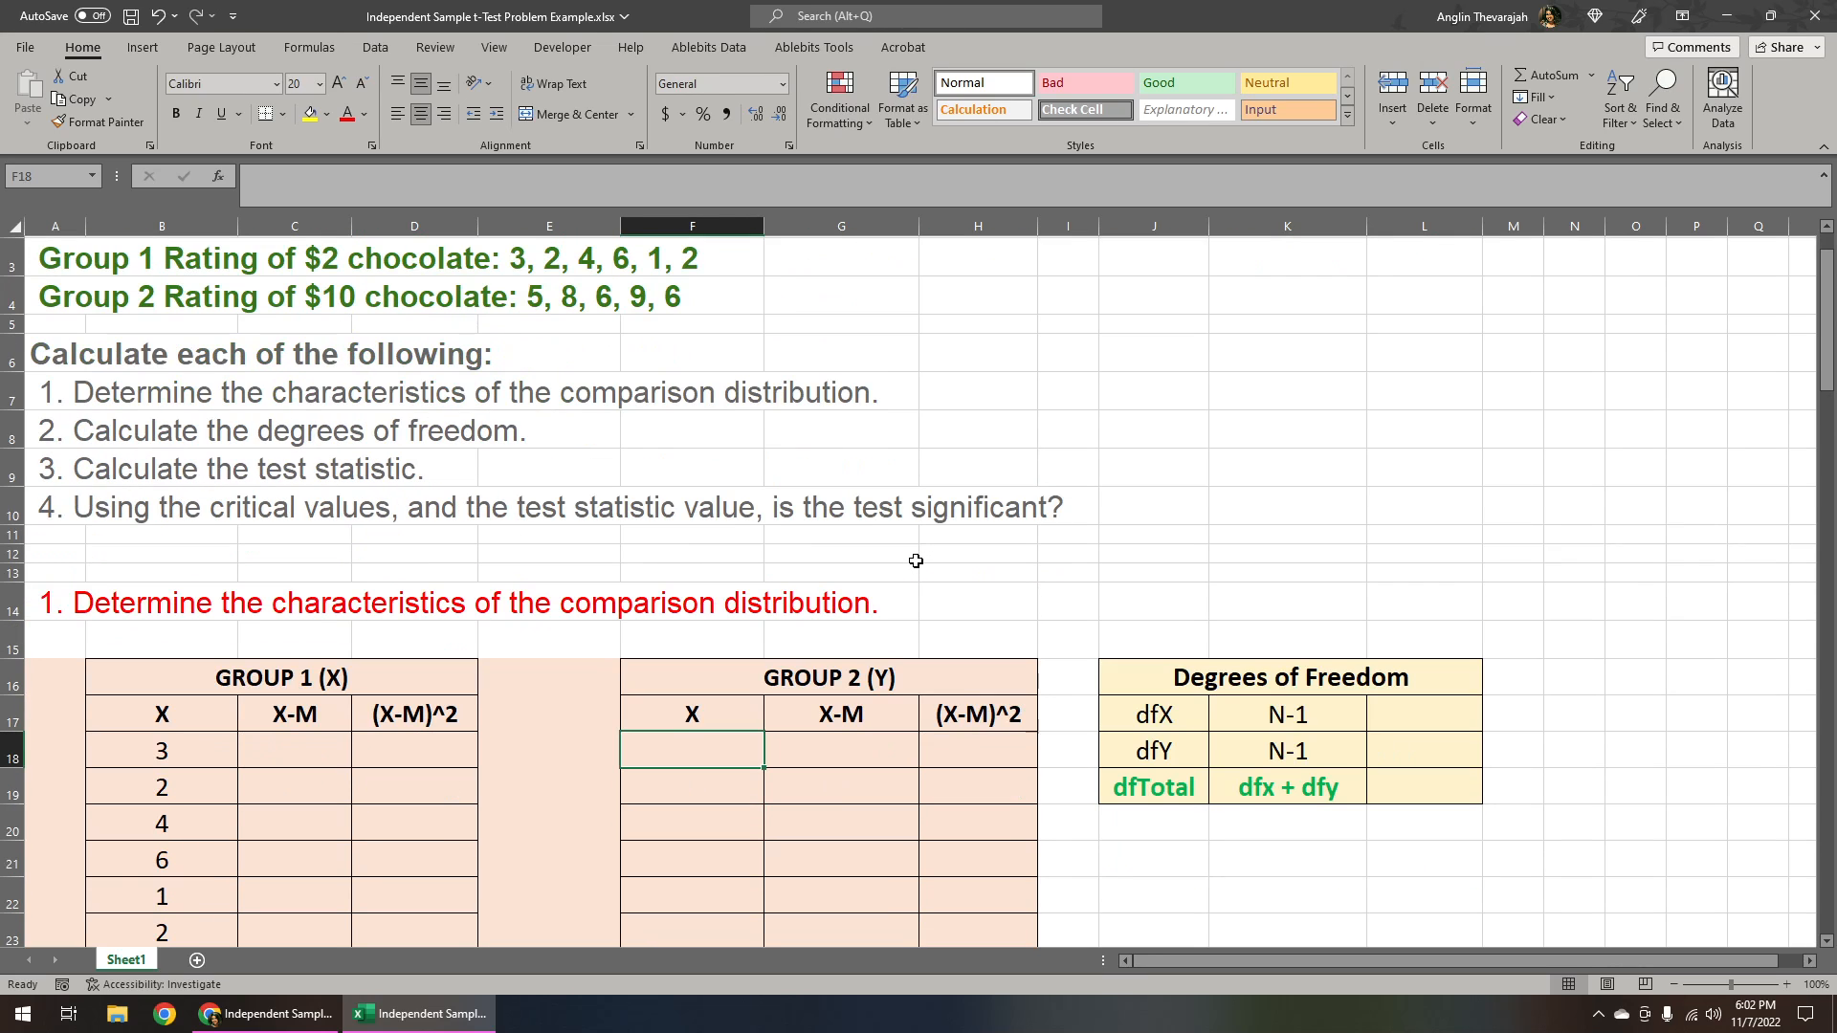
{"action": "type", "text": "5"}
{"action": "key", "text": "Return"}
{"action": "type", "text": "8"}
{"action": "key", "text": "Return"}
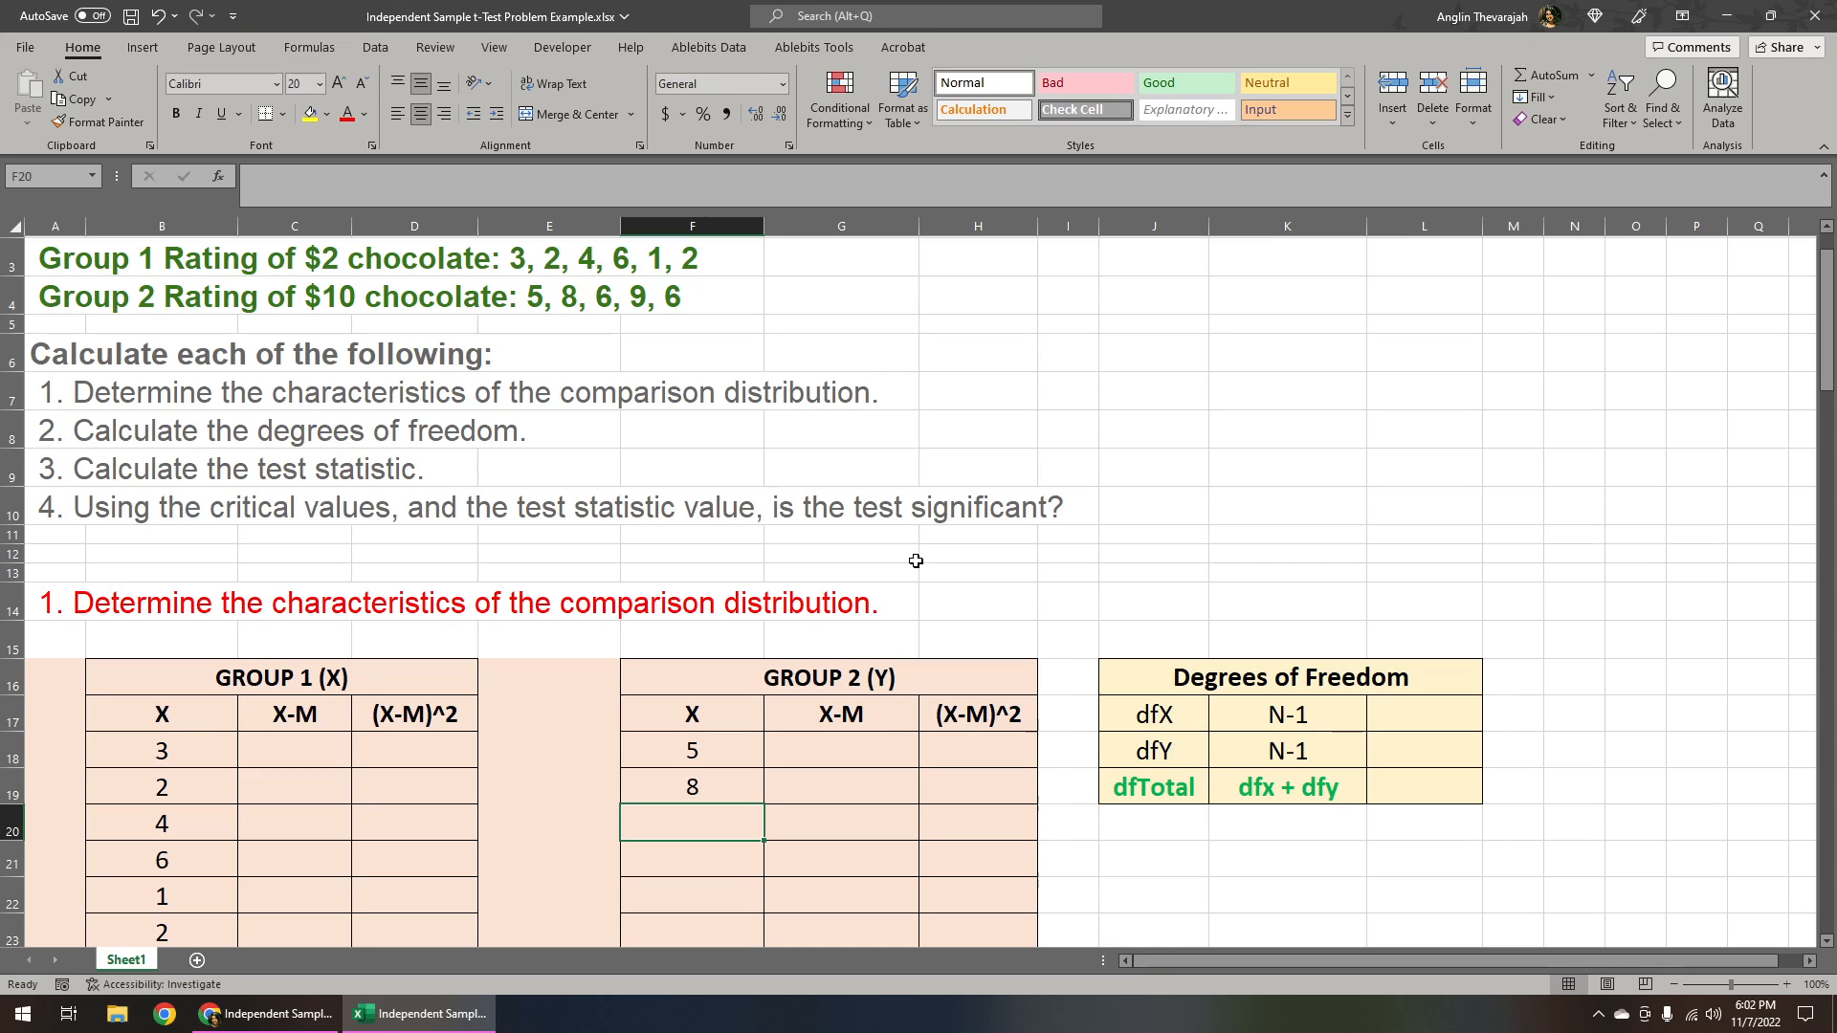
{"action": "type", "text": "6"}
{"action": "key", "text": "Return"}
{"action": "type", "text": "9"}
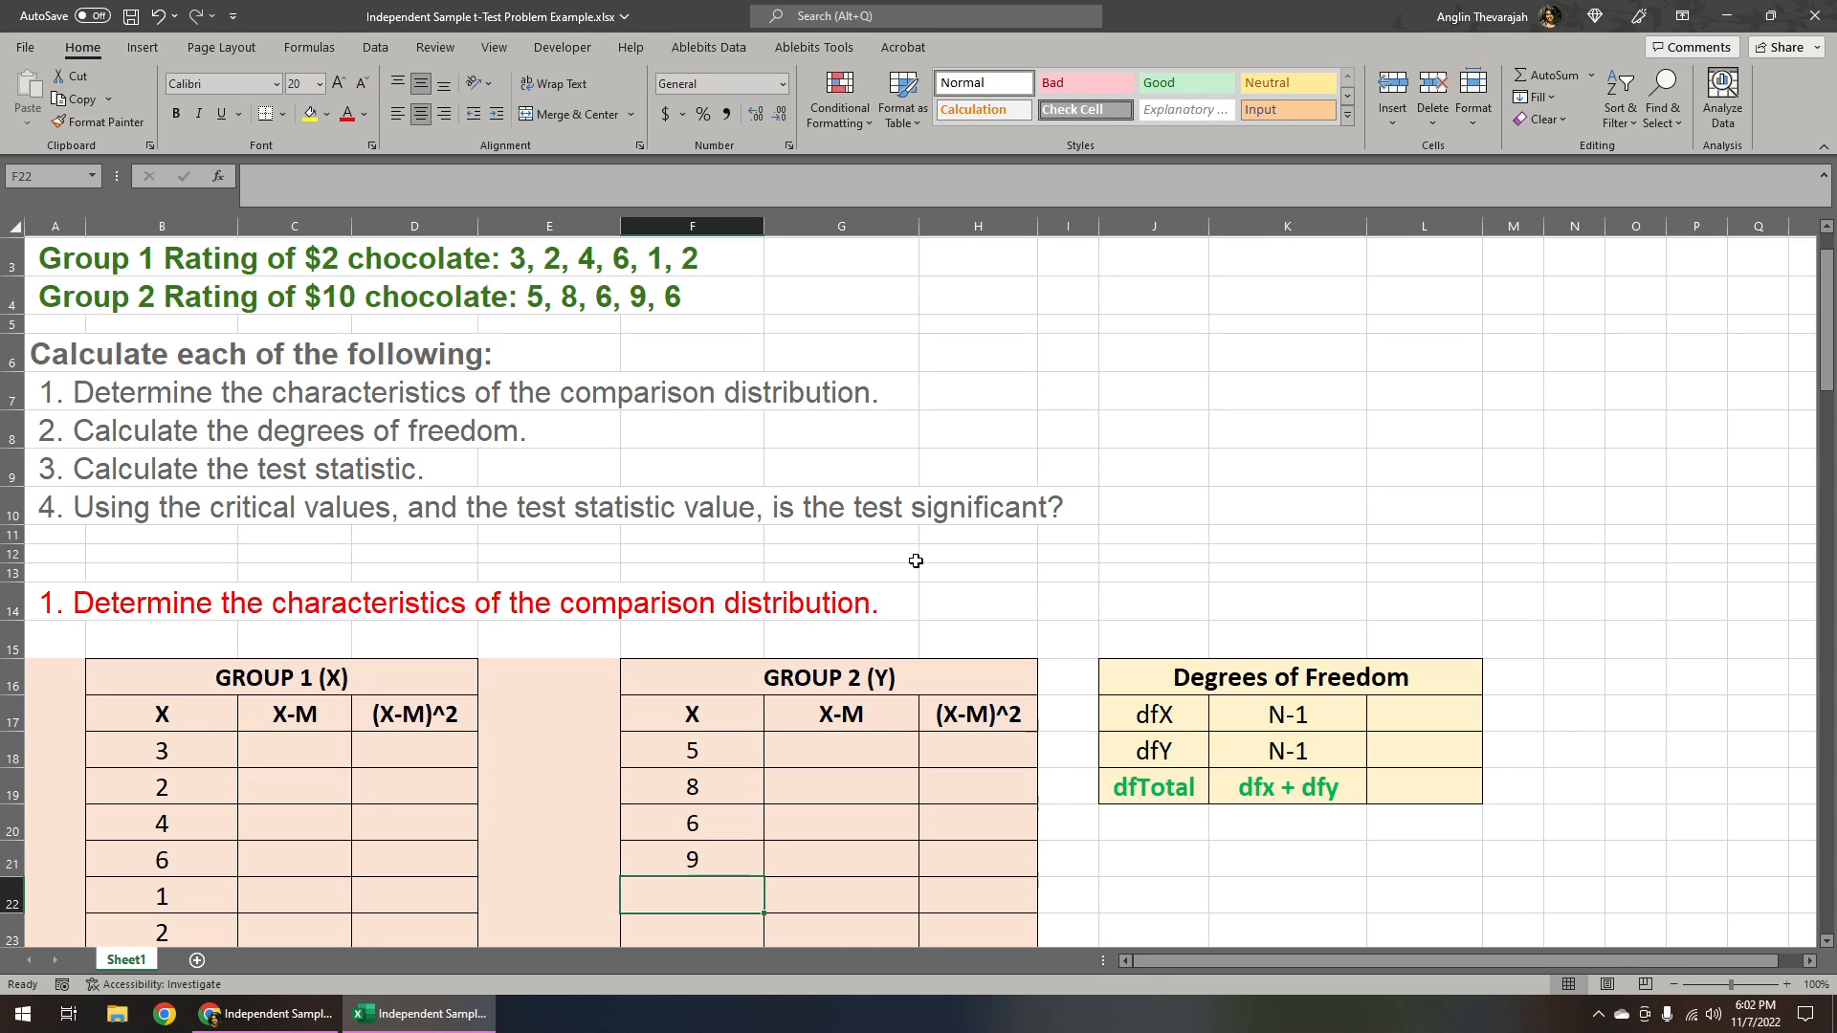
{"action": "key", "text": "Return"}
{"action": "type", "text": "6"}
{"action": "key", "text": "Return"}
Step: Move both variance formula images down slightly so that row 24 beneath the two tables is clear
{"action": "scroll", "coordinate": [965, 540], "scroll_direction": "down", "scroll_amount": 3}
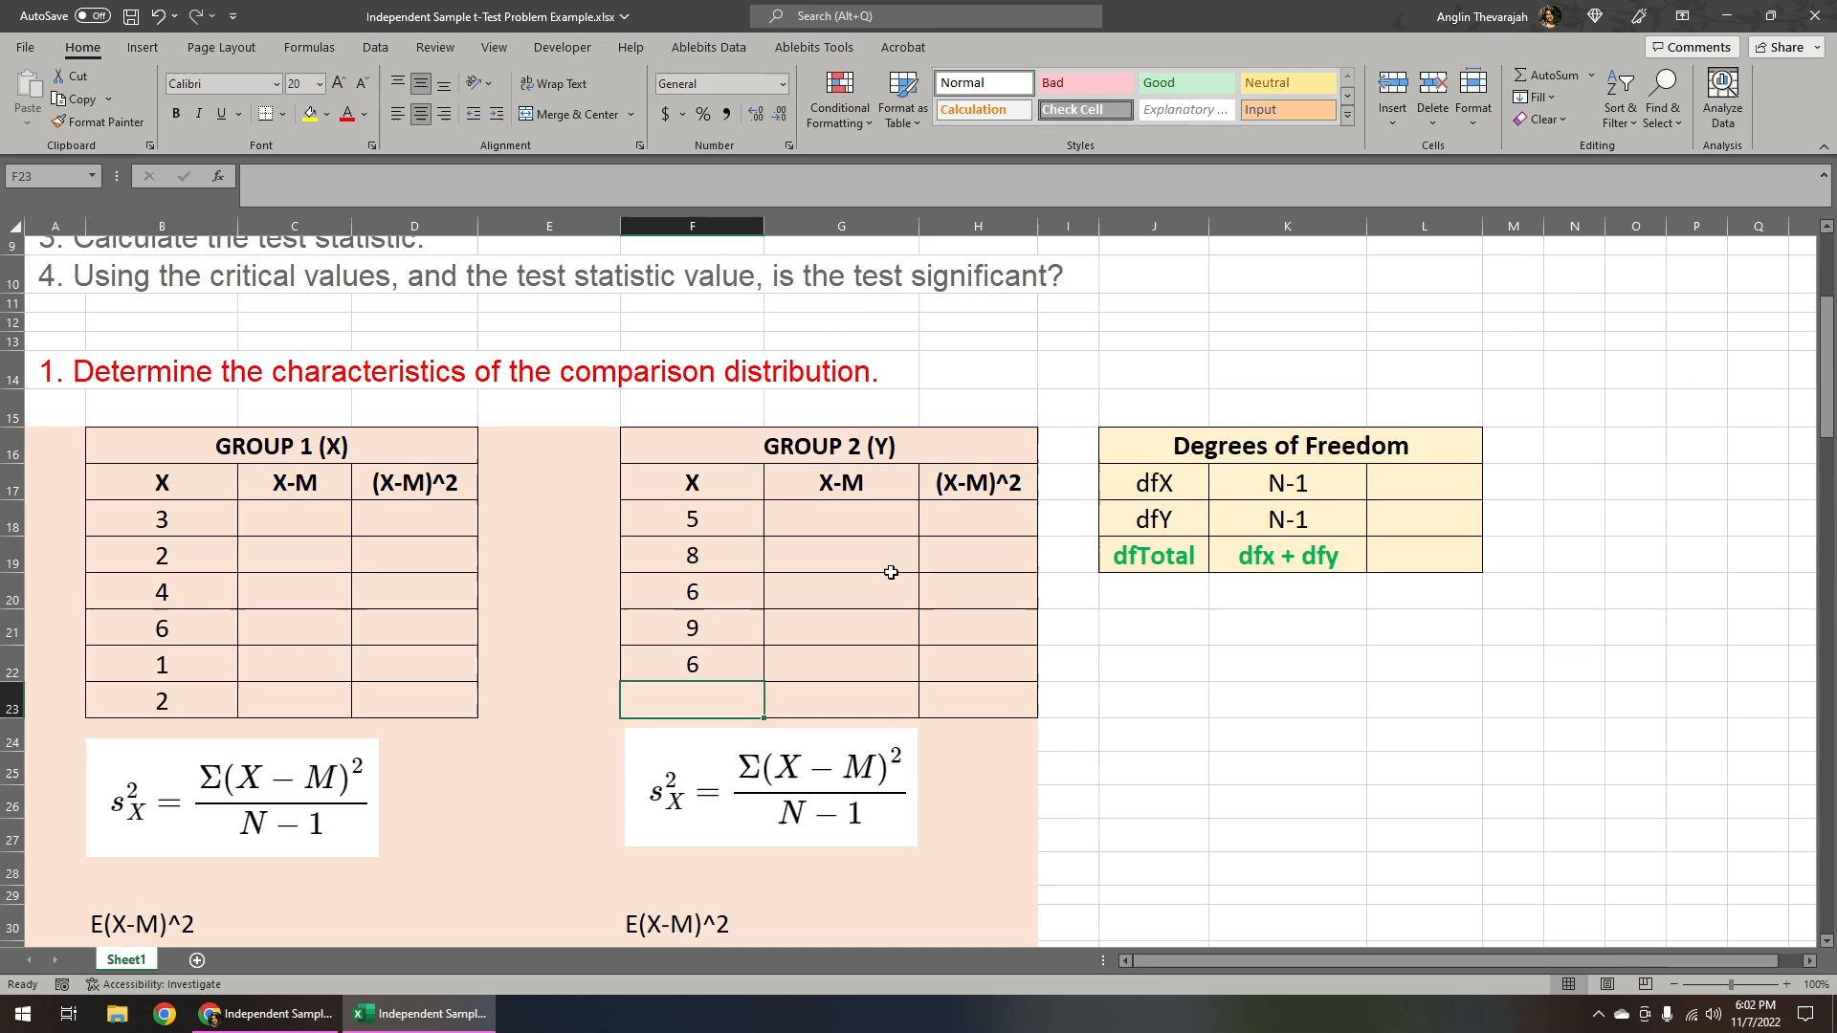
{"action": "left_click", "coordinate": [301, 431]}
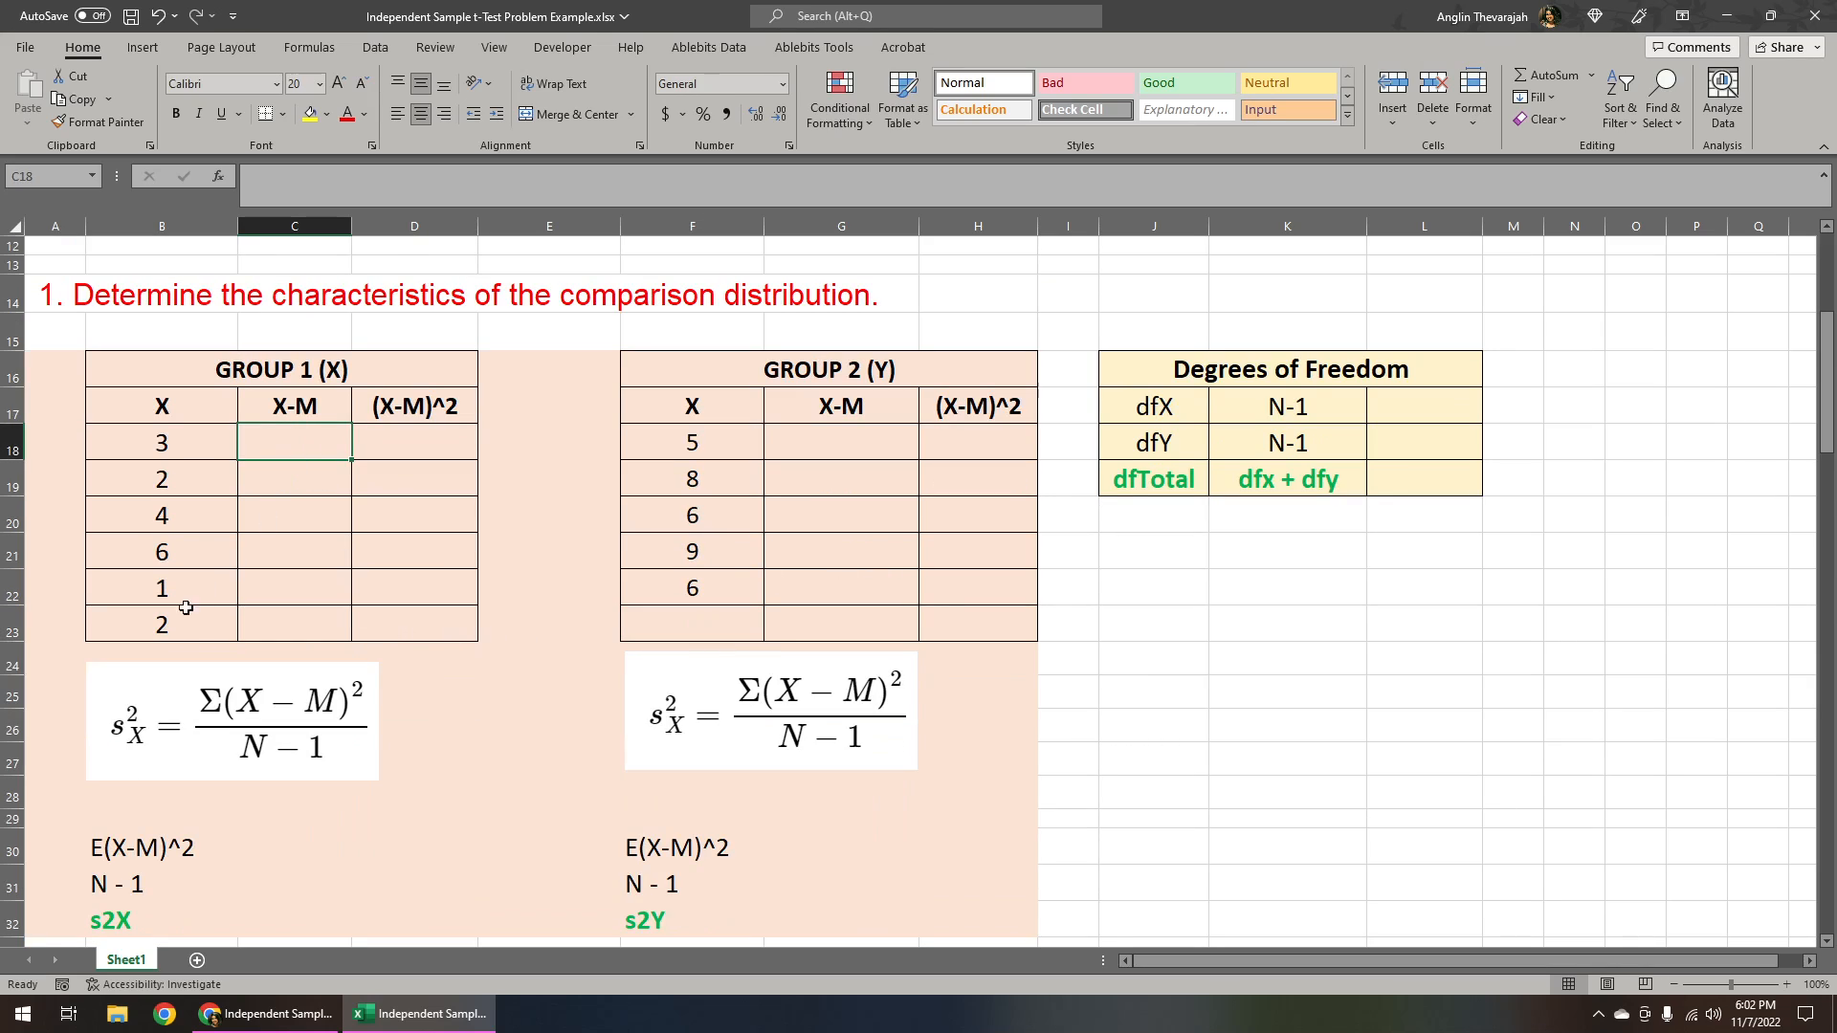
{"action": "left_click_drag", "start_coordinate": [249, 708], "coordinate": [249, 744]}
{"action": "left_click_drag", "start_coordinate": [756, 691], "coordinate": [754, 734]}
Step: Apply all borders to row 24 beneath both group tables, cells B24:D24 and F24:H24
{"action": "left_click_drag", "start_coordinate": [111, 658], "coordinate": [377, 660]}
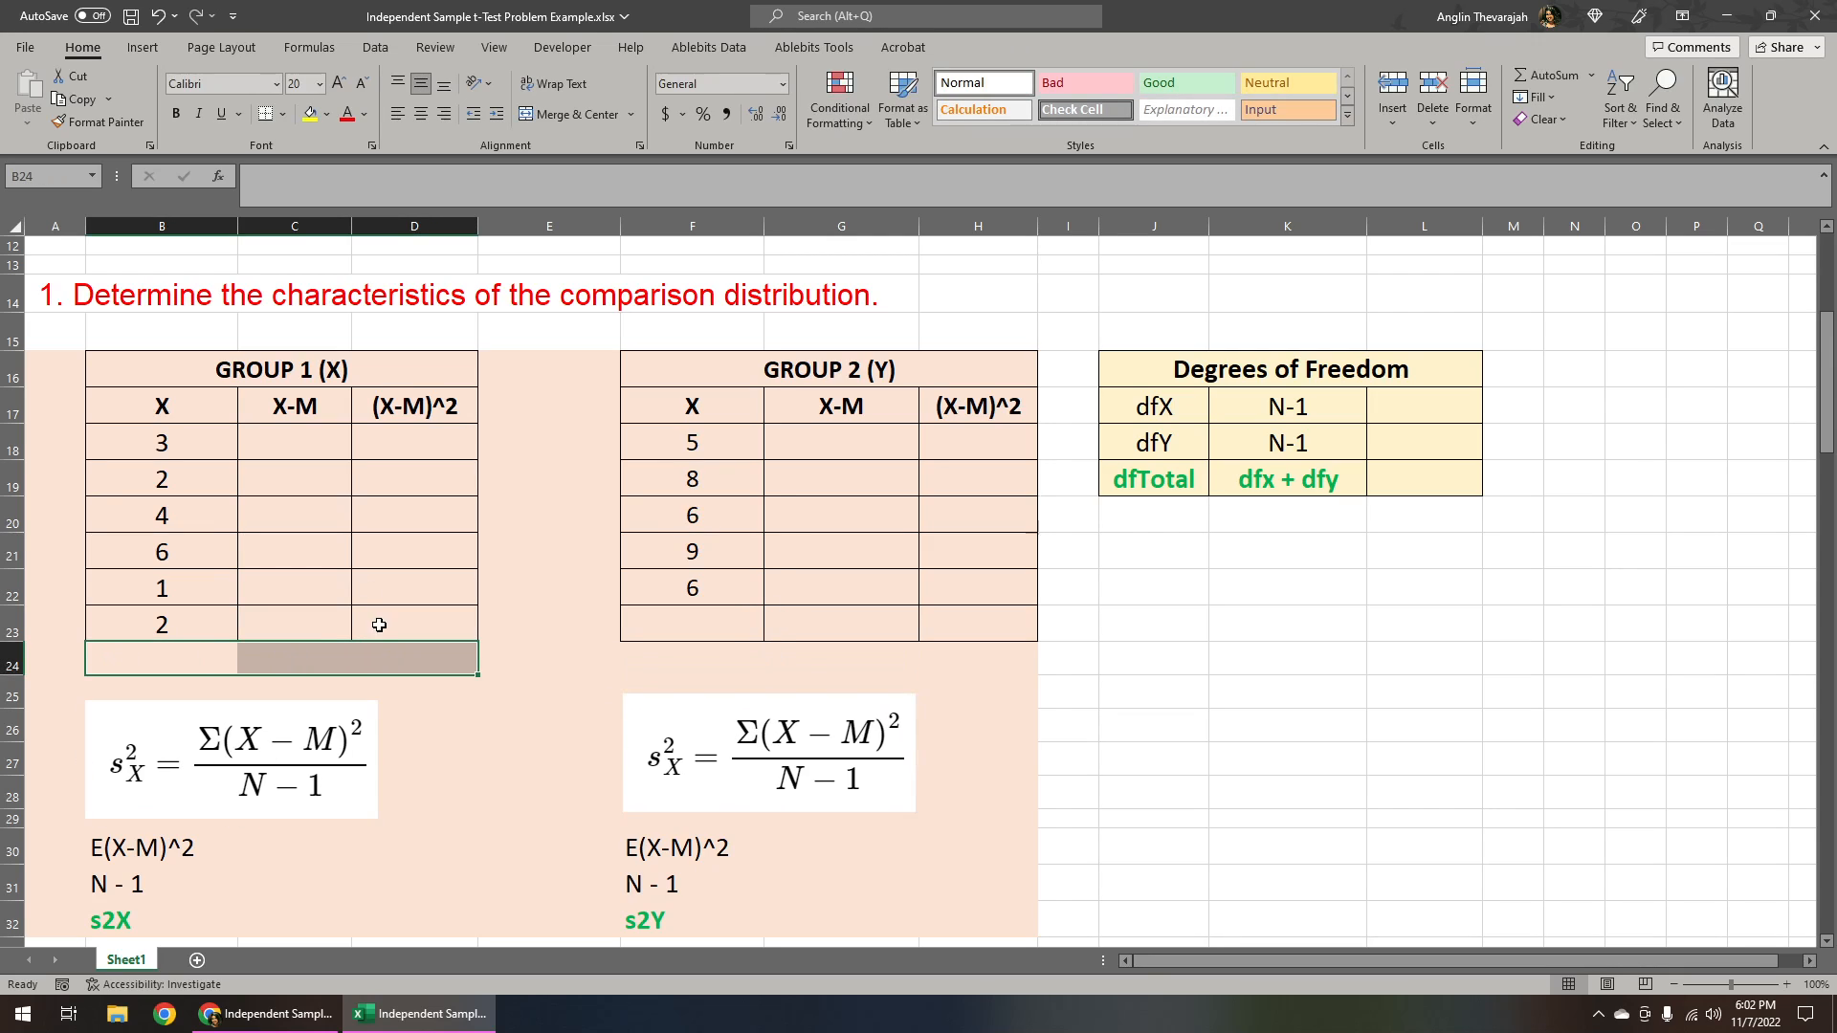
{"action": "left_click", "coordinate": [283, 114]}
{"action": "left_click", "coordinate": [325, 271]}
{"action": "left_click_drag", "start_coordinate": [724, 653], "coordinate": [938, 665]}
{"action": "left_click", "coordinate": [265, 113]}
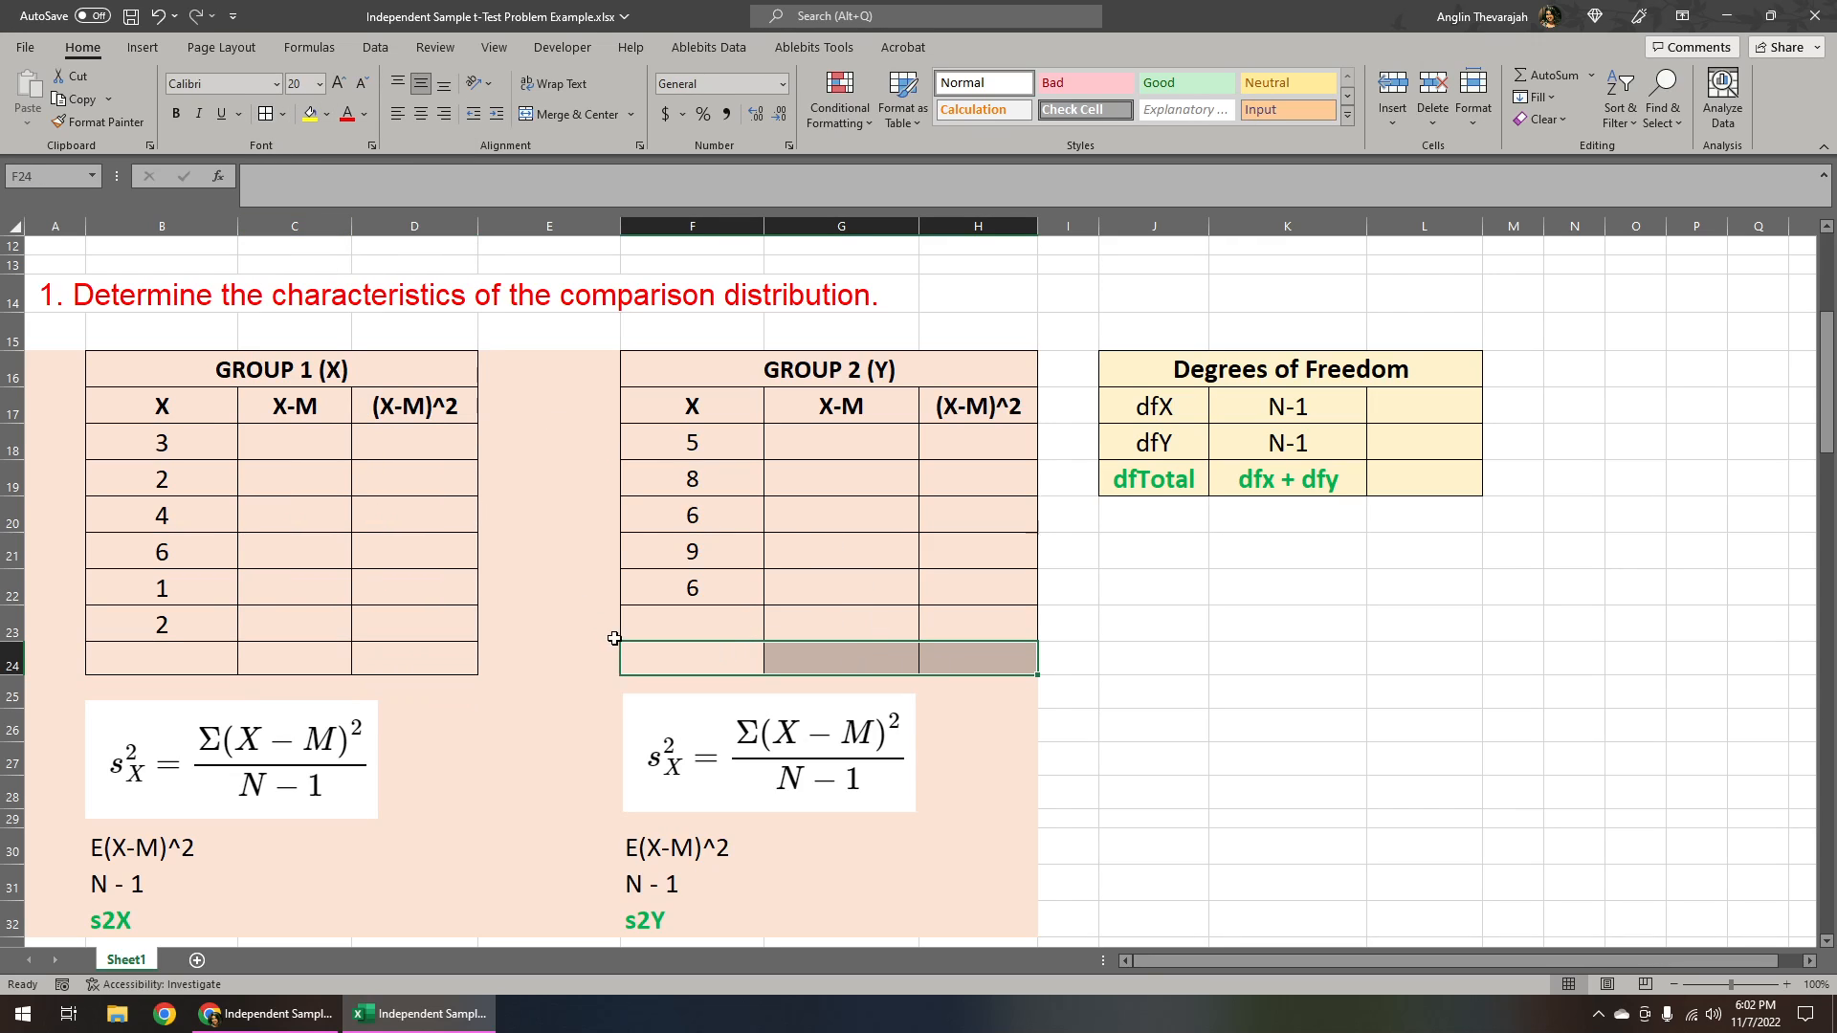
{"action": "left_click_drag", "start_coordinate": [623, 647], "coordinate": [612, 644]}
{"action": "left_click", "coordinate": [532, 720]}
Step: Calculate the Group 1 mean in cell B24 with the AVERAGE function over B18:B23
{"action": "left_click", "coordinate": [158, 660]}
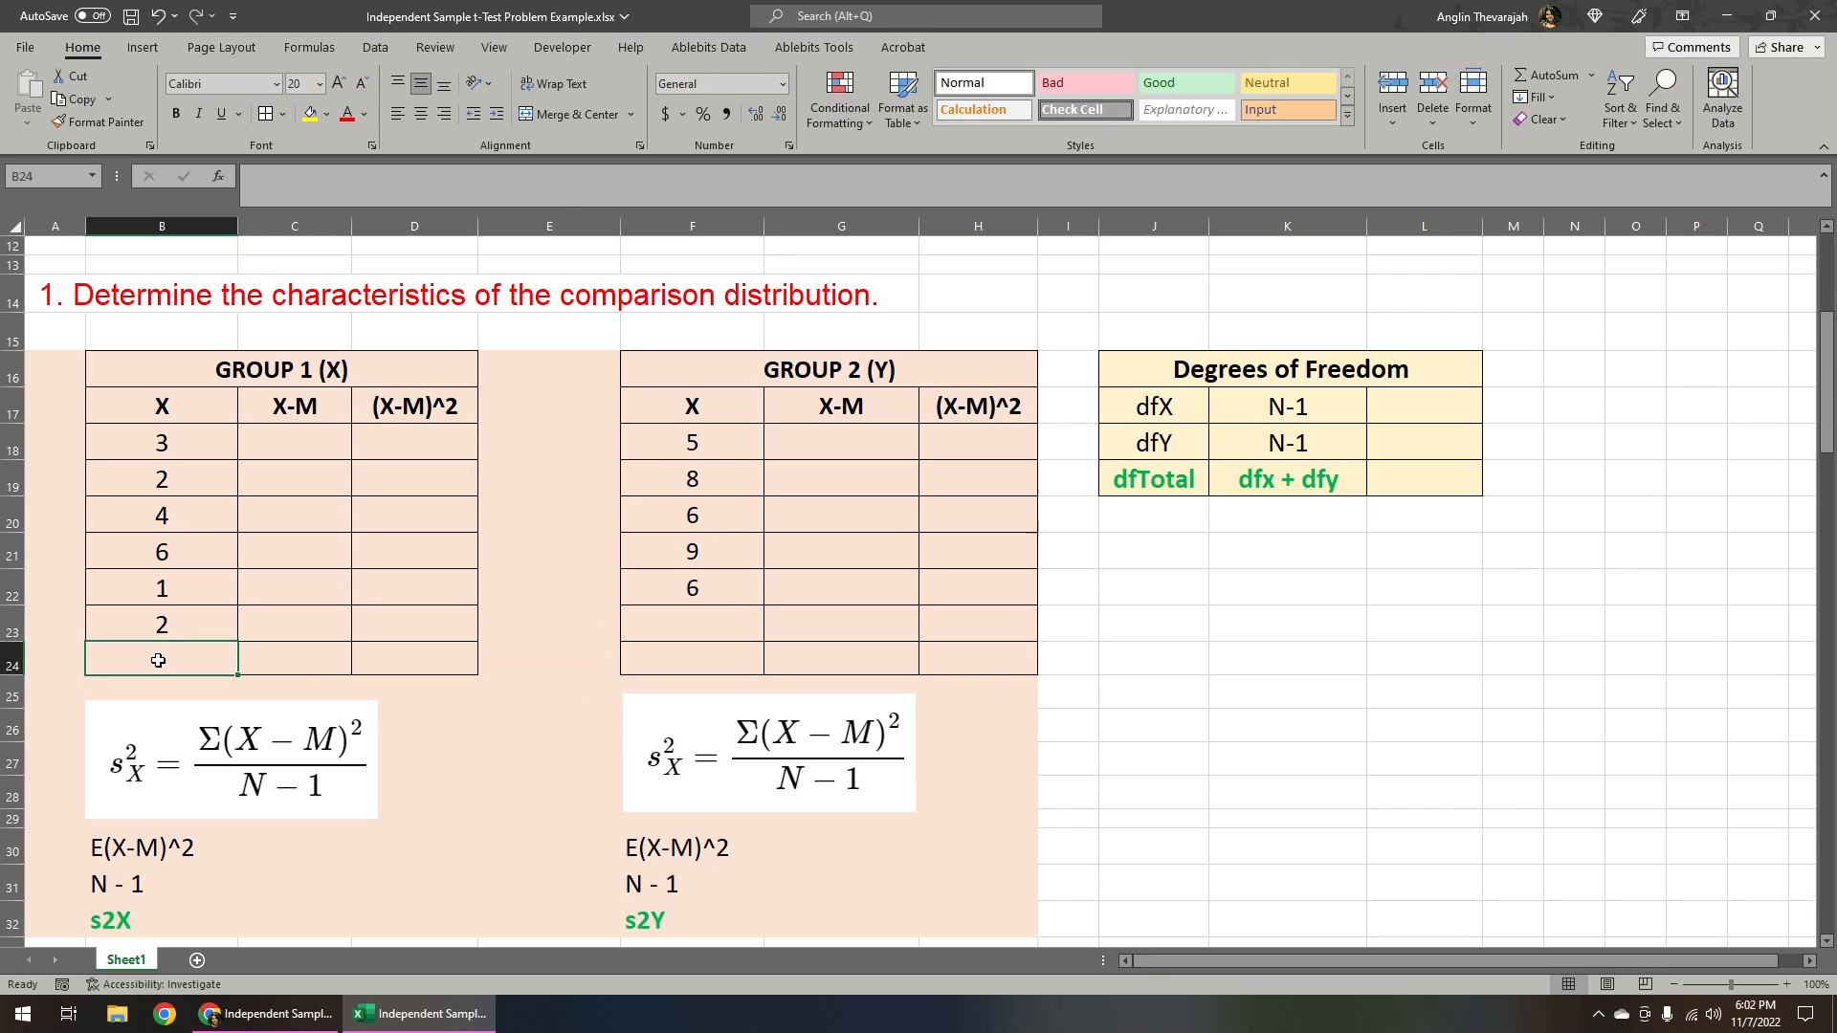
{"action": "type", "text": "=avera"}
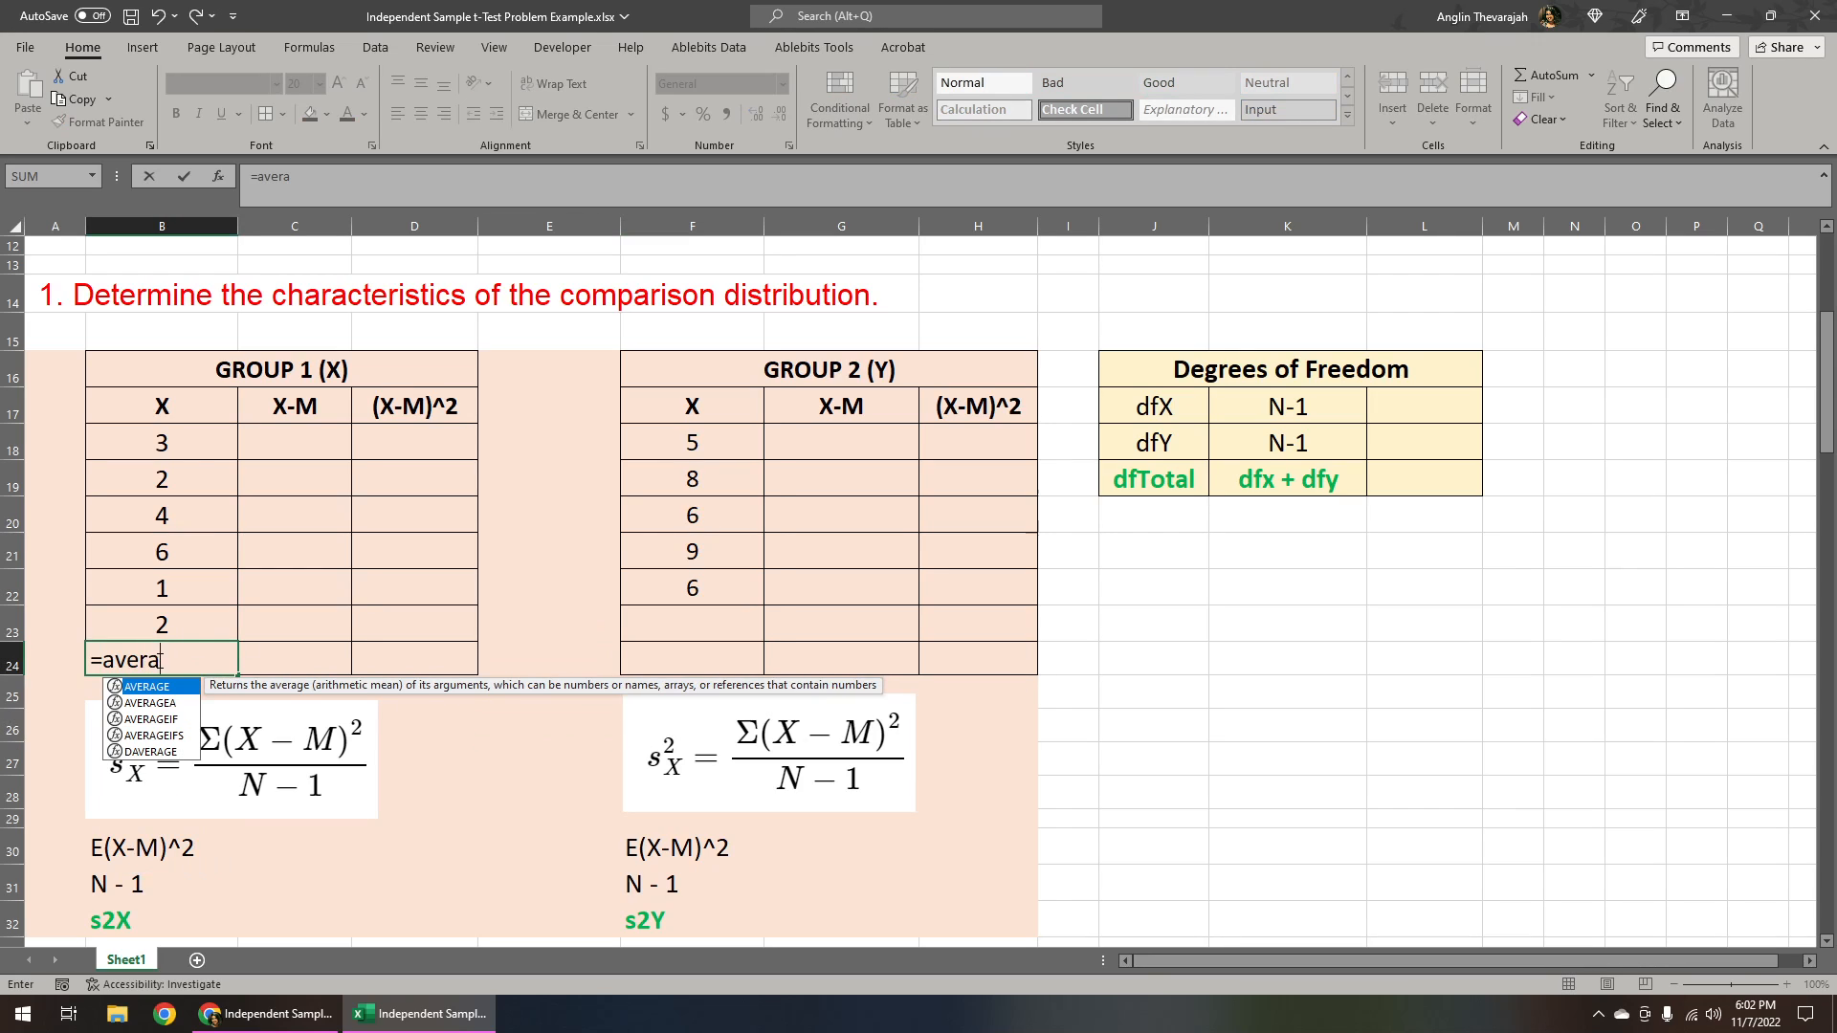
{"action": "type", "text": "ge("}
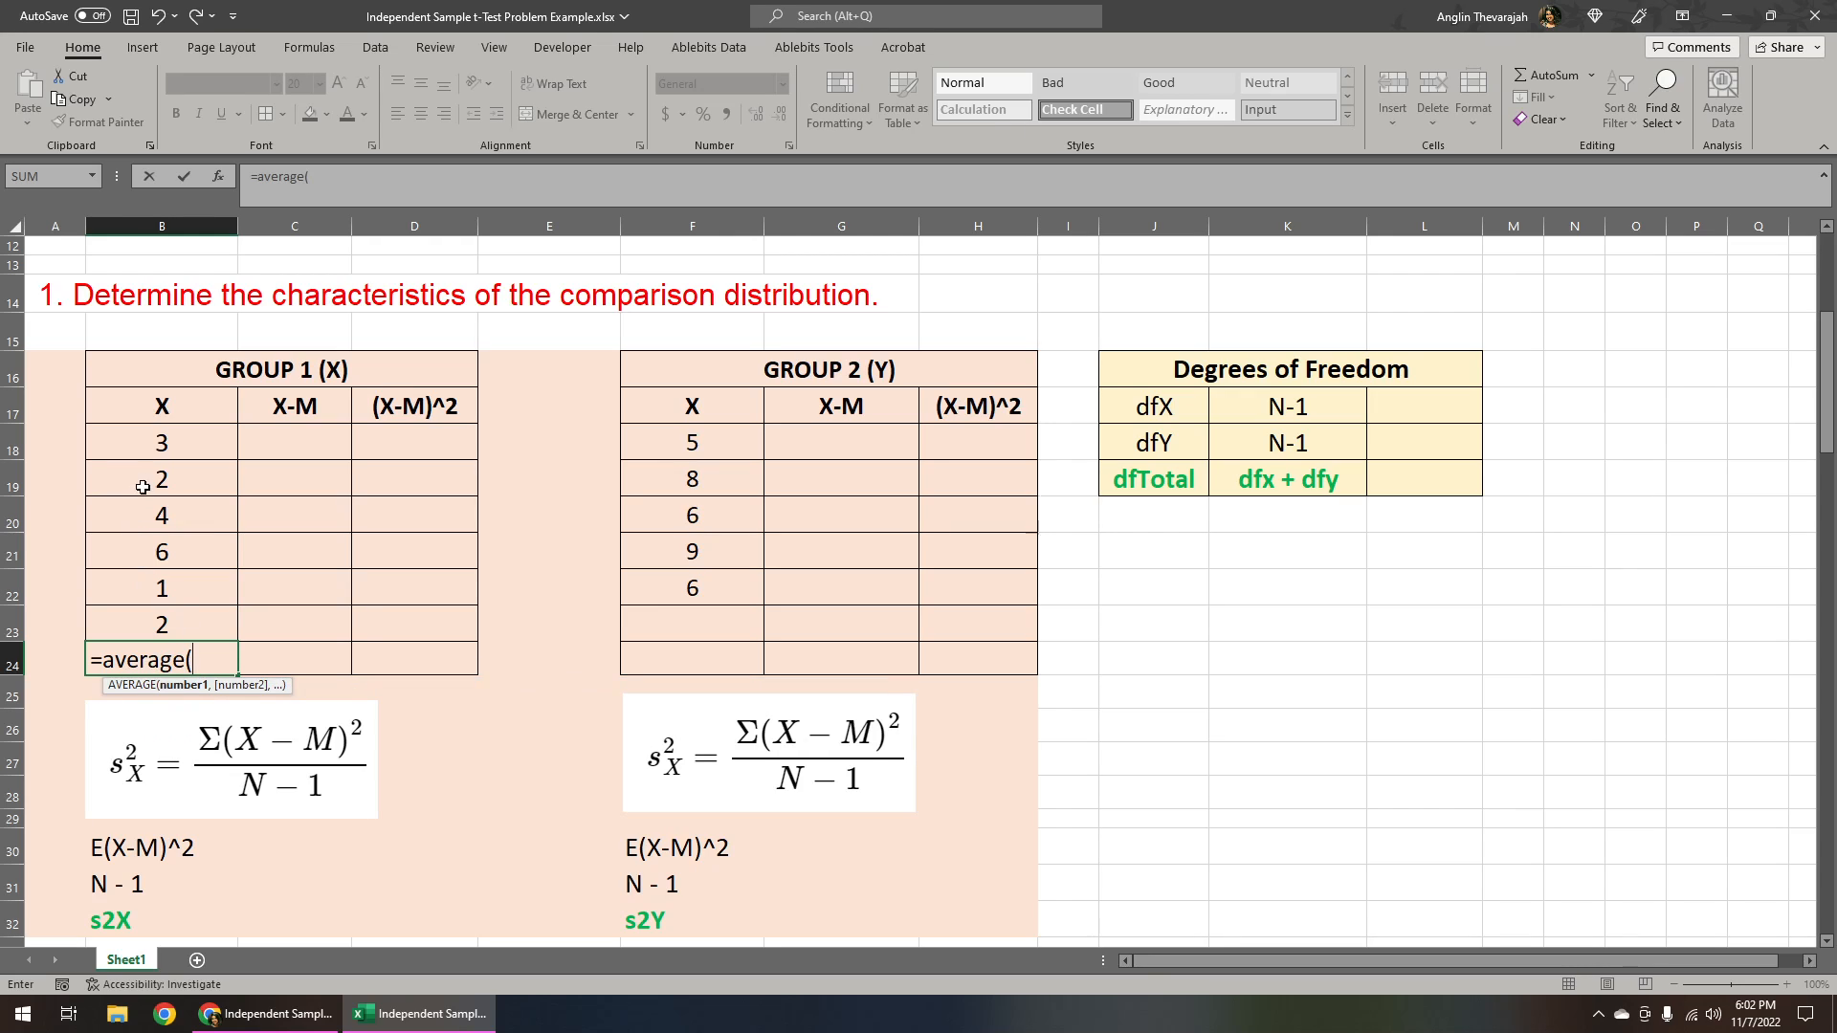
{"action": "left_click_drag", "start_coordinate": [141, 451], "coordinate": [135, 612]}
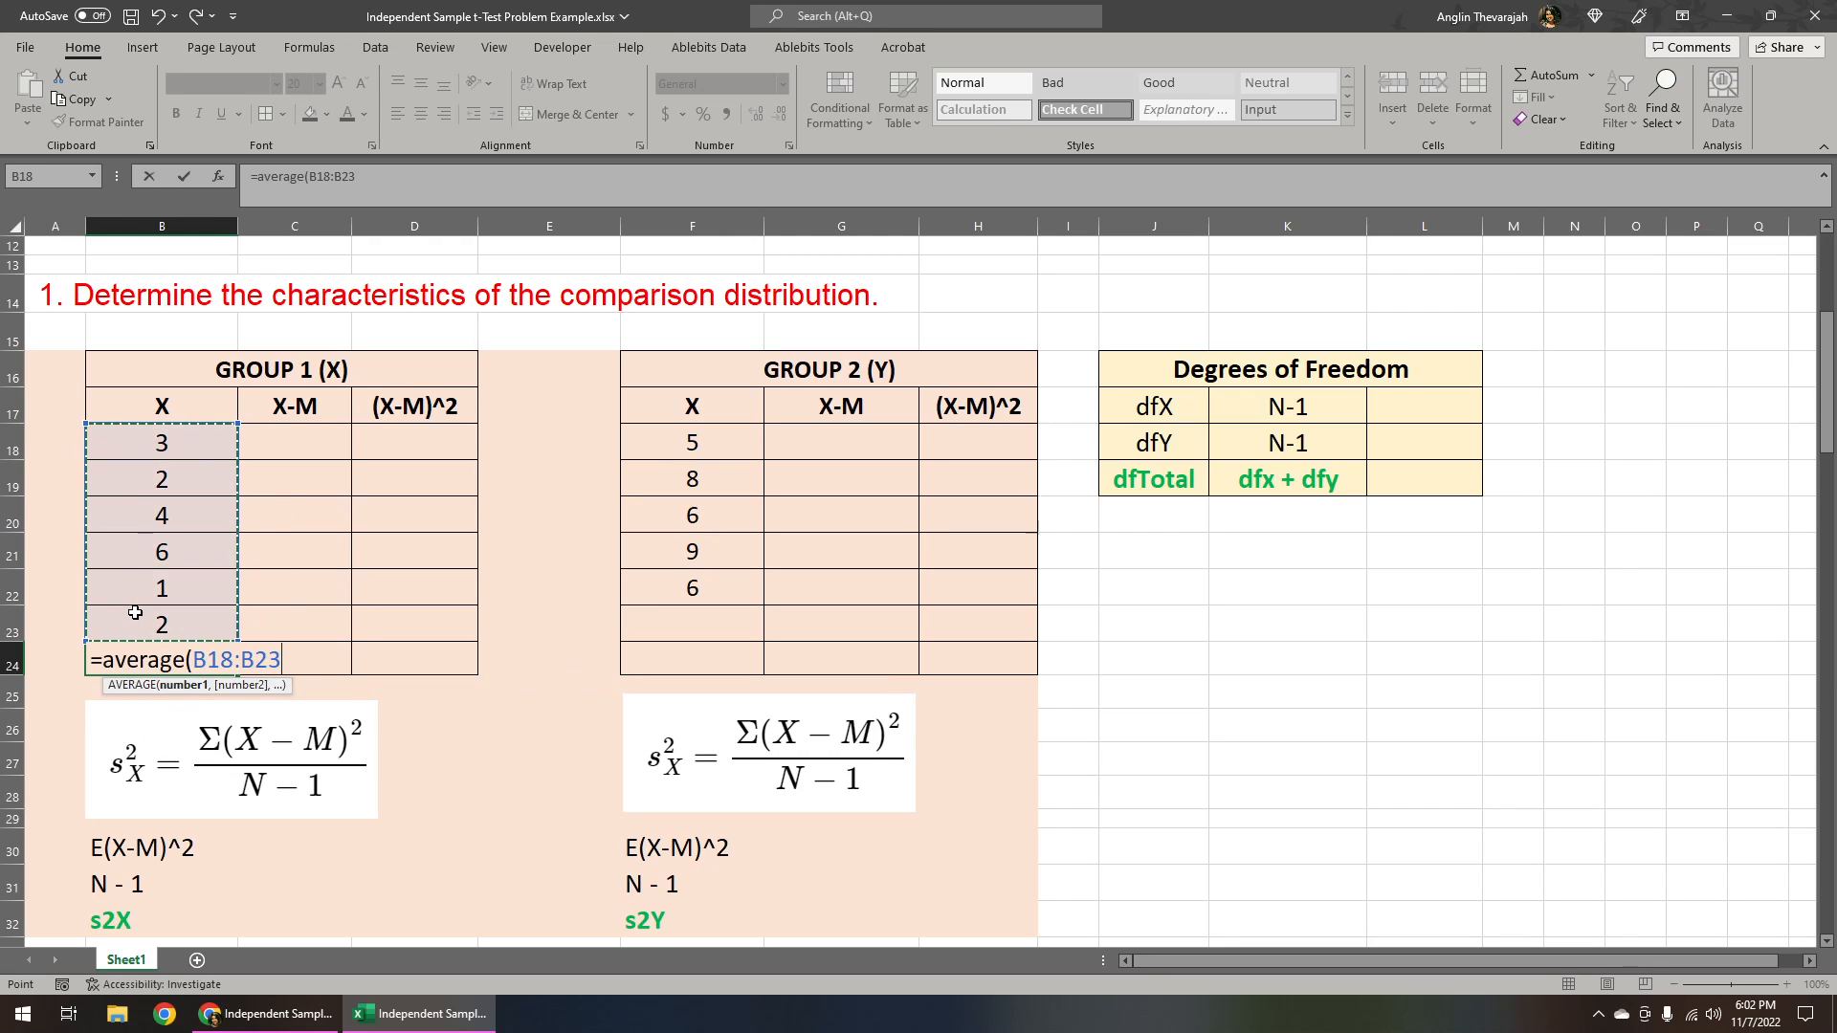
{"action": "key", "text": "Return"}
Step: Calculate the Group 2 mean in cell F24 with the AVERAGE function over F18:F22
{"action": "left_click", "coordinate": [694, 649]}
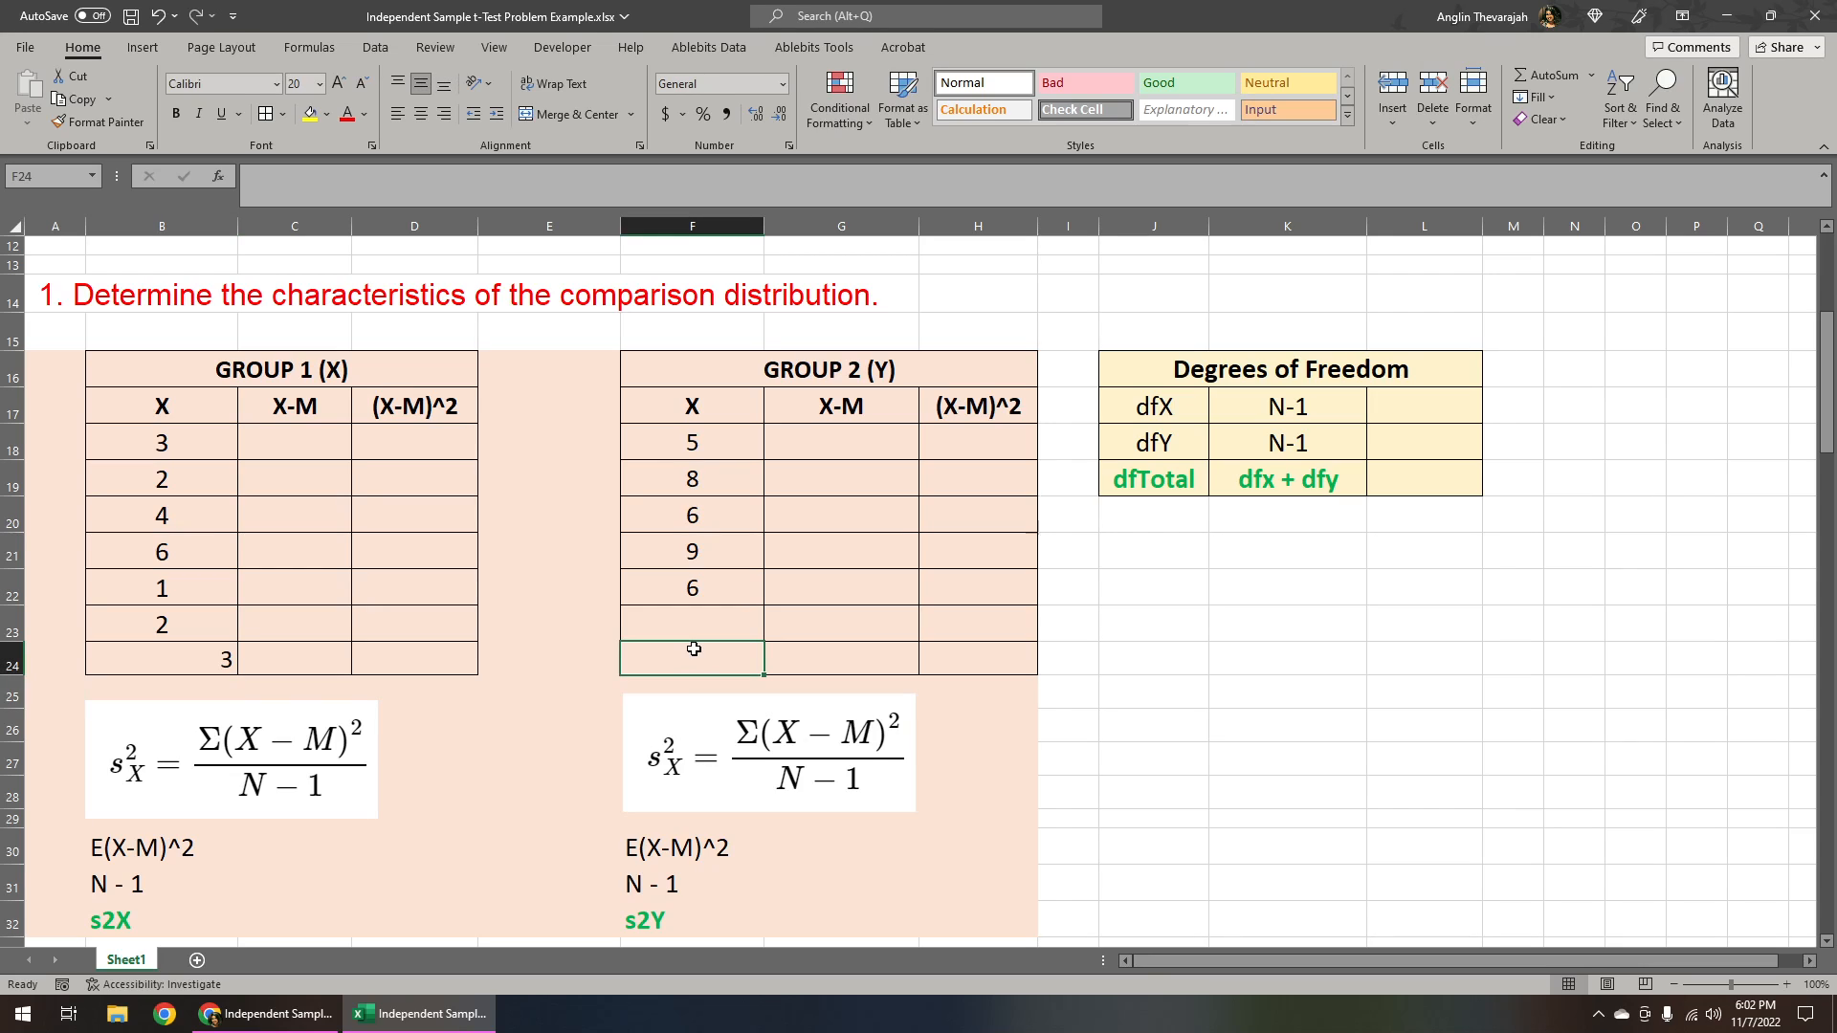
{"action": "type", "text": "=average"}
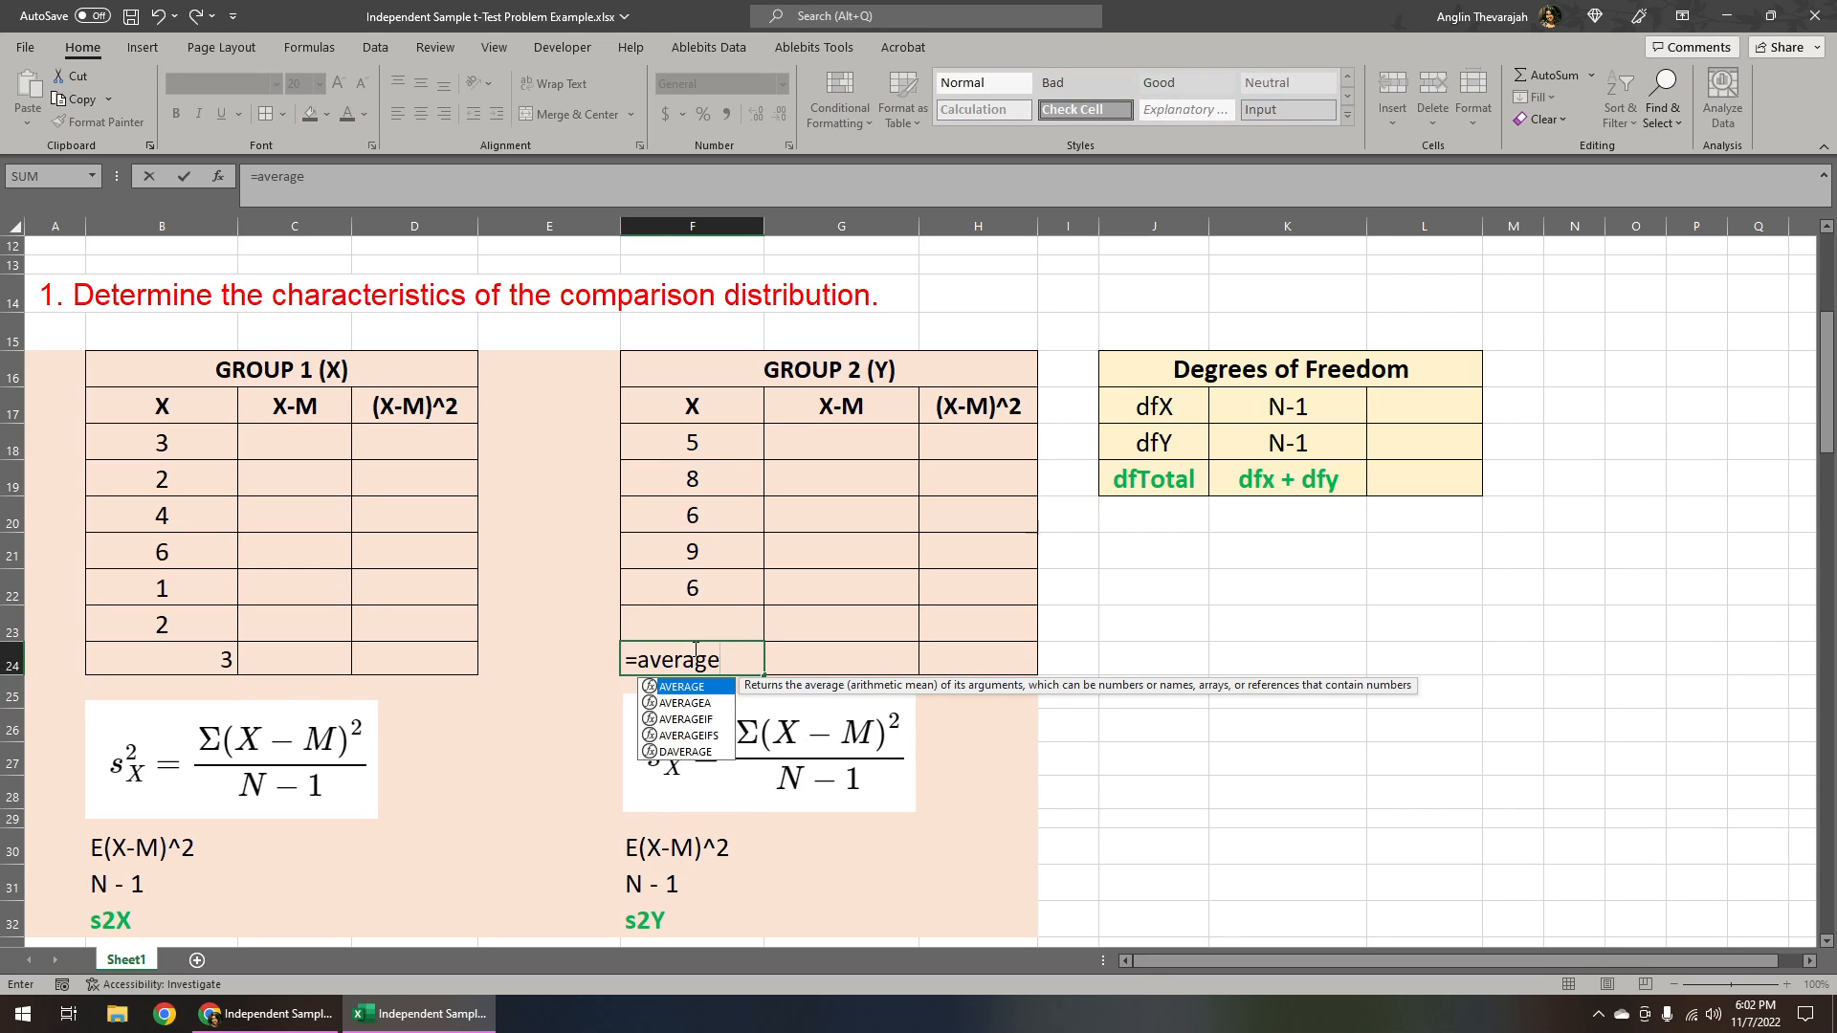
{"action": "type", "text": "("}
{"action": "left_click_drag", "start_coordinate": [705, 443], "coordinate": [695, 587]}
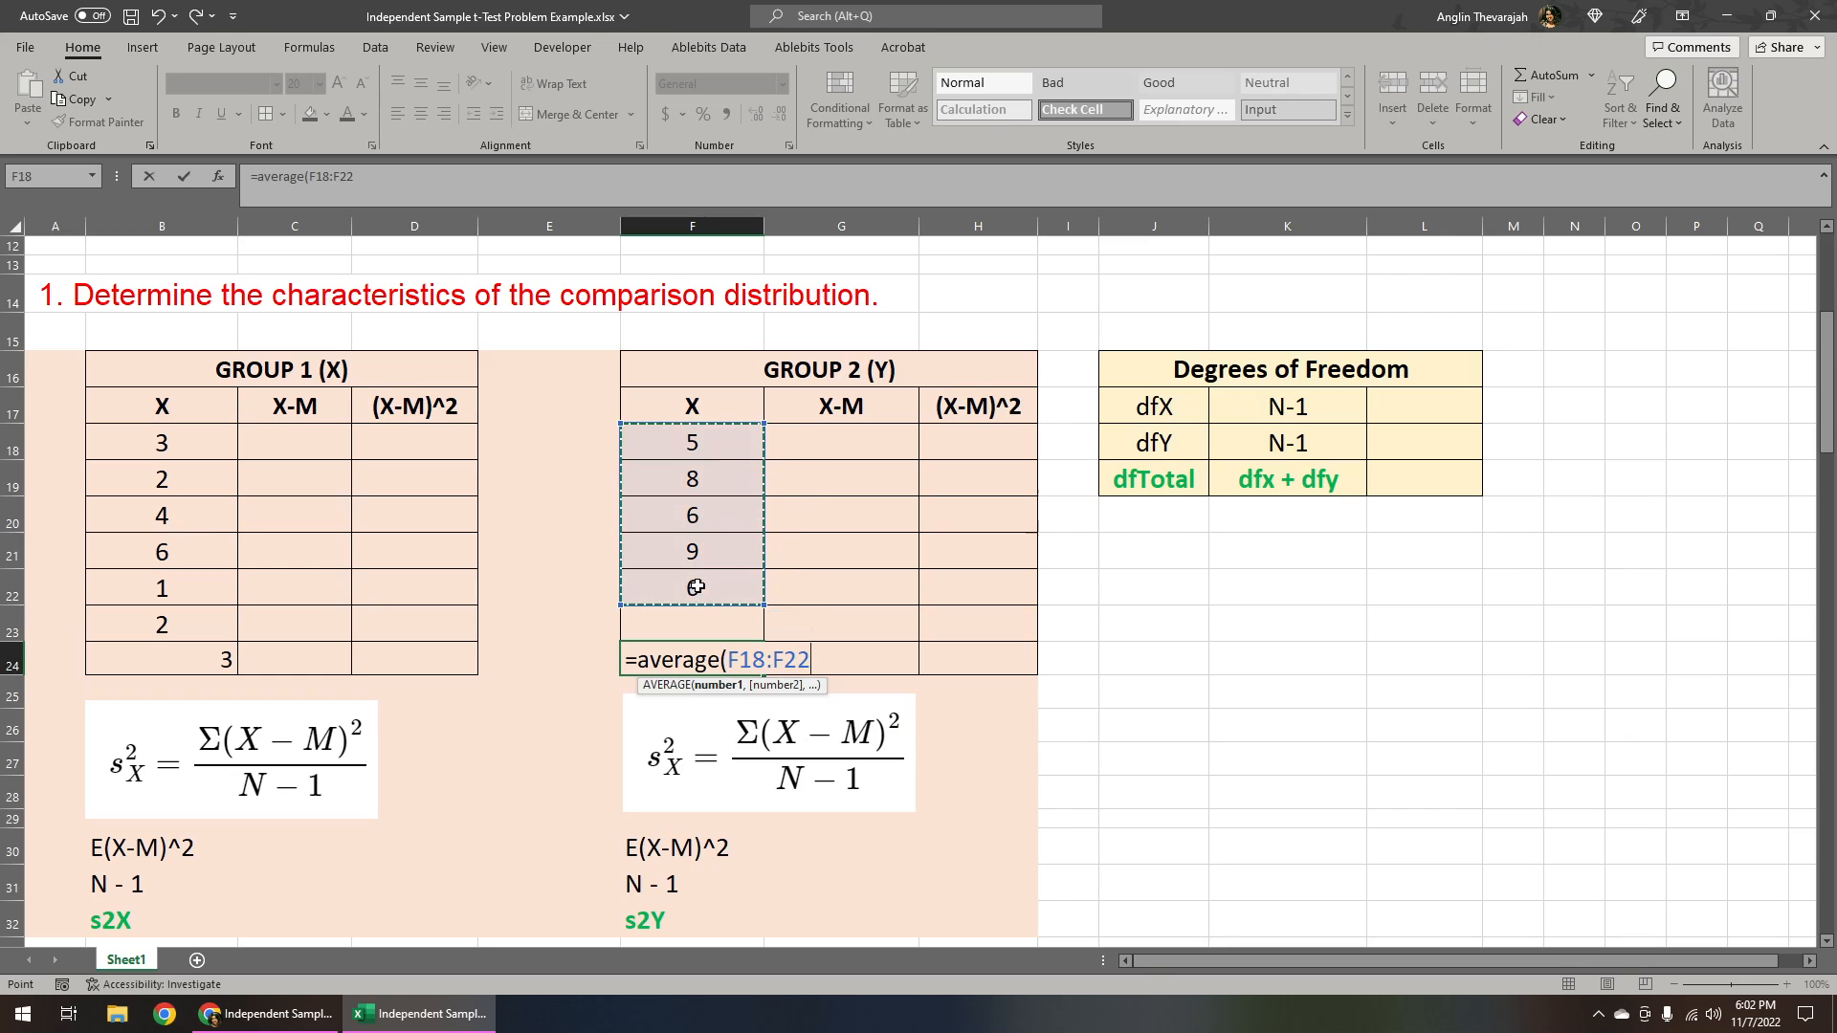
{"action": "key", "text": "Return"}
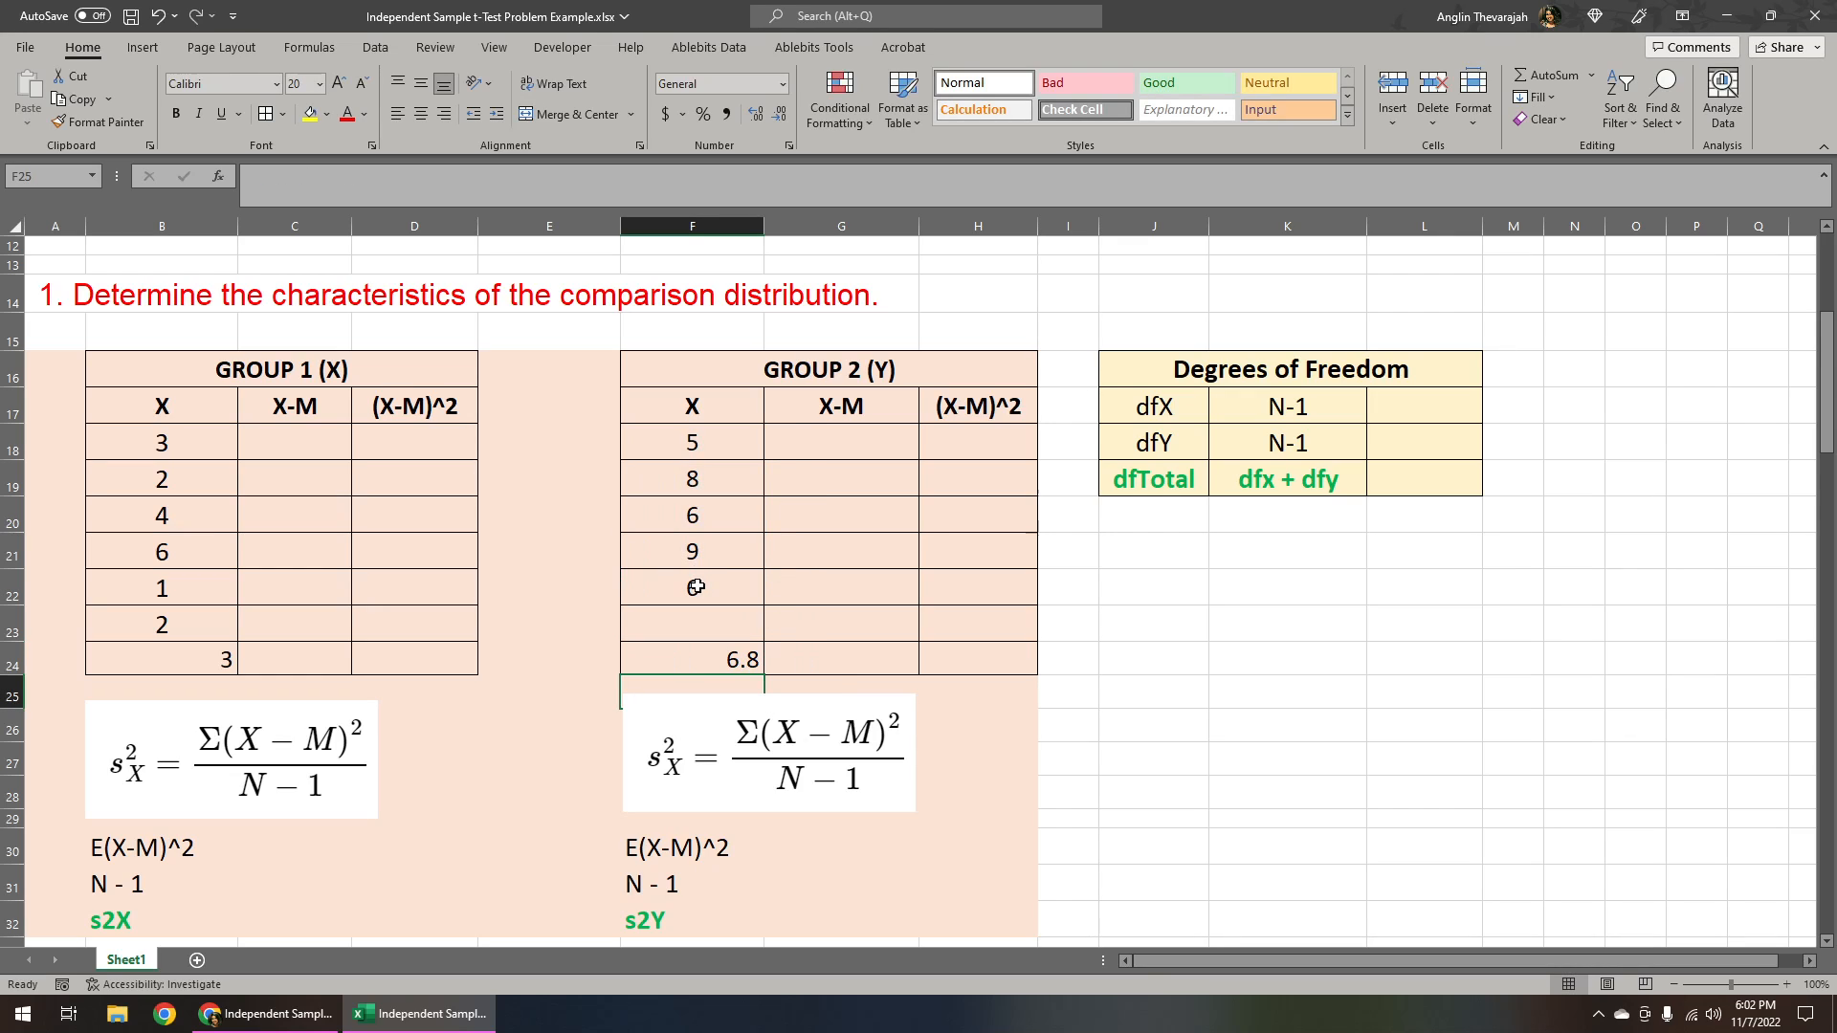
Step: Make the two group means in cells B24 and F24 bold
{"action": "left_click", "coordinate": [195, 667]}
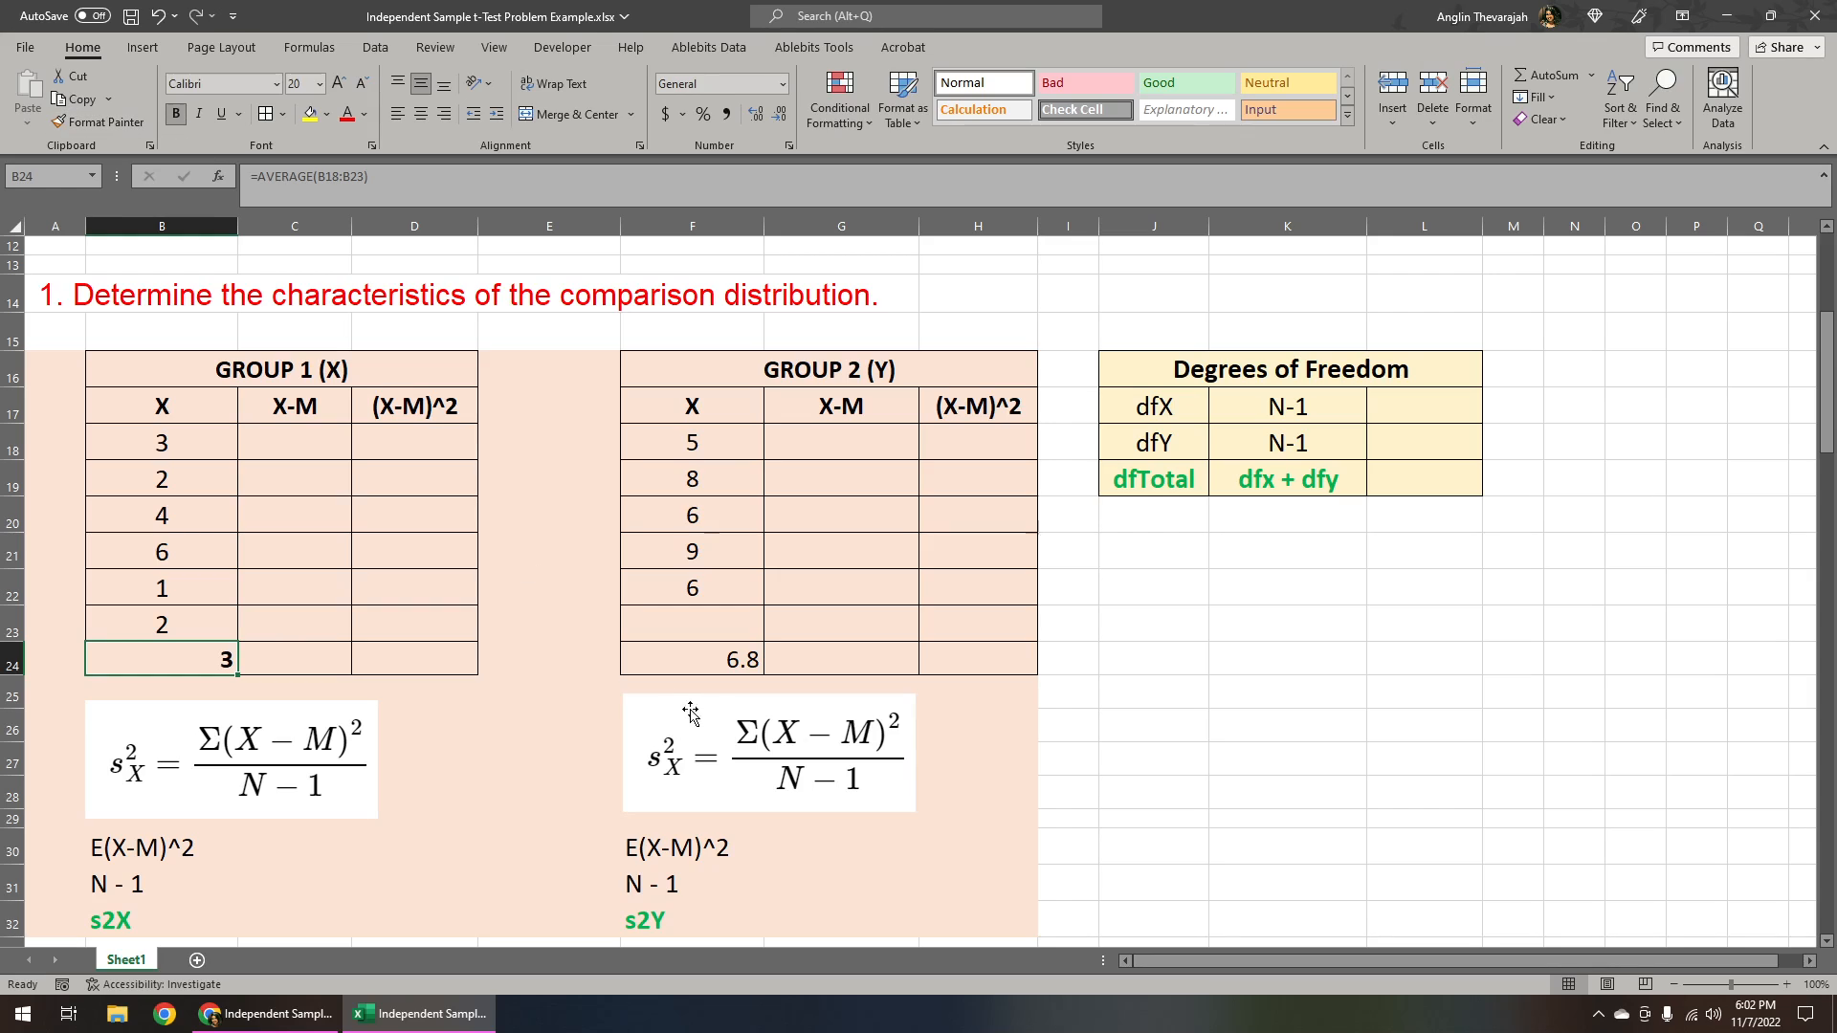
{"action": "left_click", "coordinate": [750, 658]}
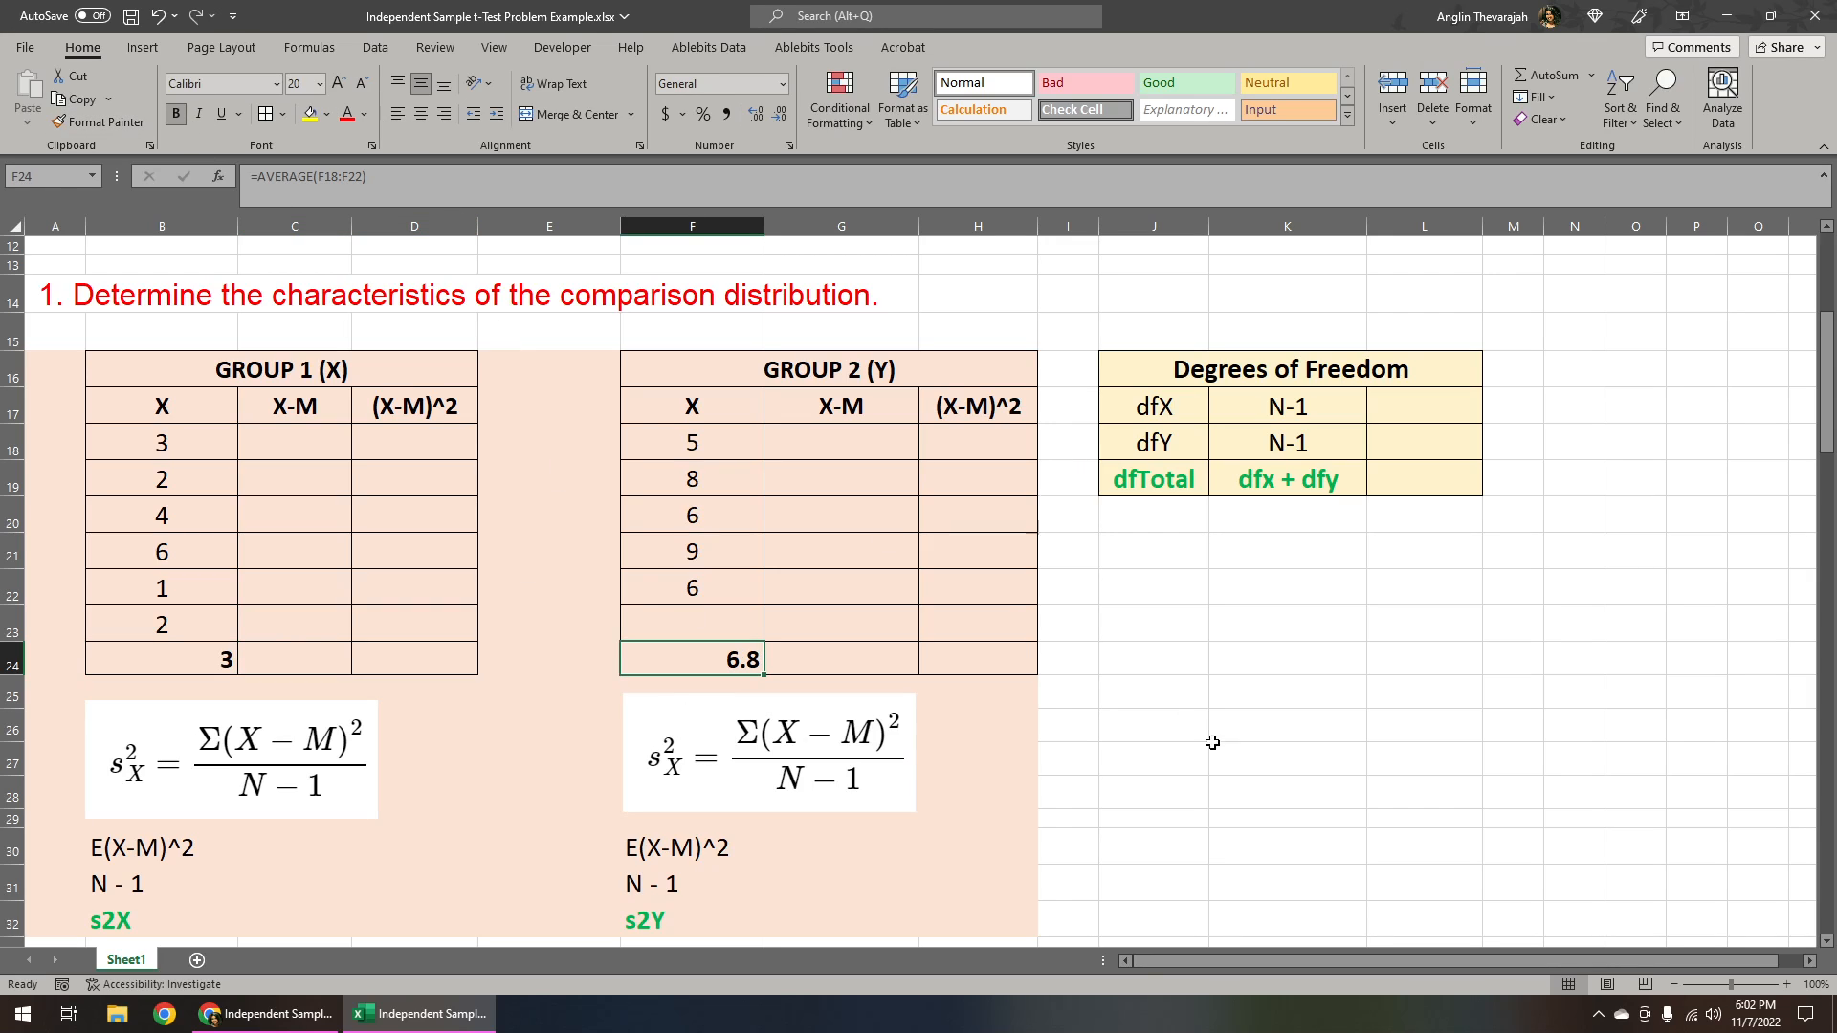
{"action": "left_click", "coordinate": [1051, 803]}
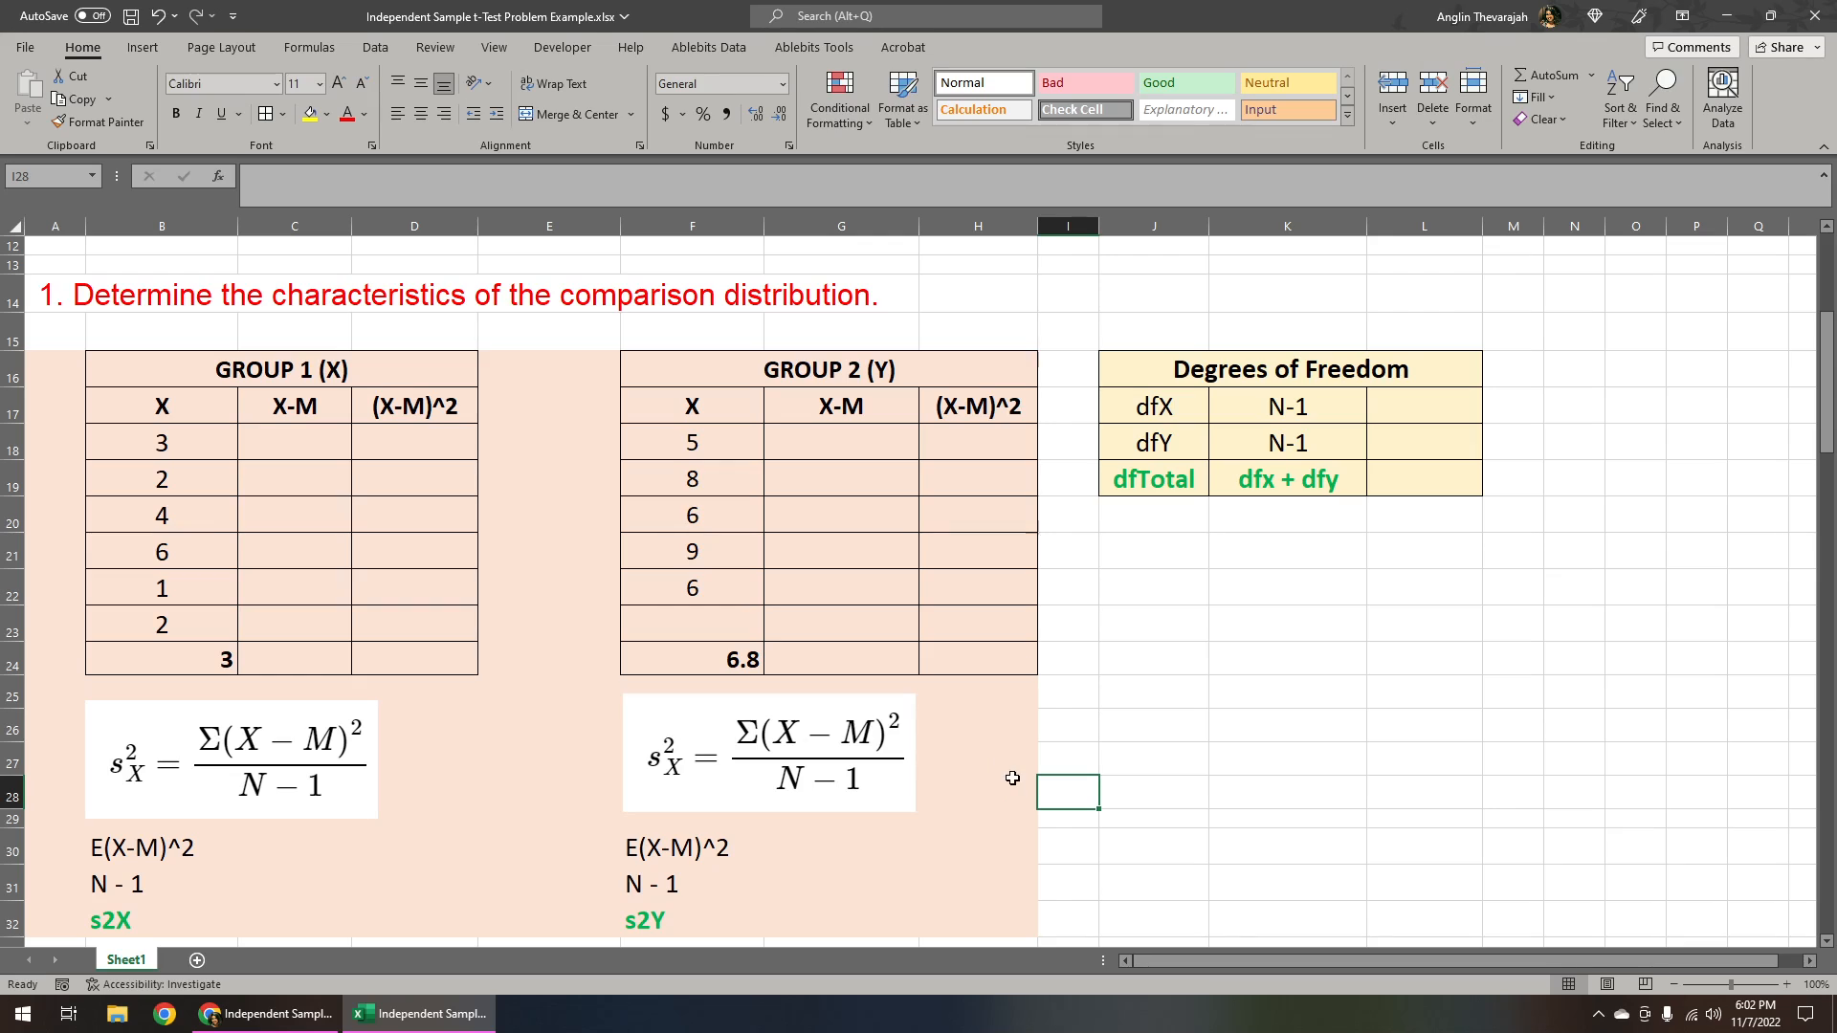
Step: Calculate the first two Group 1 X-M deviations with =B18-B24 in C18 and =B19-B24 in C19
{"action": "left_click", "coordinate": [336, 448]}
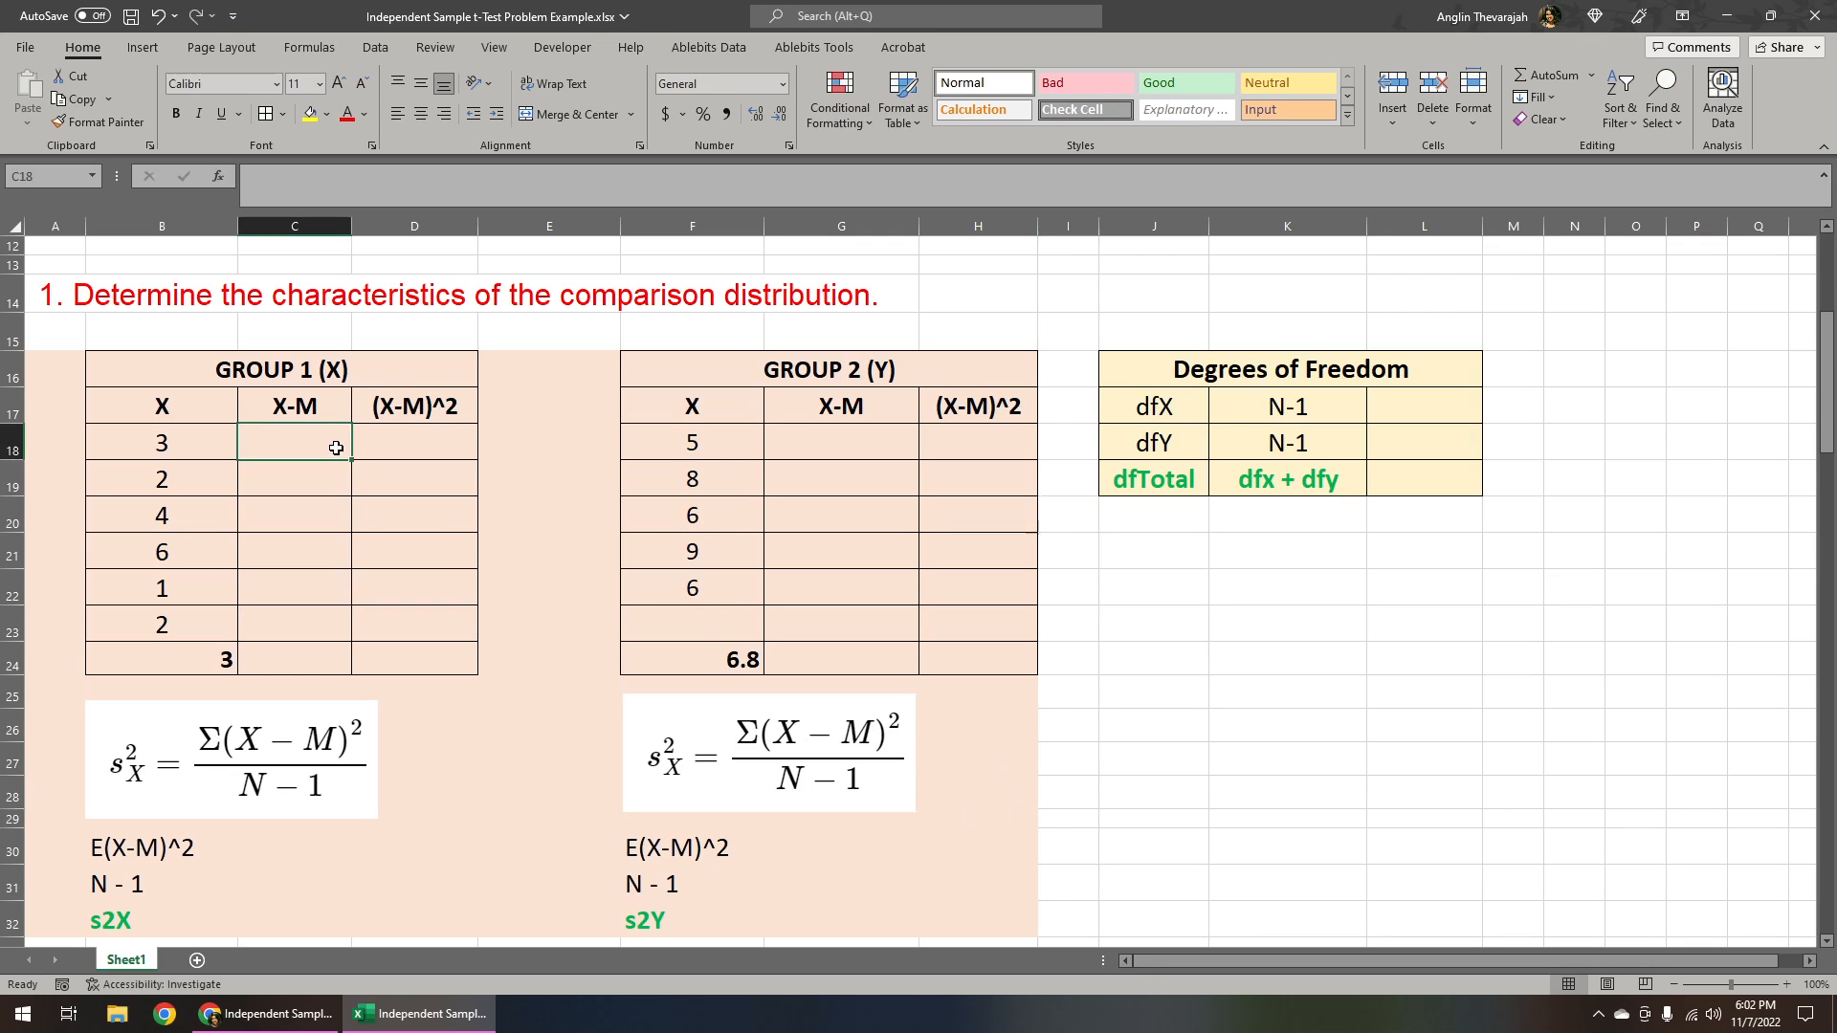
{"action": "type", "text": "="}
{"action": "left_click", "coordinate": [169, 432]}
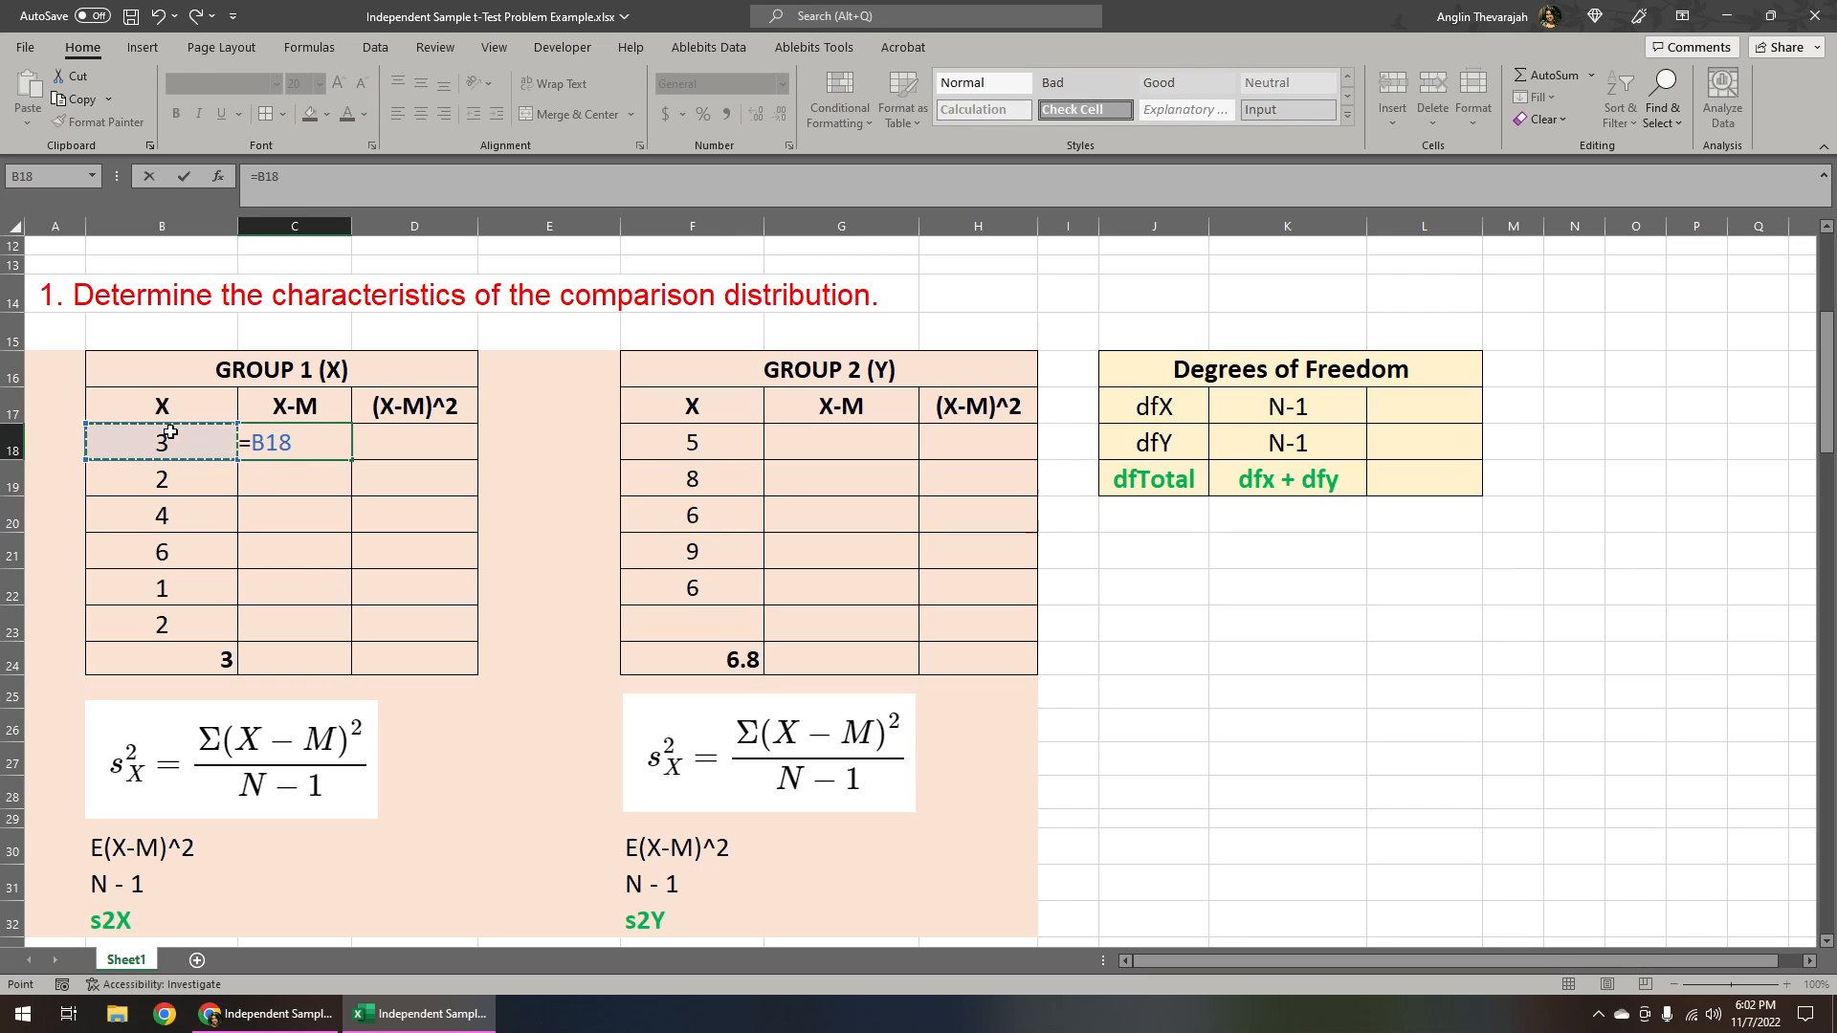
{"action": "type", "text": "-"}
{"action": "left_click", "coordinate": [200, 654]}
{"action": "key", "text": "Return"}
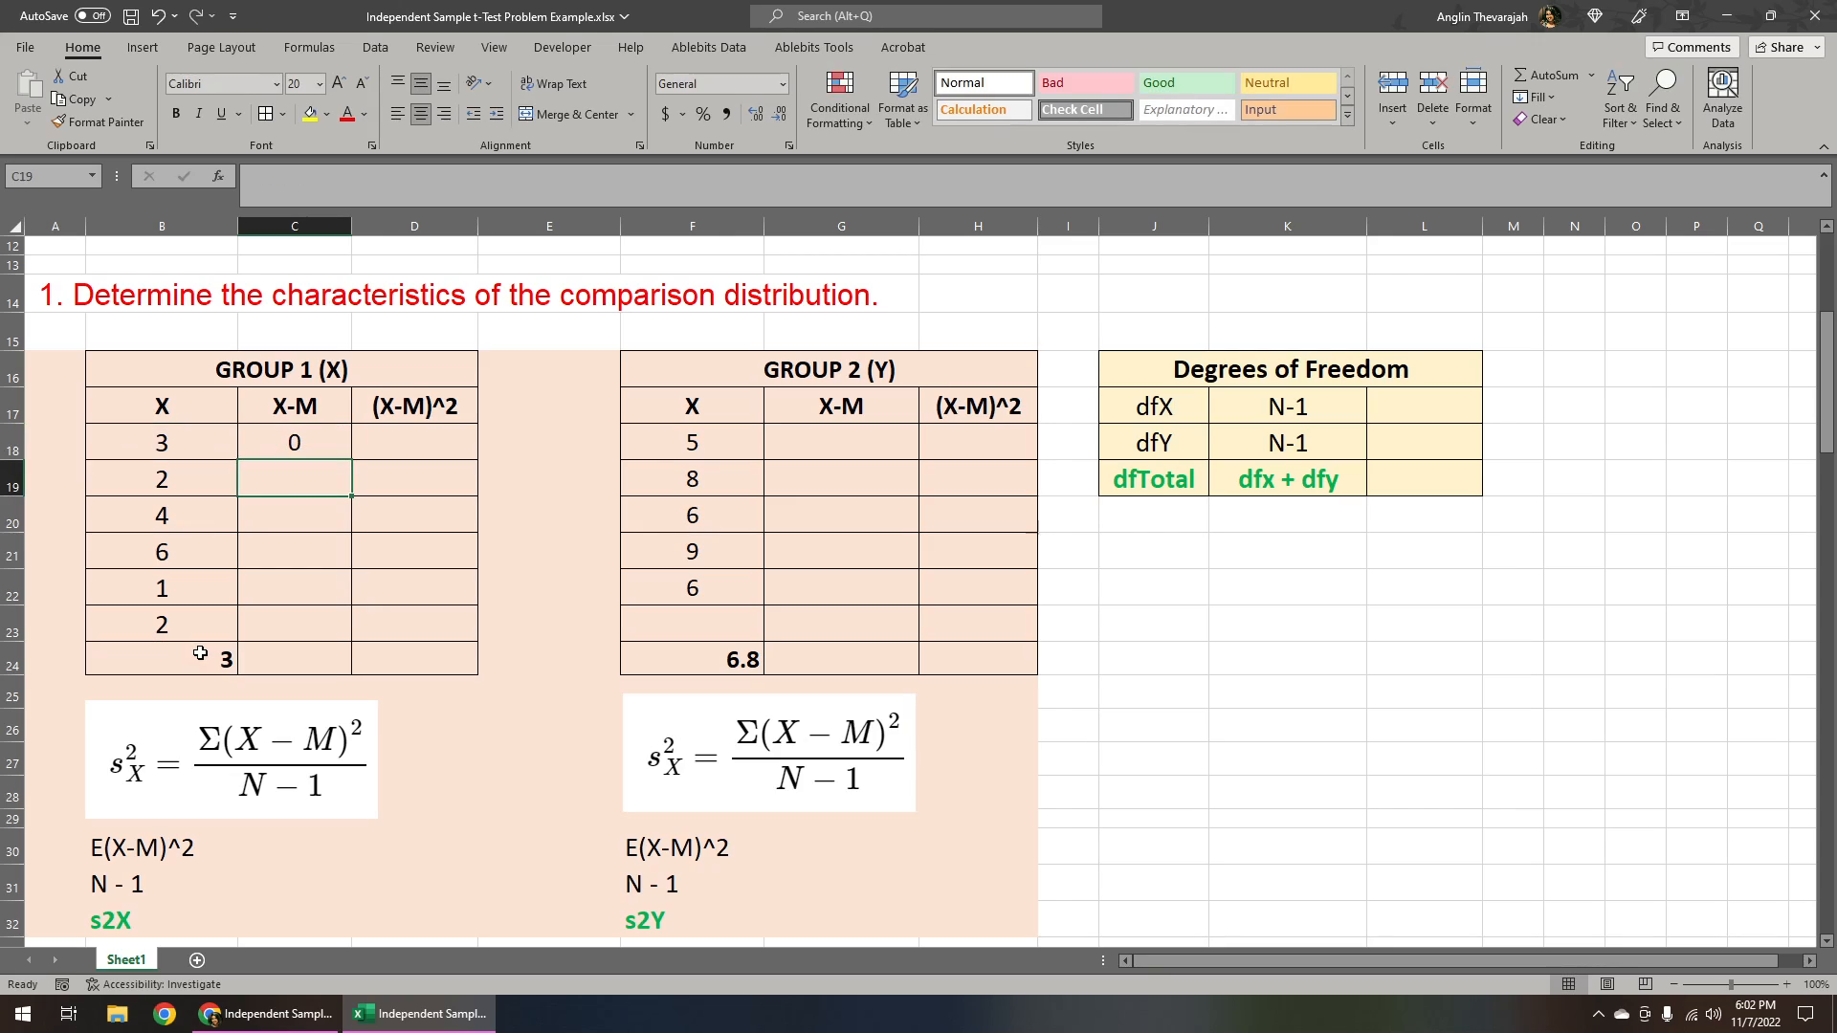
{"action": "type", "text": "="}
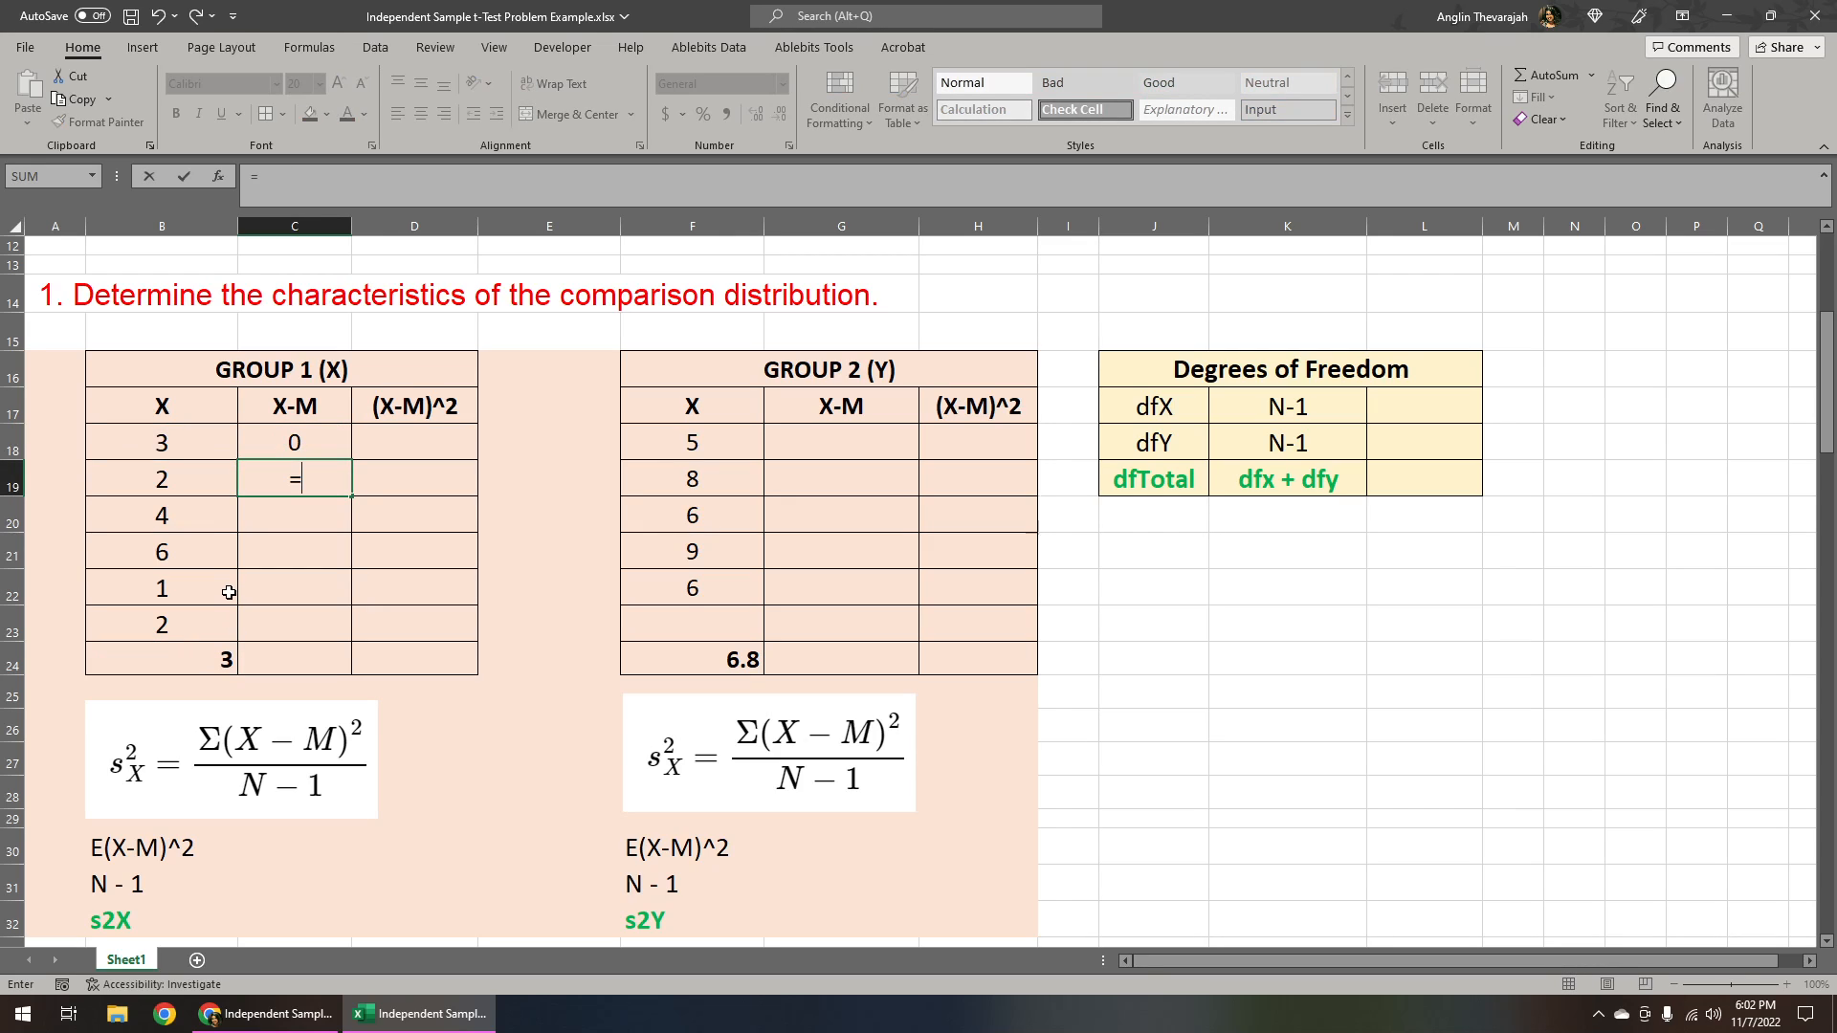
{"action": "left_click", "coordinate": [187, 467]}
{"action": "type", "text": "-"}
{"action": "left_click", "coordinate": [210, 653]}
{"action": "key", "text": "Return"}
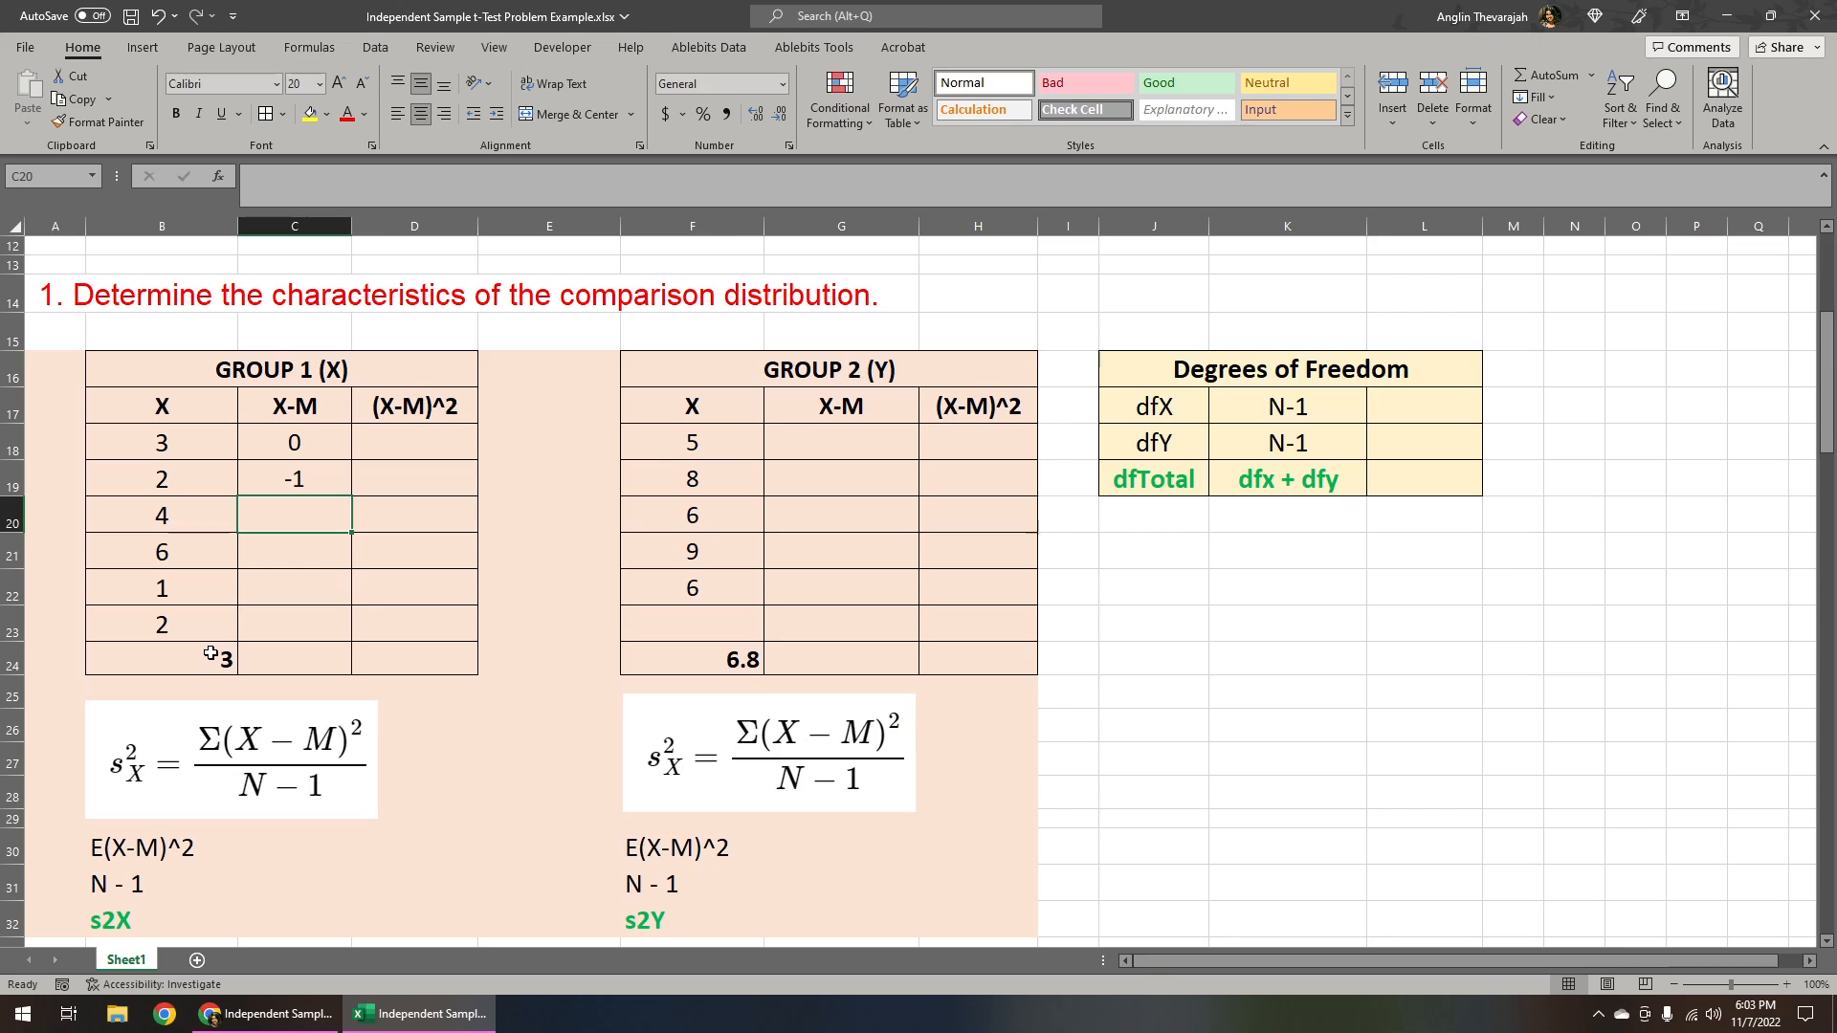
Step: Calculate the third and fourth Group 1 deviations with =B20-B24 in C20 and =B21-B24 in C21
{"action": "type", "text": "="}
{"action": "left_click", "coordinate": [188, 516]}
{"action": "type", "text": "-"}
{"action": "left_click", "coordinate": [196, 656]}
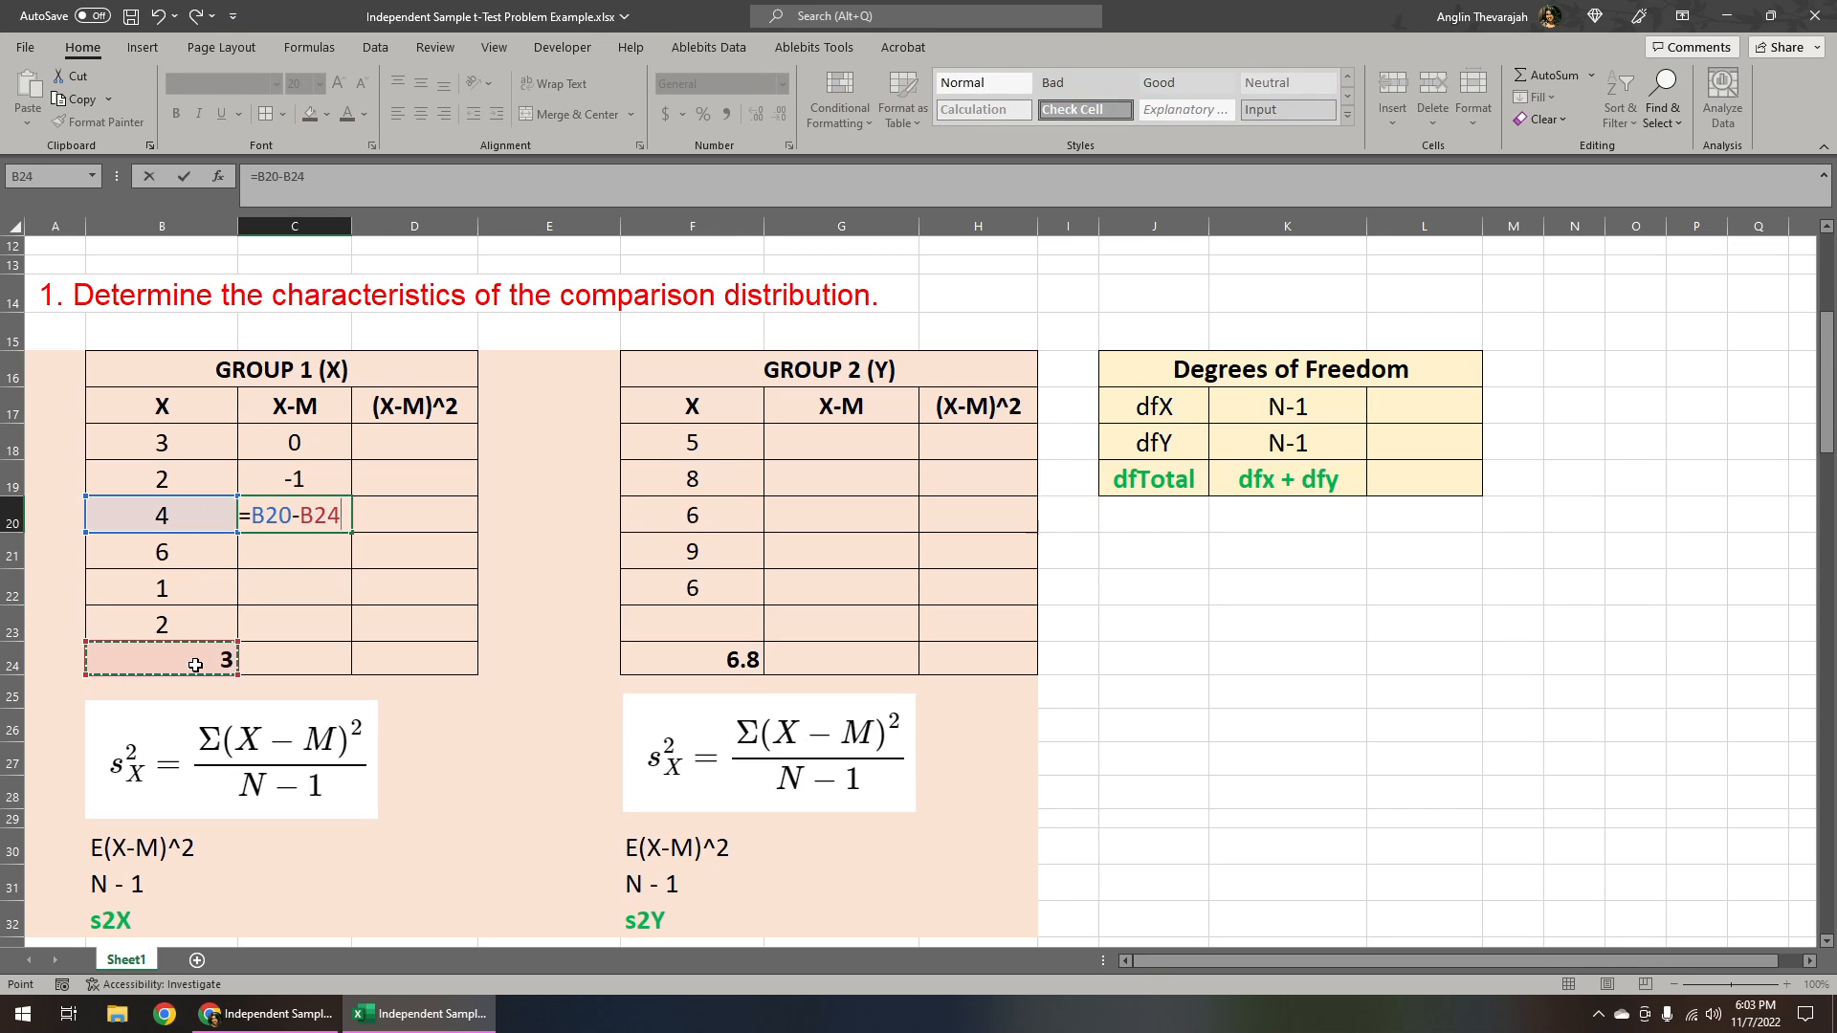
{"action": "key", "text": "Return"}
{"action": "type", "text": "="}
{"action": "left_click", "coordinate": [184, 551]}
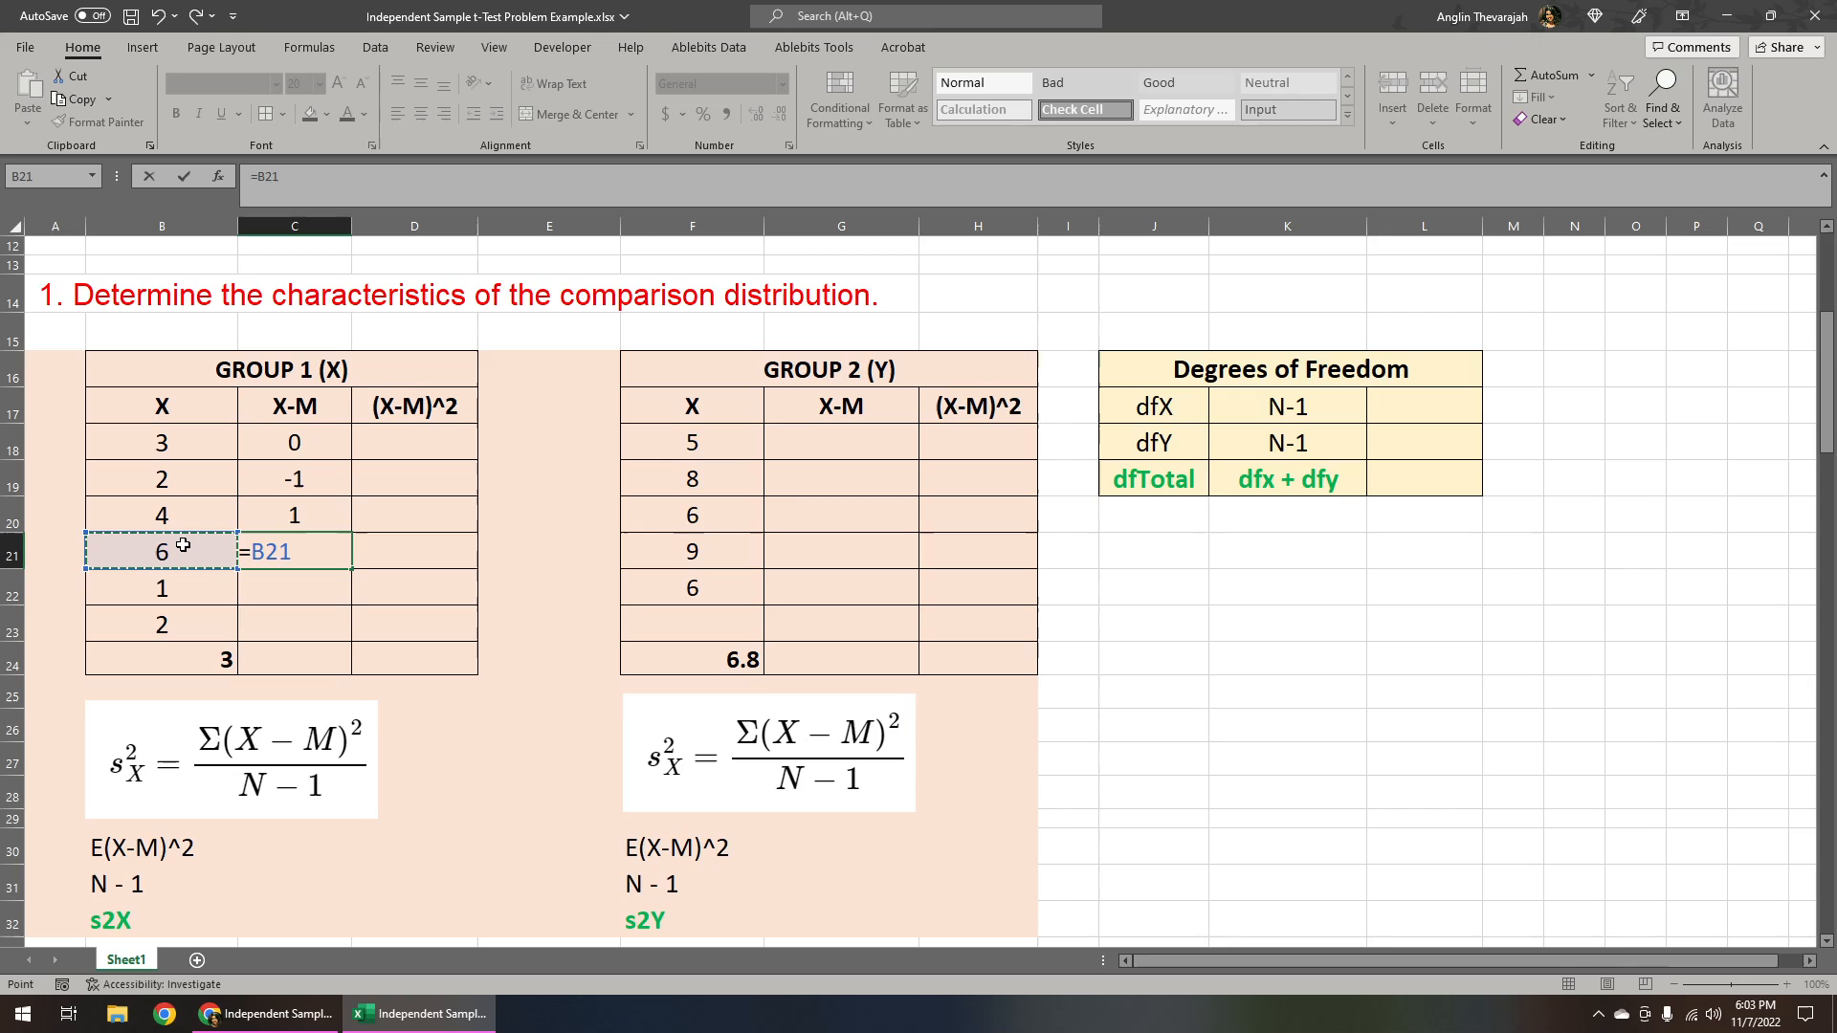
{"action": "type", "text": "-"}
{"action": "left_click", "coordinate": [199, 664]}
{"action": "key", "text": "Return"}
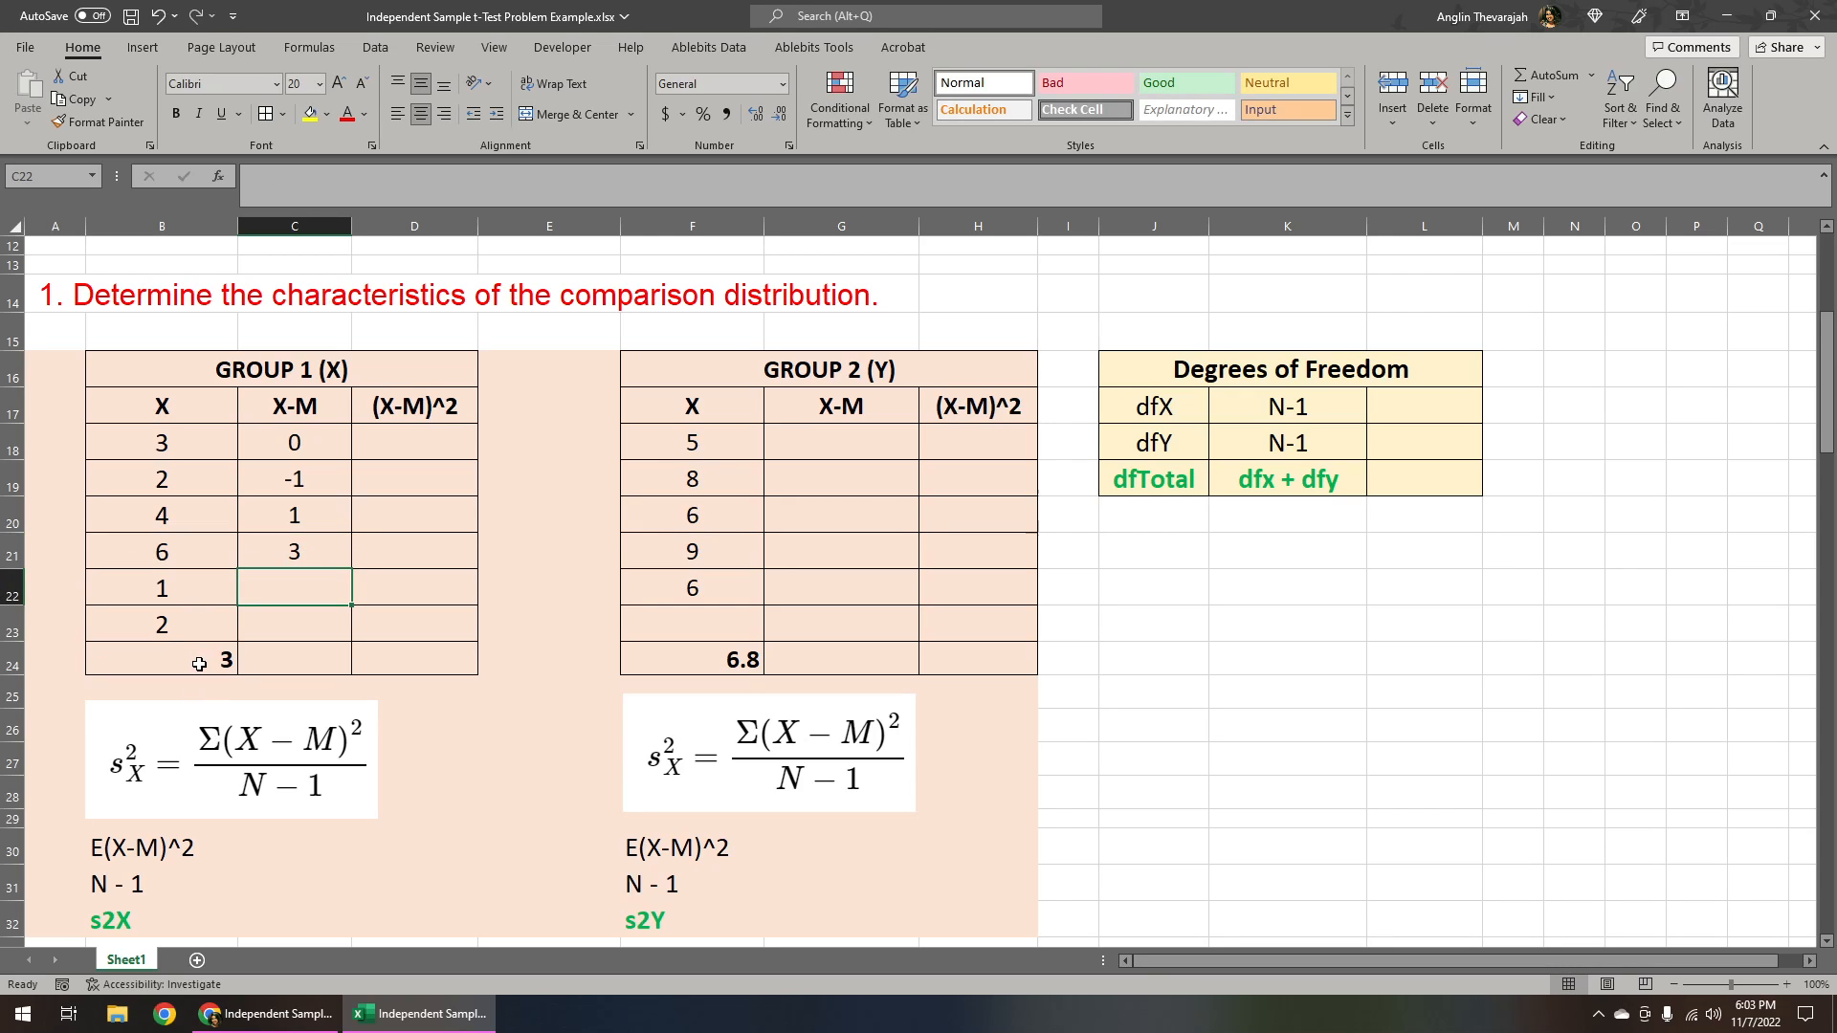
Step: Calculate the last two Group 1 deviations with =B22-B24 in C22 and =B23-B24 in C23
{"action": "type", "text": "="}
{"action": "left_click", "coordinate": [192, 597]}
{"action": "type", "text": "-"}
{"action": "left_click", "coordinate": [204, 659]}
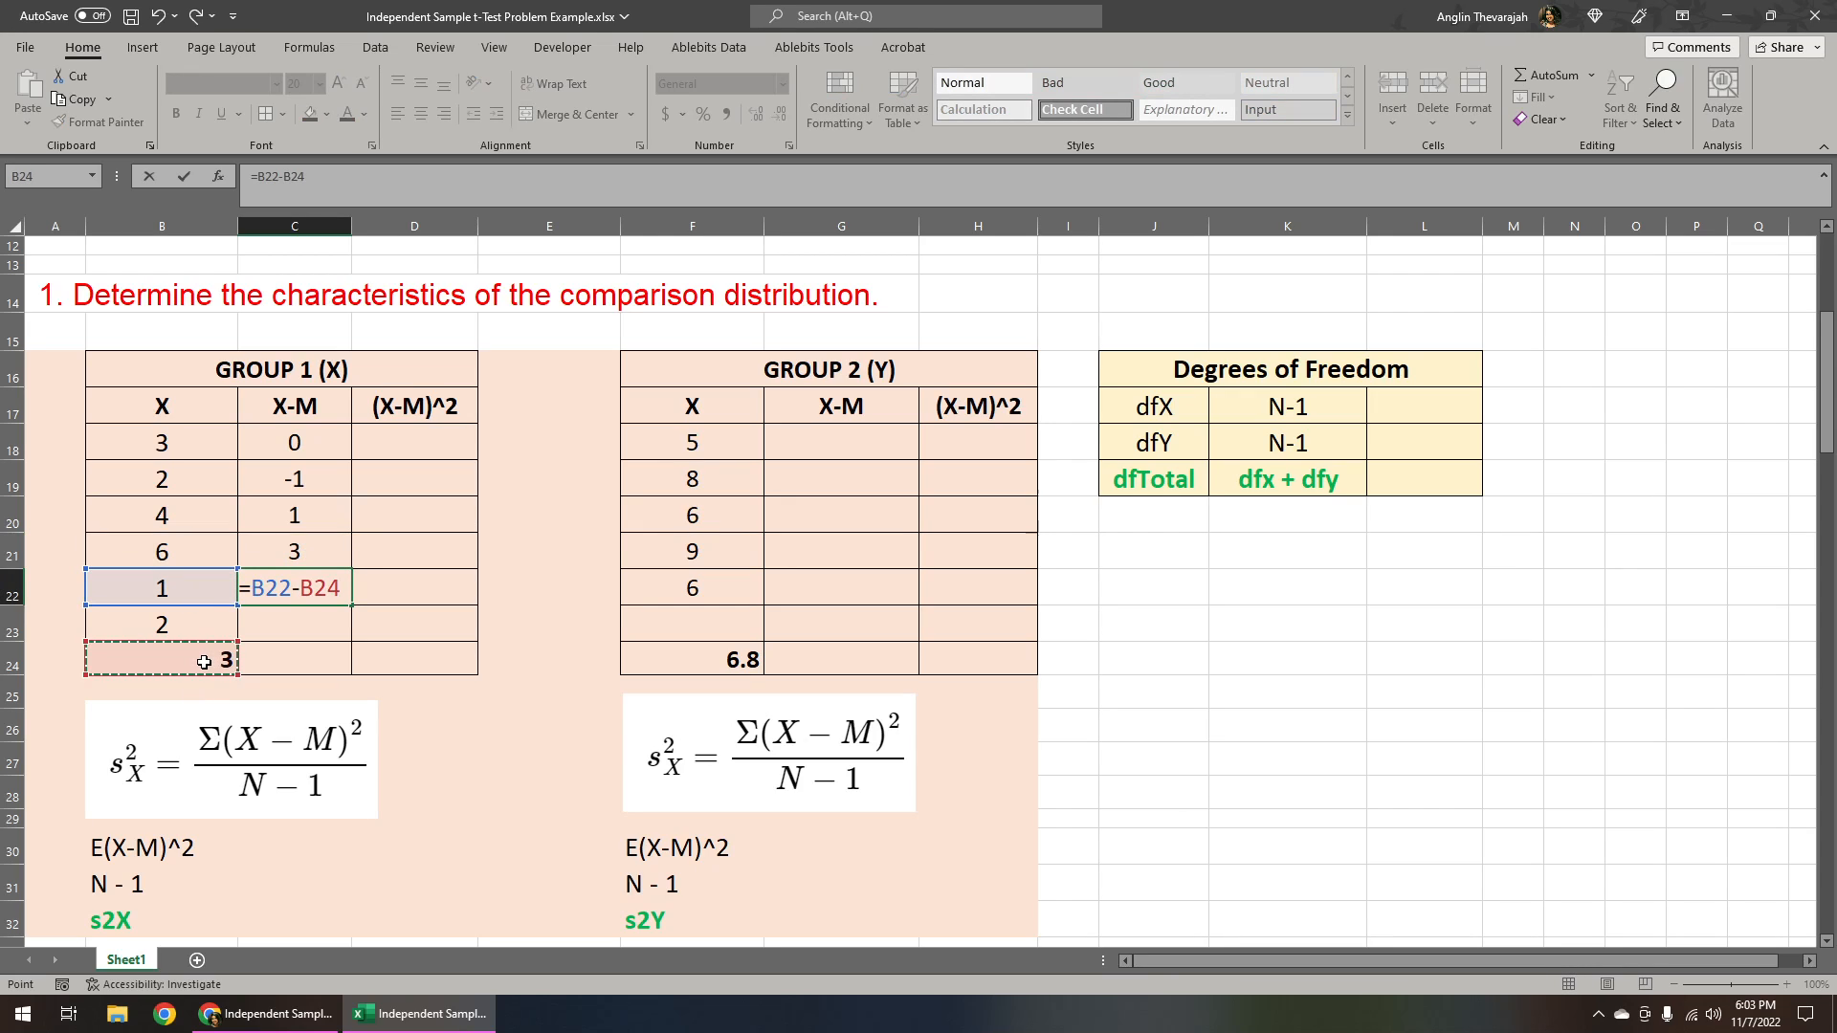
{"action": "key", "text": "Return"}
{"action": "type", "text": "="}
{"action": "left_click", "coordinate": [186, 620]}
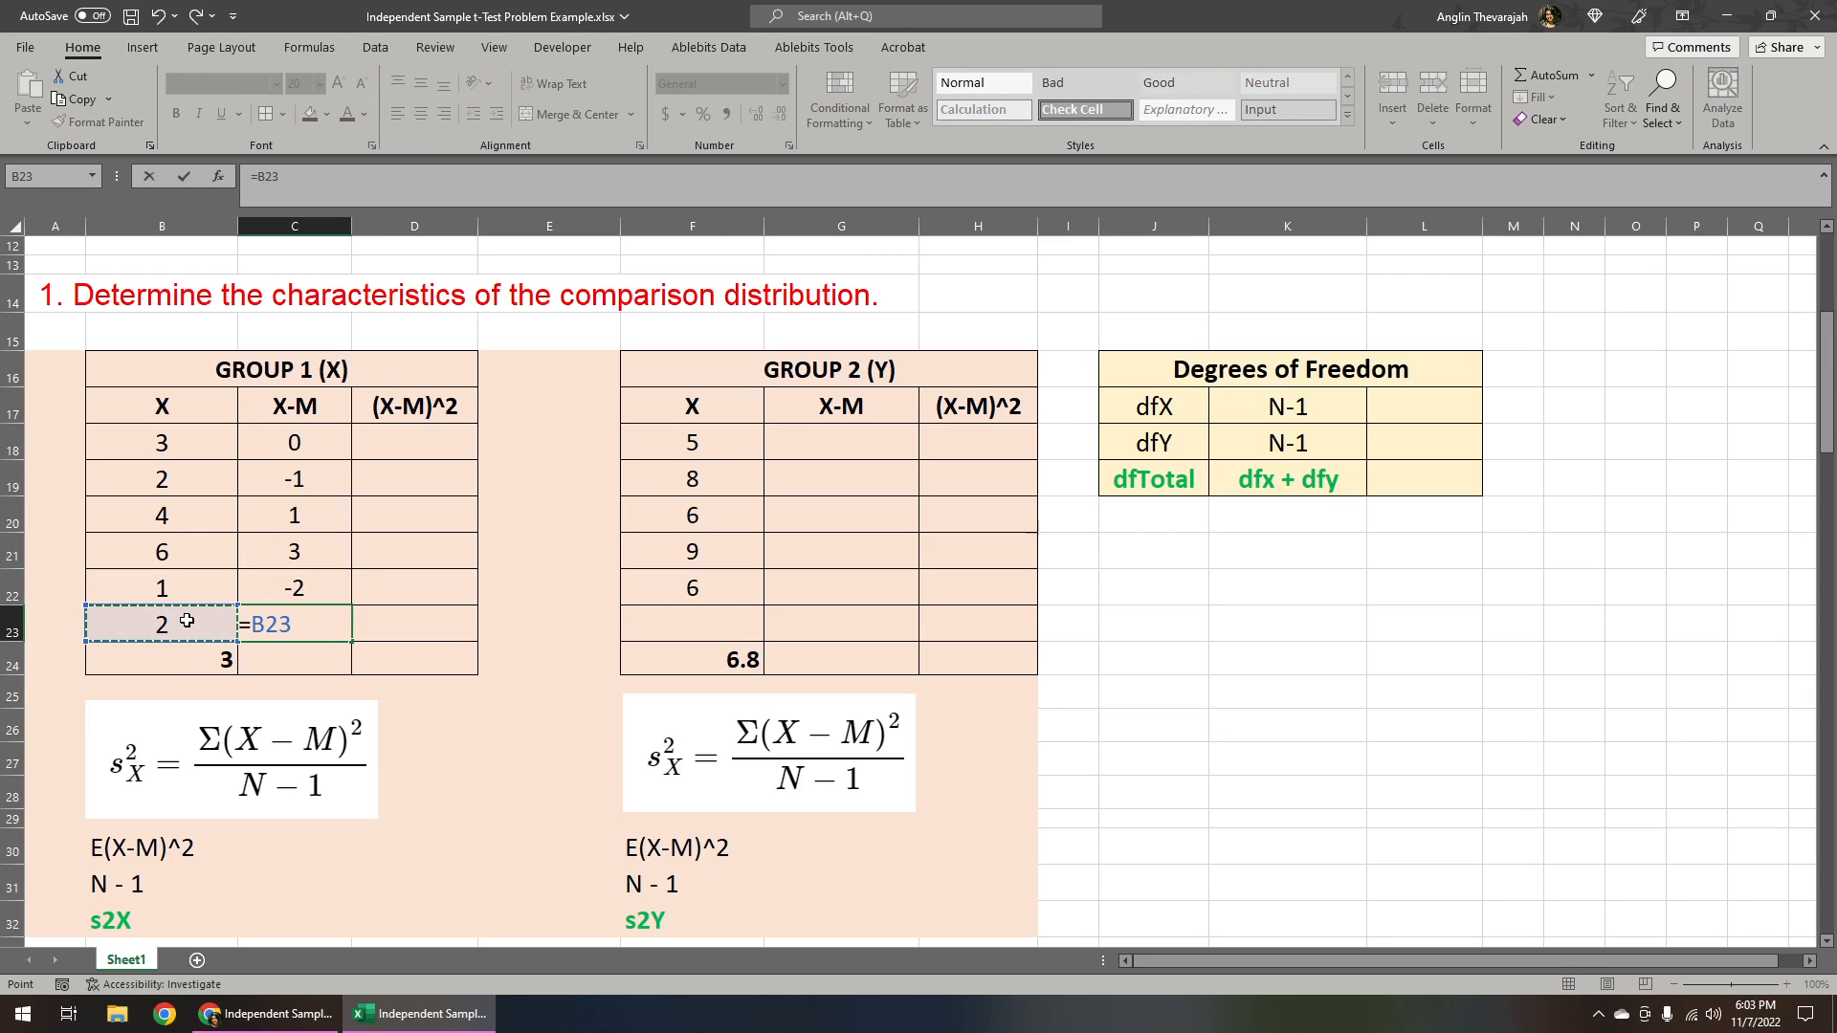
{"action": "type", "text": "-"}
{"action": "left_click", "coordinate": [204, 660]}
{"action": "key", "text": "Return"}
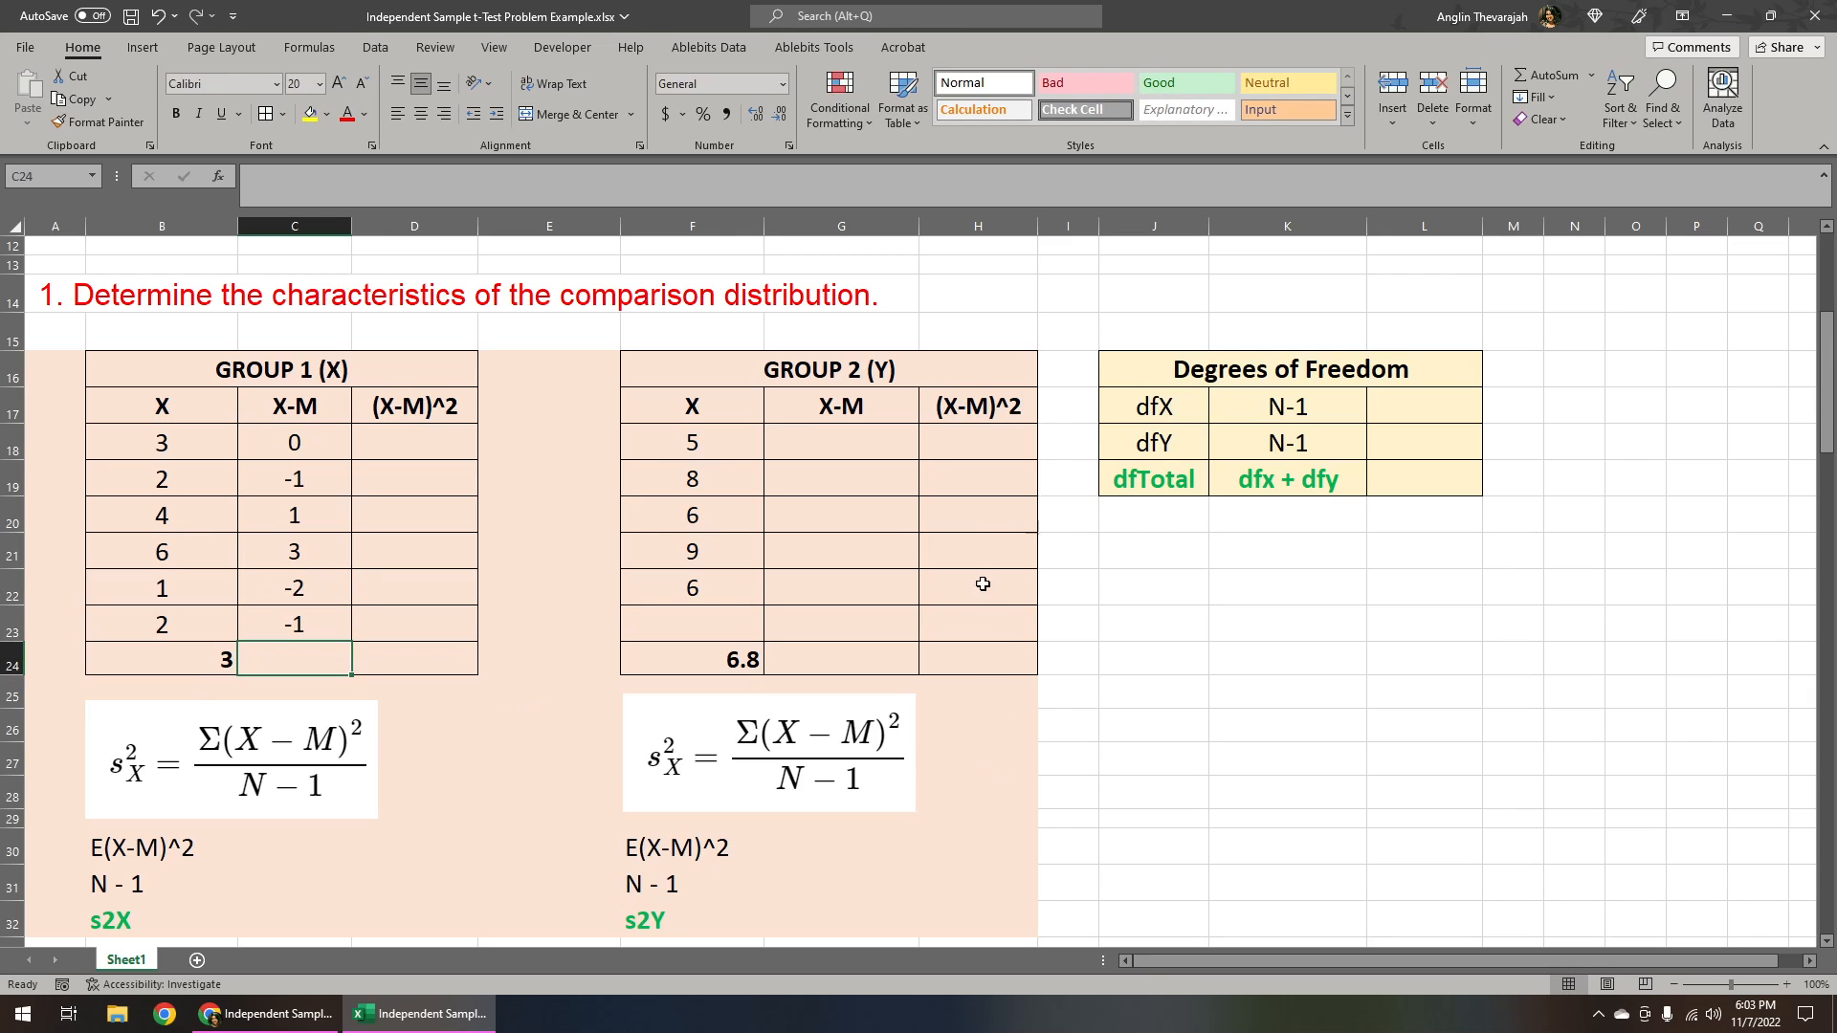
Step: Calculate the first two Group 2 X-M deviations with =F18-F24 in G18 and =F19-F24 in G19
{"action": "left_click", "coordinate": [858, 443]}
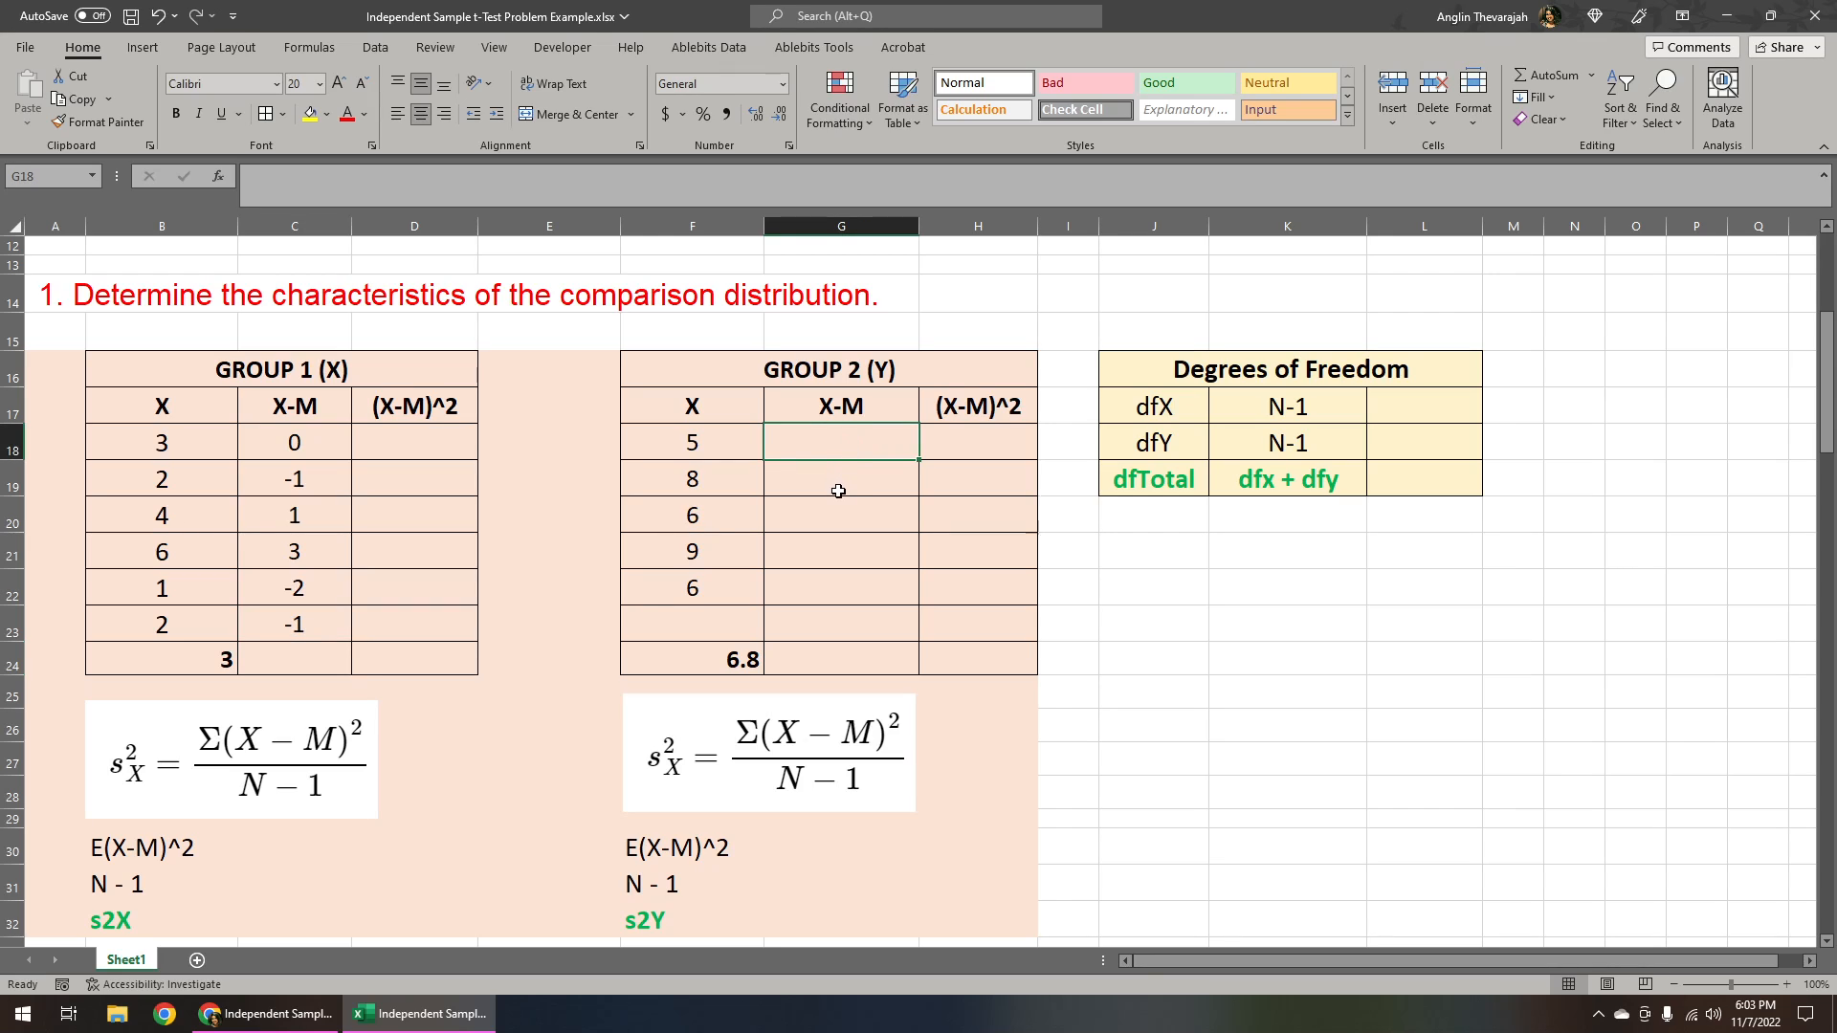
{"action": "type", "text": "="}
{"action": "left_click", "coordinate": [743, 439]}
{"action": "type", "text": "-"}
{"action": "left_click", "coordinate": [729, 656]}
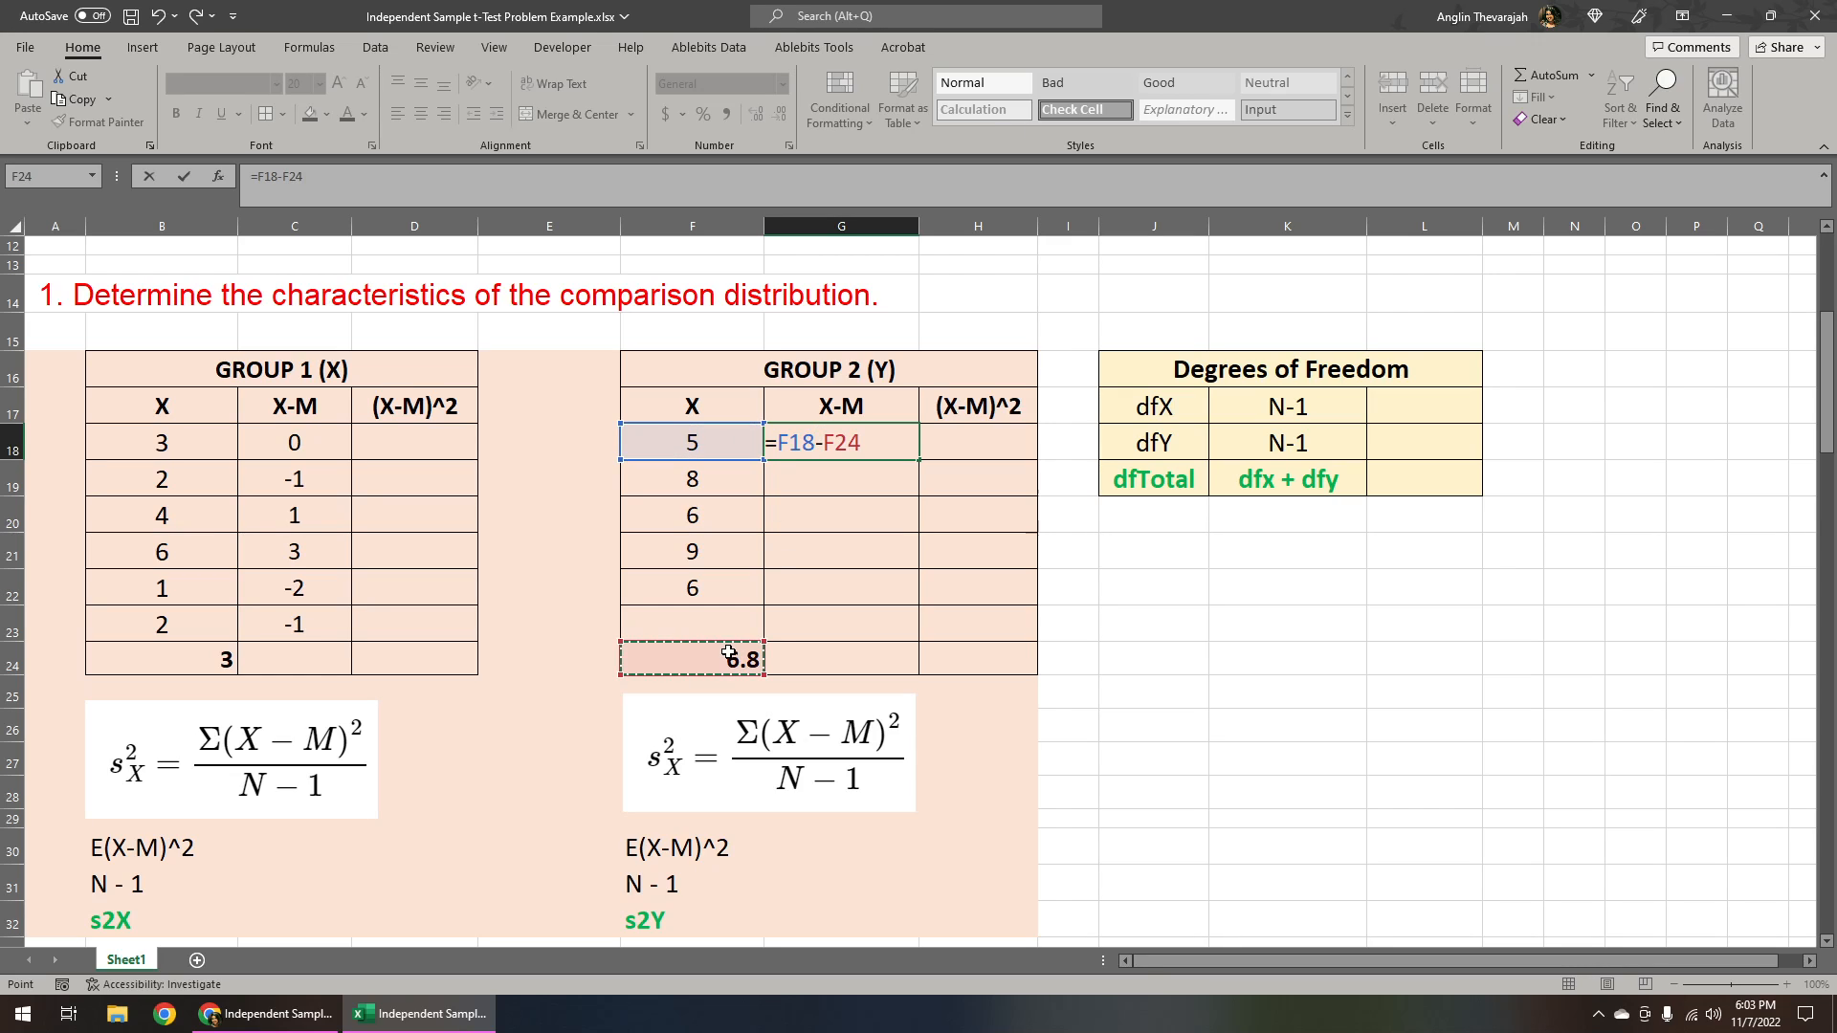
{"action": "key", "text": "Return"}
{"action": "type", "text": "="}
{"action": "left_click", "coordinate": [711, 476]}
{"action": "type", "text": "-"}
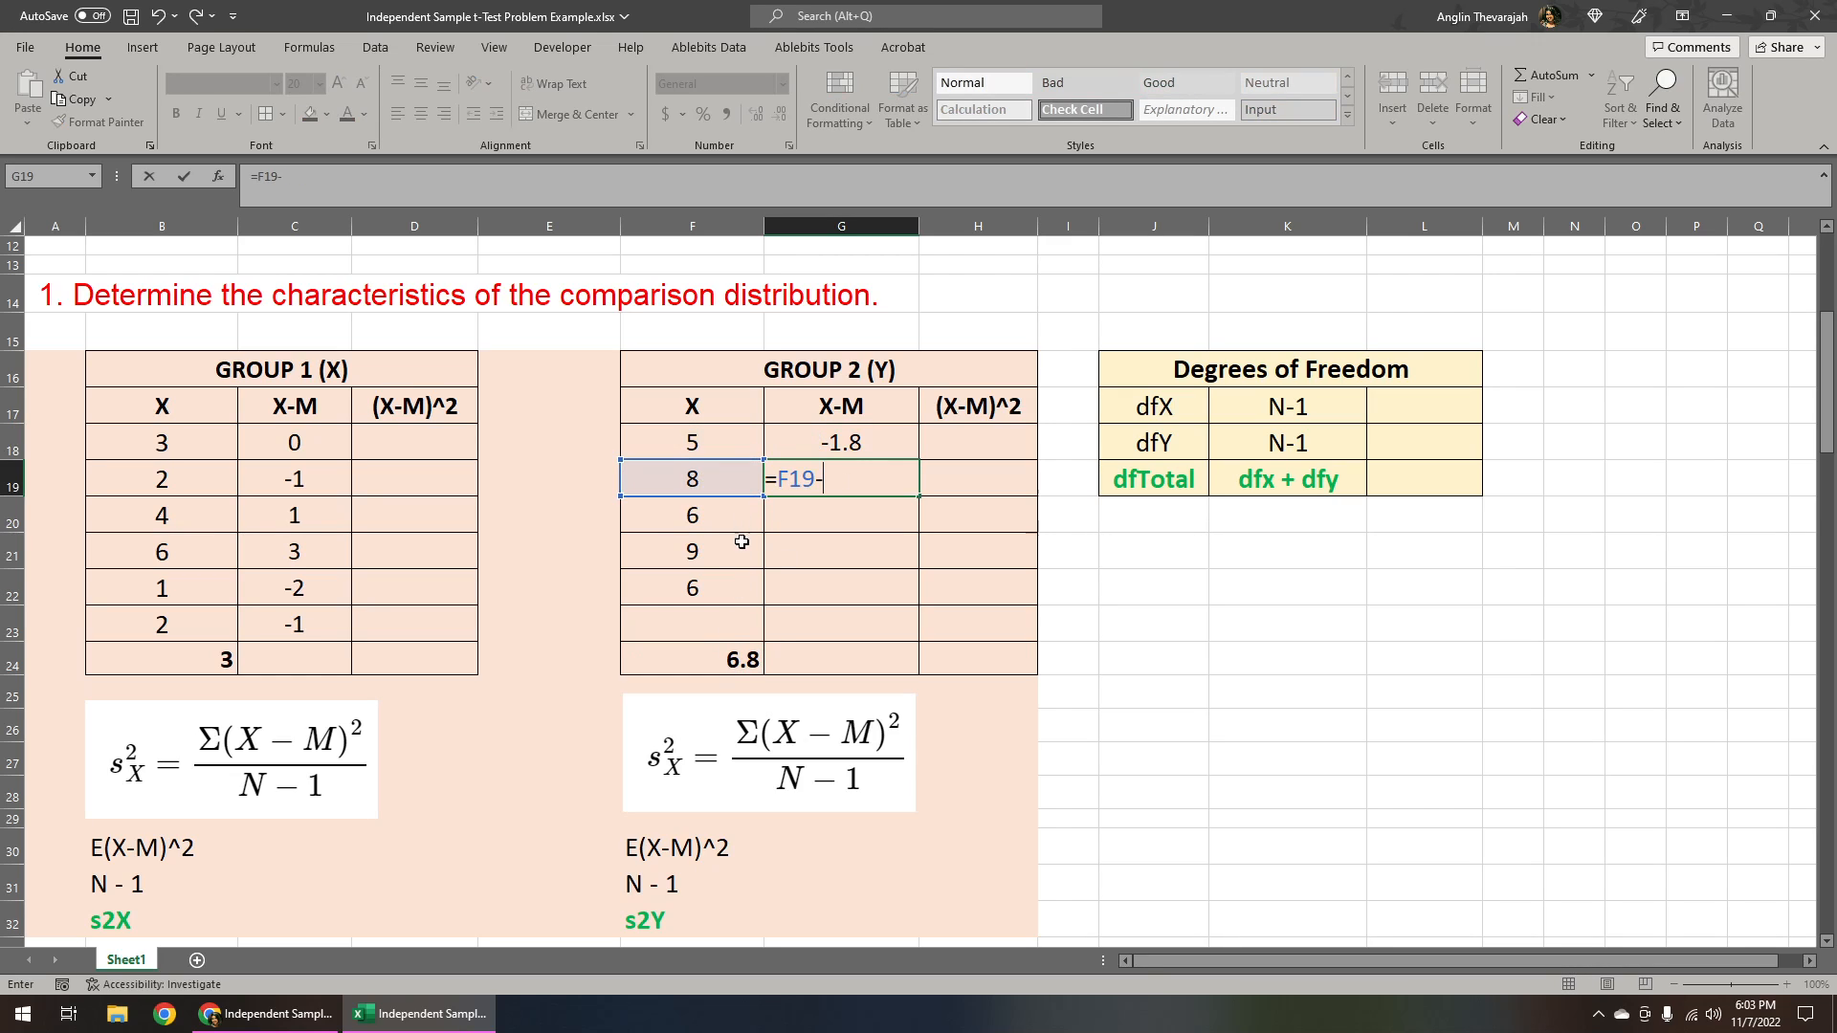
{"action": "left_click", "coordinate": [715, 650]}
{"action": "key", "text": "Return"}
Step: Calculate the third and fourth Group 2 deviations with =F20-F24 in G20 and =F21-F24 in G21
{"action": "type", "text": "="}
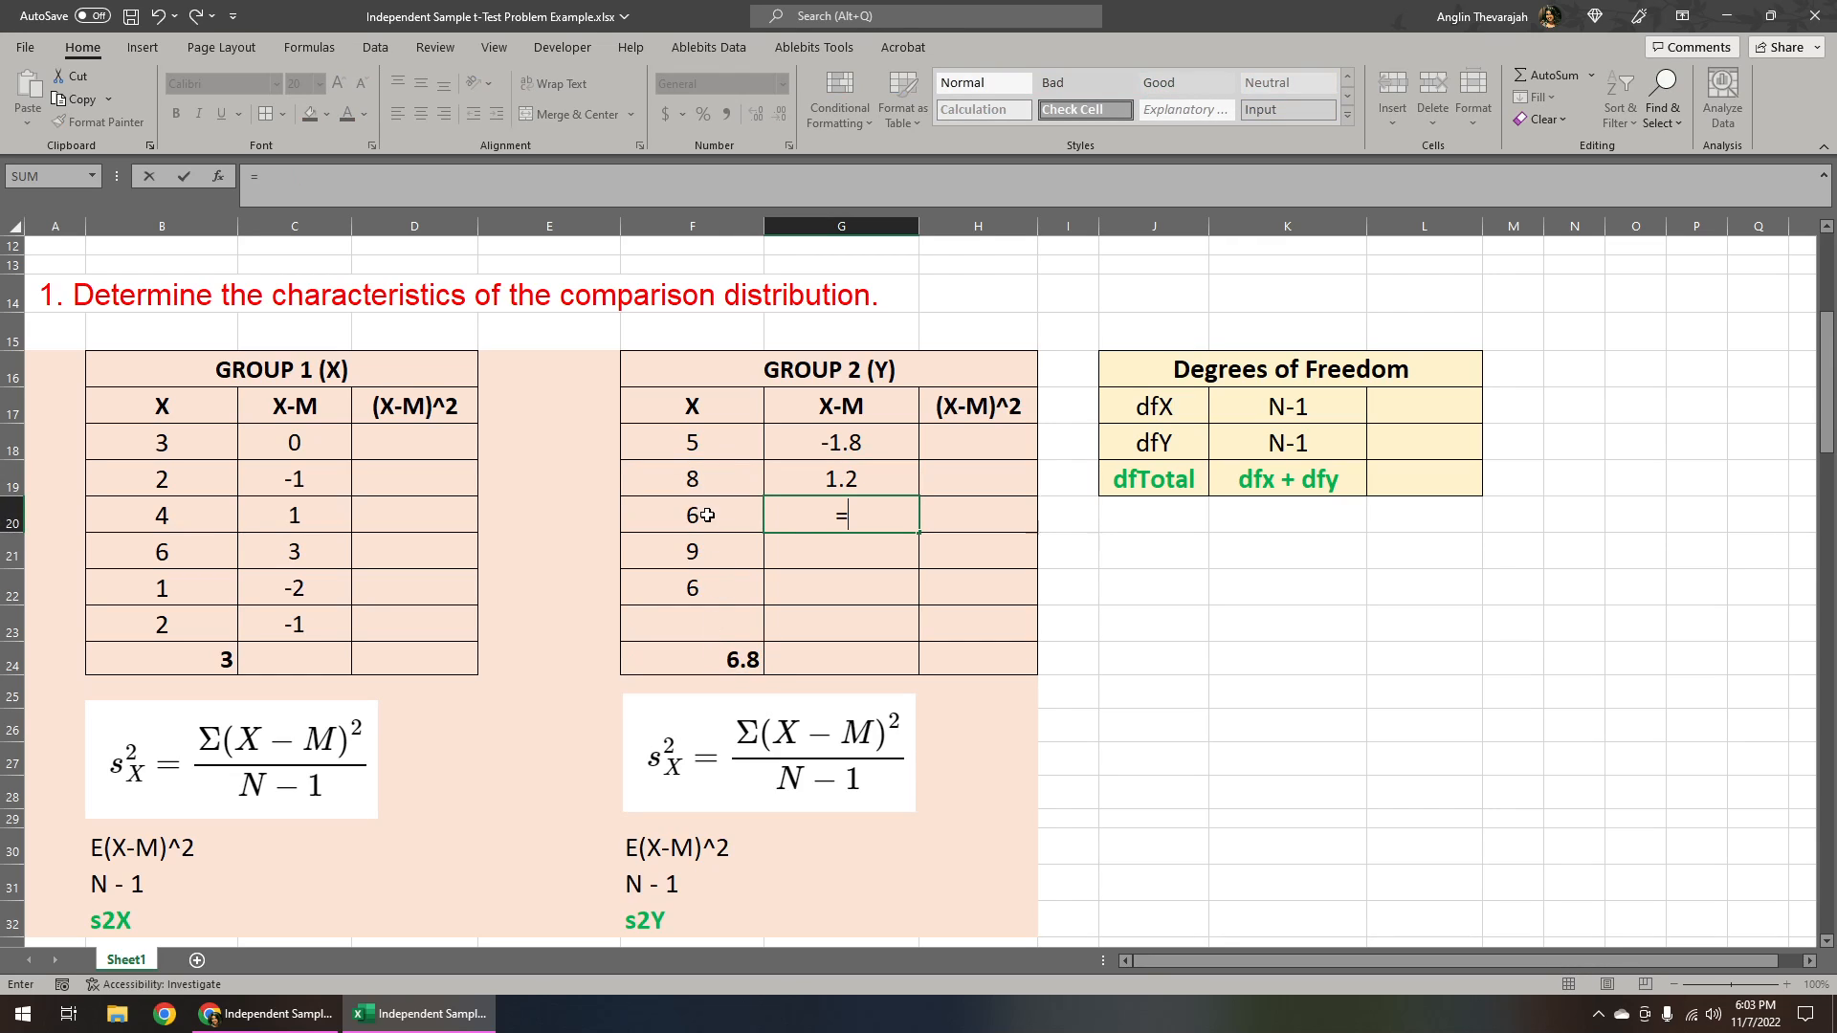
{"action": "left_click", "coordinate": [708, 515]}
{"action": "type", "text": "-"}
{"action": "left_click", "coordinate": [727, 650]}
{"action": "key", "text": "Return"}
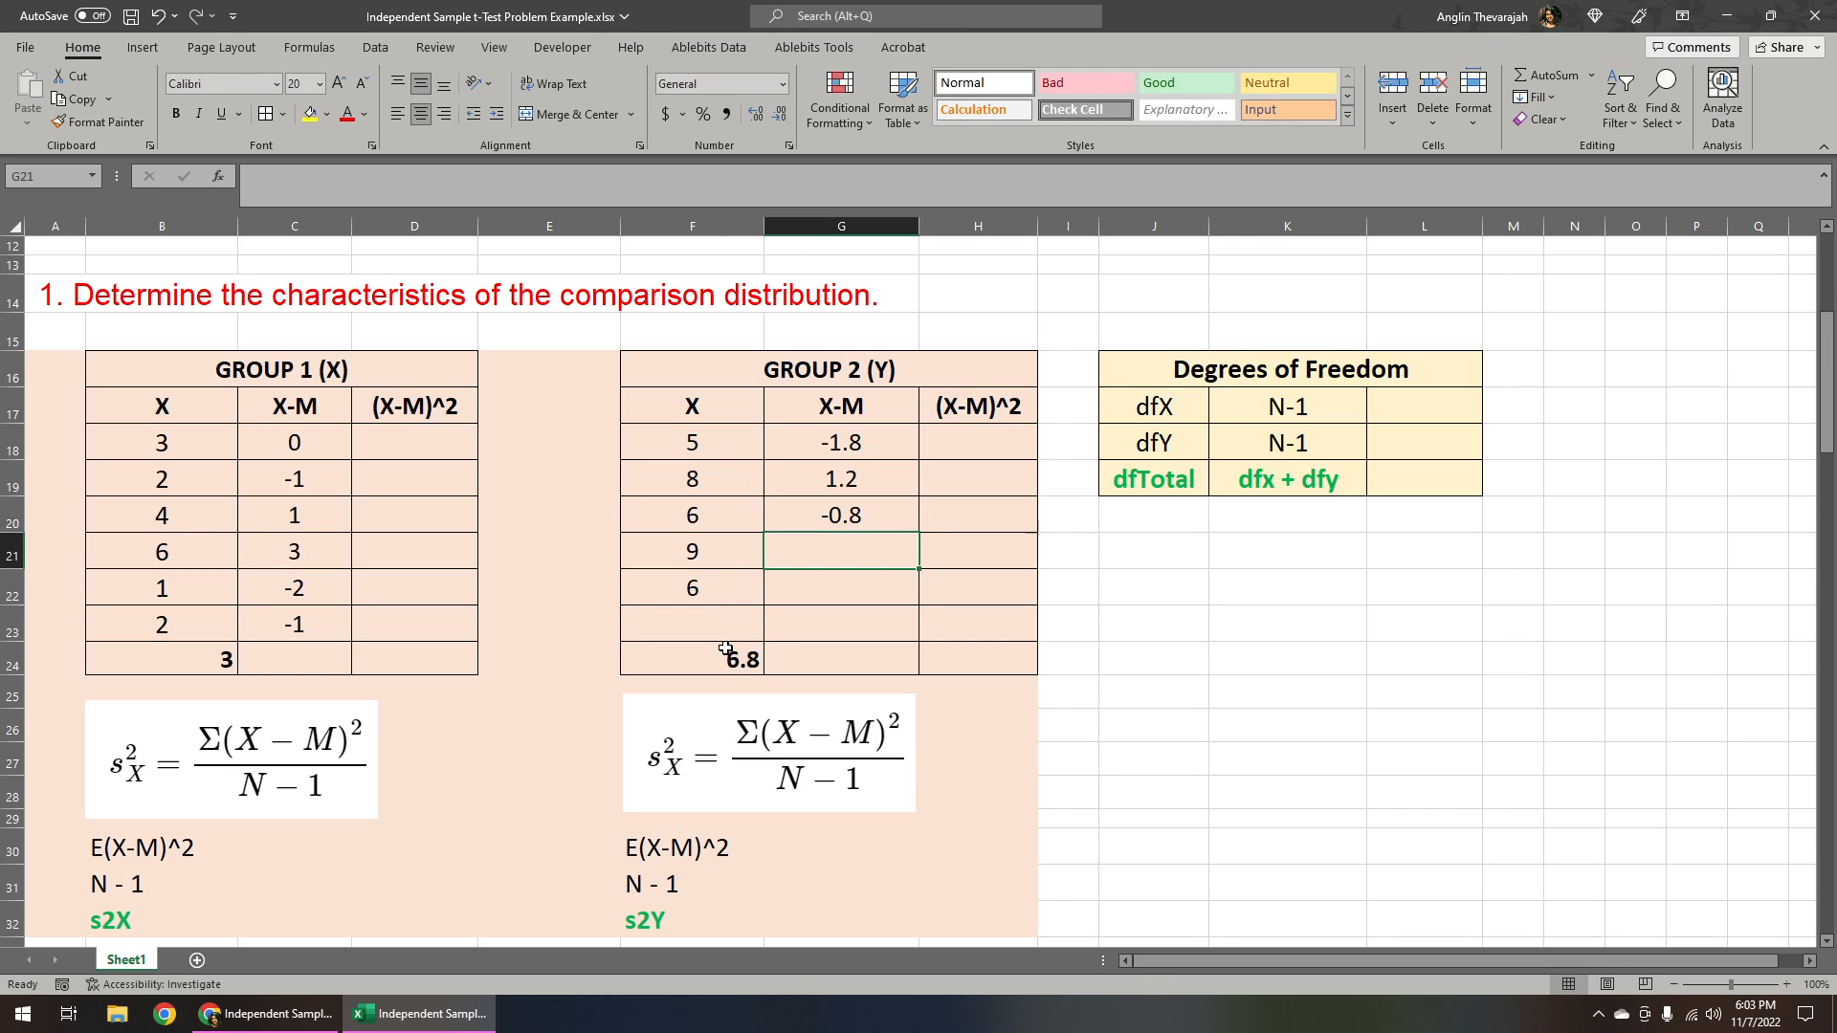
{"action": "type", "text": "="}
{"action": "left_click", "coordinate": [695, 551]}
{"action": "type", "text": "-"}
{"action": "left_click", "coordinate": [717, 654]}
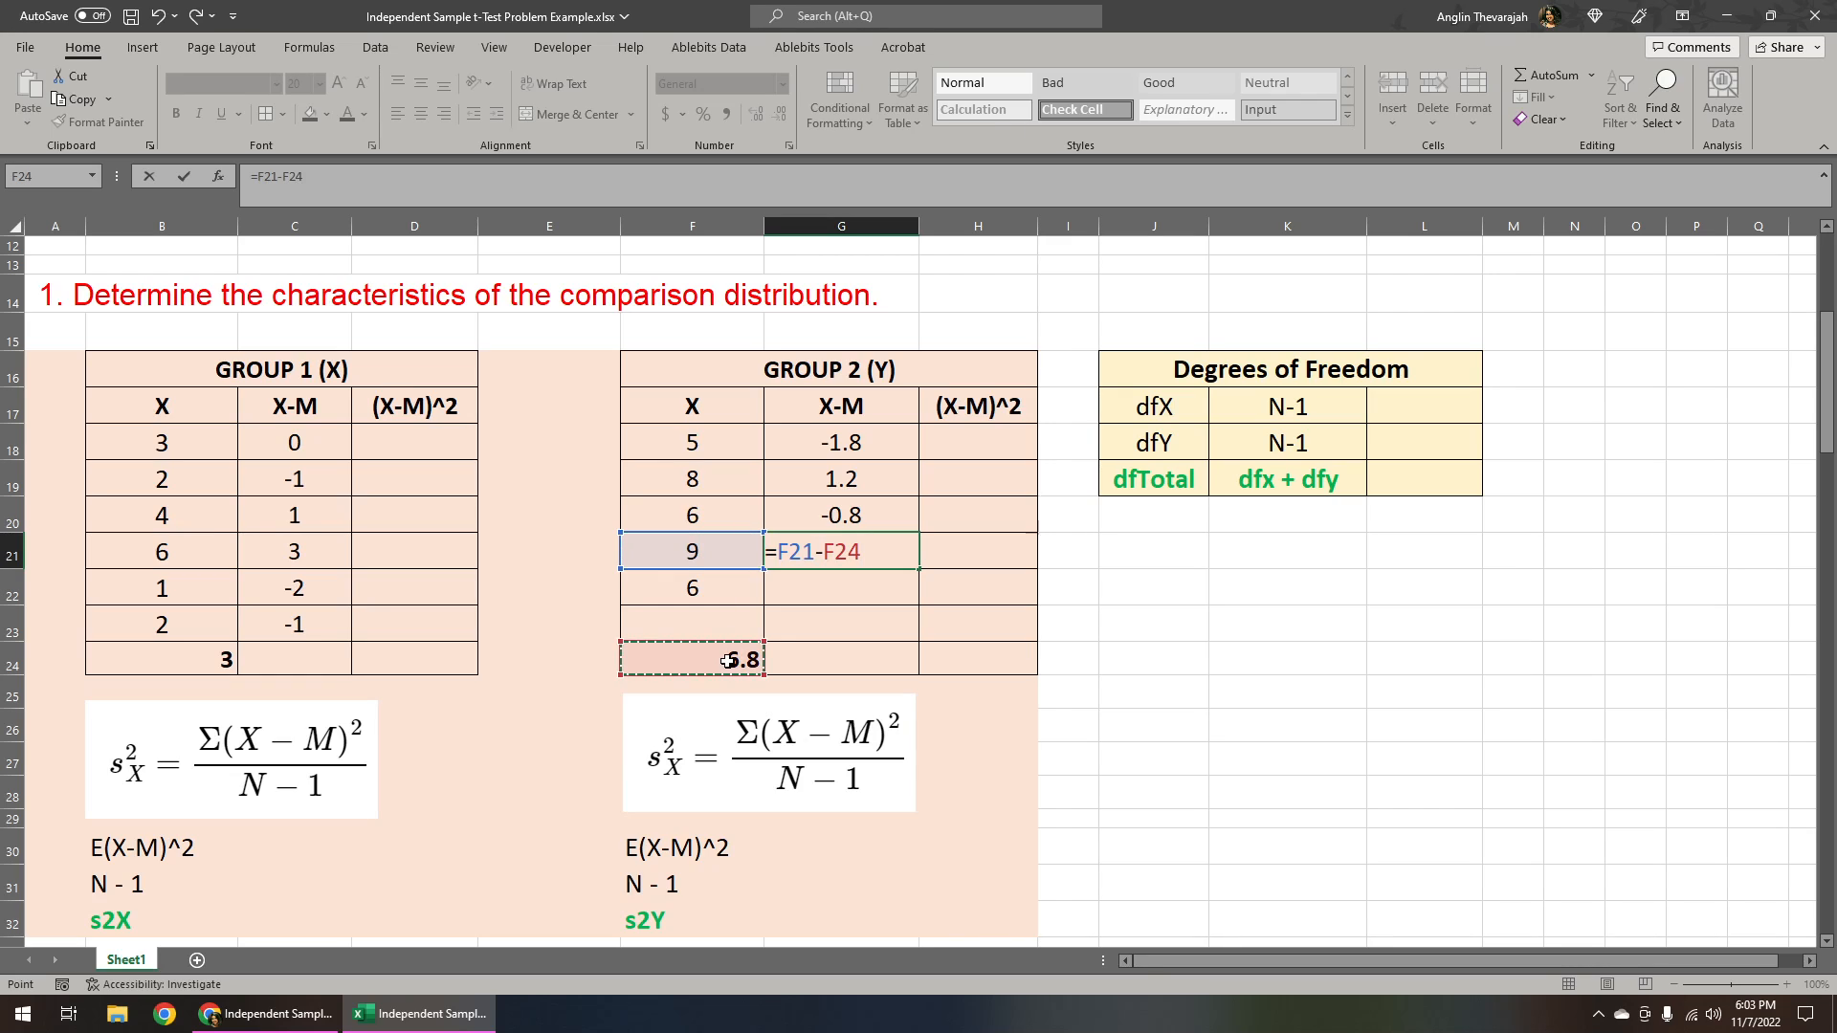
{"action": "key", "text": "Return"}
Step: Calculate the last Group 2 deviation with =F22-F24 in G22
{"action": "type", "text": "="}
{"action": "left_click", "coordinate": [696, 581]}
{"action": "type", "text": "-"}
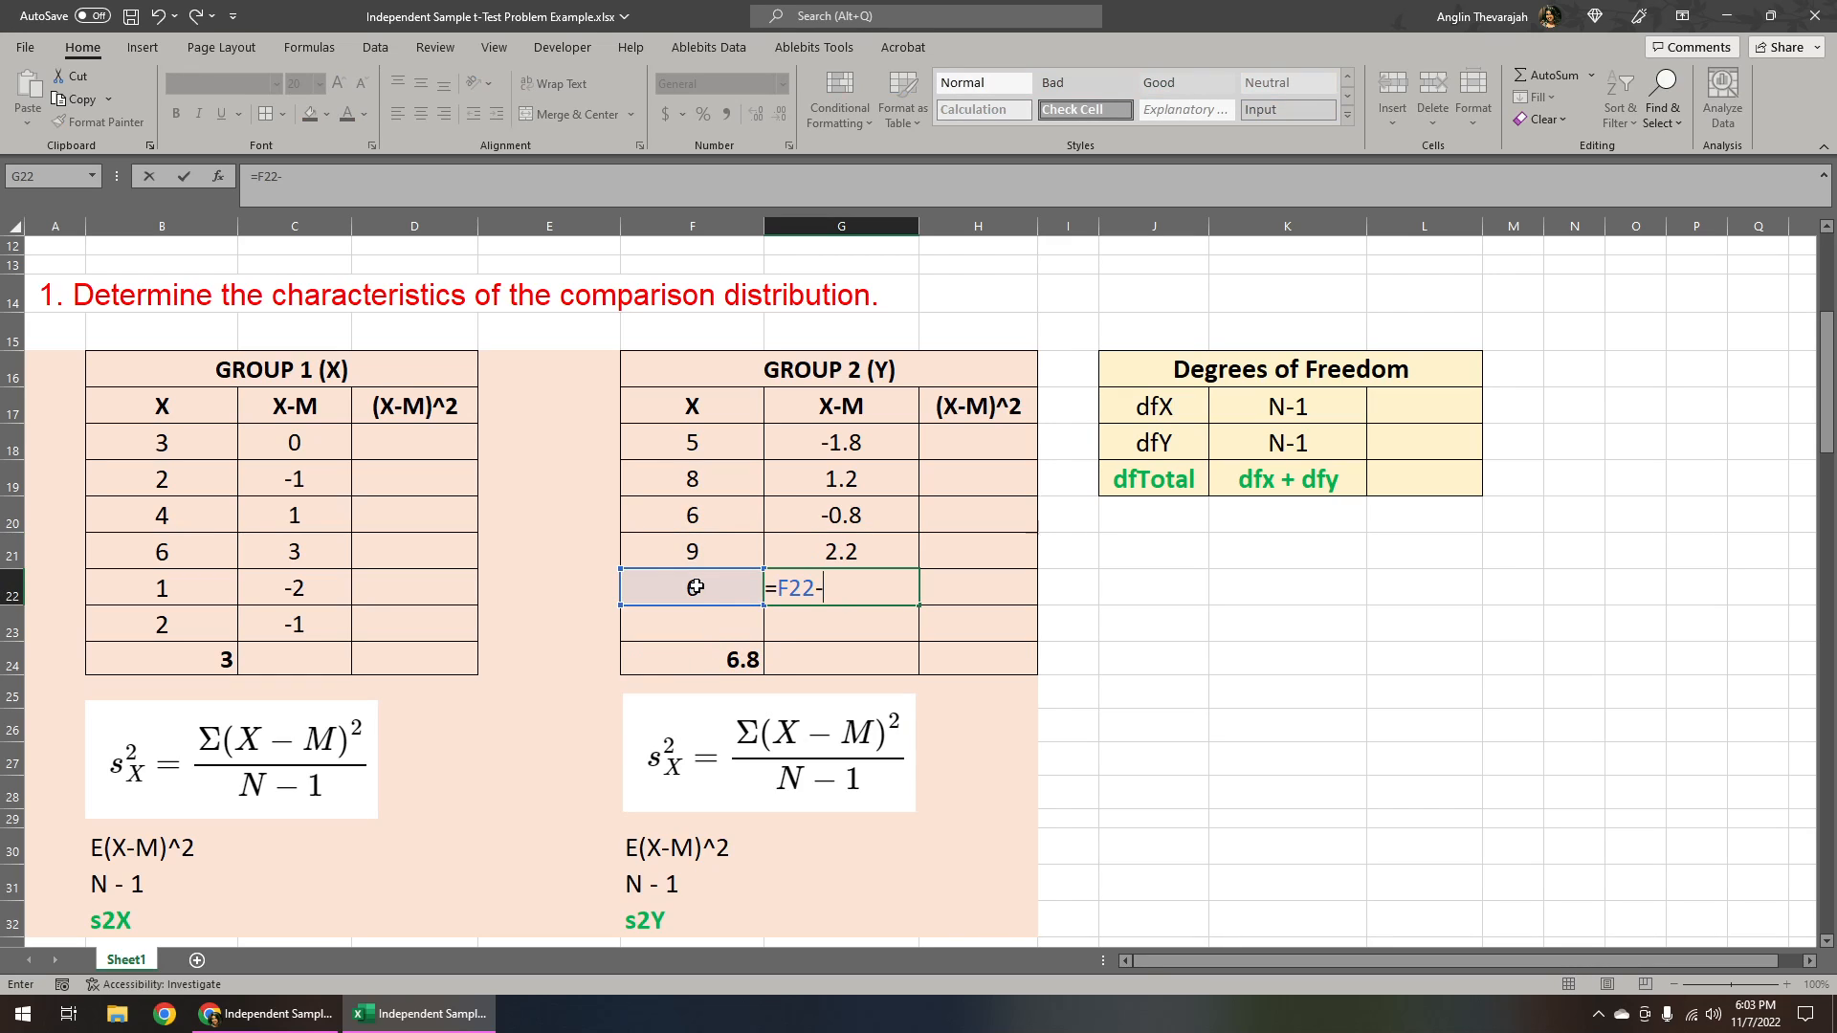
{"action": "left_click", "coordinate": [730, 660]}
{"action": "key", "text": "Return"}
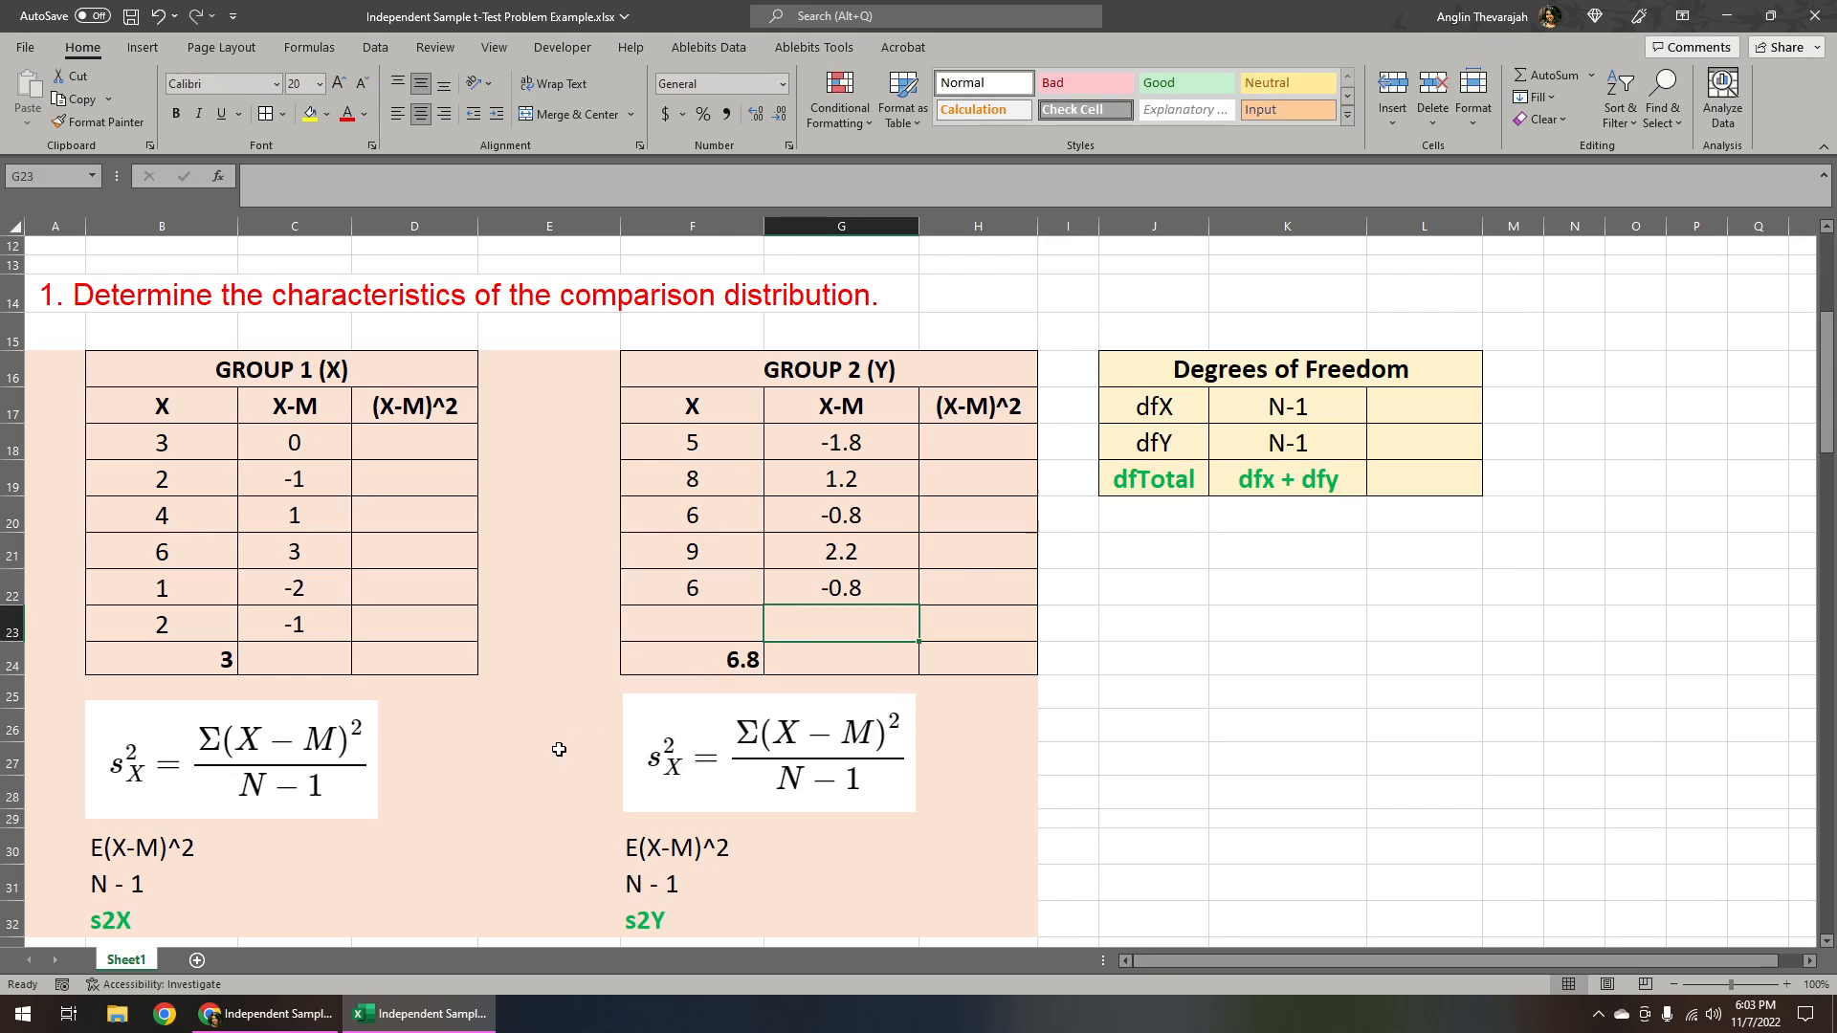
Step: Square the first Group 1 deviation with =C18^2 in D18
{"action": "left_click", "coordinate": [410, 450]}
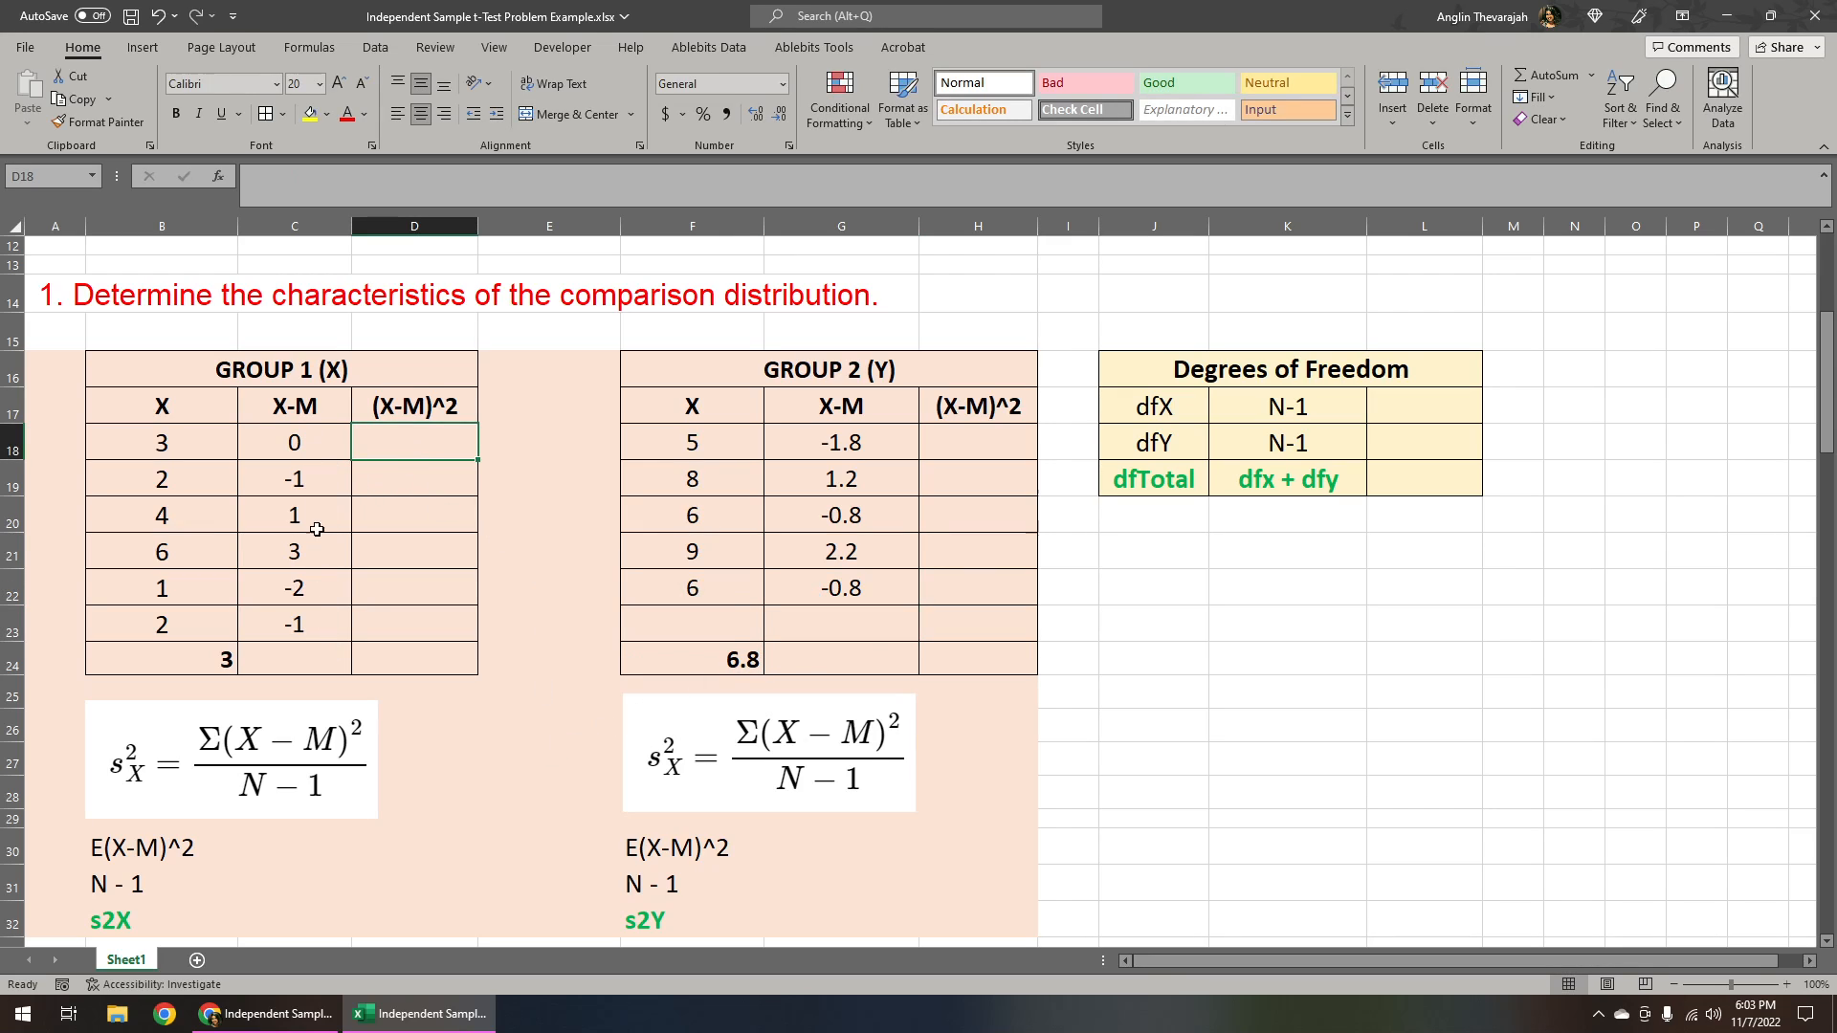
{"action": "type", "text": "="}
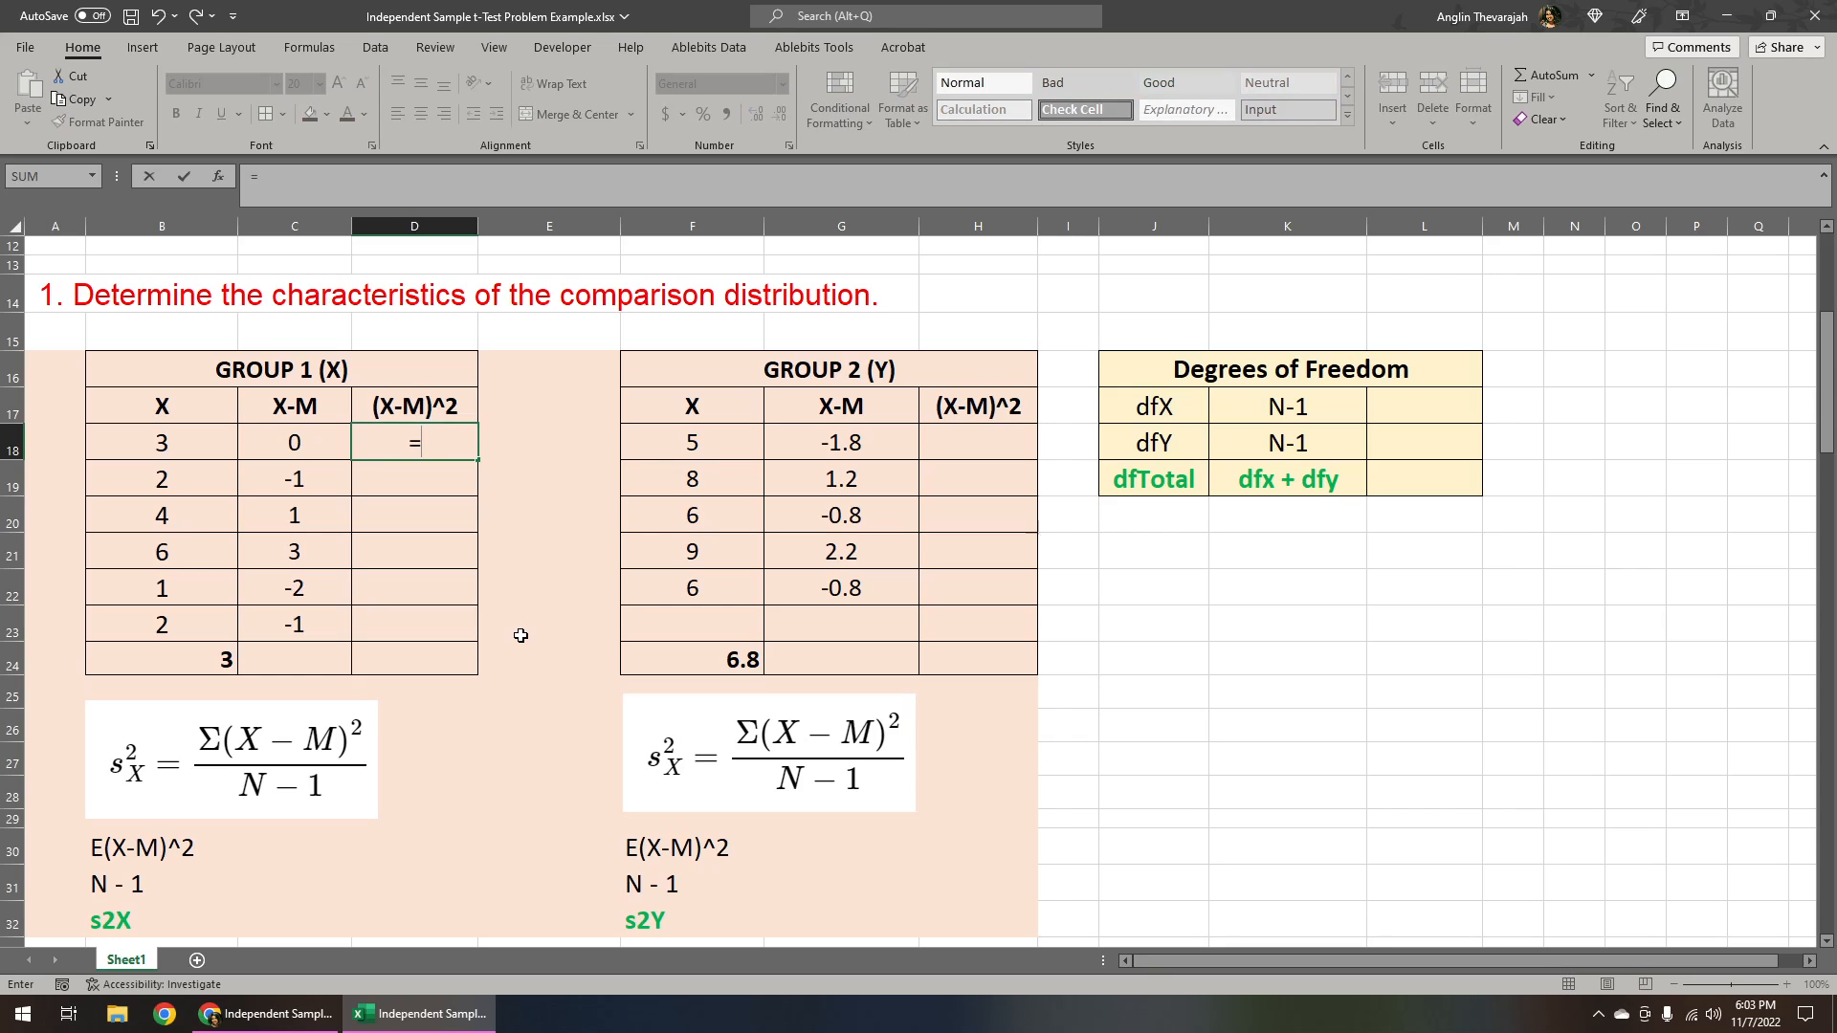
{"action": "left_click", "coordinate": [310, 431]}
{"action": "type", "text": "^"}
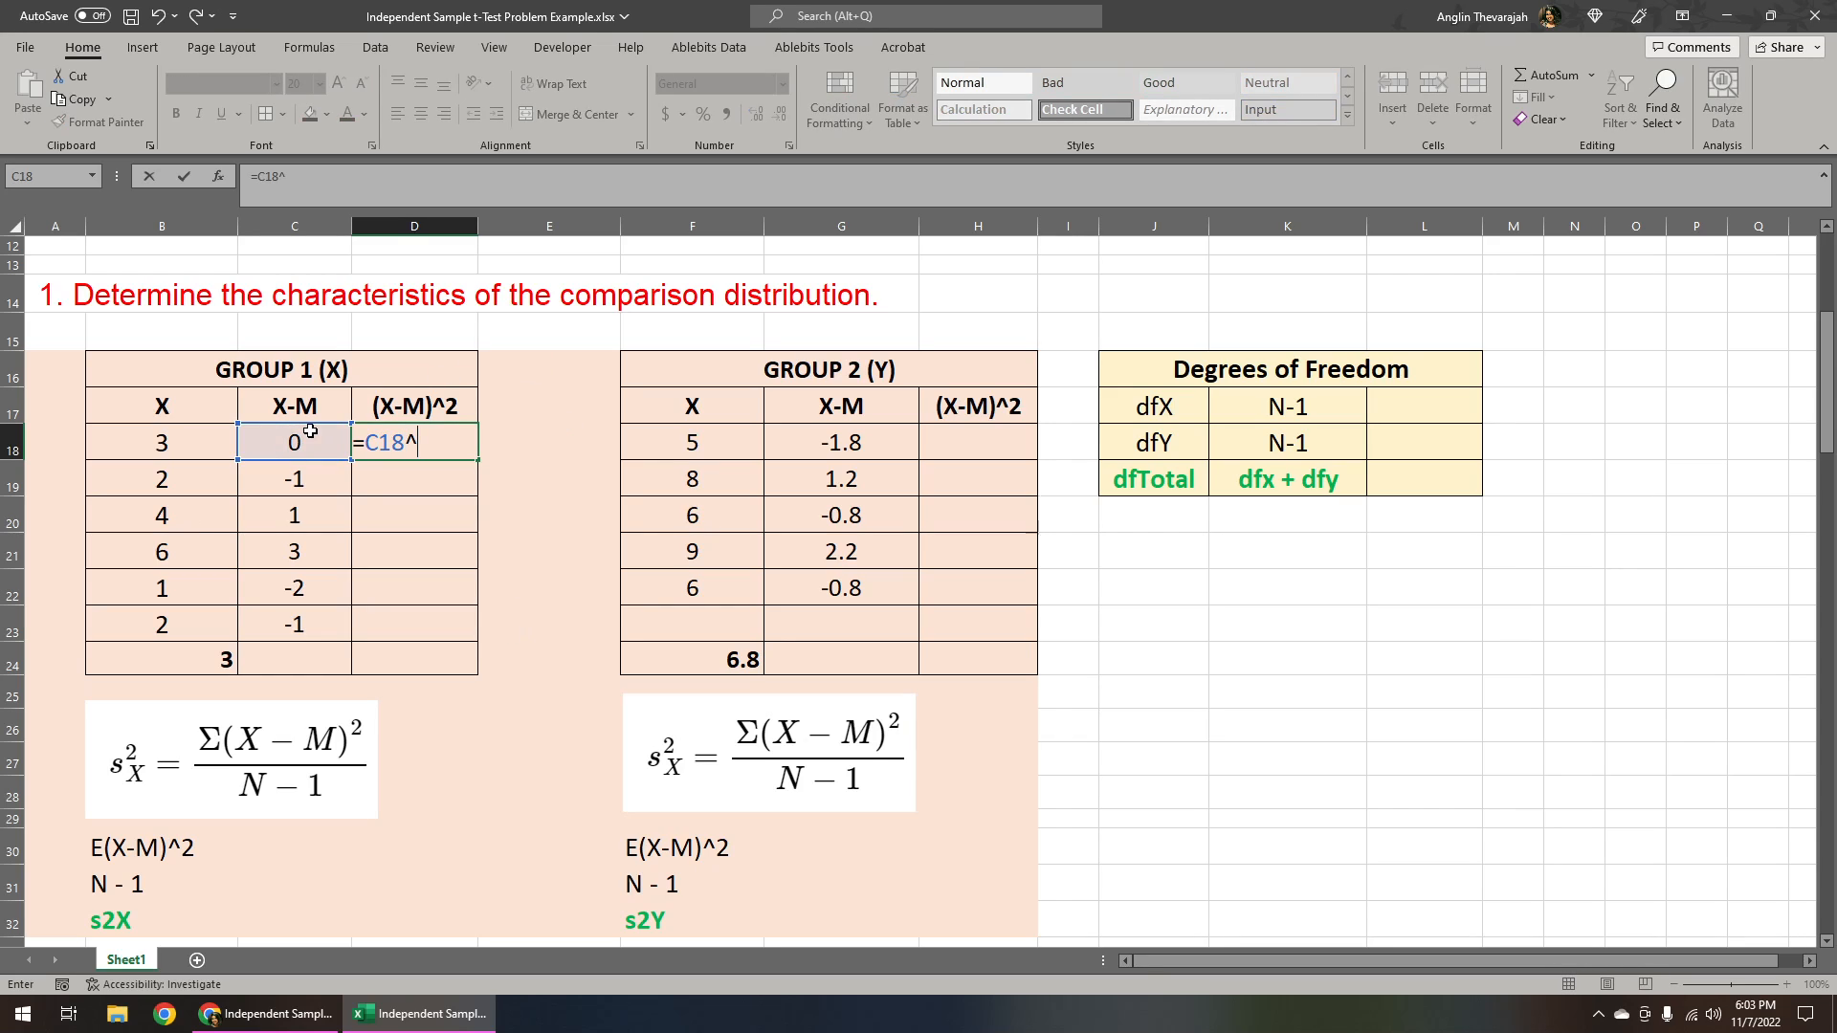
{"action": "type", "text": "2"}
{"action": "key", "text": "Return"}
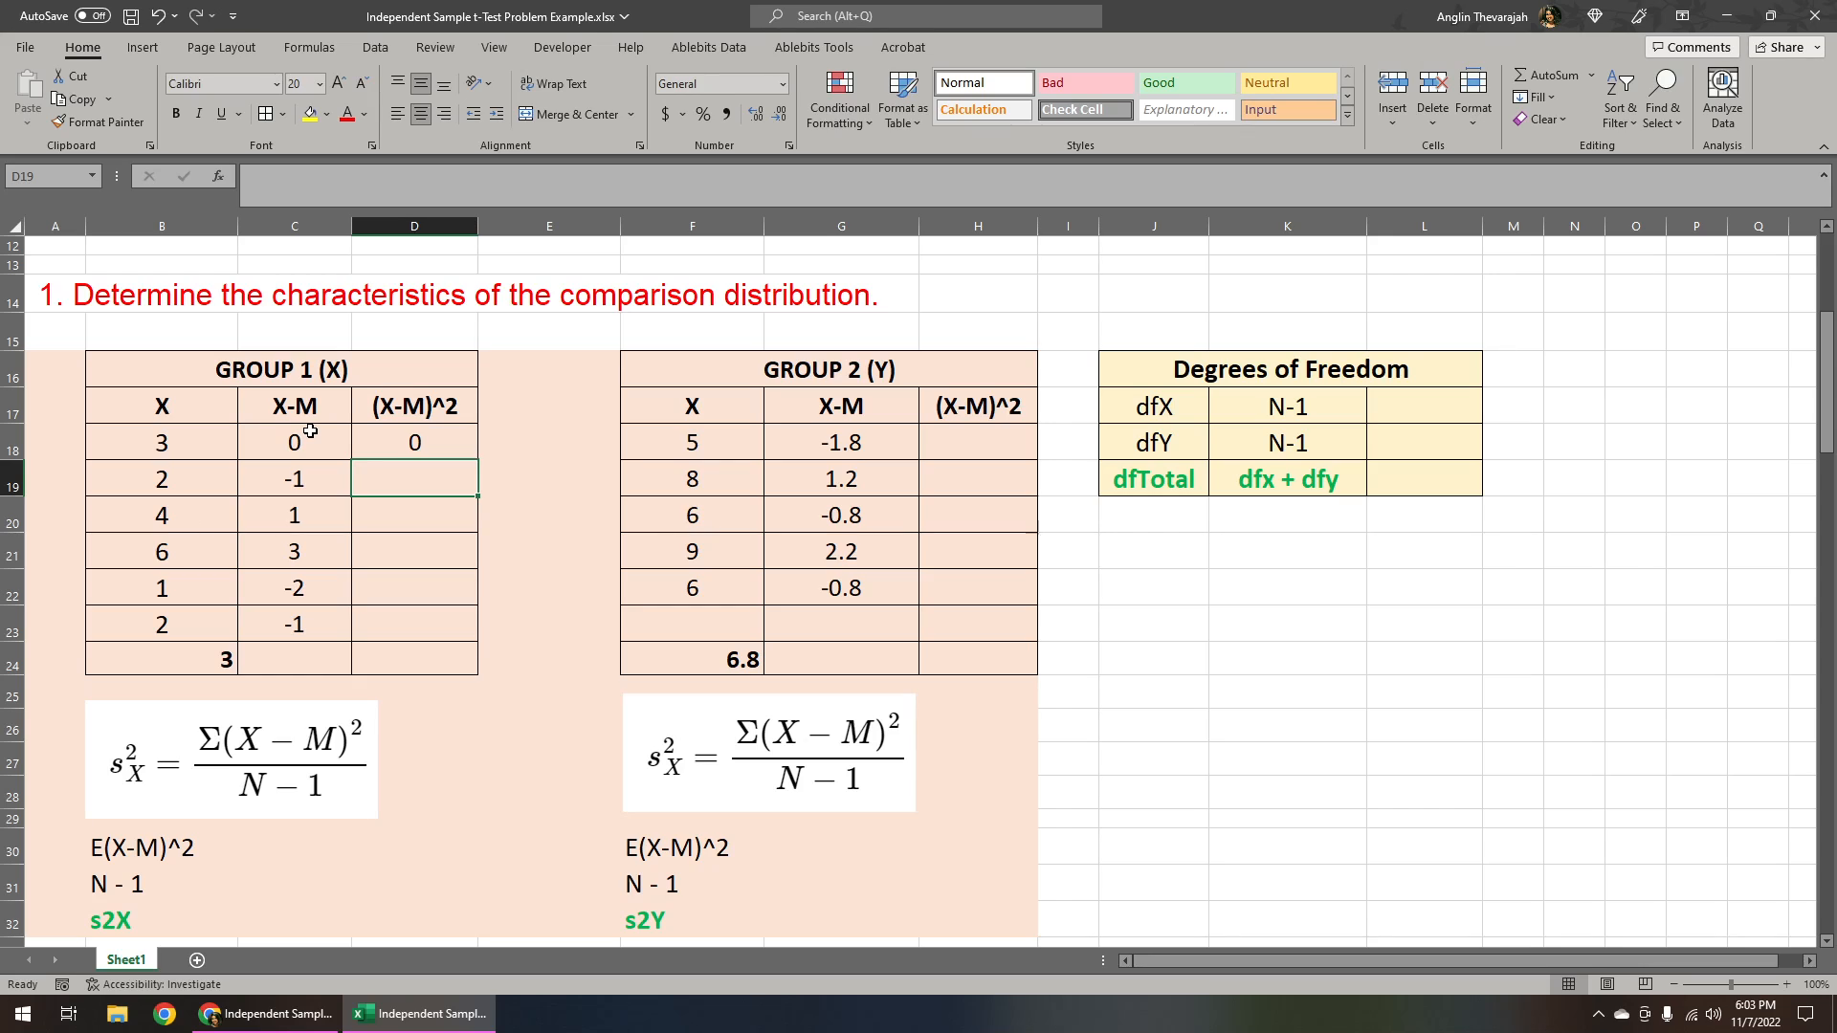
{"action": "type", "text": "=^"}
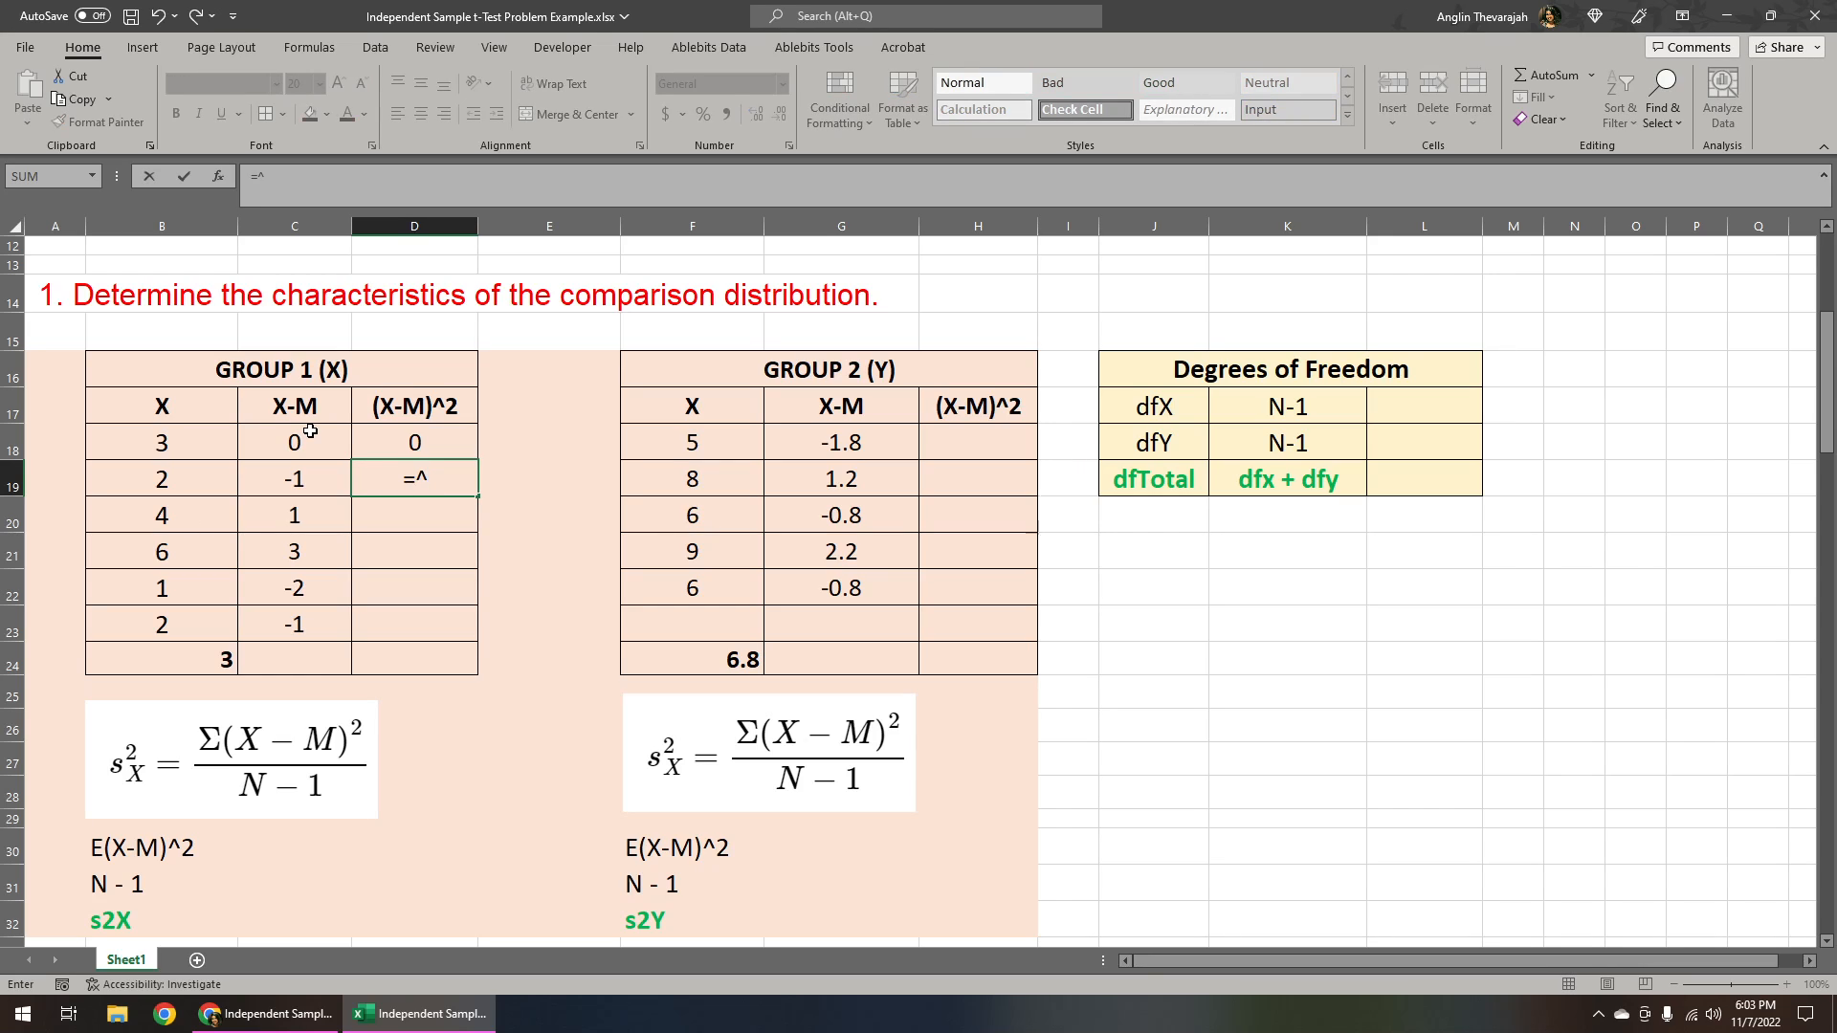
{"action": "type", "text": "2"}
{"action": "key", "text": "Return"}
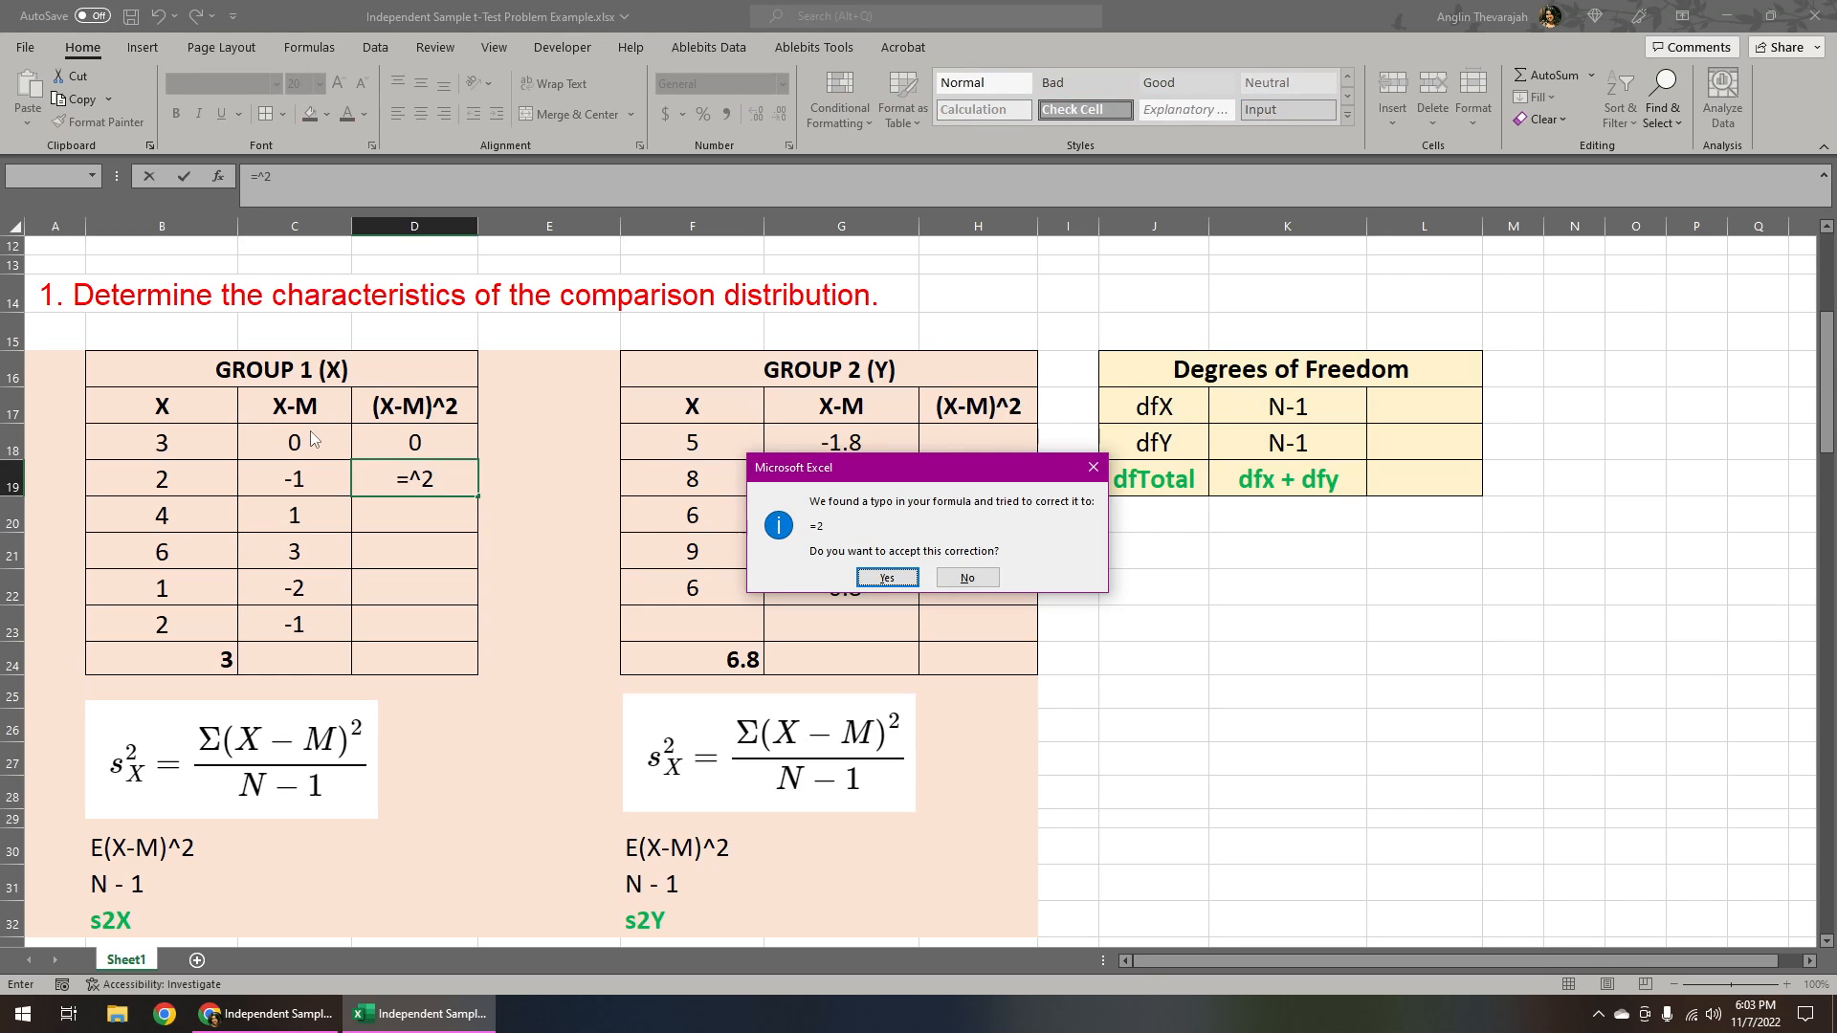
{"action": "left_click", "coordinate": [1092, 468]}
{"action": "left_click", "coordinate": [903, 610]}
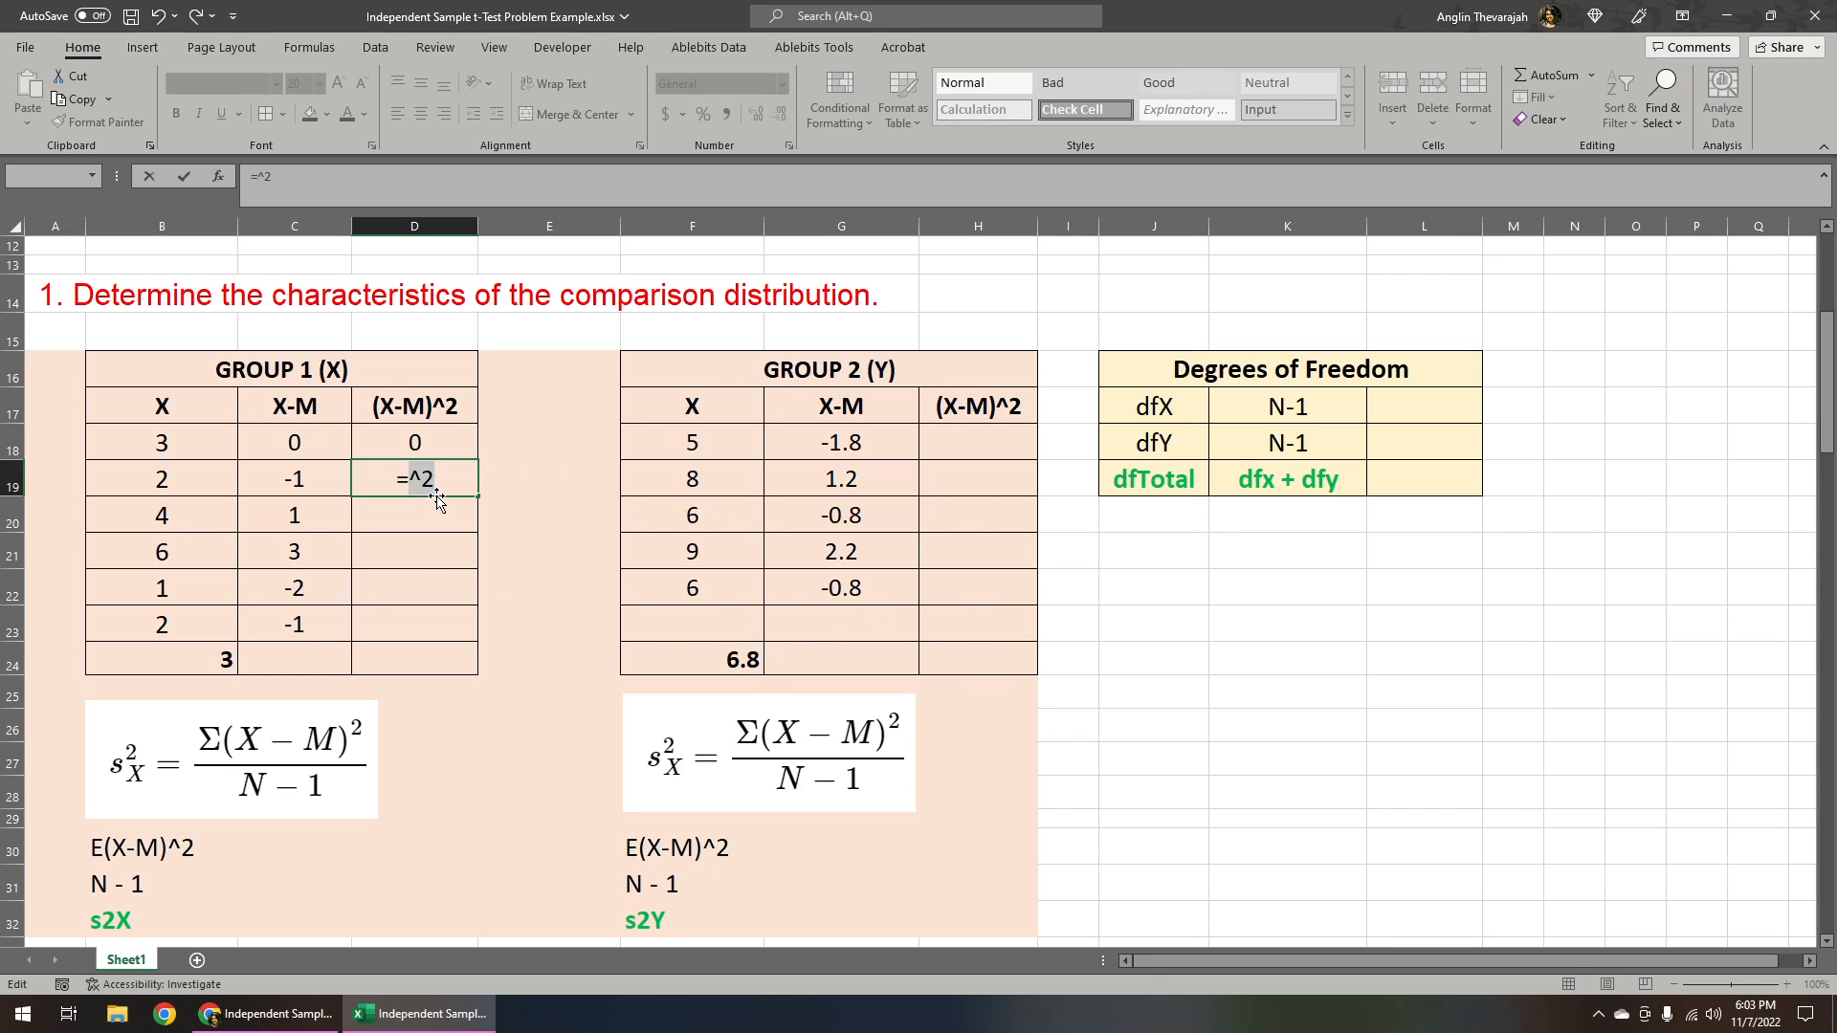
{"action": "key", "text": "BackSpace"}
{"action": "key", "text": "BackSpace"}
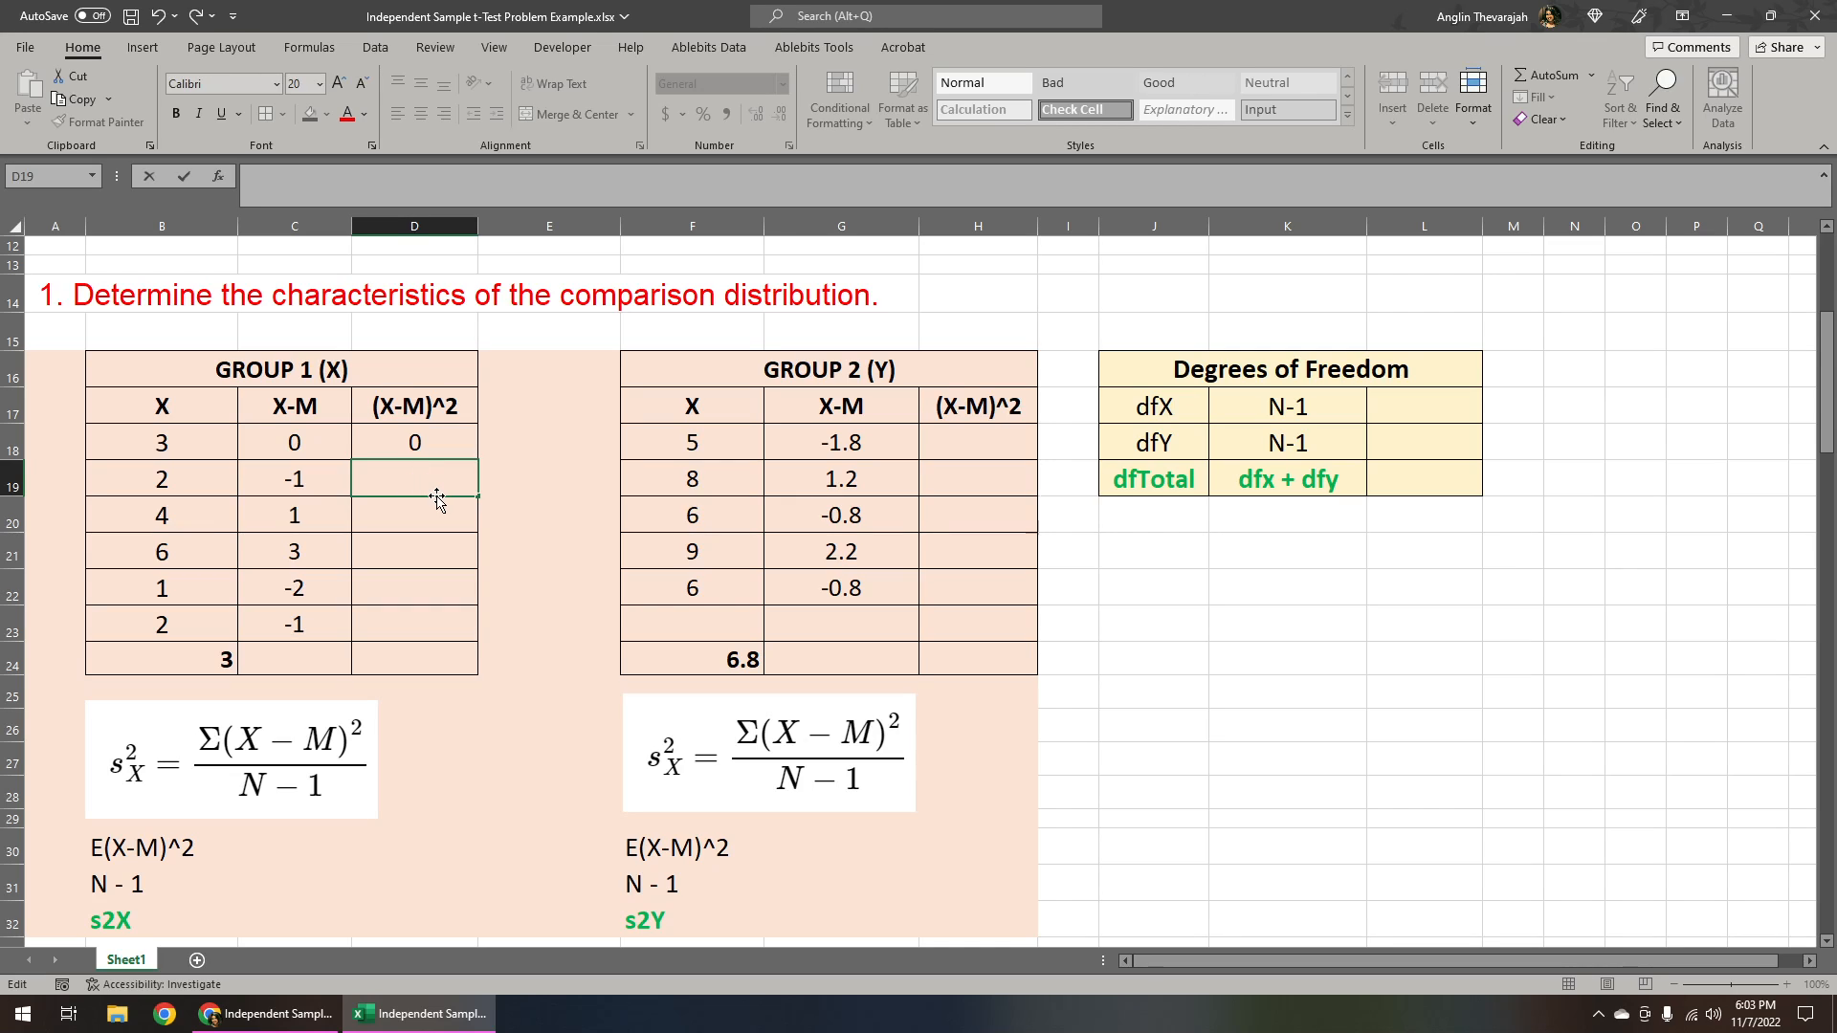
Step: Square the second Group 1 deviation with =C19^2 in D19 and fill the formula down to D23
{"action": "type", "text": "="}
{"action": "left_click", "coordinate": [291, 480]}
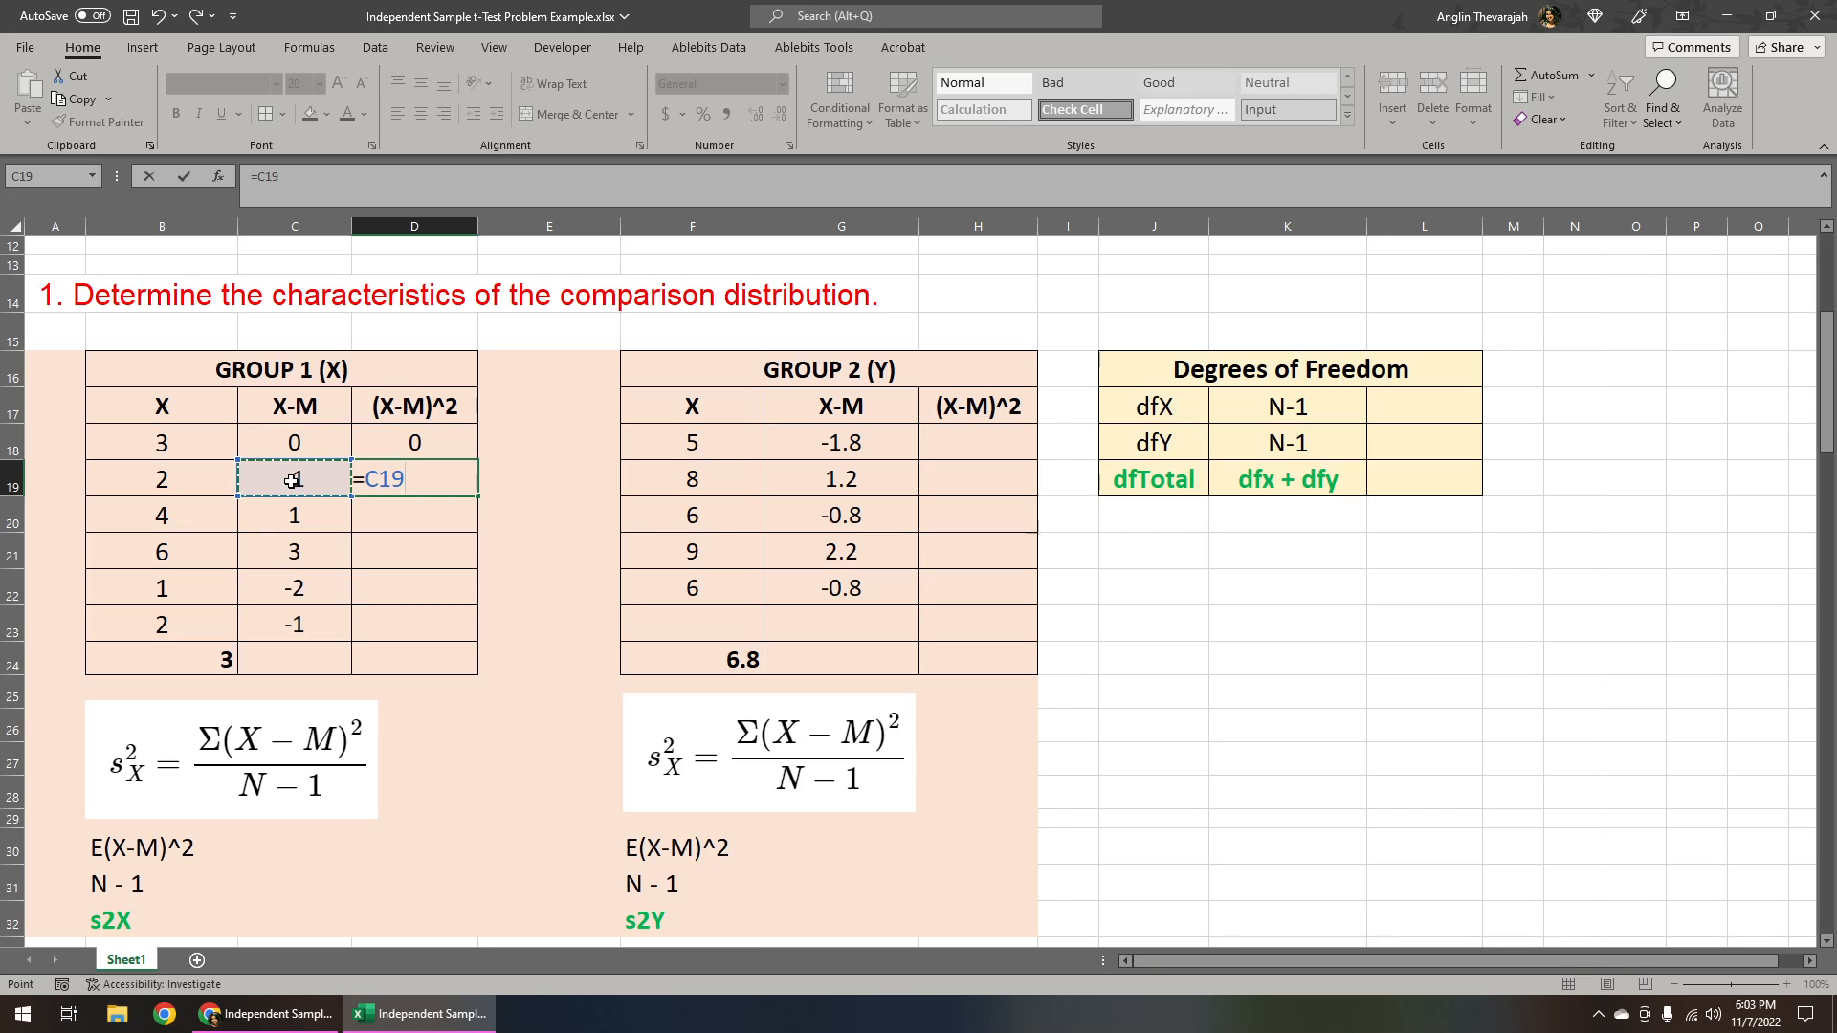
{"action": "type", "text": "^2"}
{"action": "key", "text": "Return"}
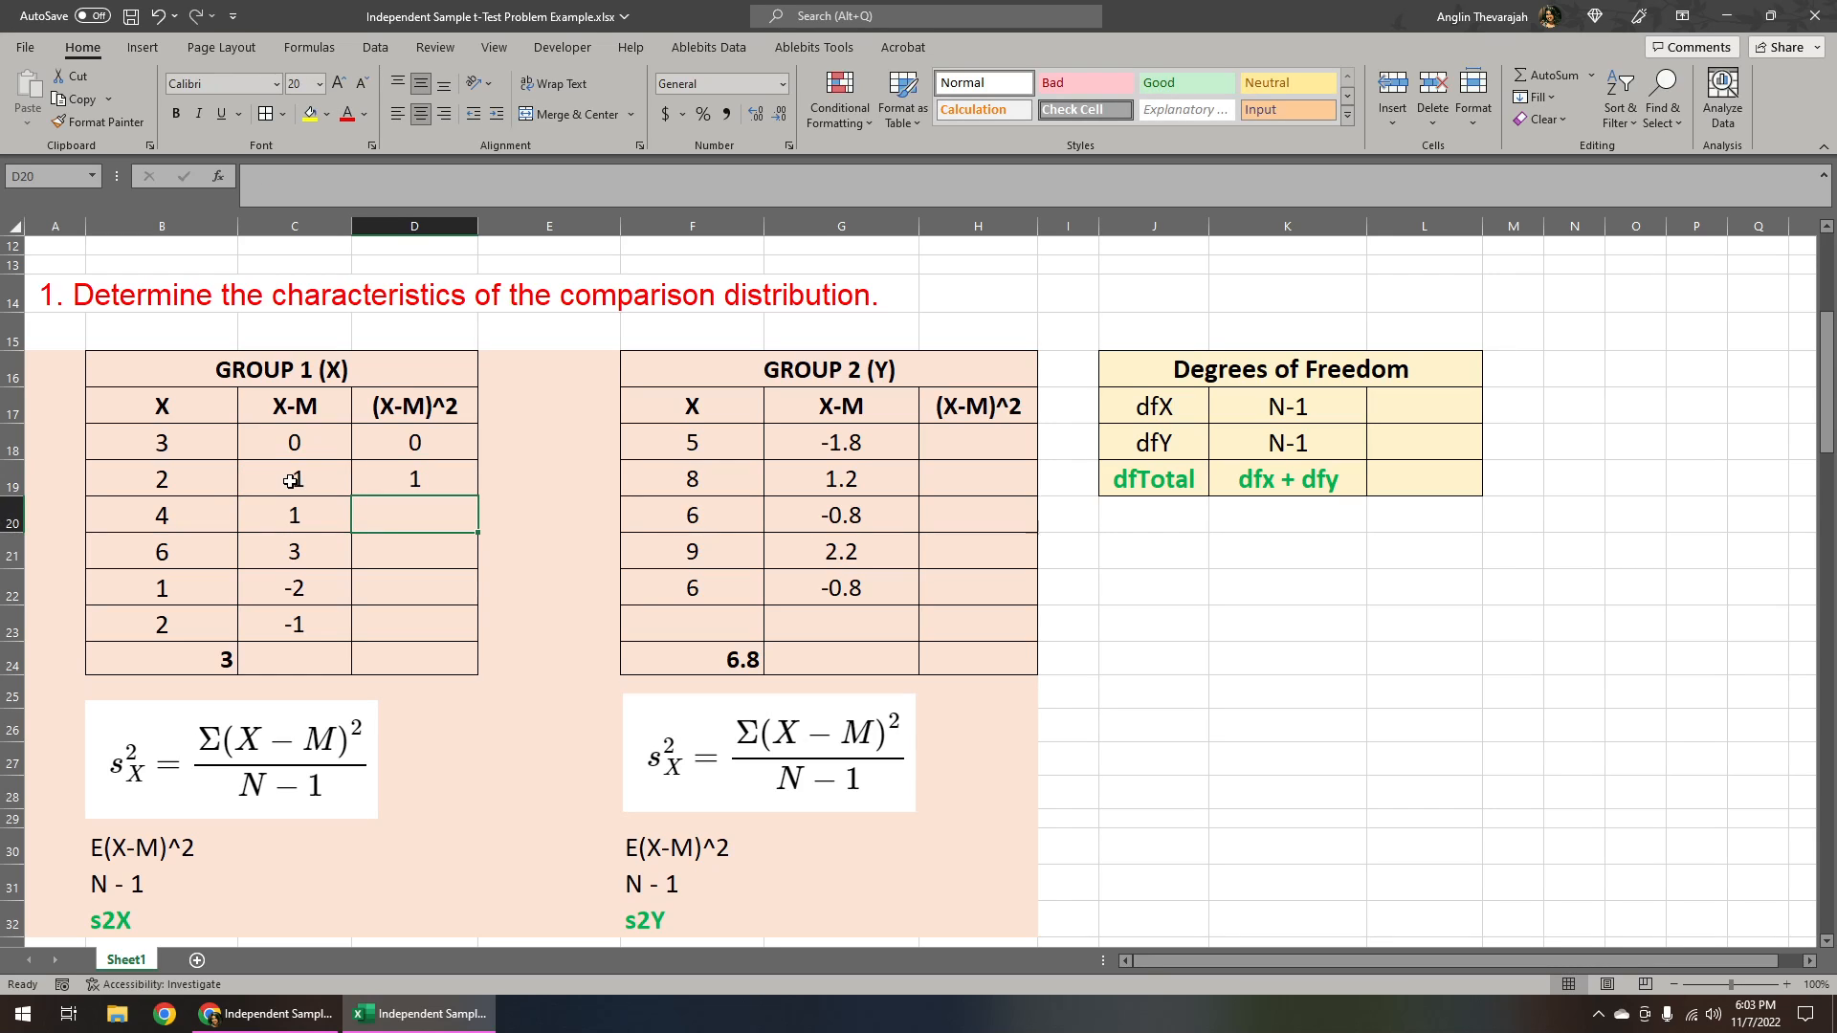
{"action": "left_click", "coordinate": [425, 472]}
{"action": "left_click_drag", "start_coordinate": [478, 498], "coordinate": [481, 639]}
{"action": "left_click", "coordinate": [1005, 573]}
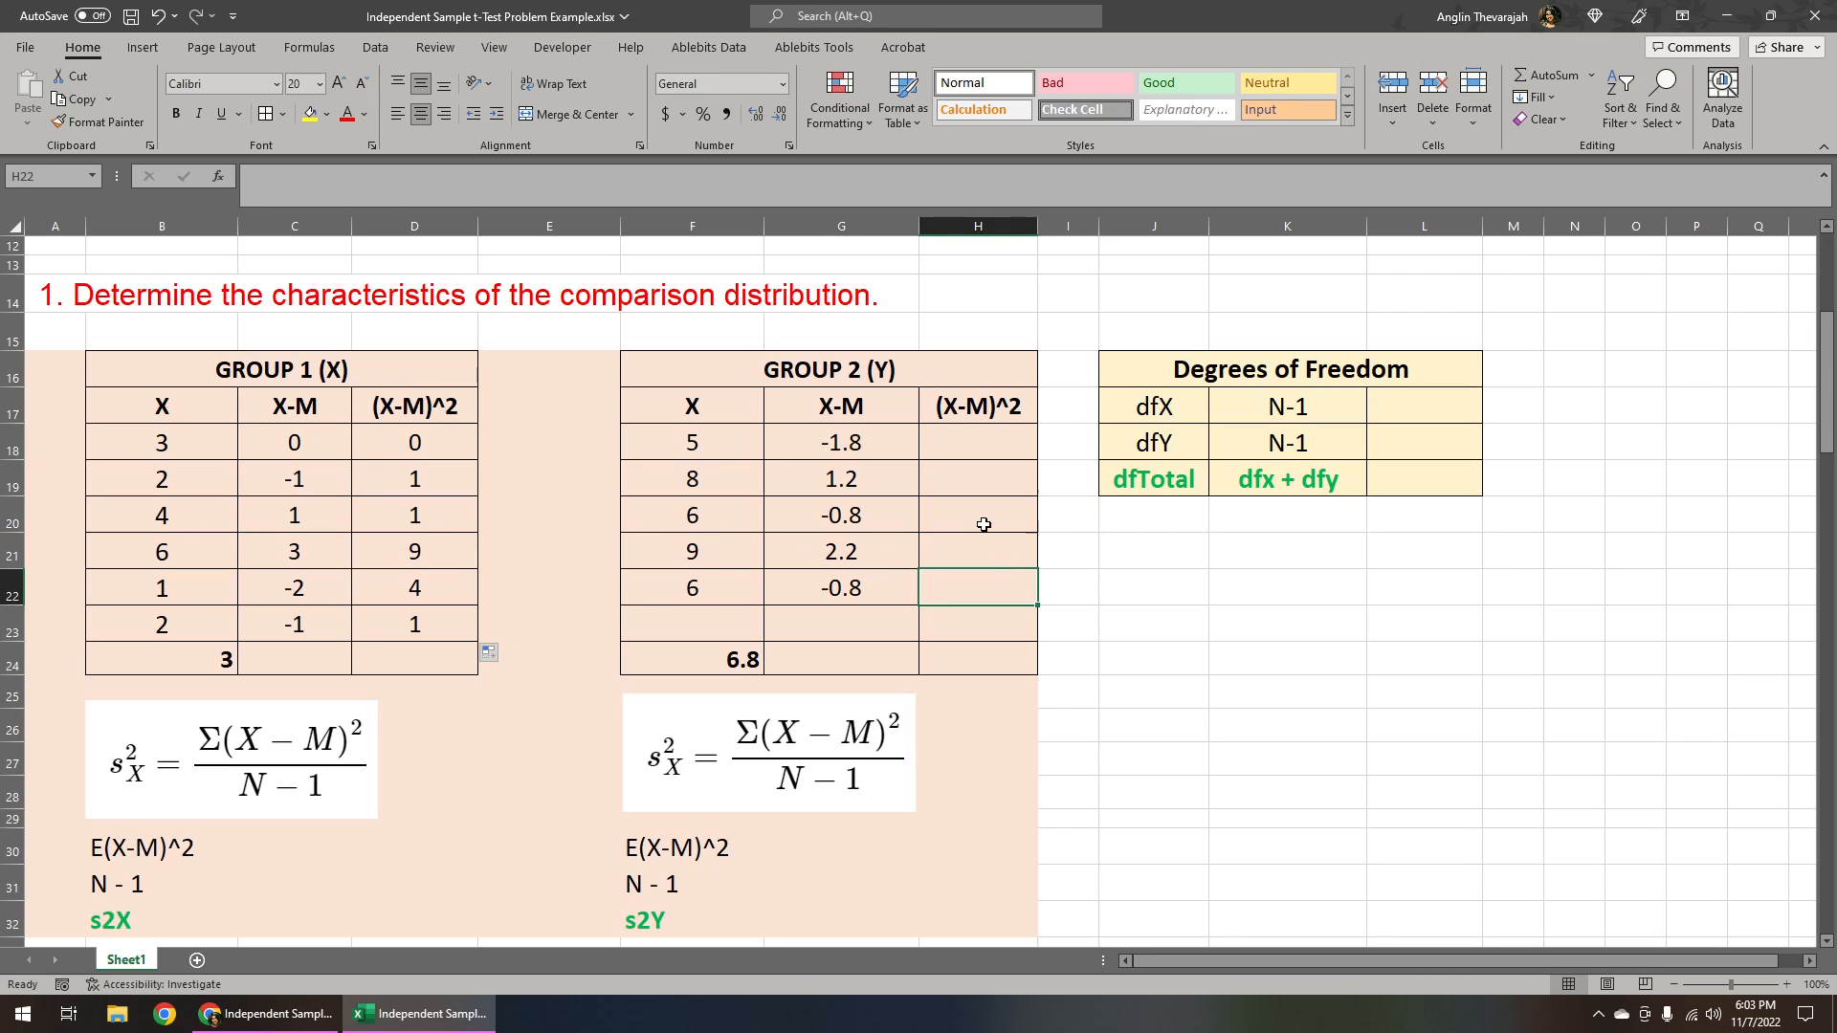
Step: Square the first Group 2 deviation with =G18^2 in H18
{"action": "left_click", "coordinate": [974, 433]}
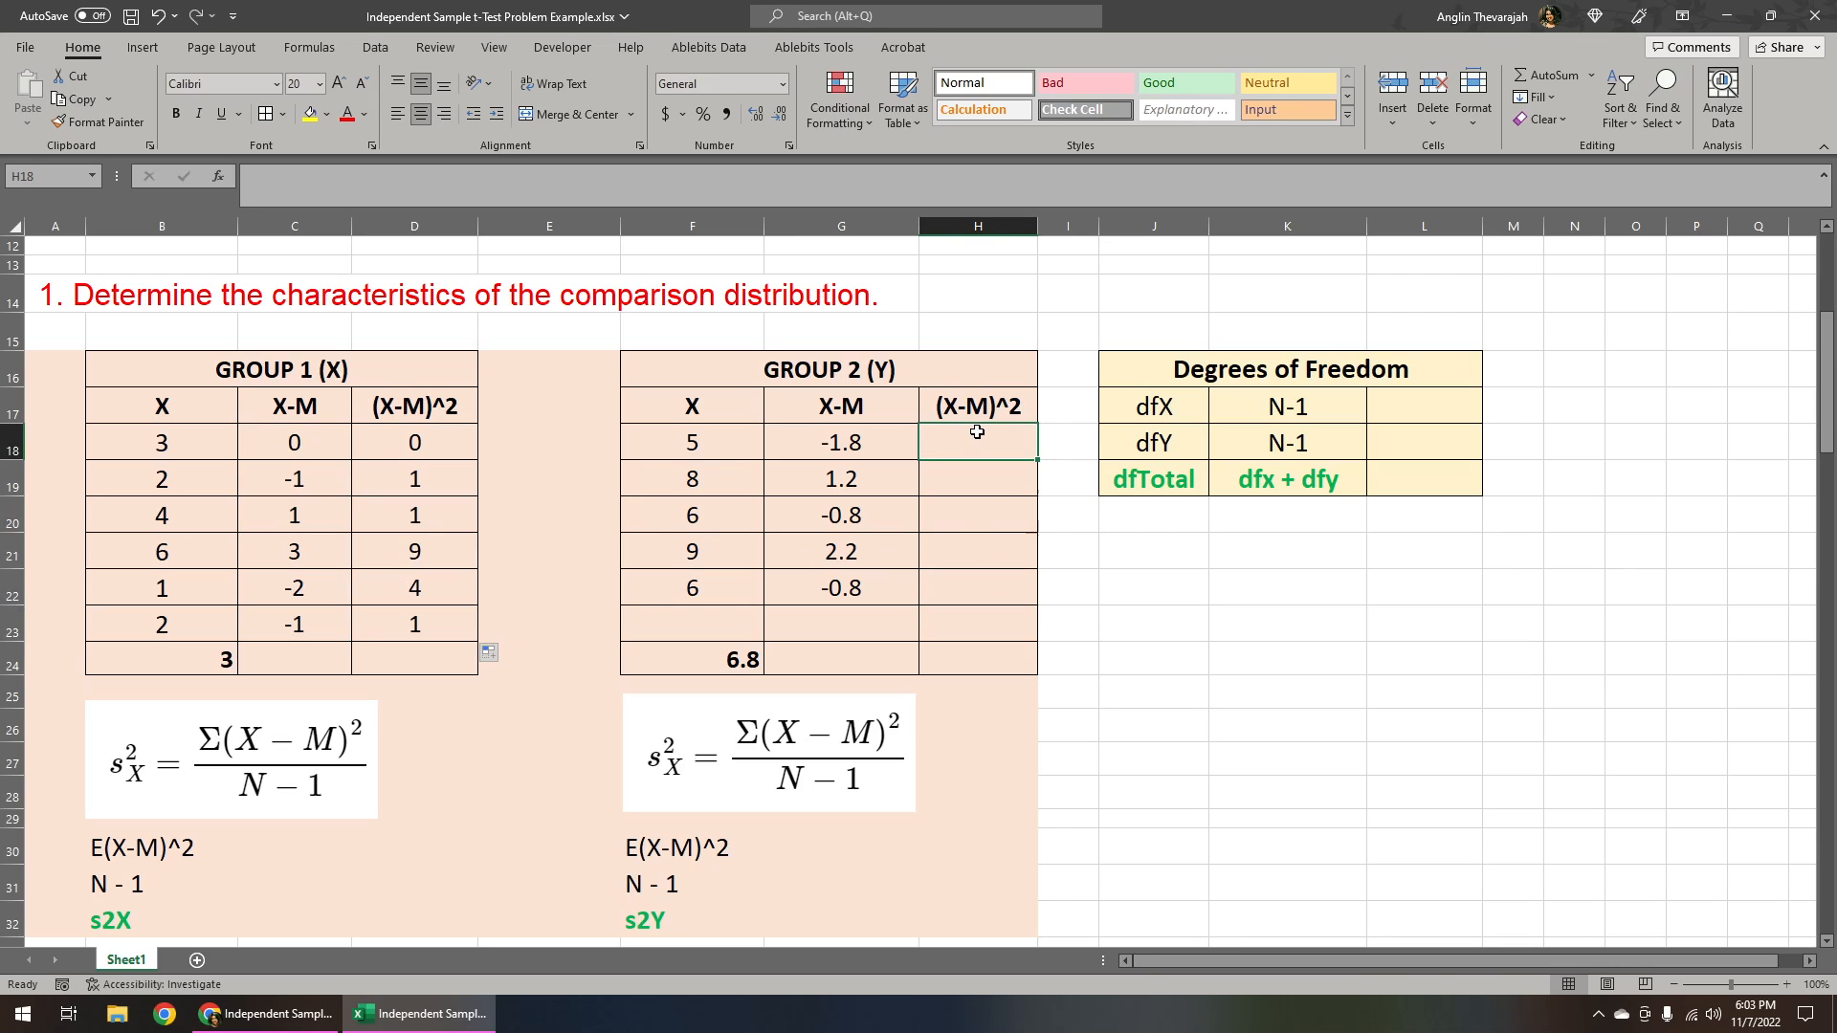
{"action": "type", "text": "="}
{"action": "left_click", "coordinate": [894, 448]}
{"action": "type", "text": "^"}
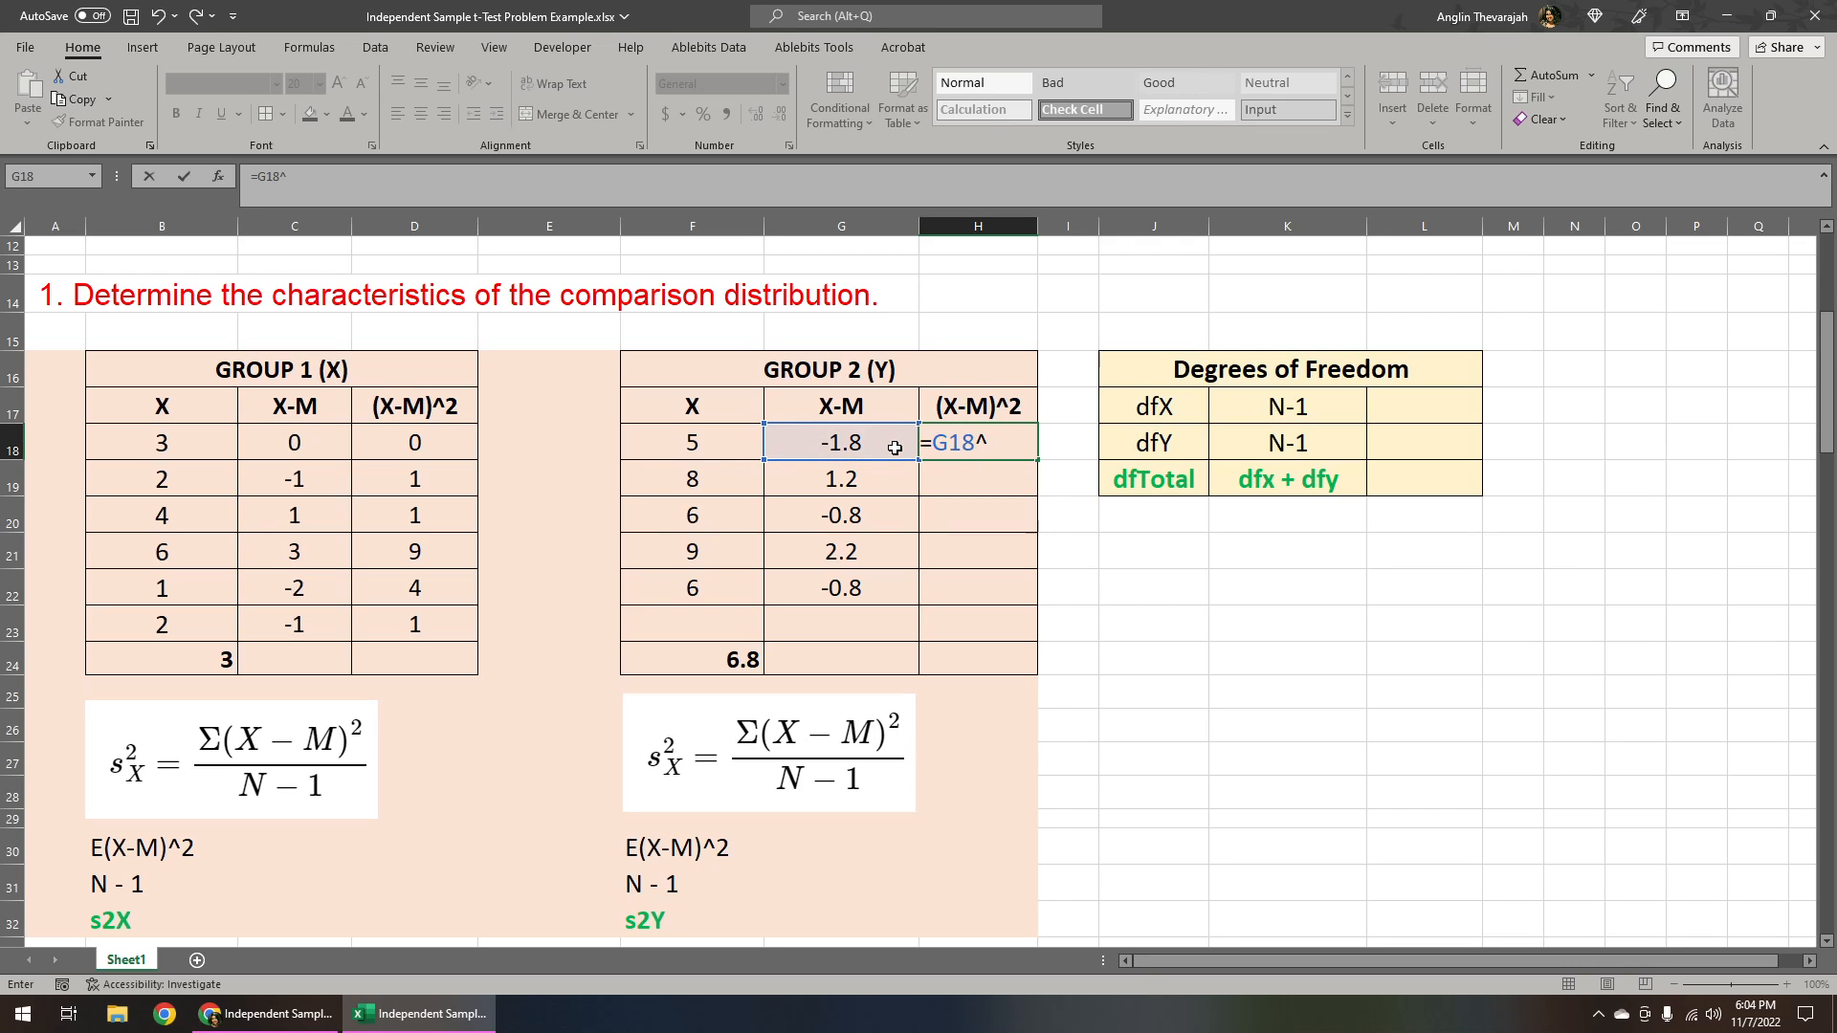
{"action": "type", "text": "2"}
{"action": "key", "text": "Return"}
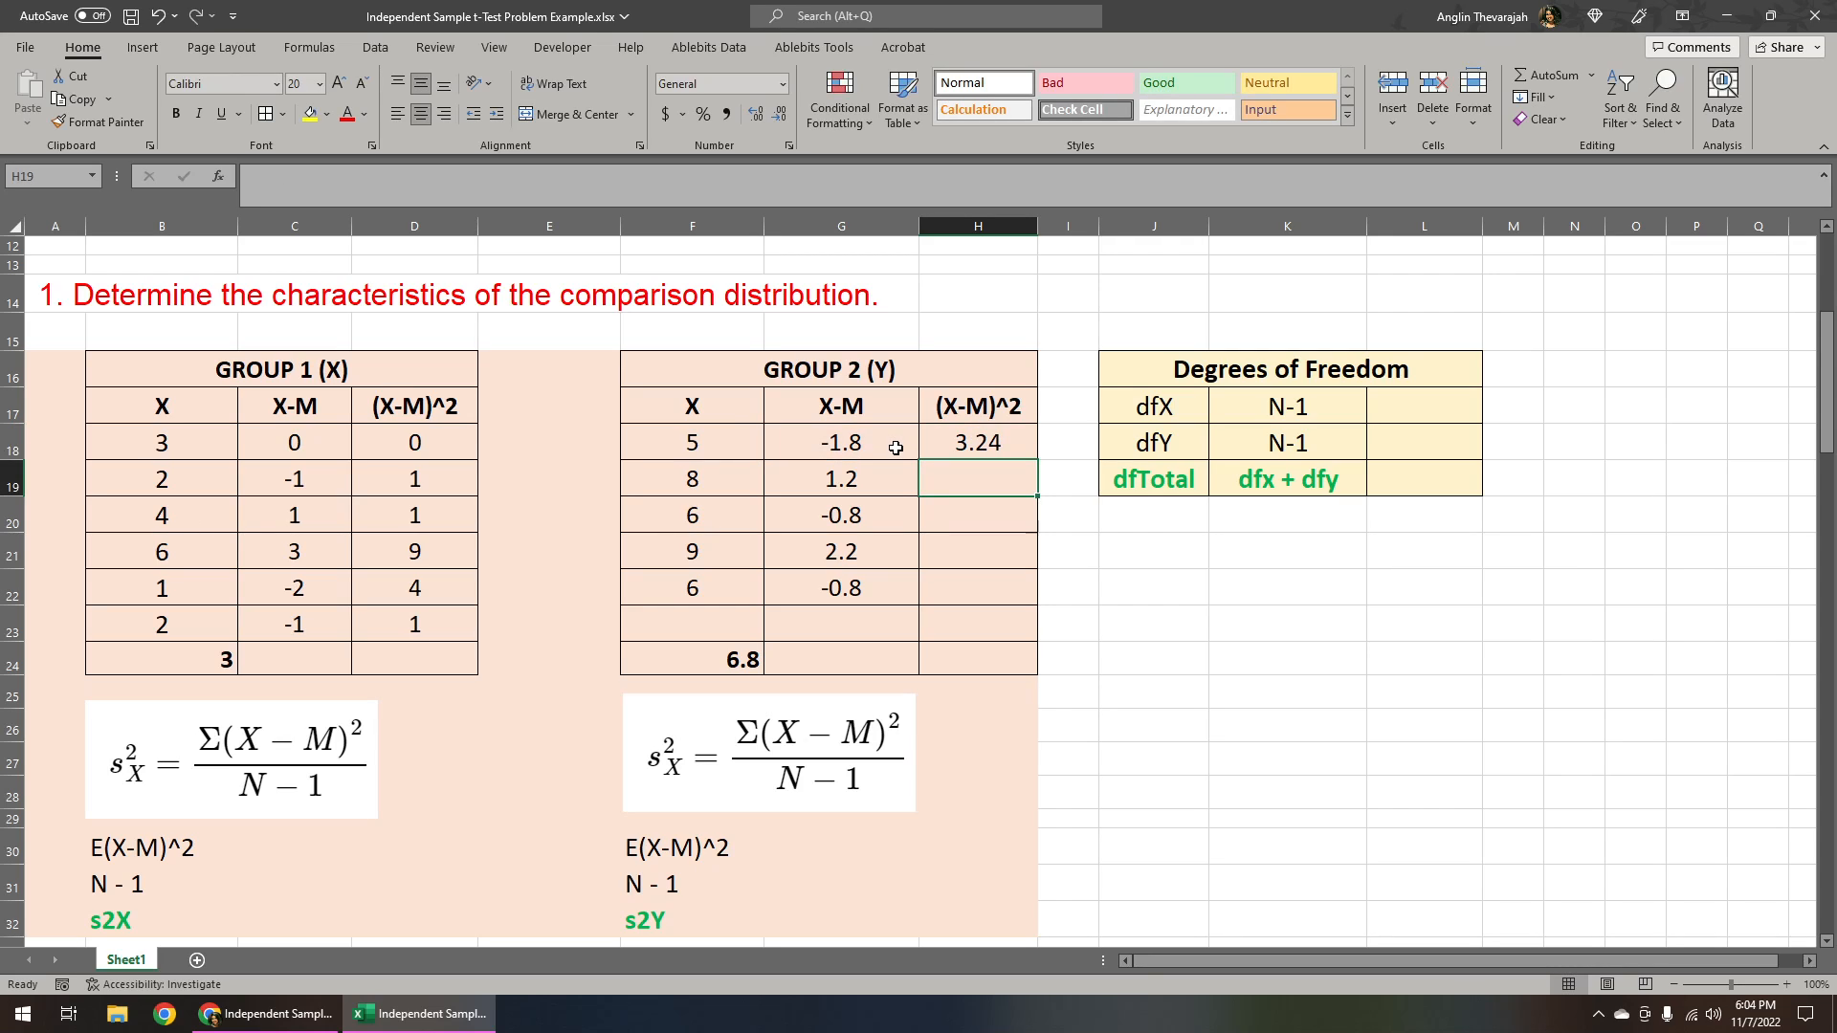
Step: Square the second Group 2 deviation with =G19^2 in H19 and fill the formula down to H22
{"action": "type", "text": "="}
{"action": "left_click", "coordinate": [873, 485]}
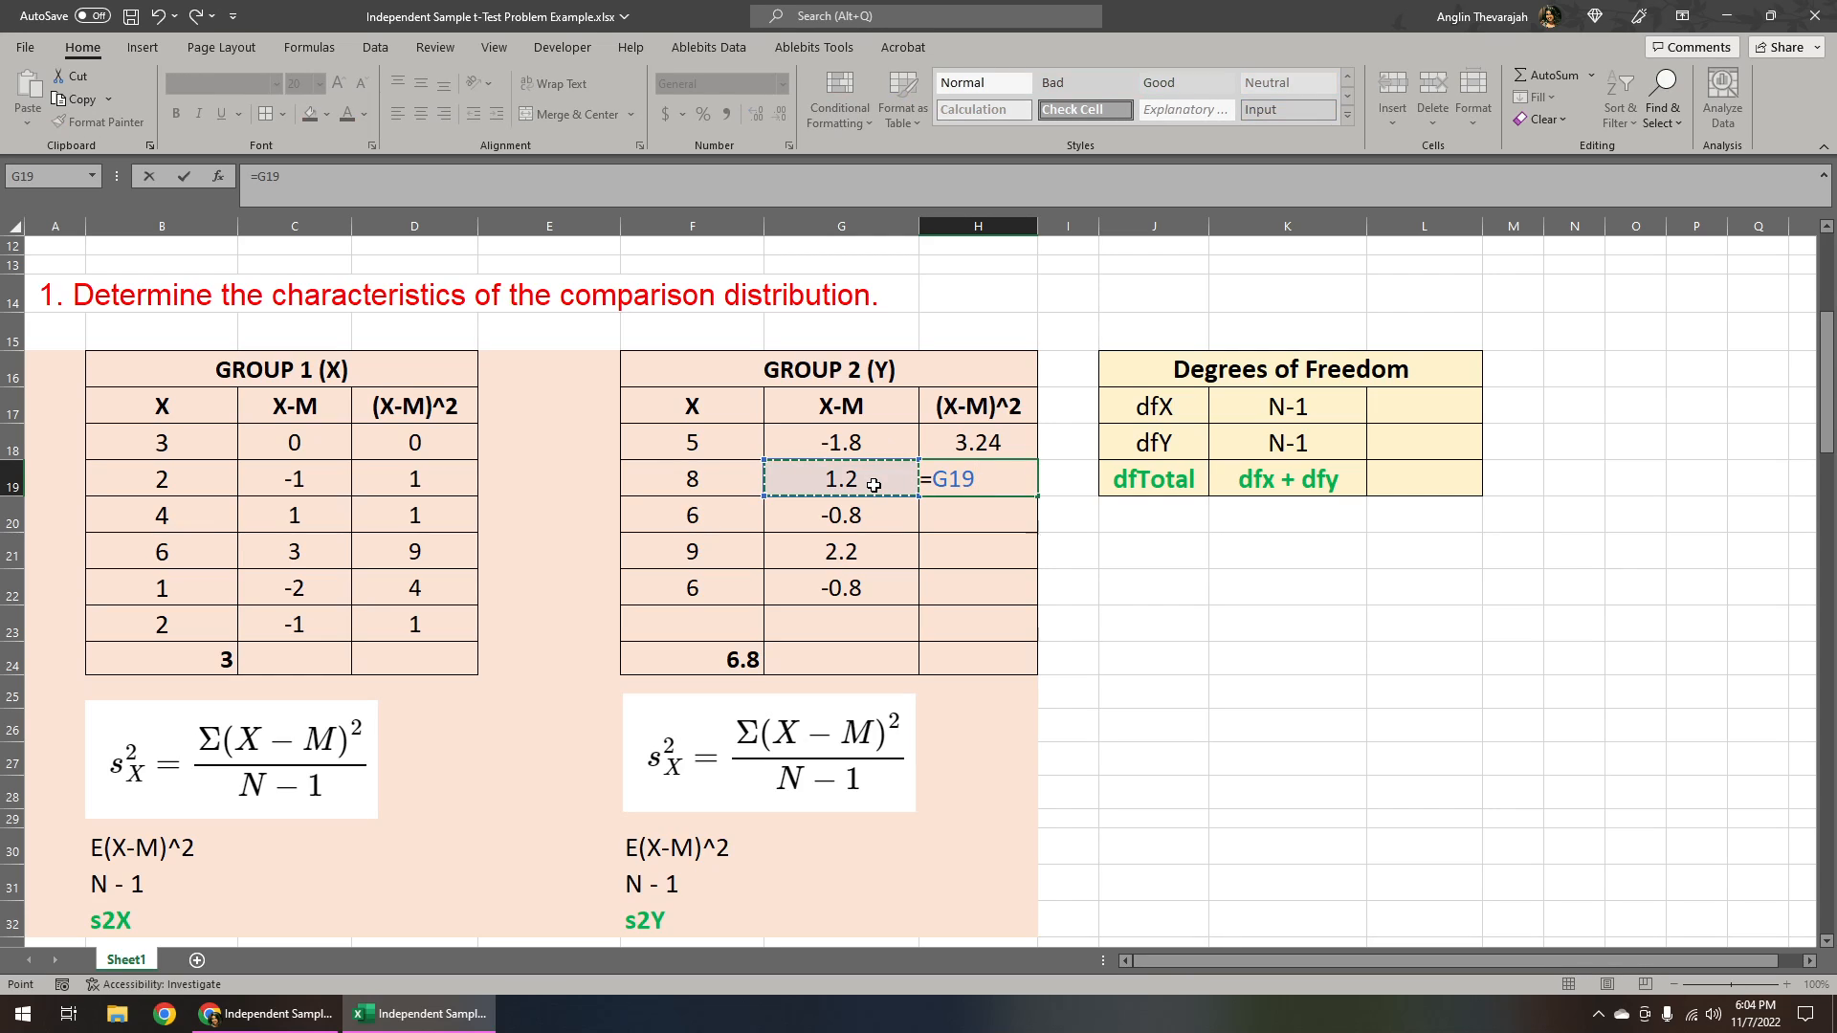
{"action": "type", "text": "^2"}
{"action": "key", "text": "Return"}
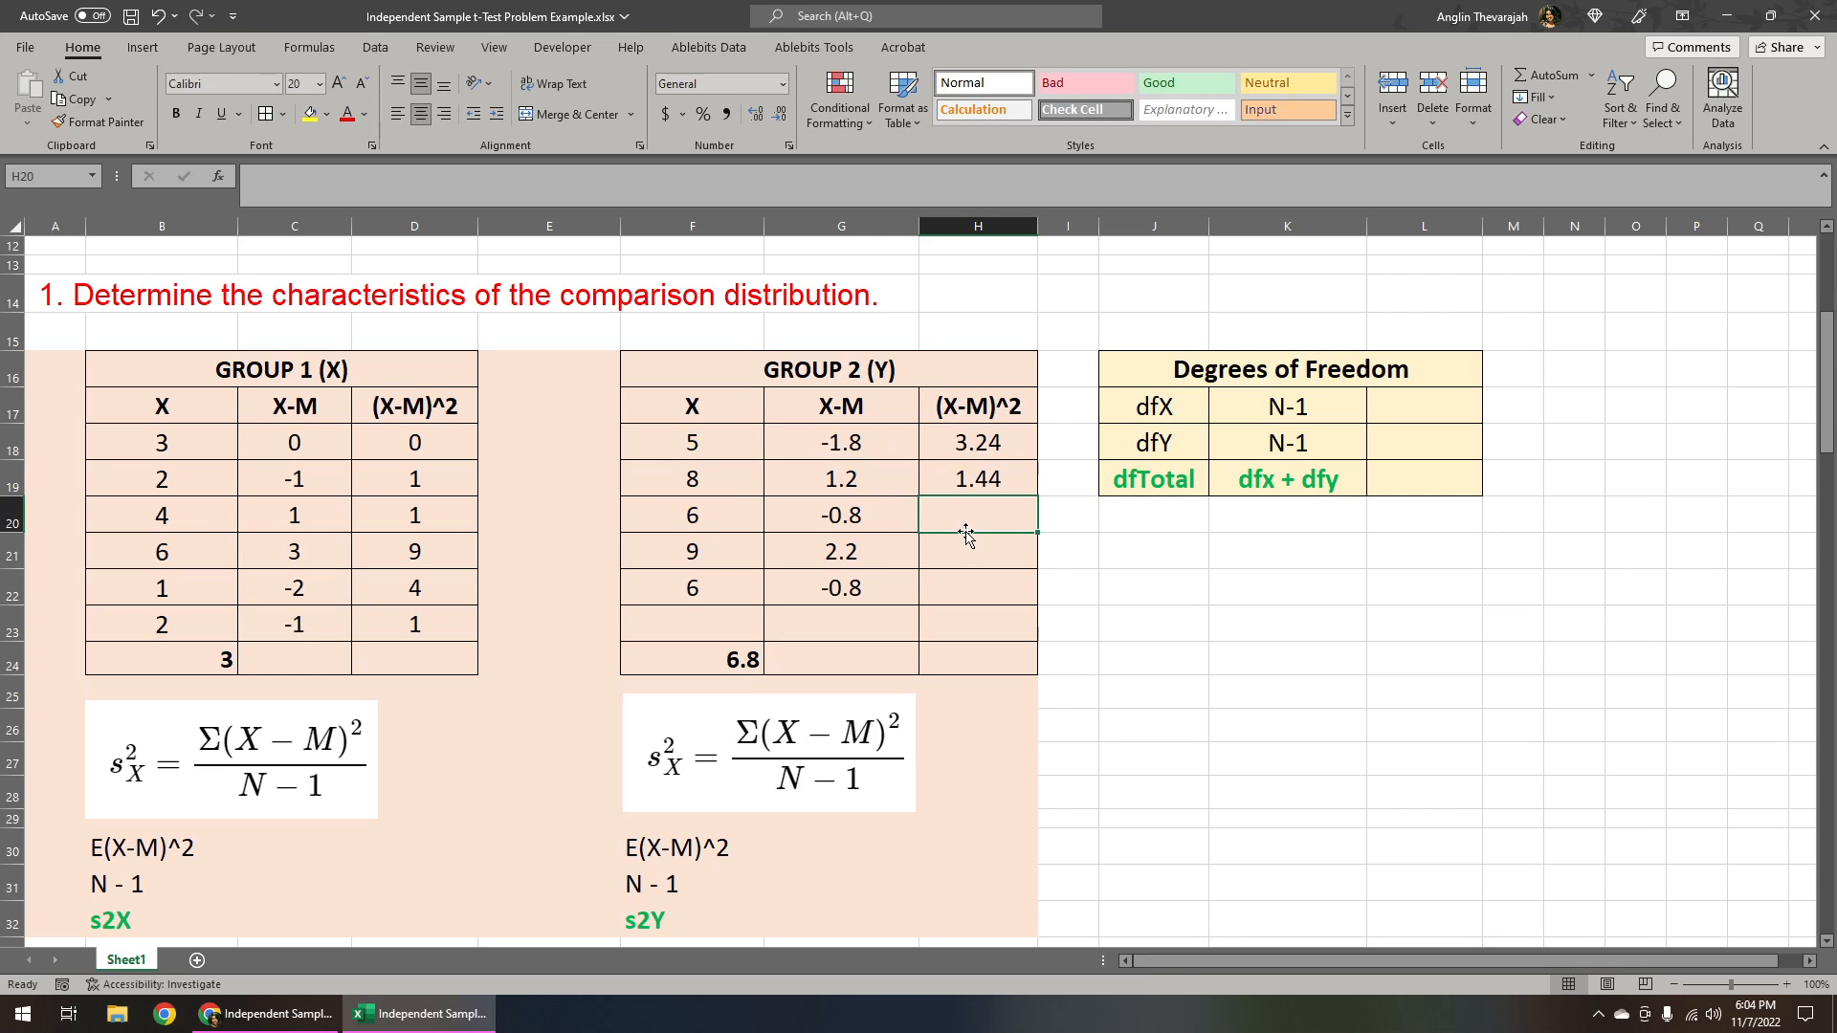
{"action": "left_click", "coordinate": [1019, 492]}
{"action": "left_click_drag", "start_coordinate": [1046, 499], "coordinate": [1034, 605]}
{"action": "left_click", "coordinate": [1149, 622]}
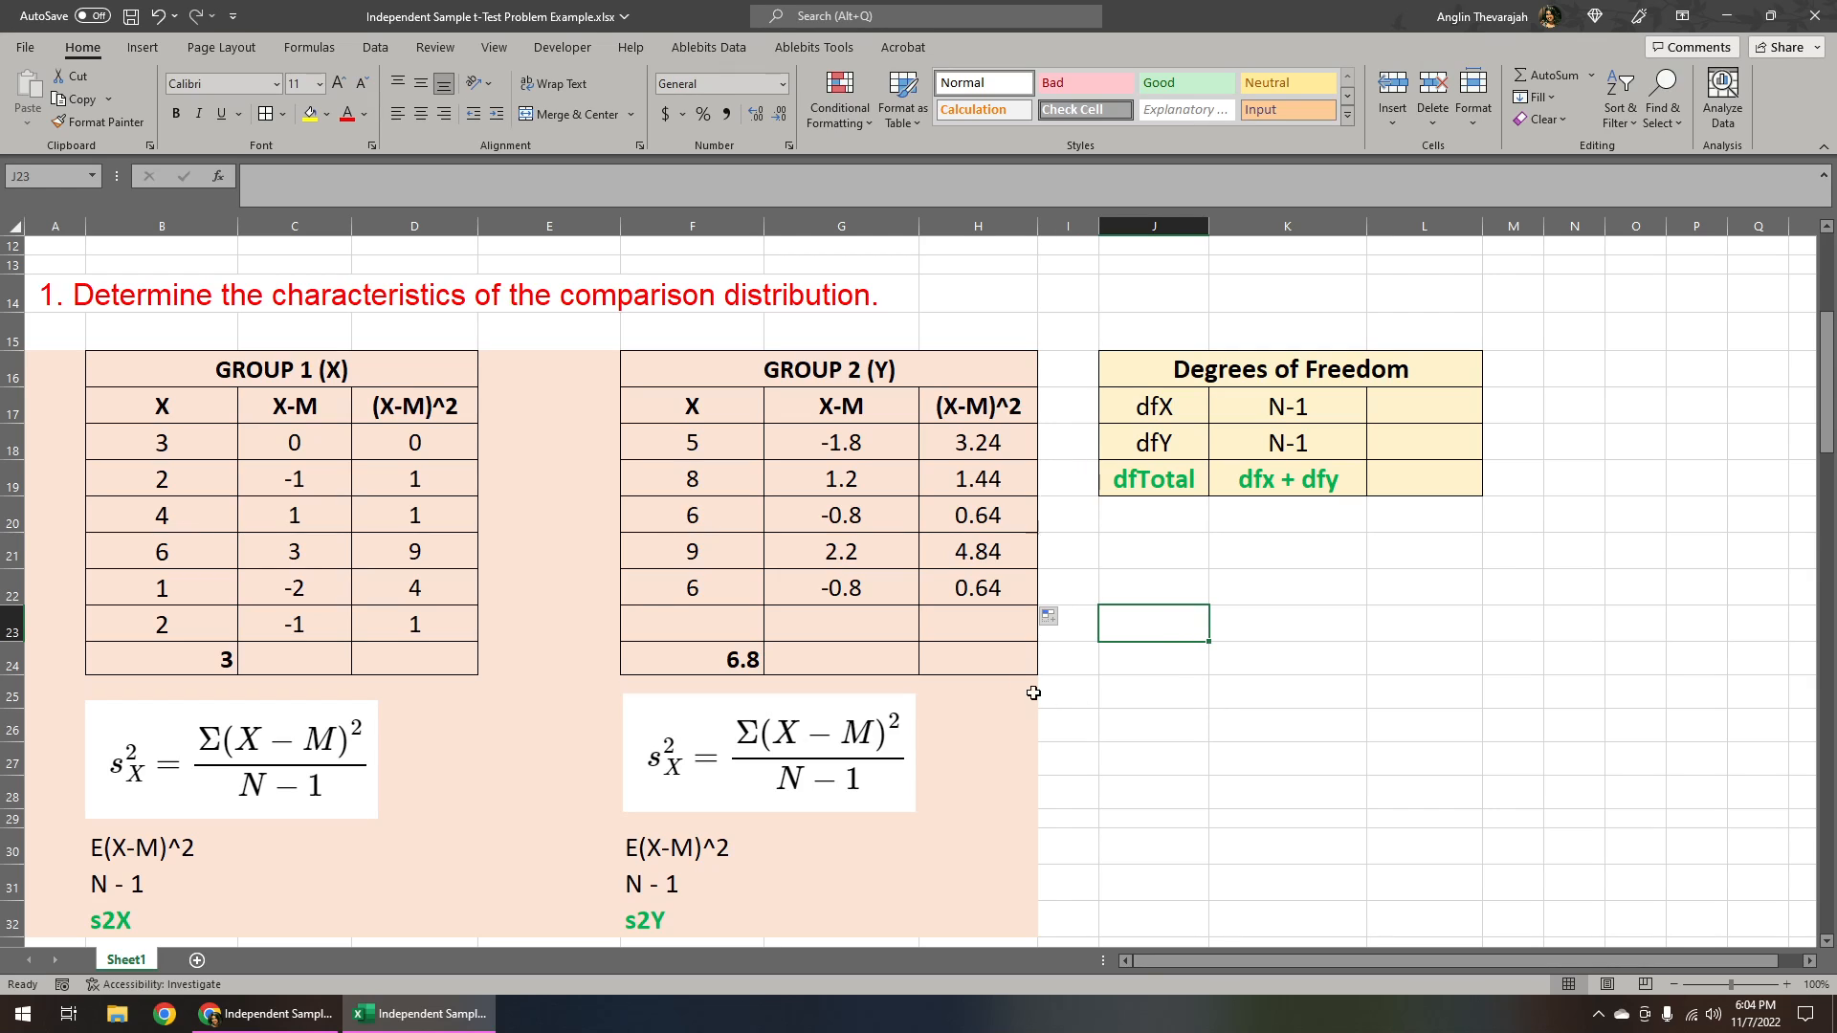
Step: Total the Group 1 squared deviations in D24 with a SUM of D18:D23
{"action": "left_click", "coordinate": [998, 657]}
{"action": "left_click", "coordinate": [376, 649]}
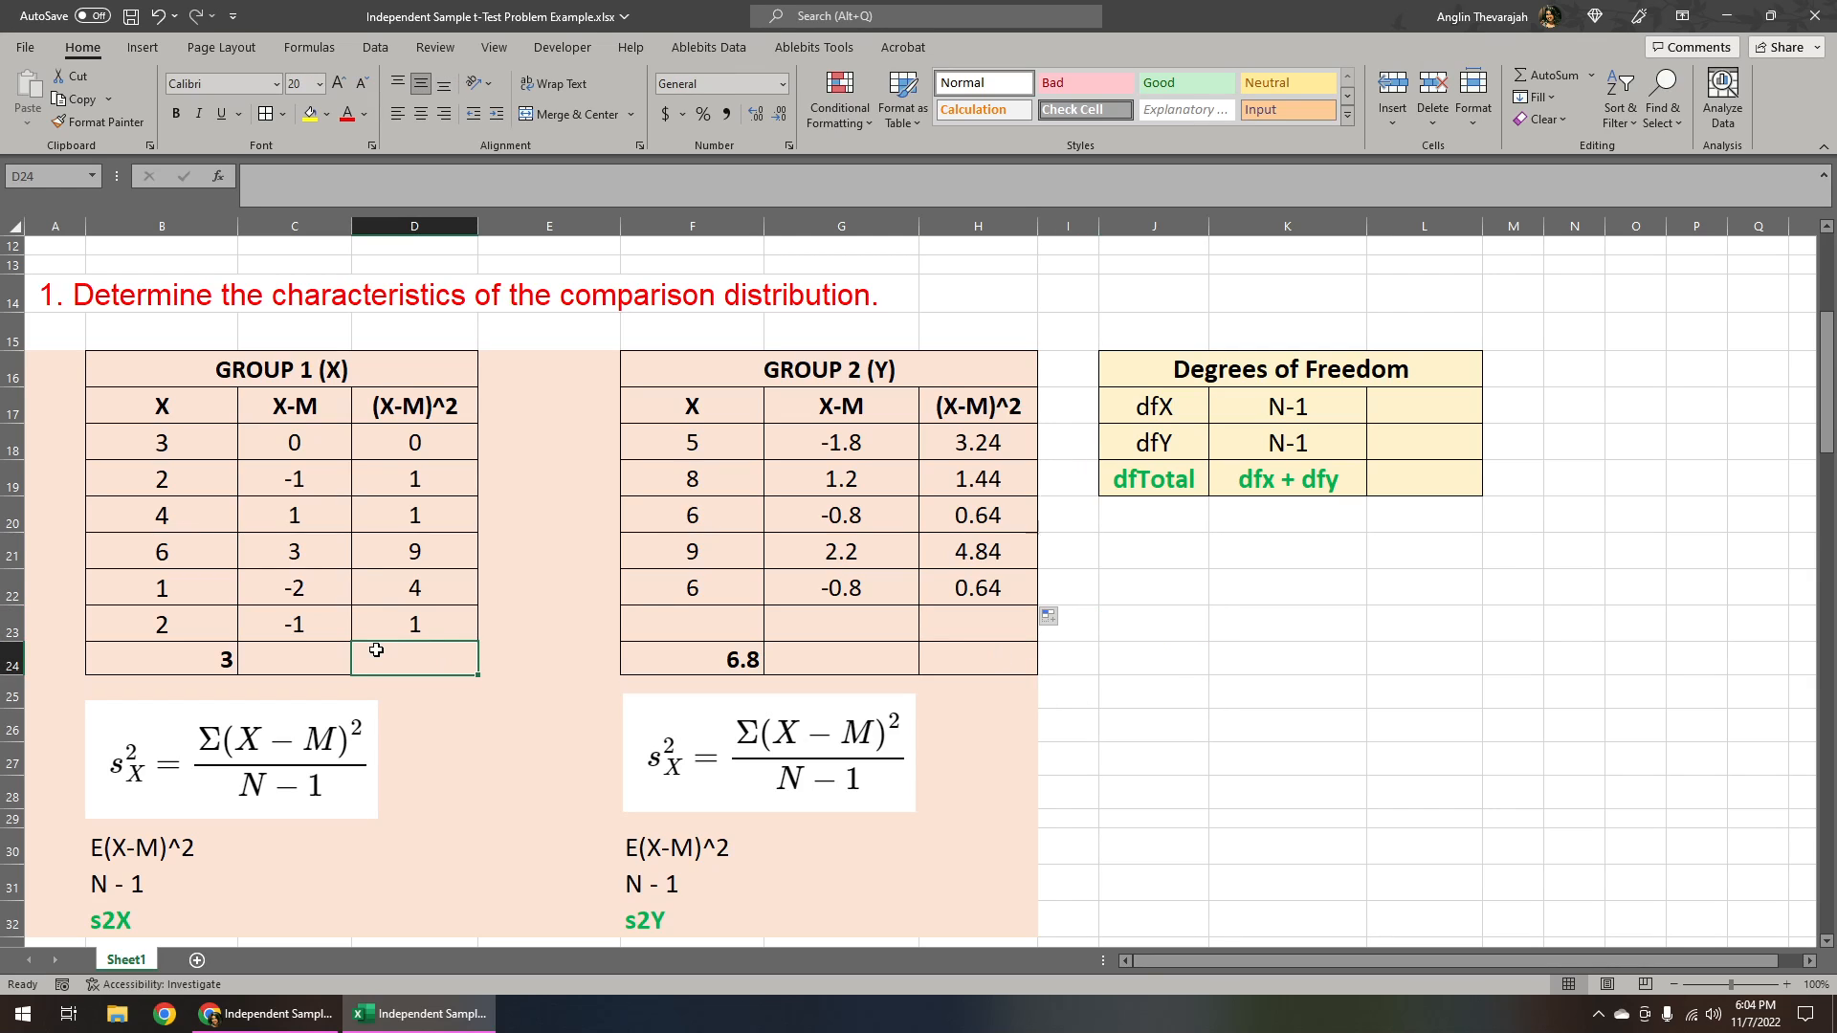
{"action": "type", "text": "=sum("}
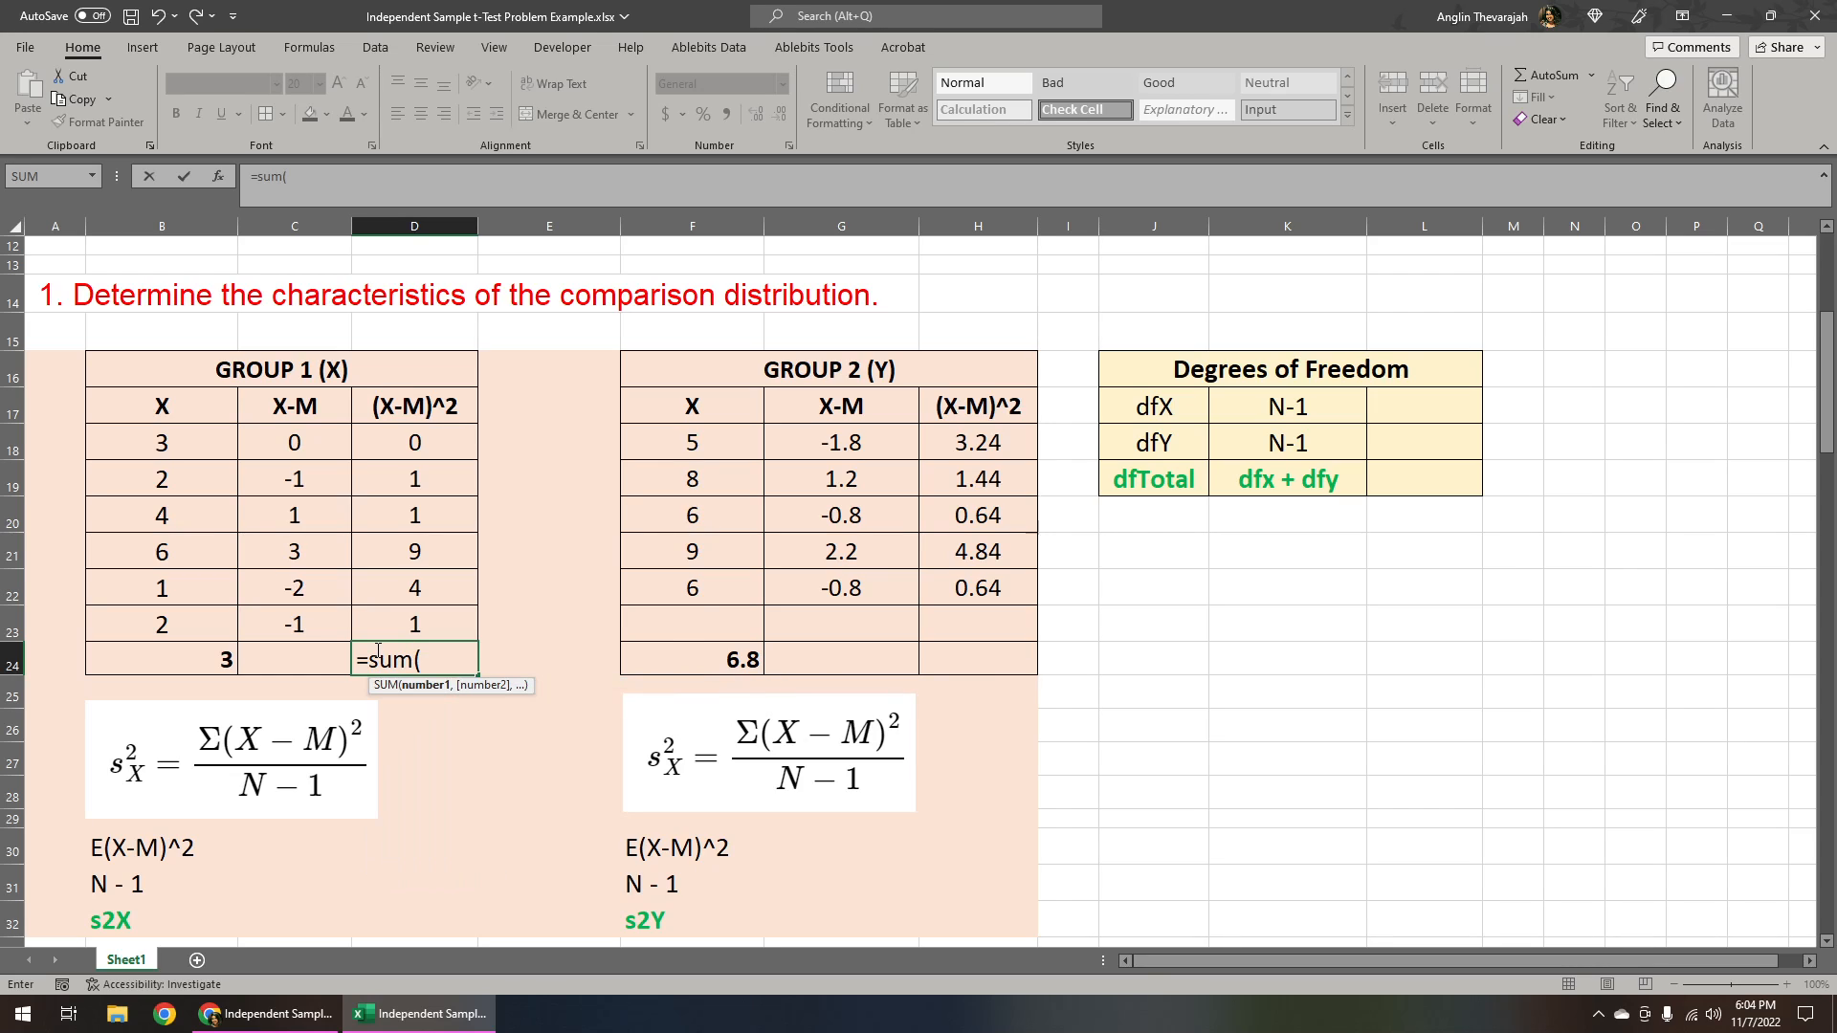
{"action": "left_click_drag", "start_coordinate": [440, 452], "coordinate": [436, 622]}
{"action": "key", "text": "Return"}
Step: Total the Group 2 squared deviations in H24 with a SUM of H18:H22
{"action": "left_click", "coordinate": [956, 654]}
{"action": "type", "text": "=s"}
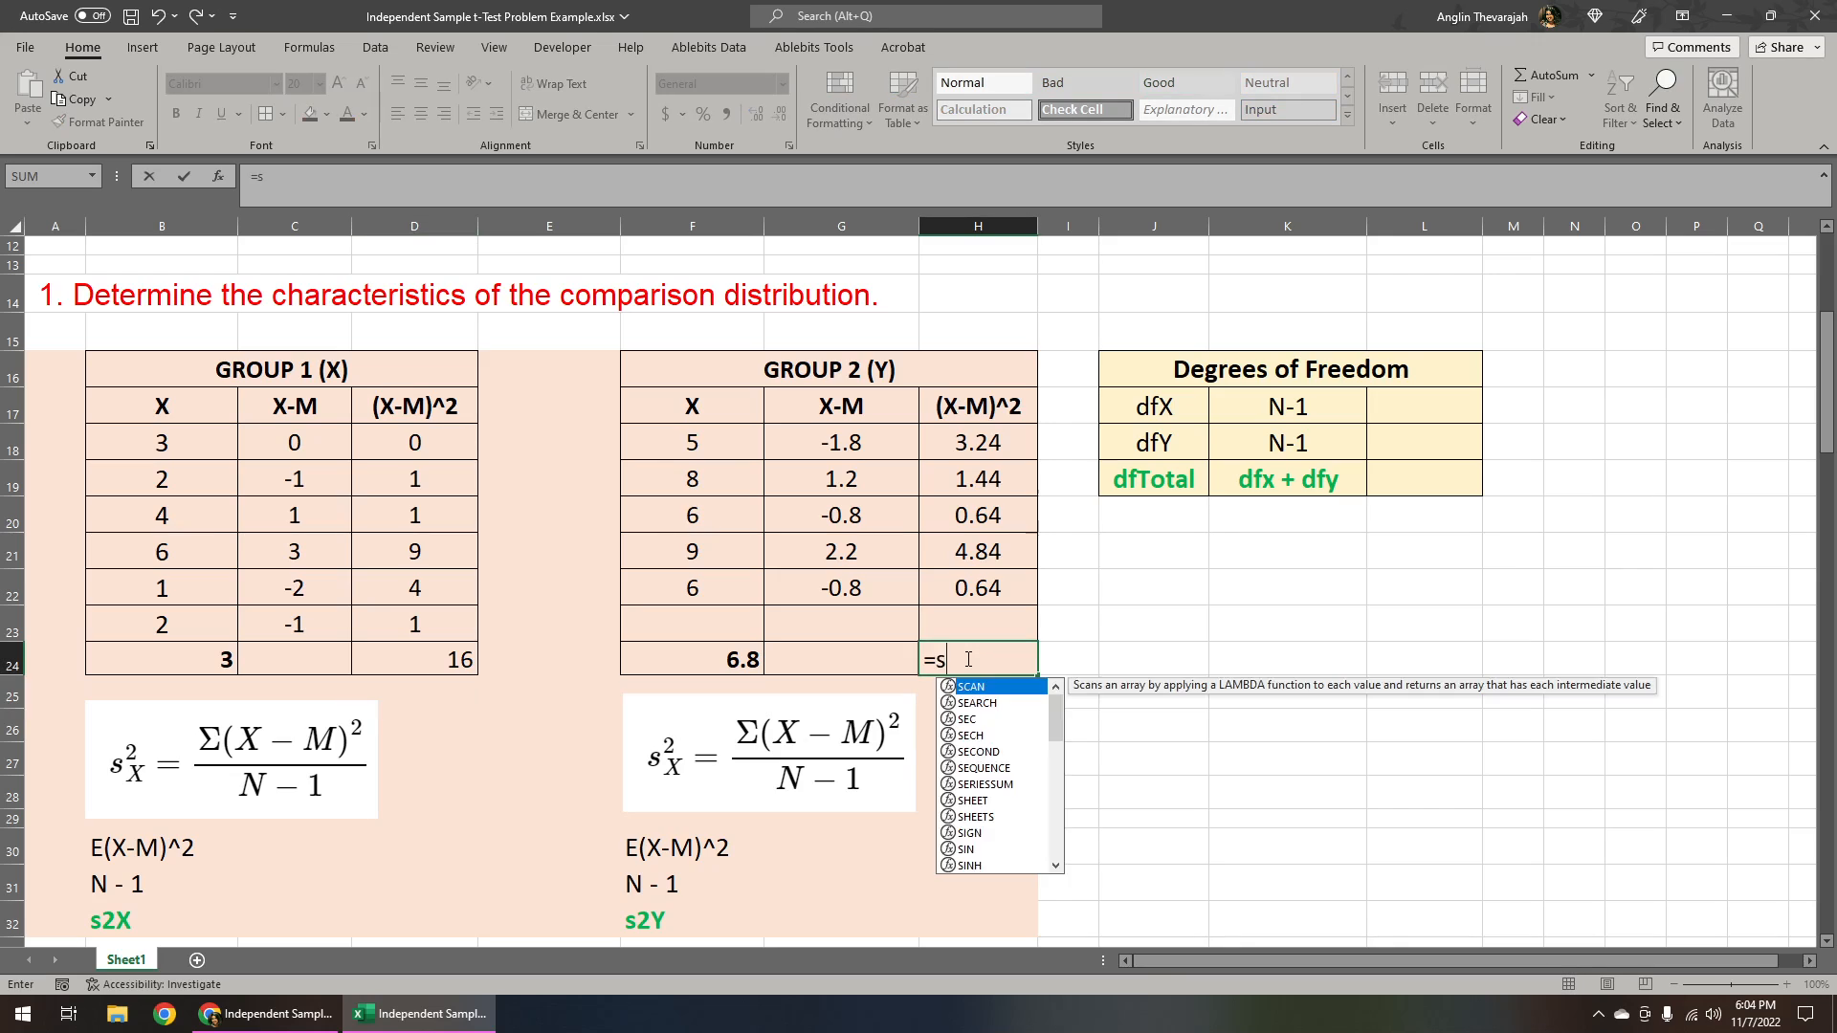
{"action": "type", "text": "um("}
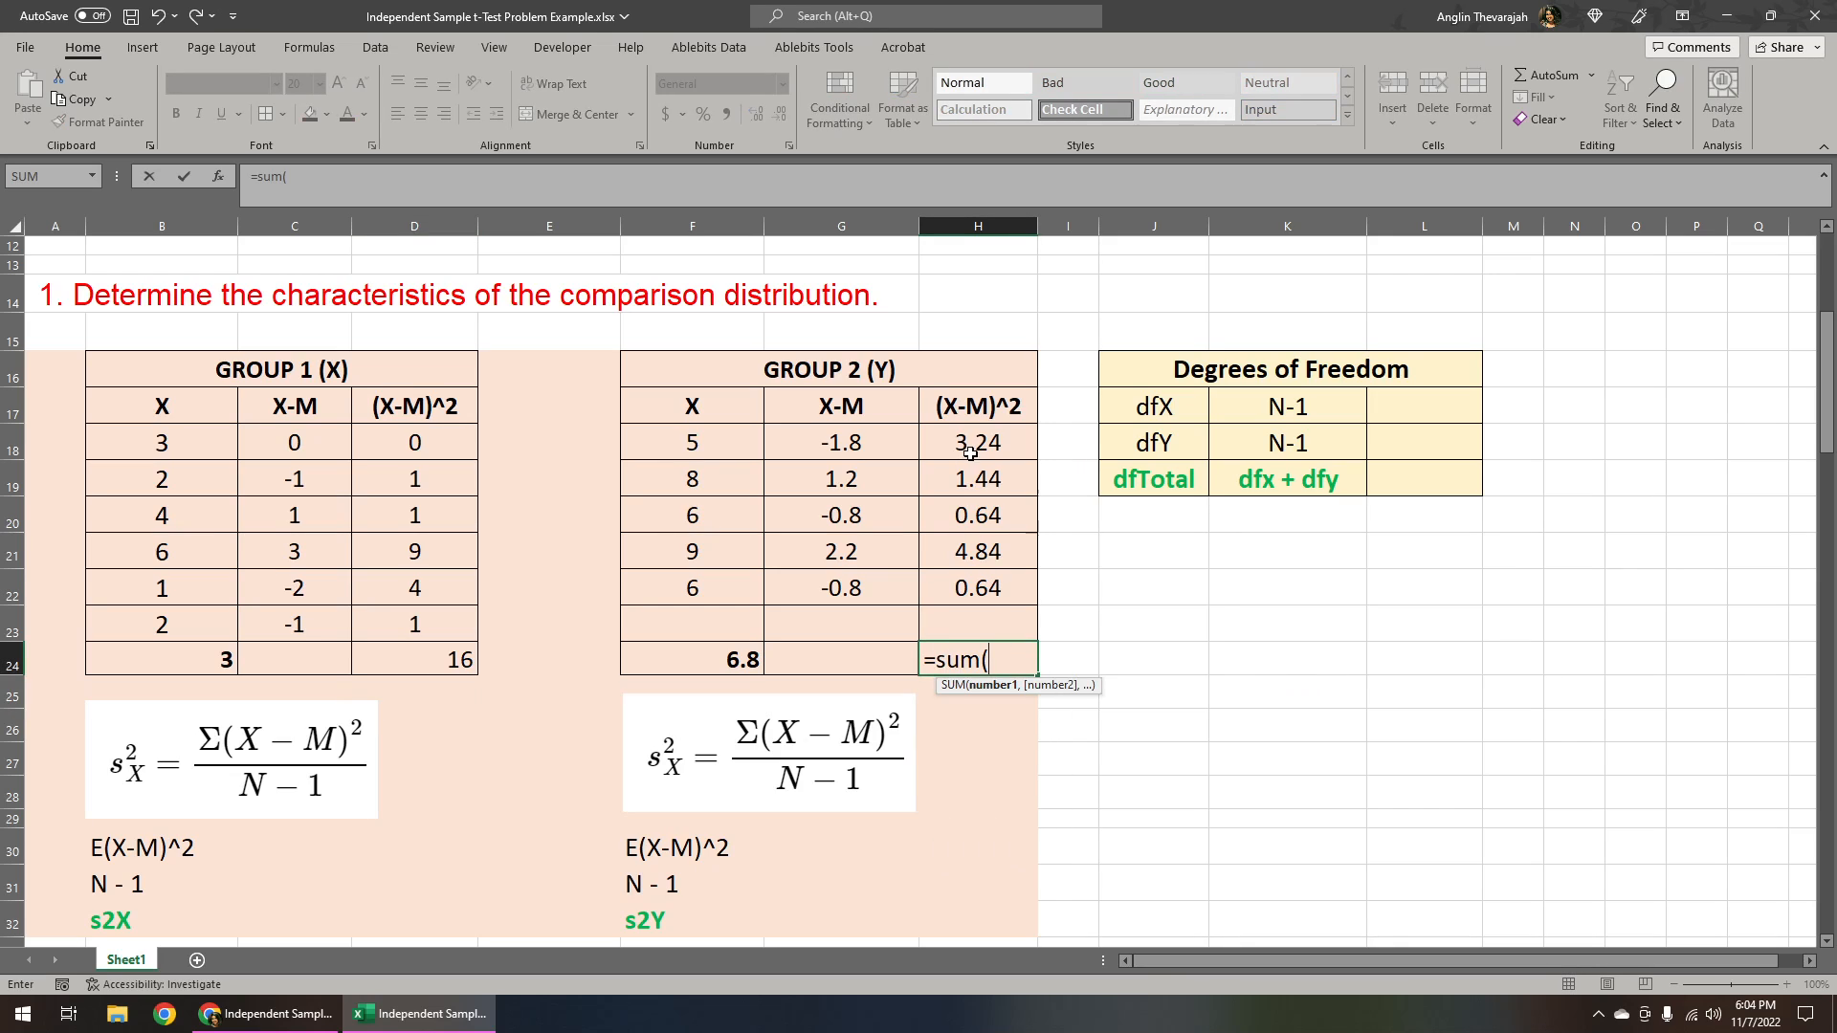
{"action": "left_click_drag", "start_coordinate": [970, 454], "coordinate": [975, 583]}
{"action": "key", "text": "Return"}
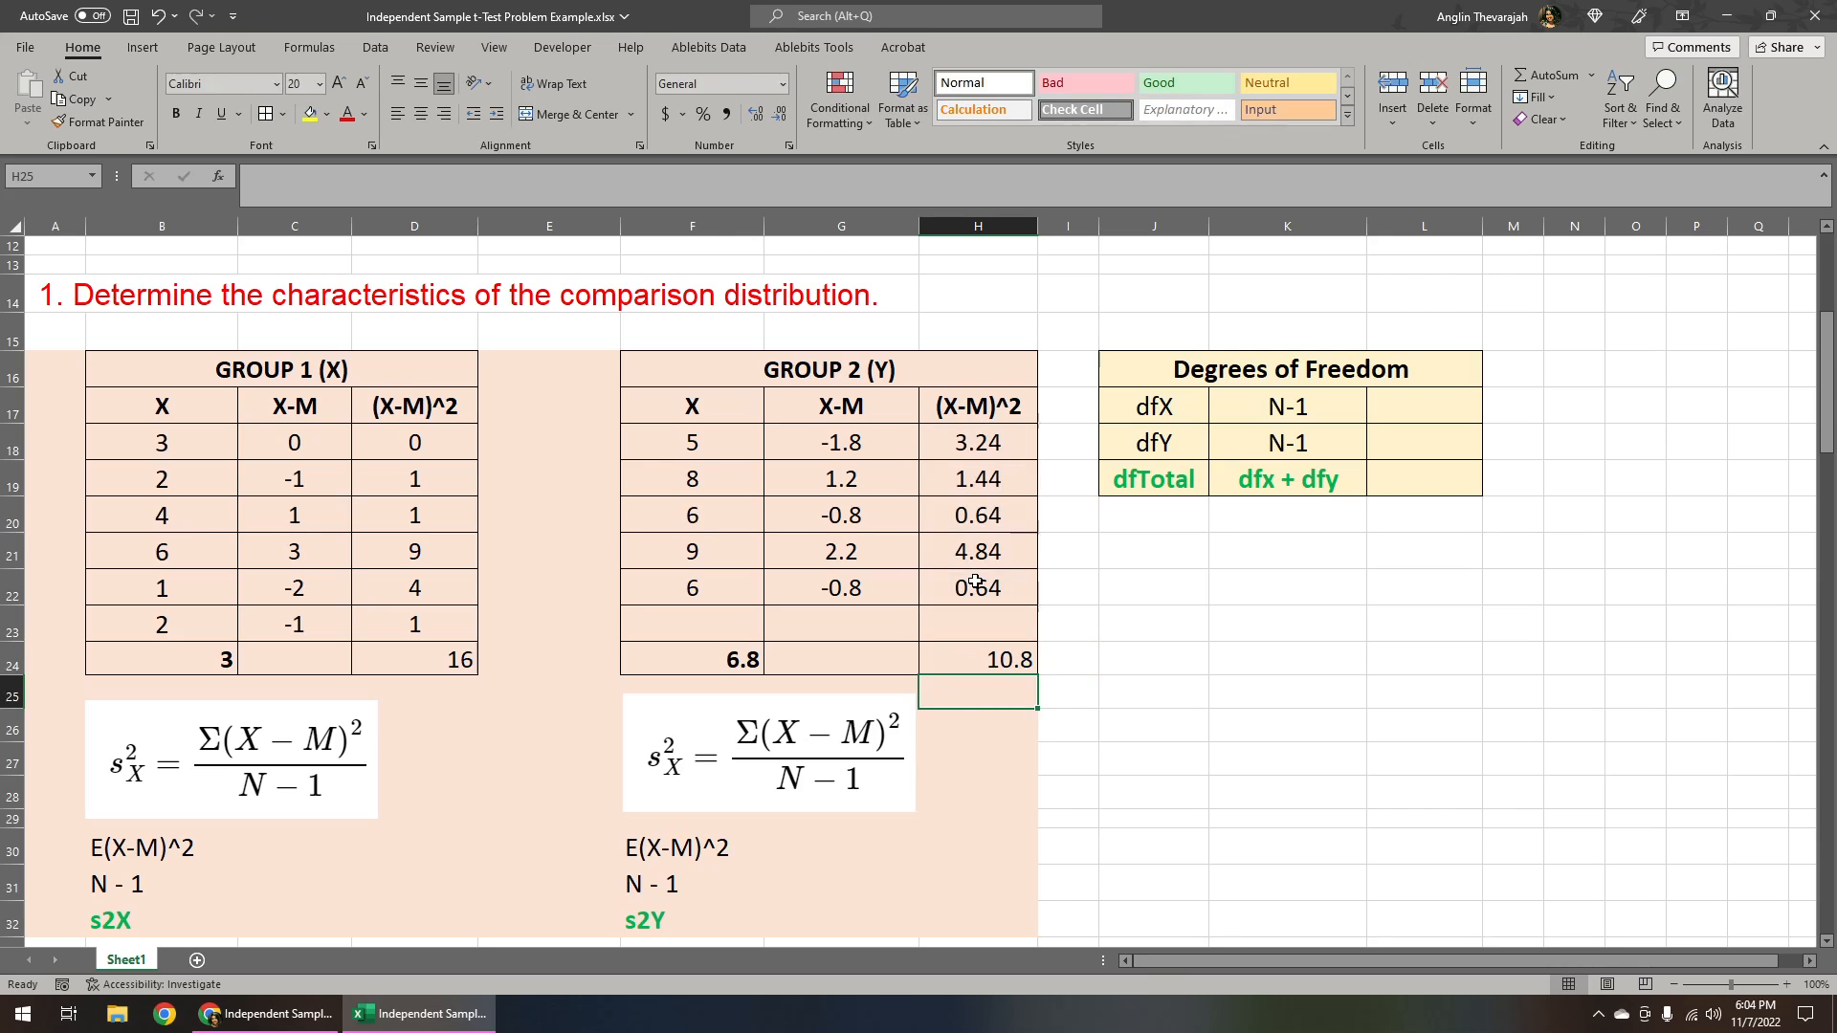
Step: Make the squared-deviation totals in H24 and D24 bold
{"action": "left_click", "coordinate": [970, 653]}
{"action": "left_click", "coordinate": [176, 112]}
{"action": "left_click", "coordinate": [408, 649]}
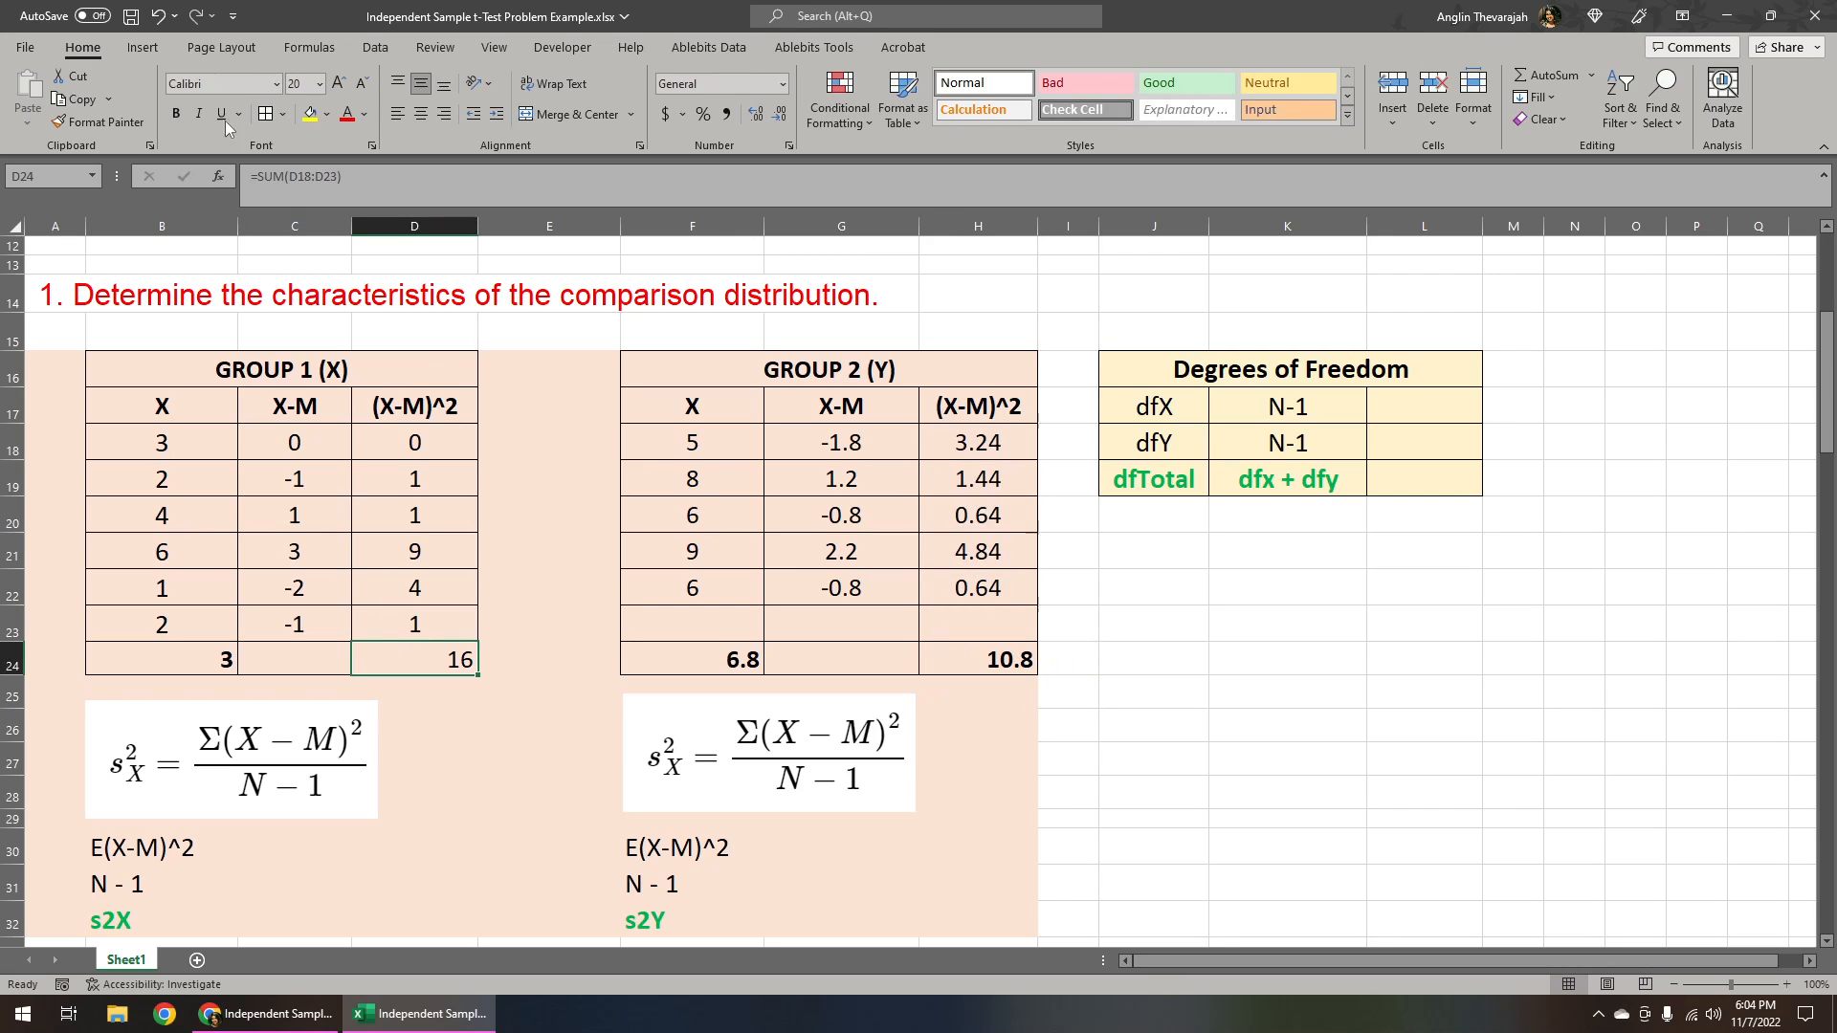
{"action": "left_click", "coordinate": [176, 113]}
Step: Fill the unused X-M total cells C24 and G24 with black
{"action": "left_click", "coordinate": [348, 668]}
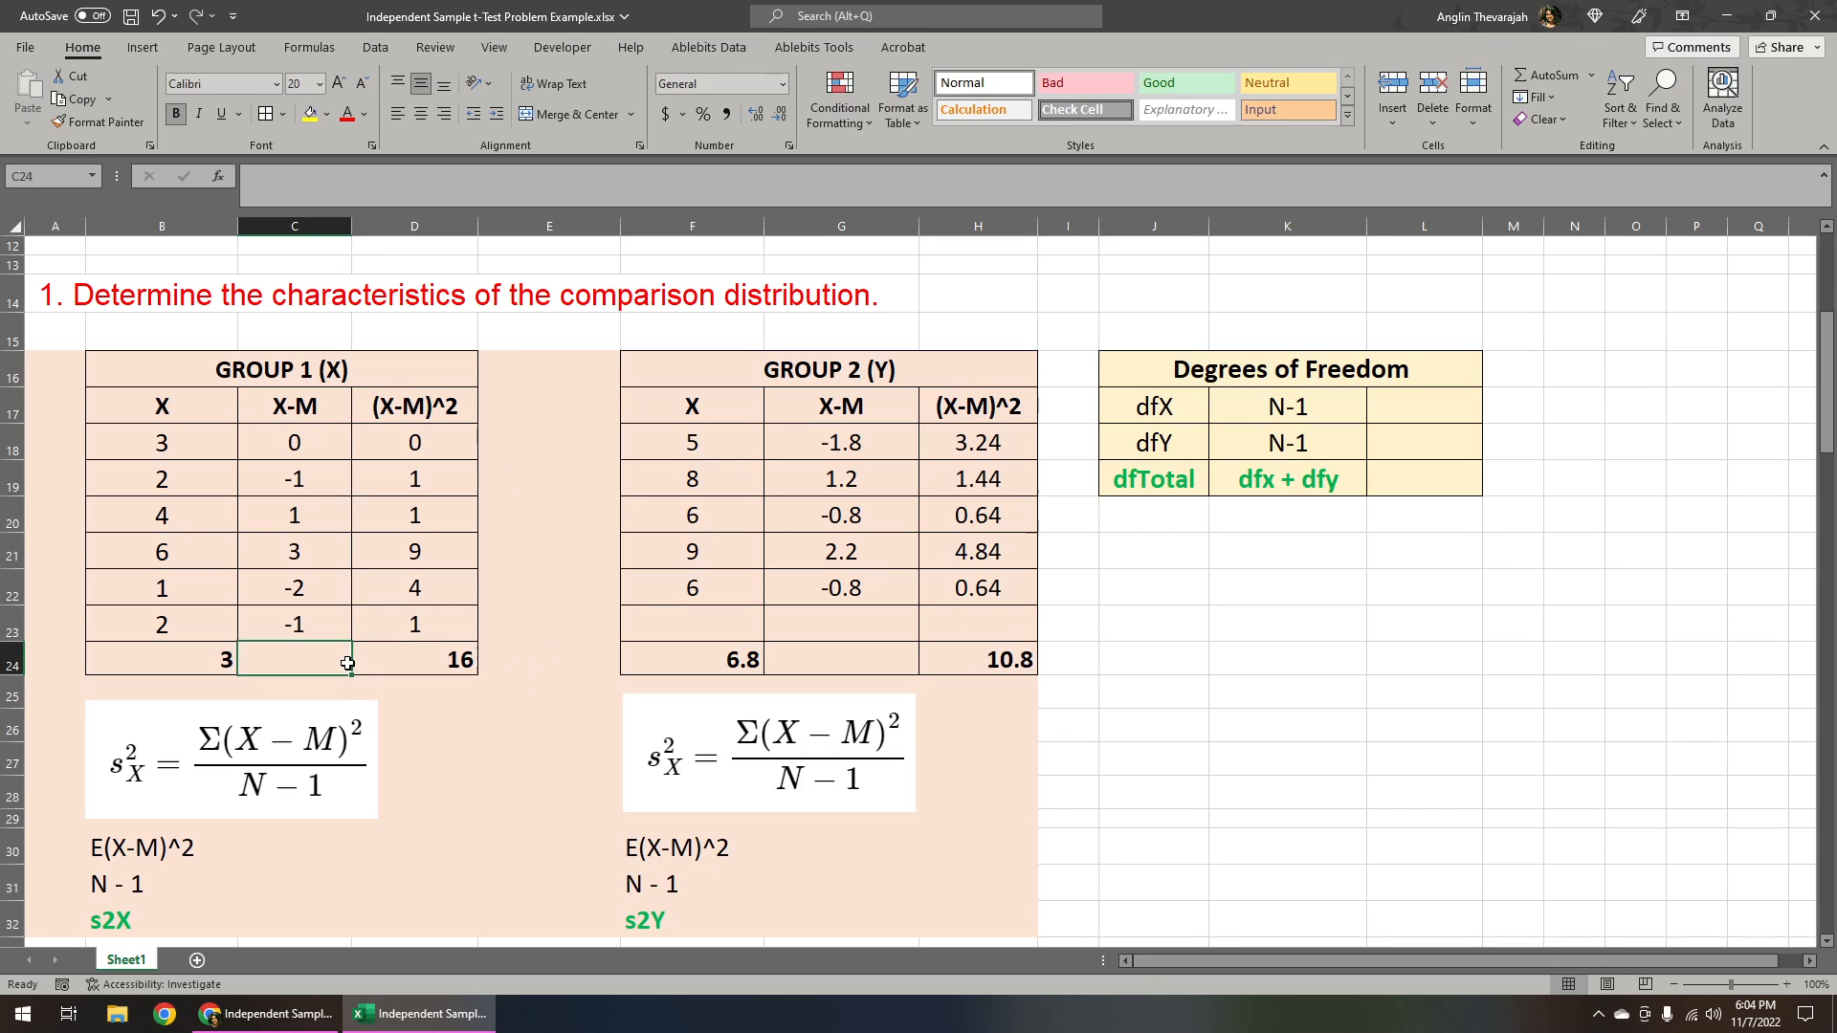
{"action": "left_click", "coordinate": [327, 114]}
{"action": "left_click", "coordinate": [329, 156]}
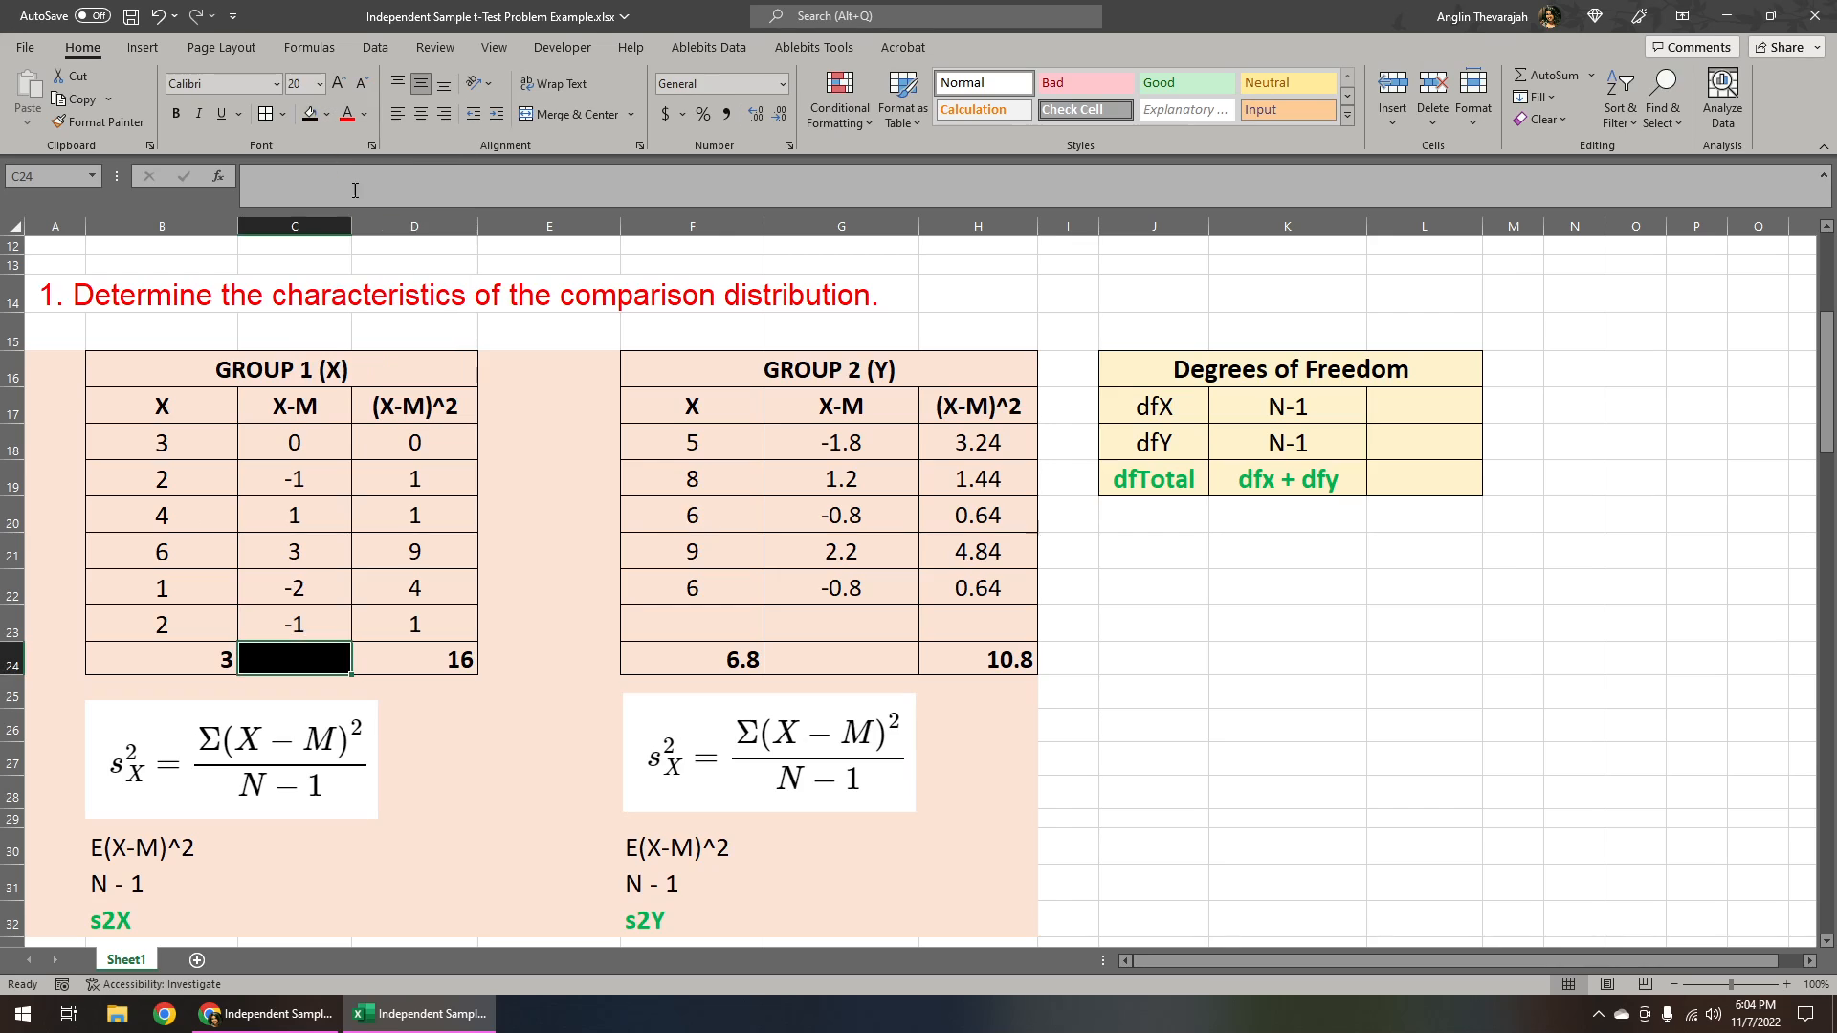
{"action": "left_click", "coordinate": [813, 654]}
{"action": "left_click", "coordinate": [310, 114]}
{"action": "left_click", "coordinate": [1255, 840]}
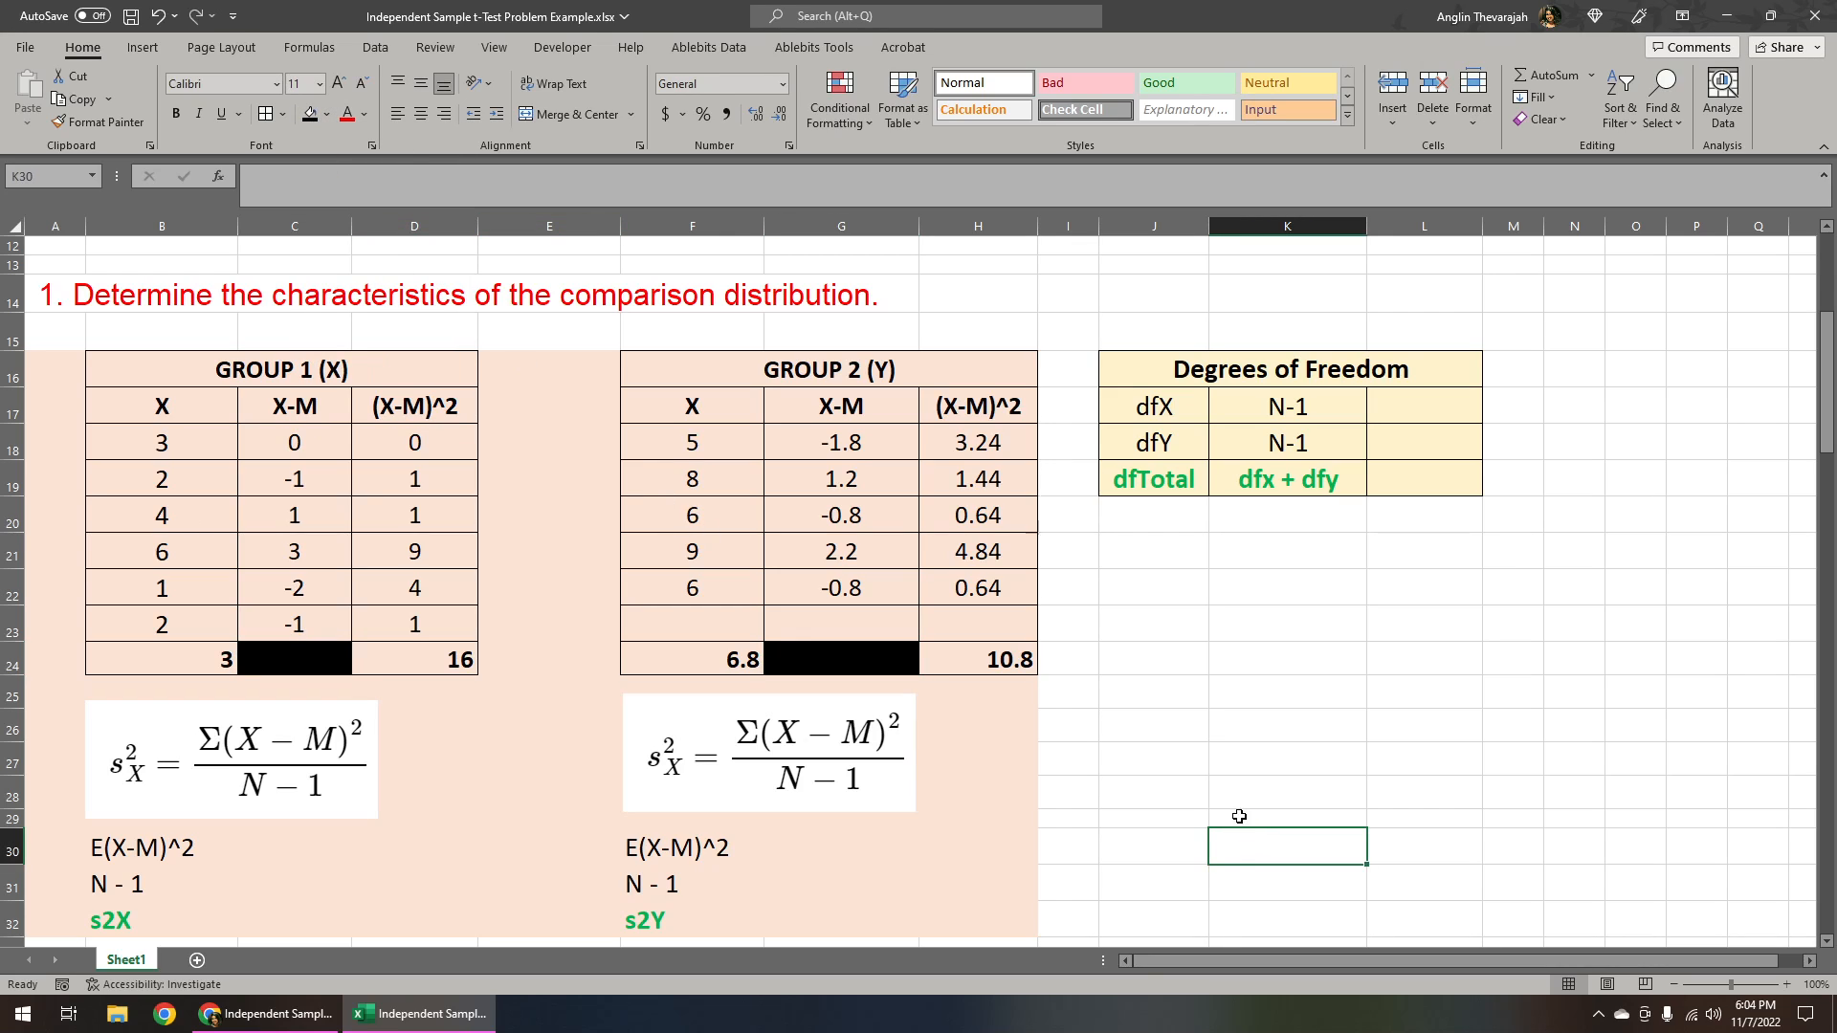
Step: Enter 16 as the Group 1 sum of squared deviations in C30, beside E(X-M)^2
{"action": "scroll", "coordinate": [431, 880], "scroll_direction": "down", "scroll_amount": 1}
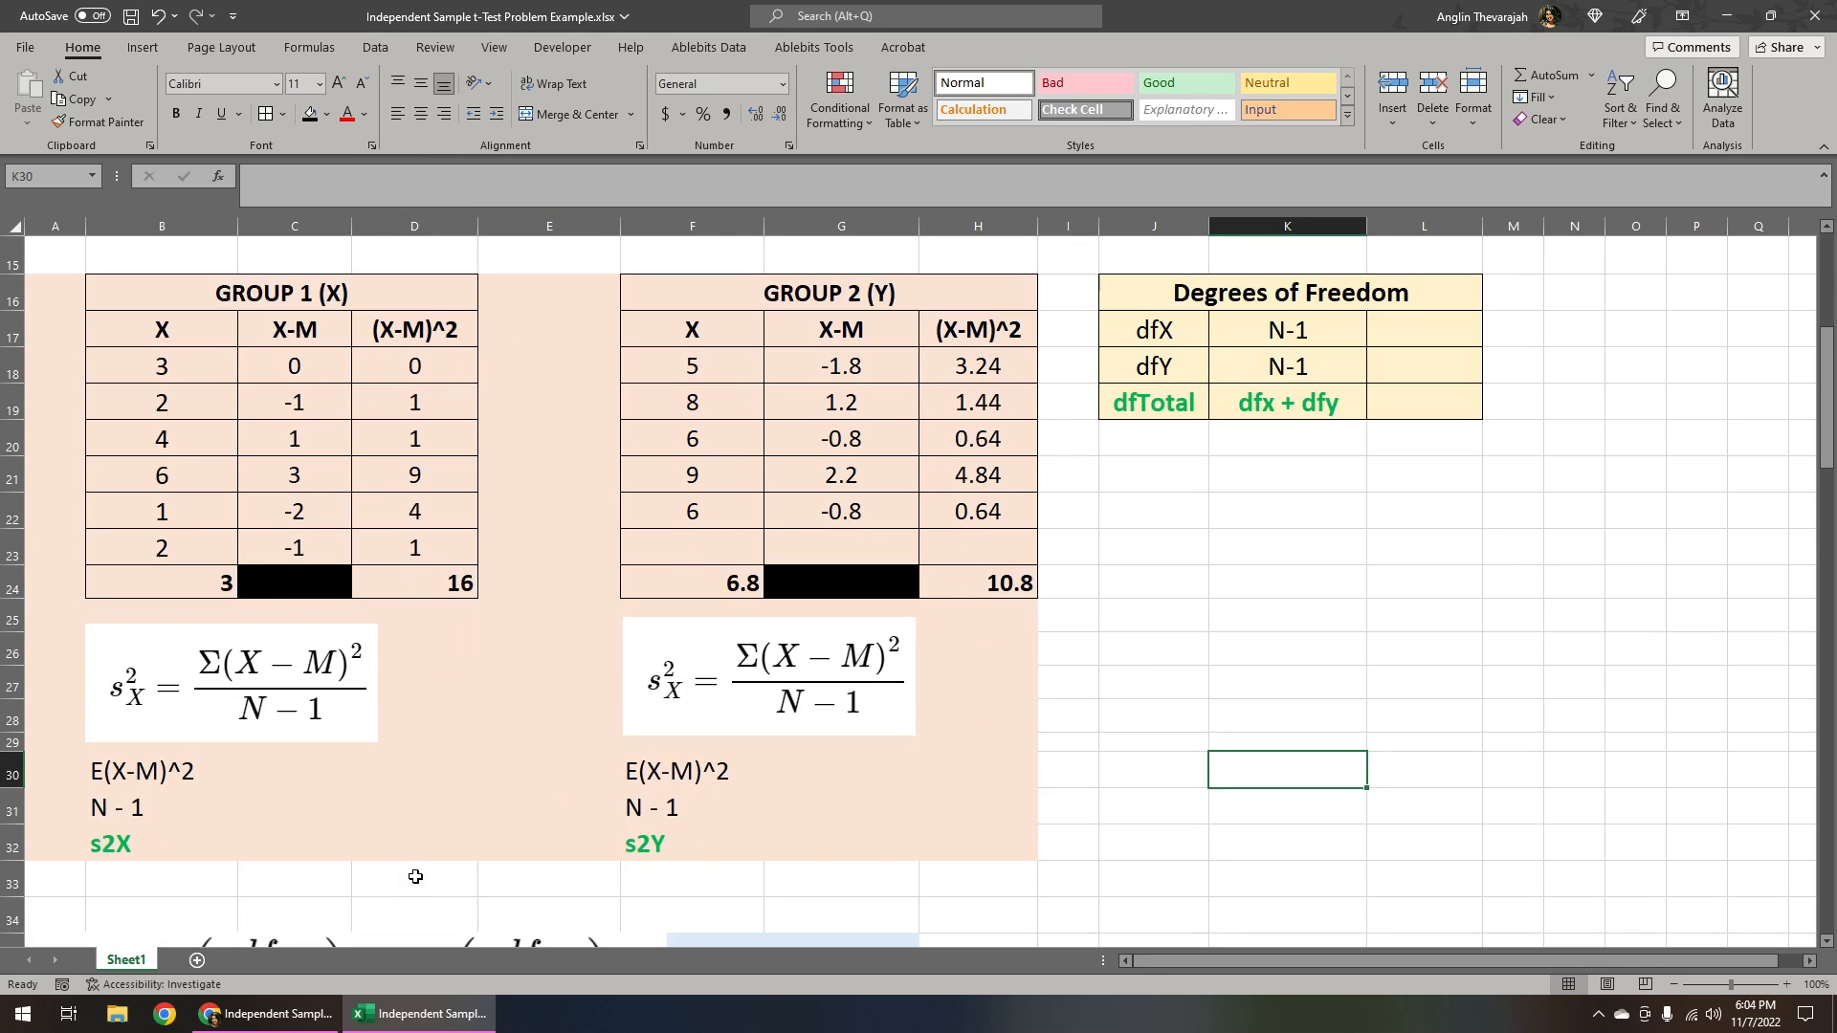
{"action": "left_click", "coordinate": [285, 784]}
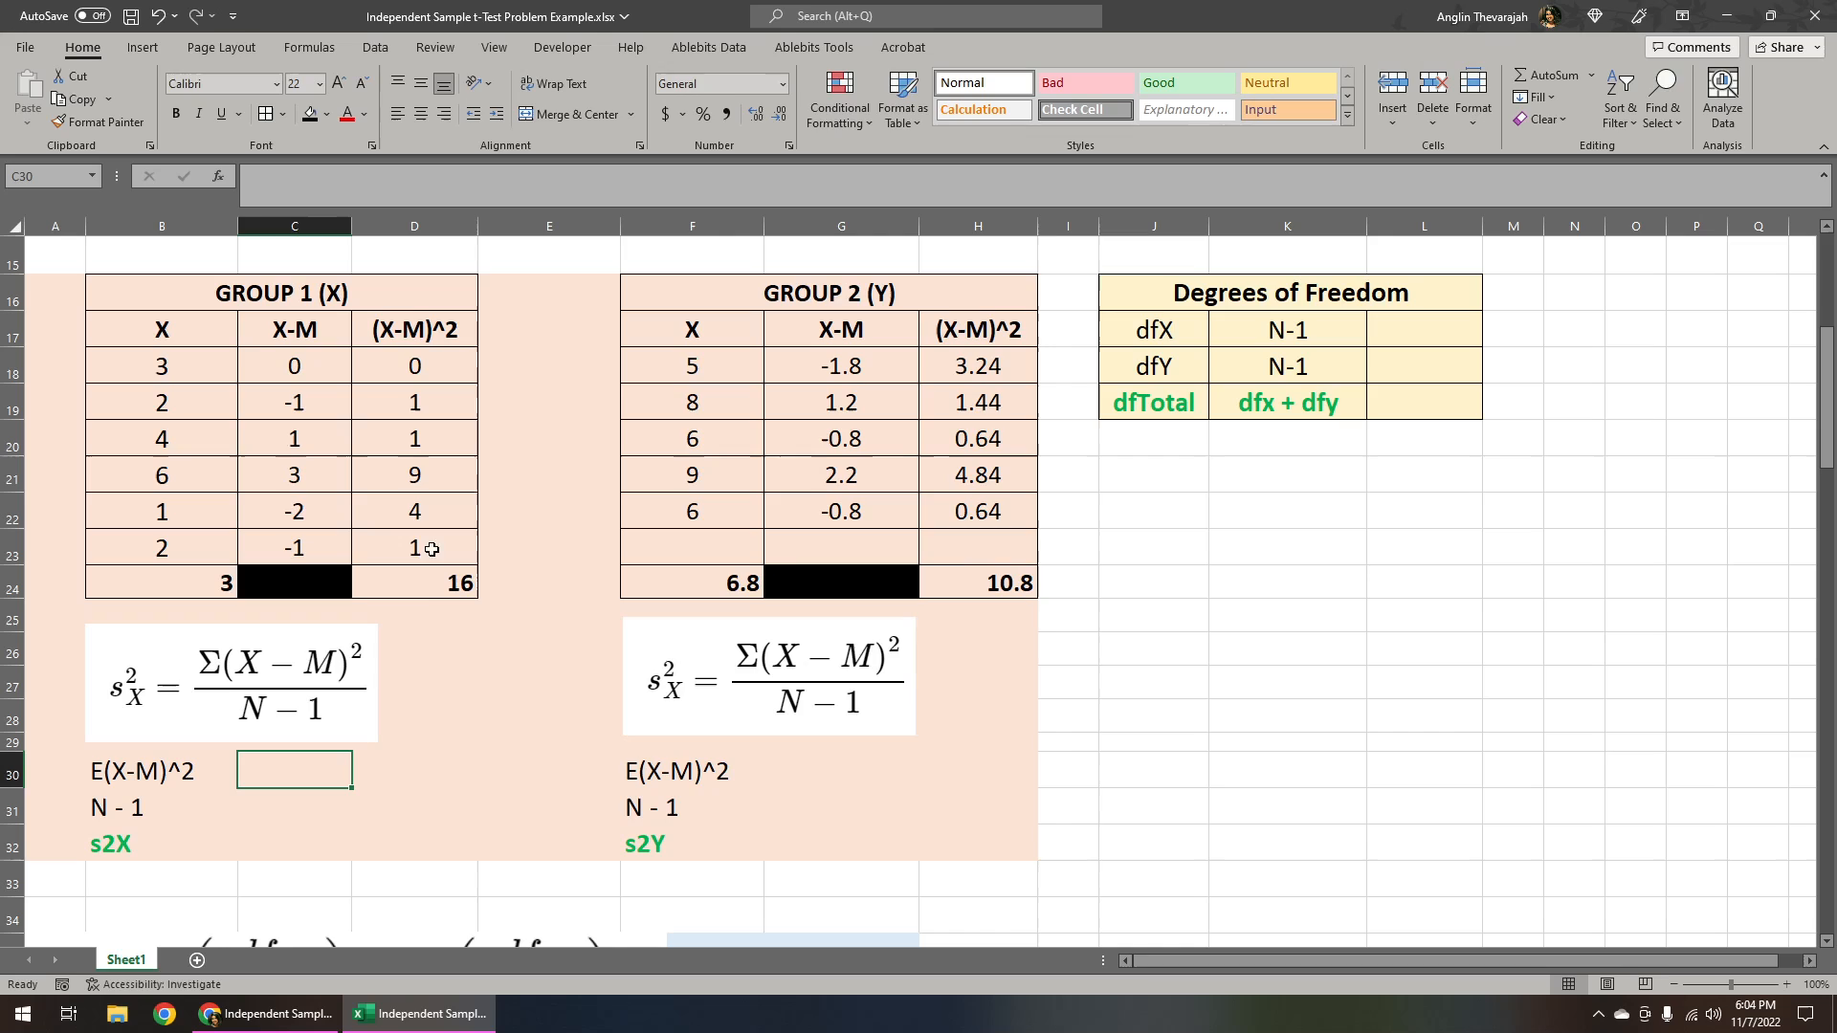
{"action": "type", "text": "16"}
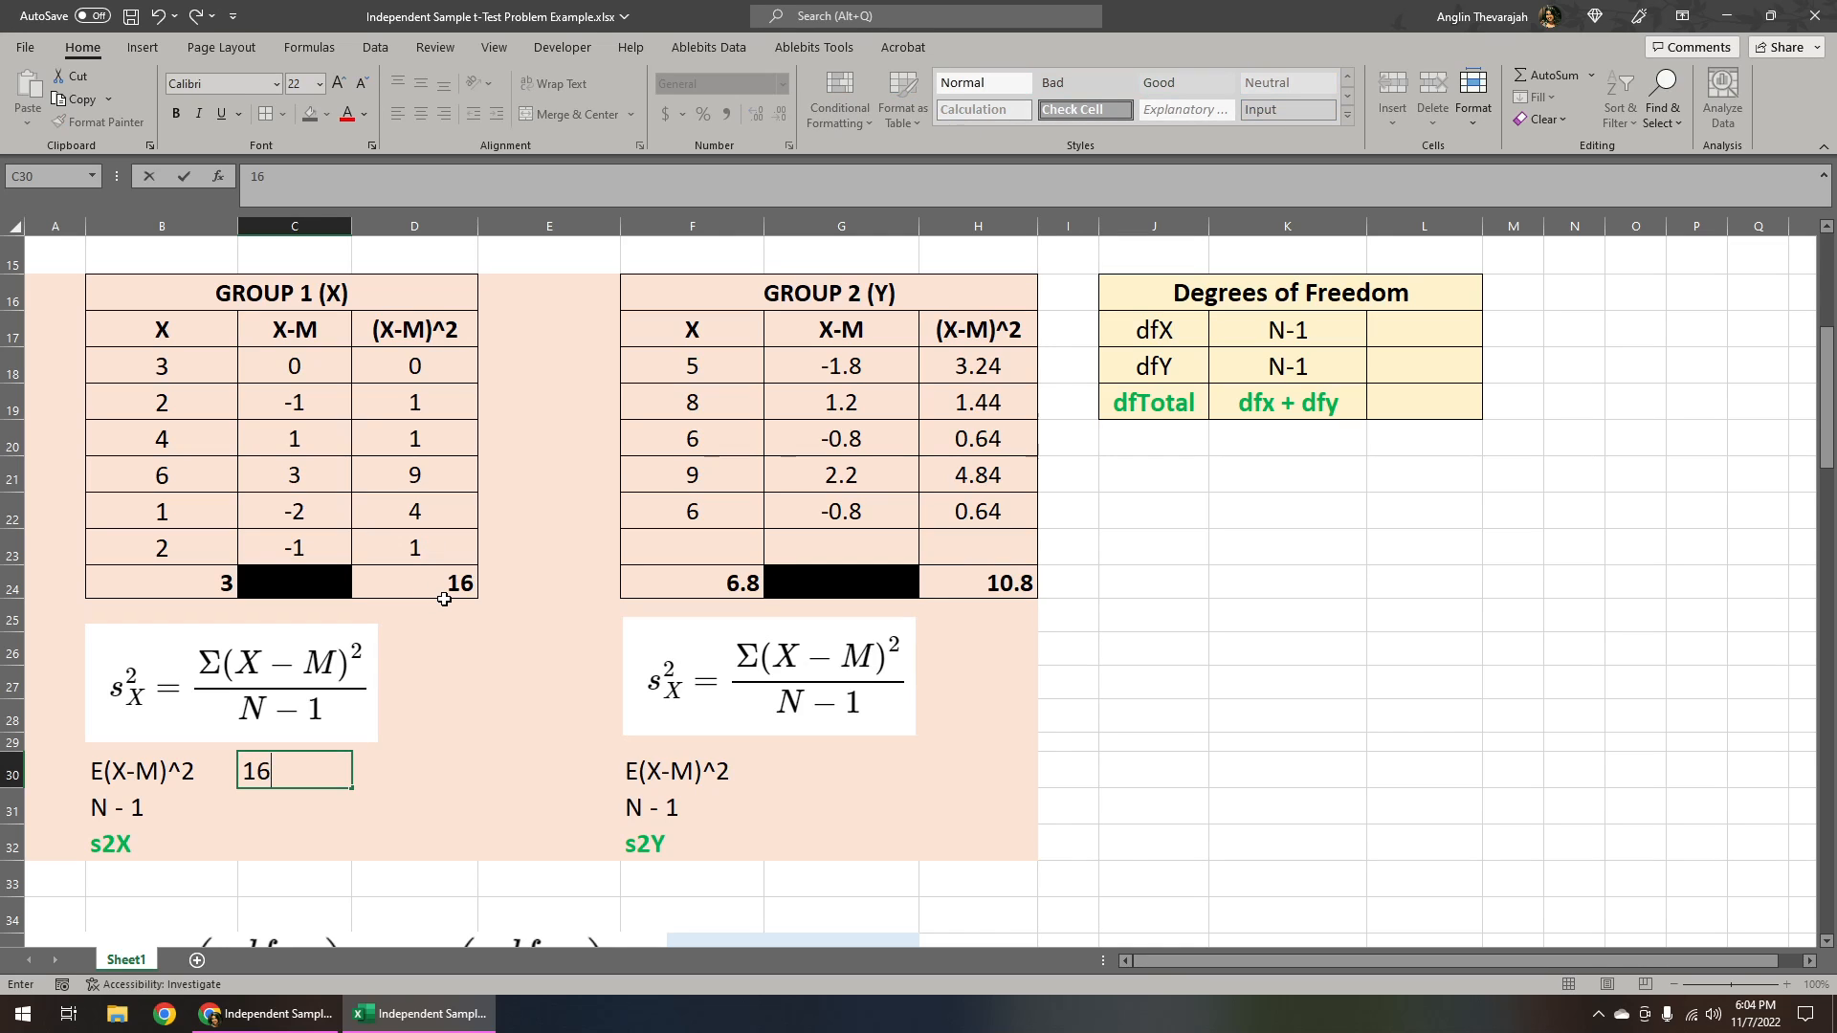
{"action": "left_click", "coordinate": [834, 786]}
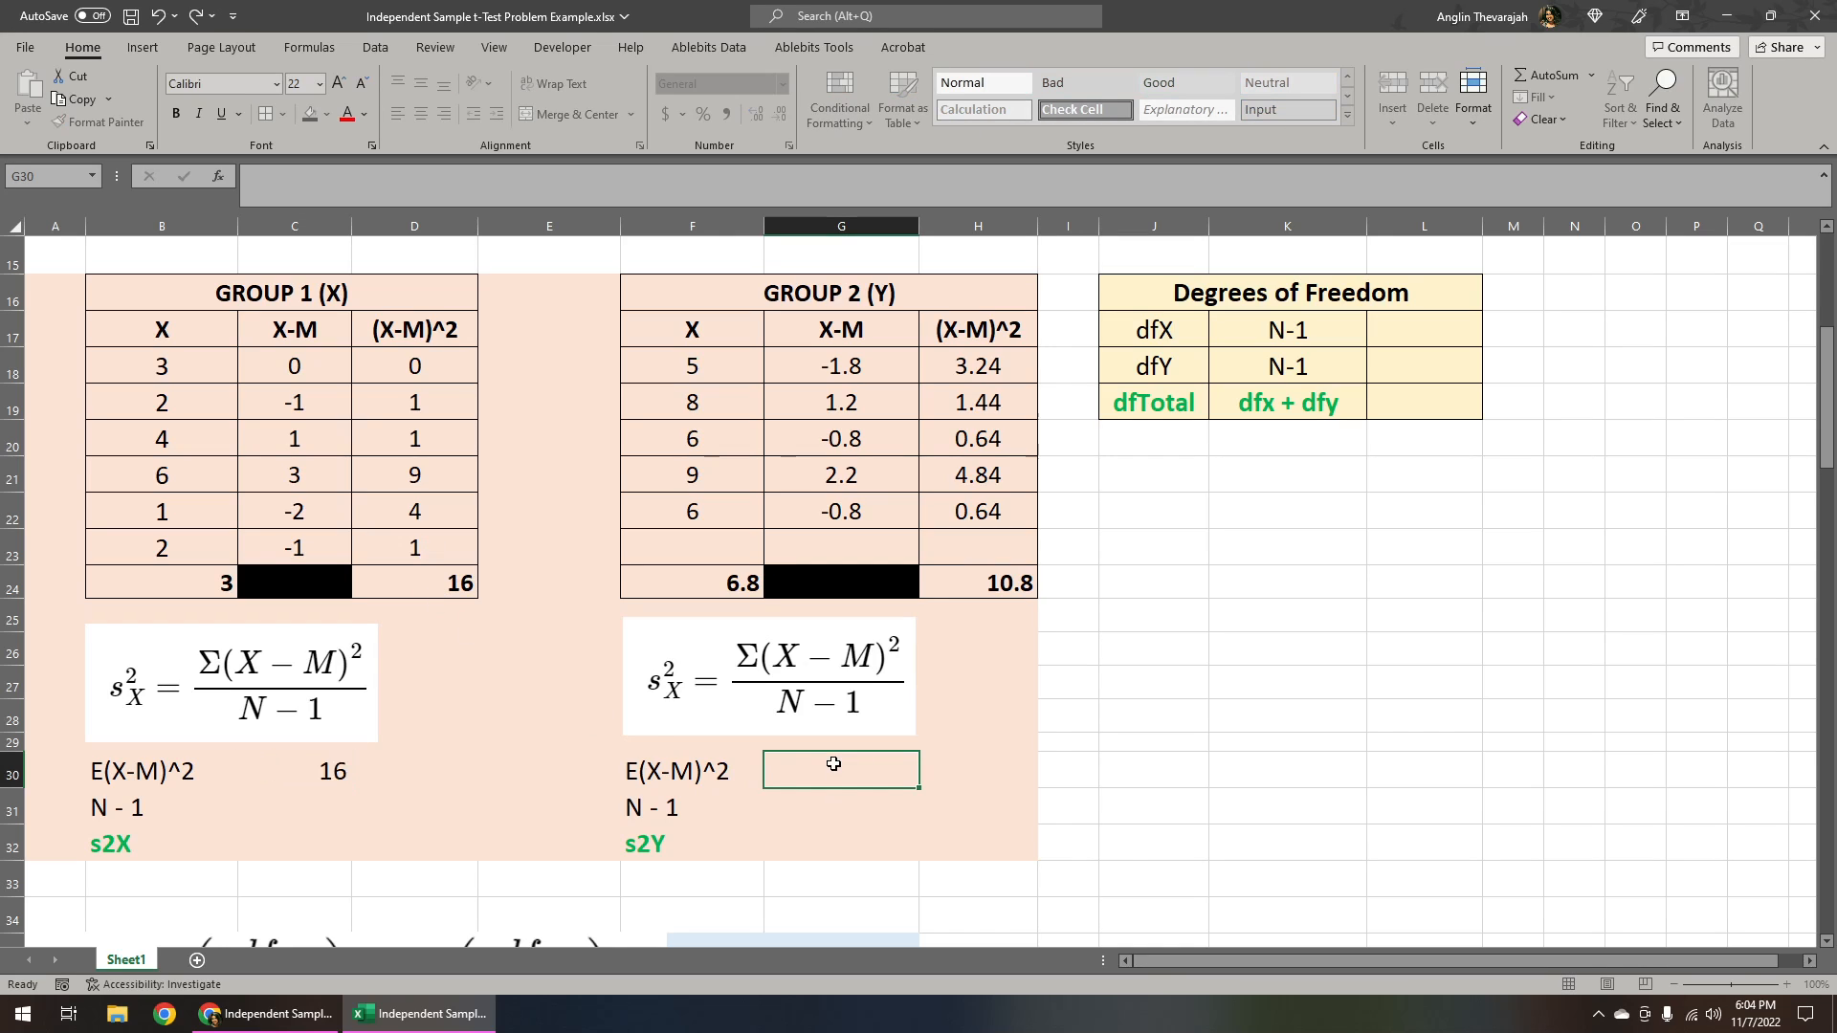
Step: Enter 10.8 as the Group 2 sum of squared deviations in G30 and set its font size to 22
{"action": "type", "text": "10.8"}
{"action": "left_click", "coordinate": [909, 780]}
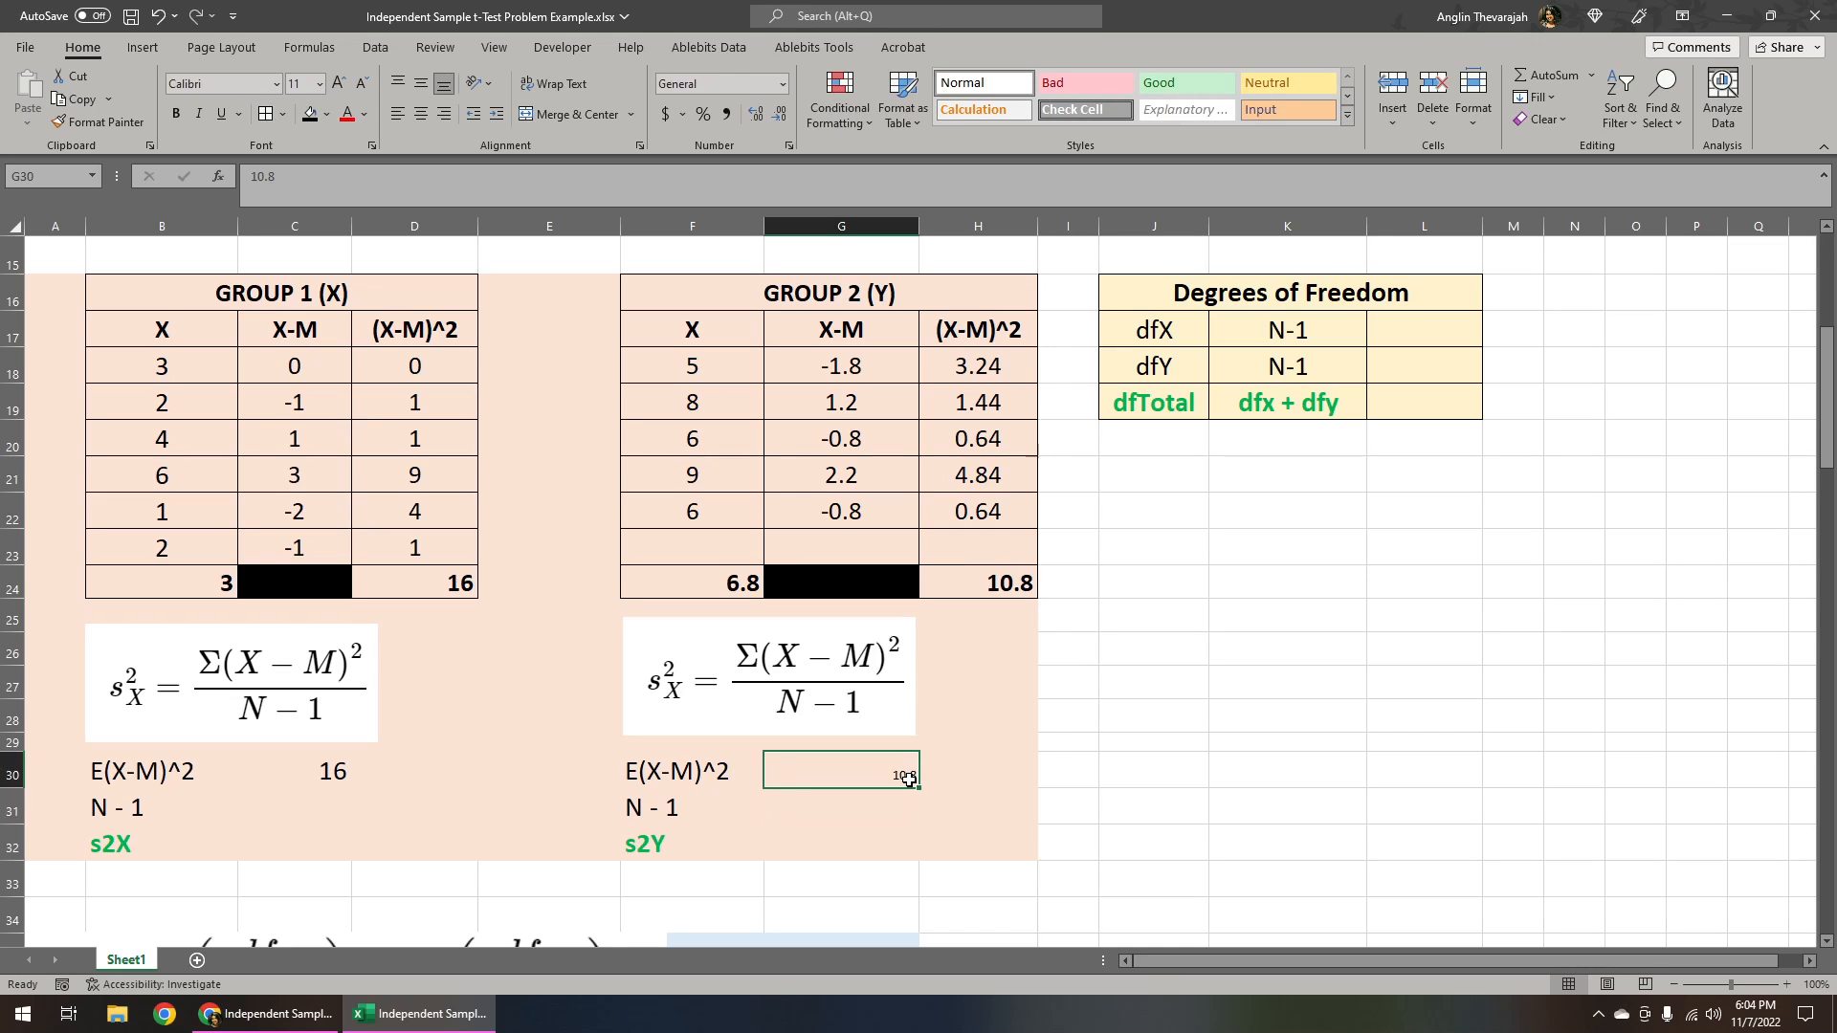
{"action": "left_click", "coordinate": [306, 83]}
{"action": "type", "text": "22"}
{"action": "key", "text": "Return"}
Step: Select the Group 1 X scores in B18:B23 to count them for the N - 1 value
{"action": "left_click", "coordinate": [319, 806]}
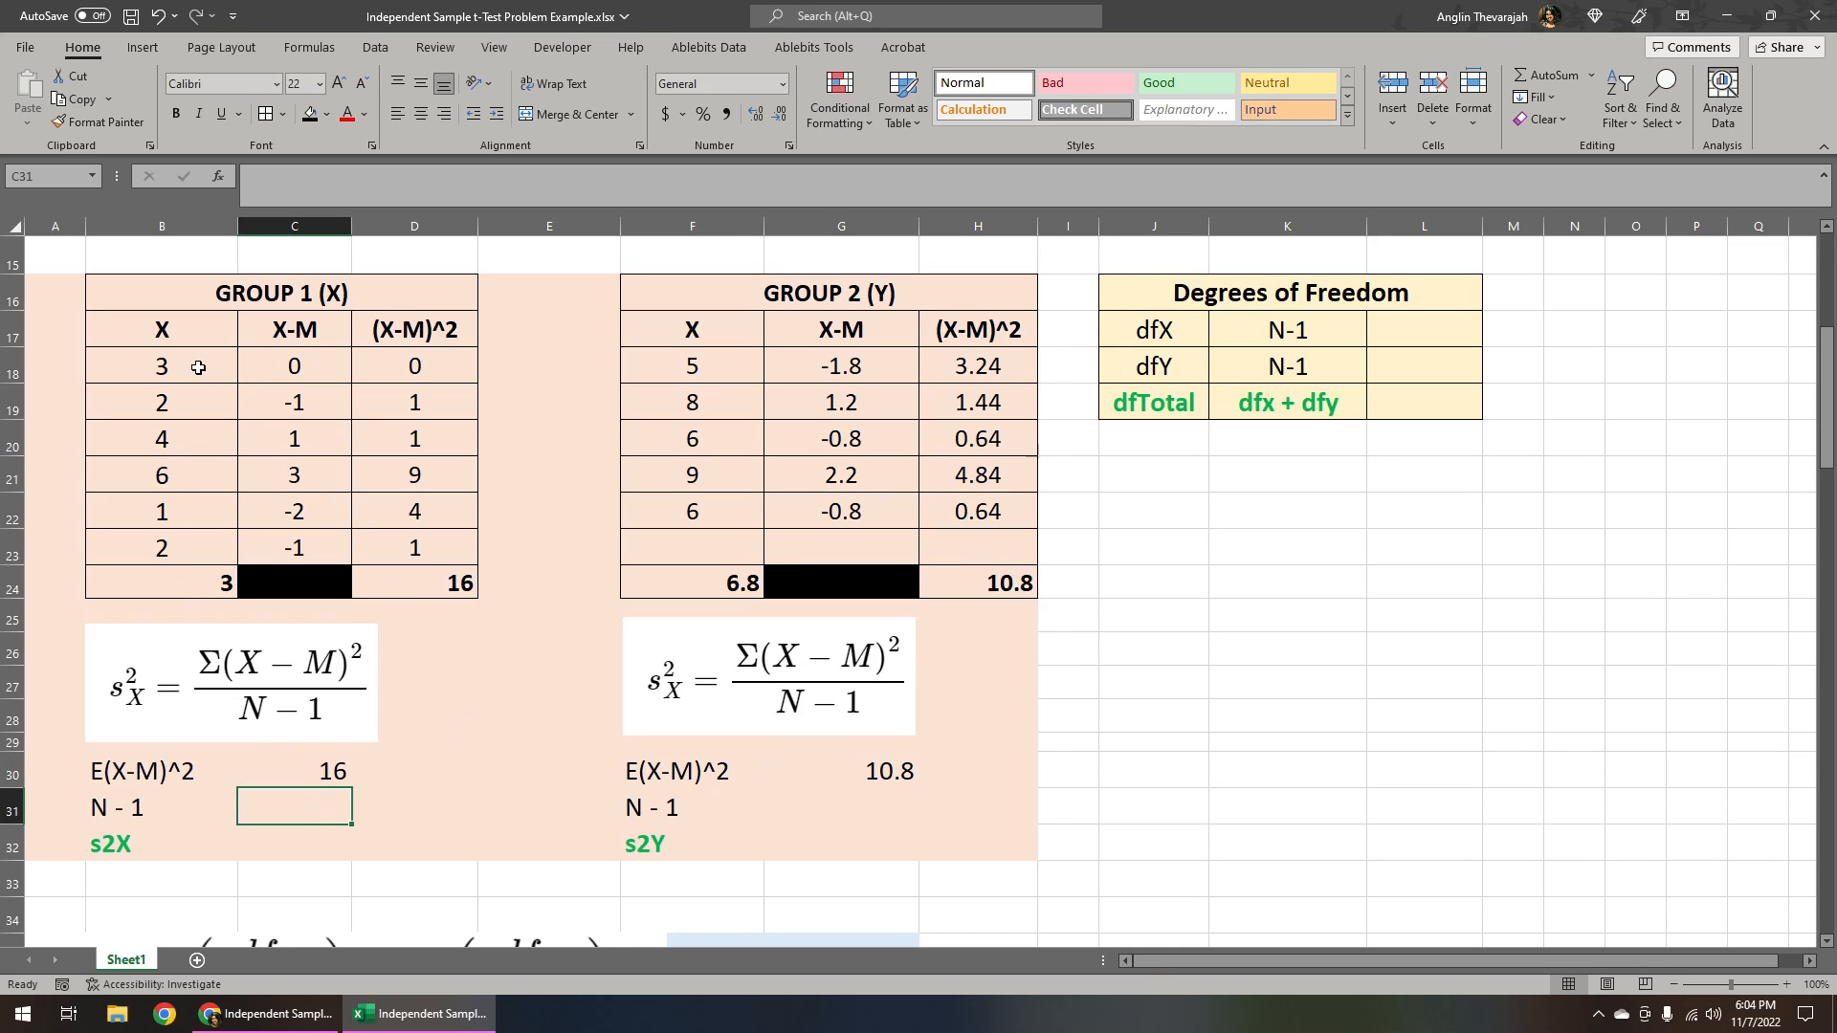
{"action": "left_click_drag", "start_coordinate": [196, 367], "coordinate": [176, 547]}
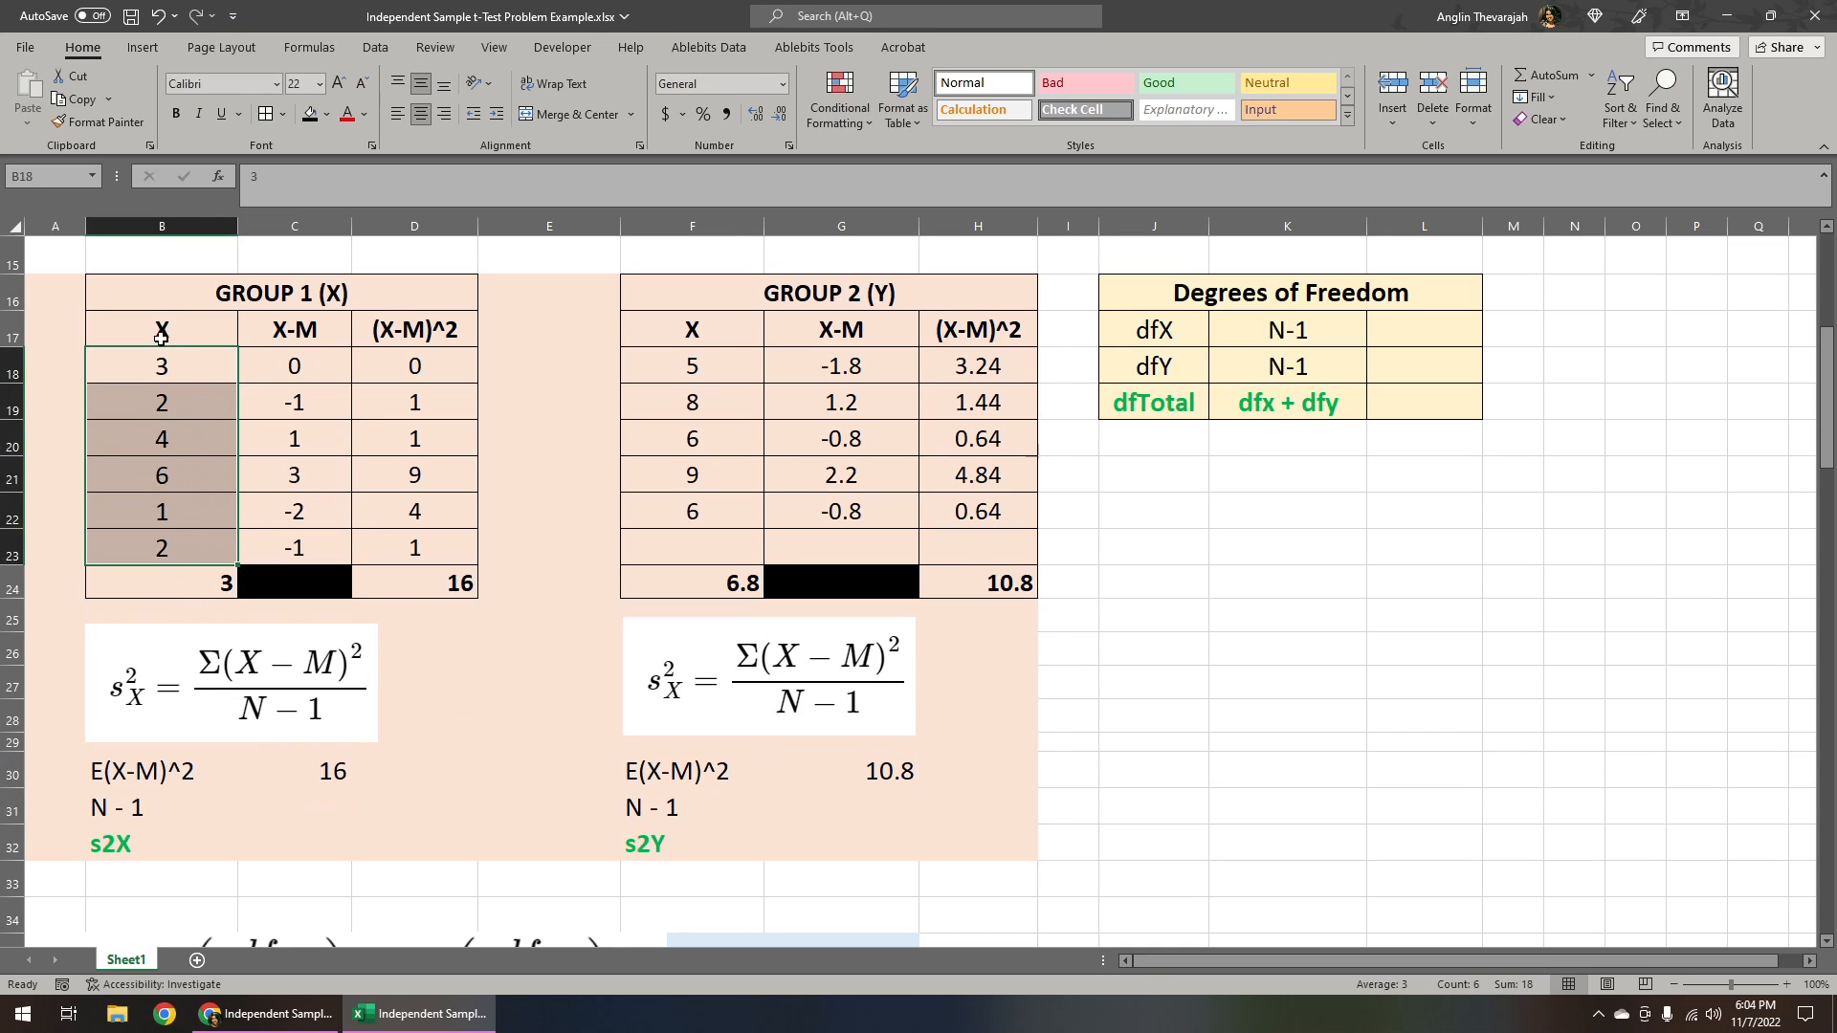
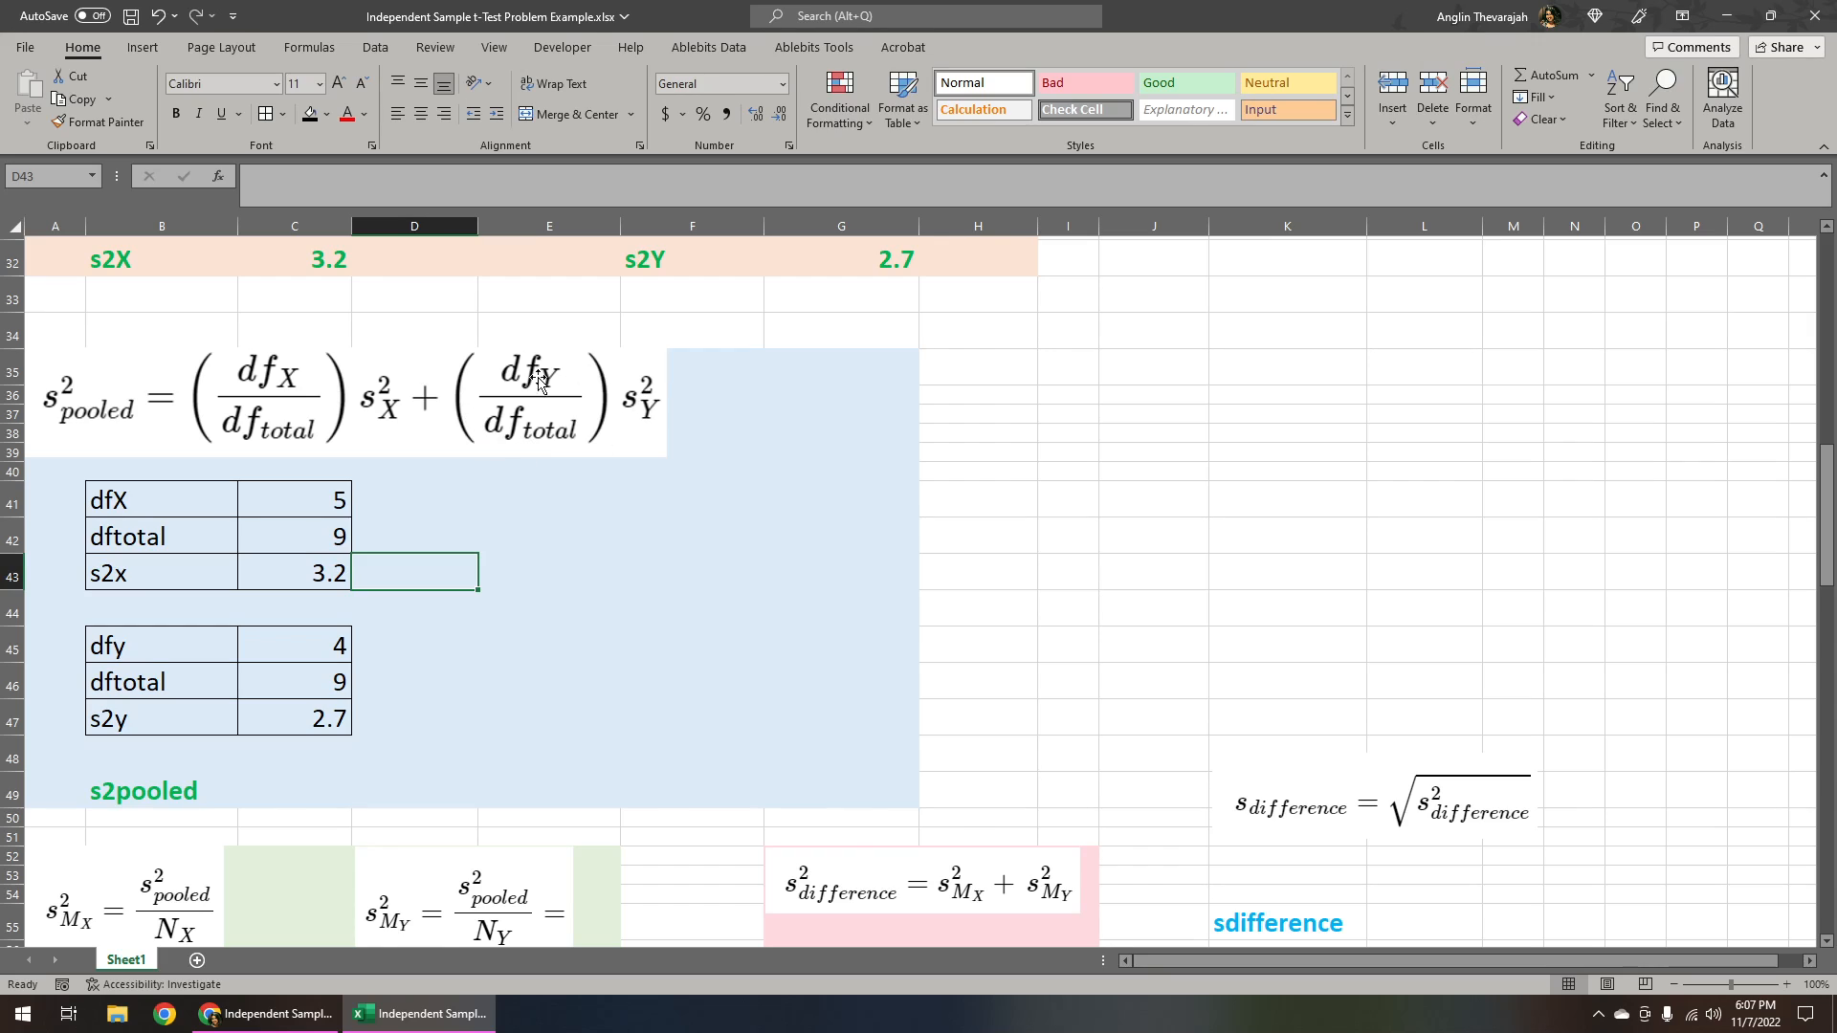
Step: Calculate the Group 1 term of the pooled variance in D43 with the formula =(C41/C42)*C43
{"action": "left_click", "coordinate": [281, 797]}
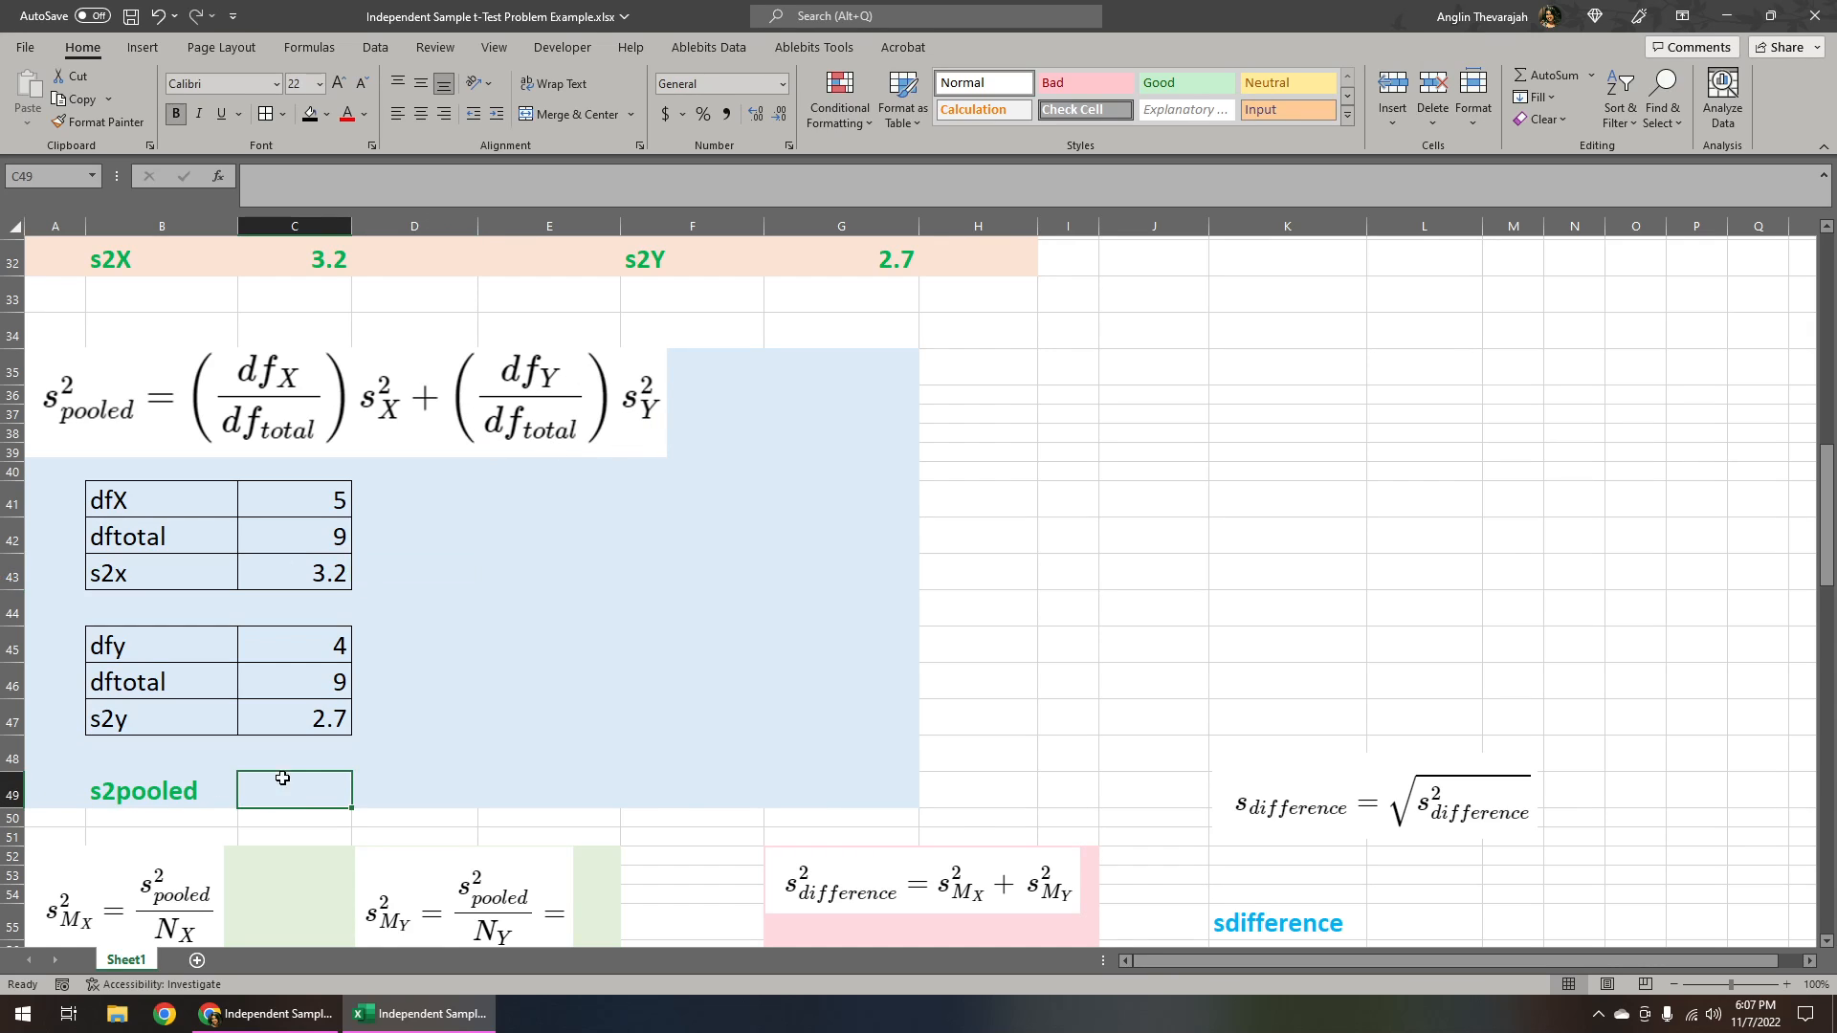
{"action": "left_click", "coordinate": [386, 572]}
{"action": "type", "text": "="}
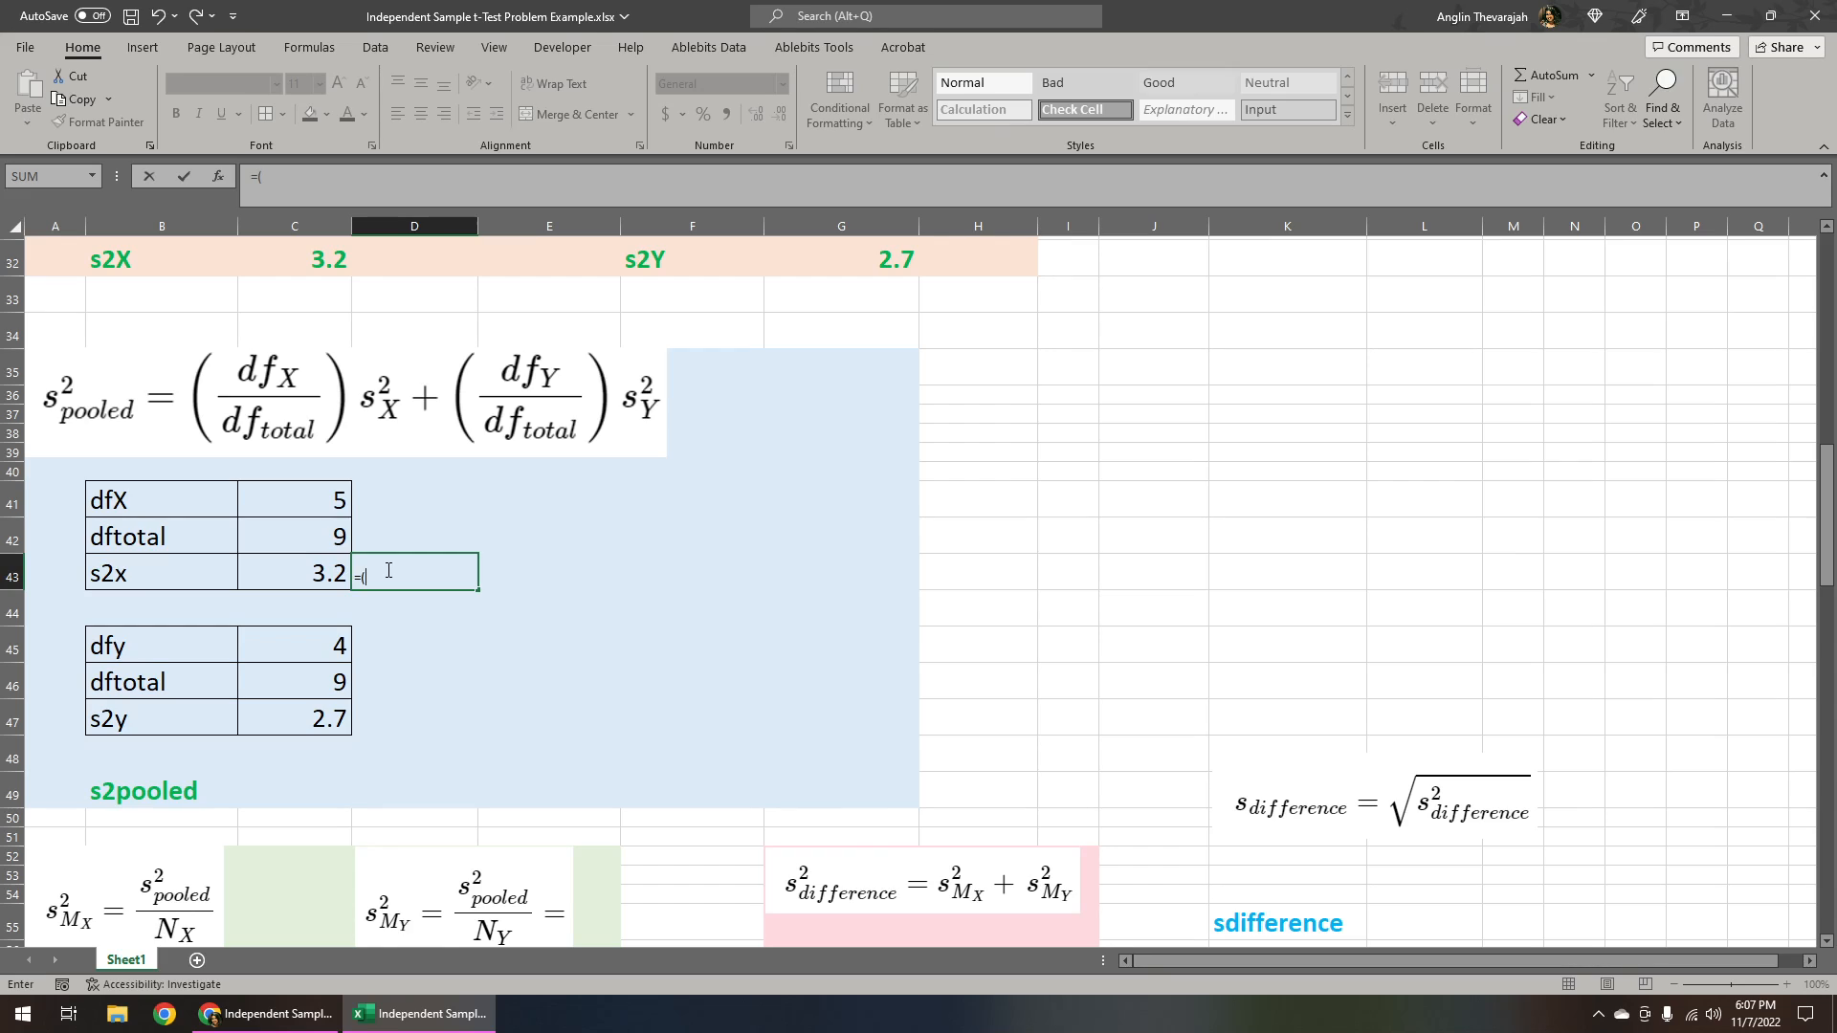
{"action": "type", "text": "("}
{"action": "left_click", "coordinate": [318, 501]}
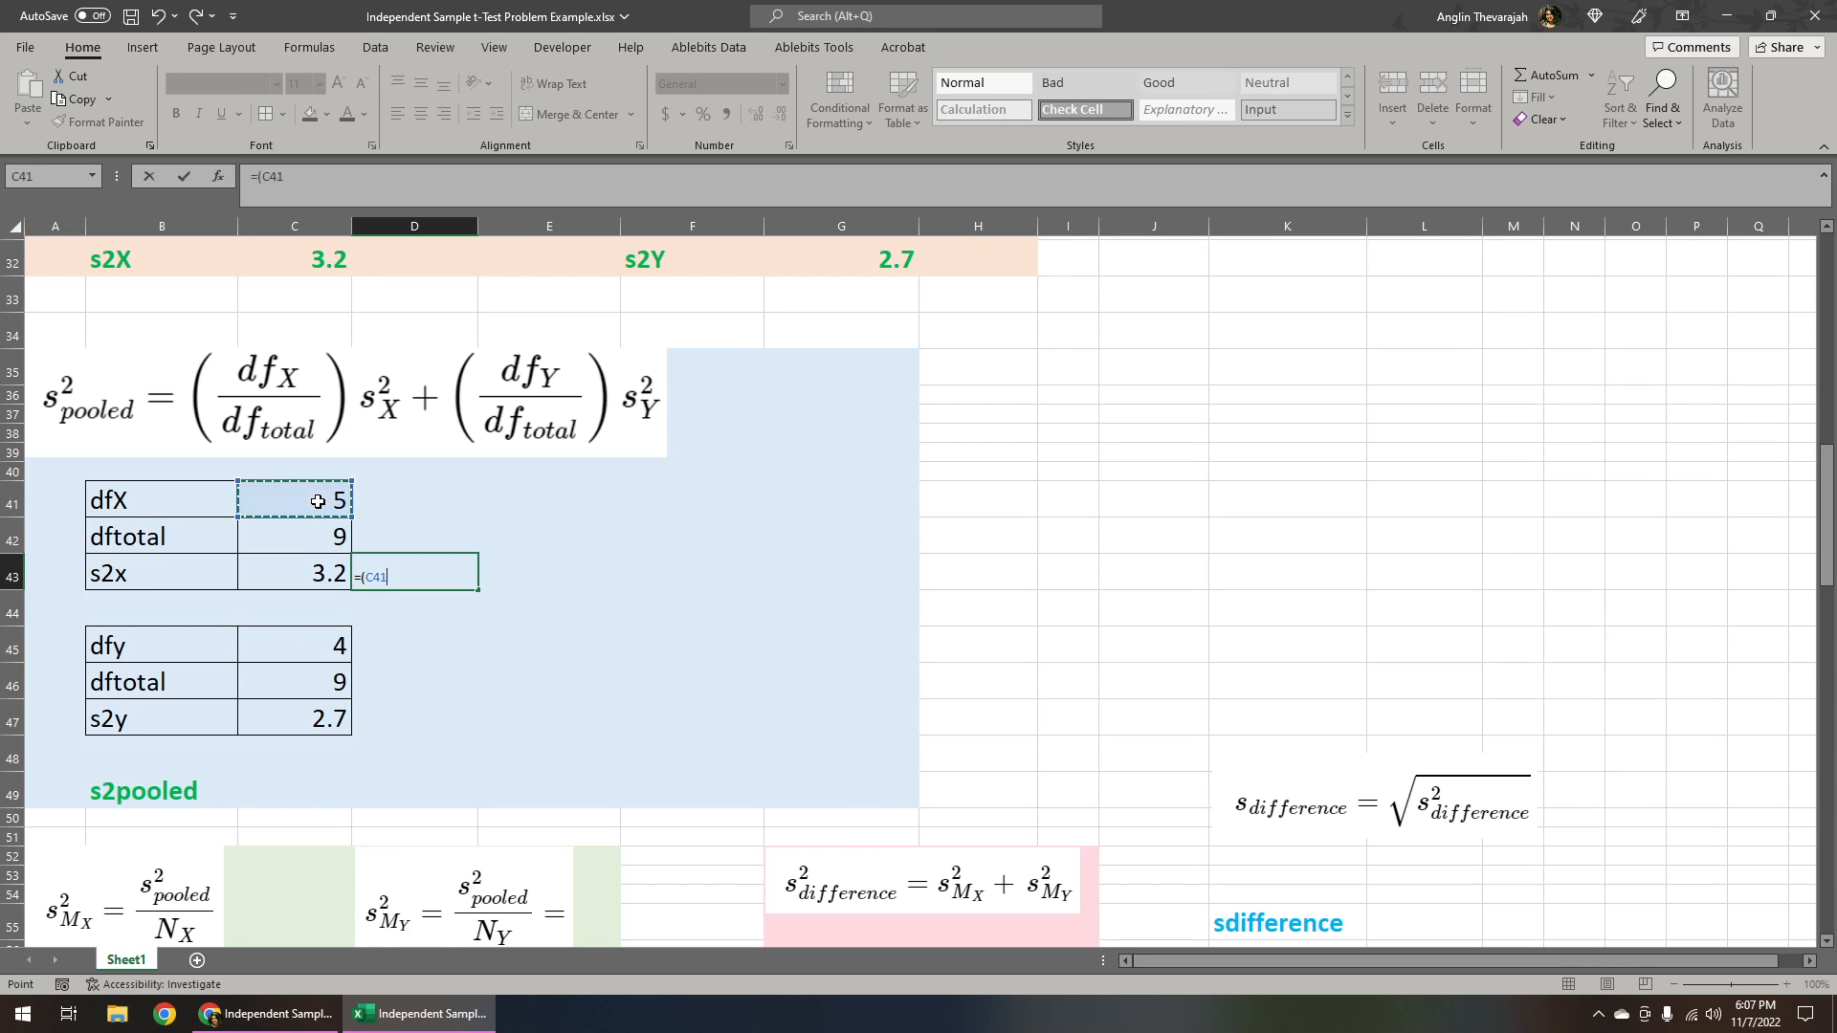
{"action": "type", "text": "/"}
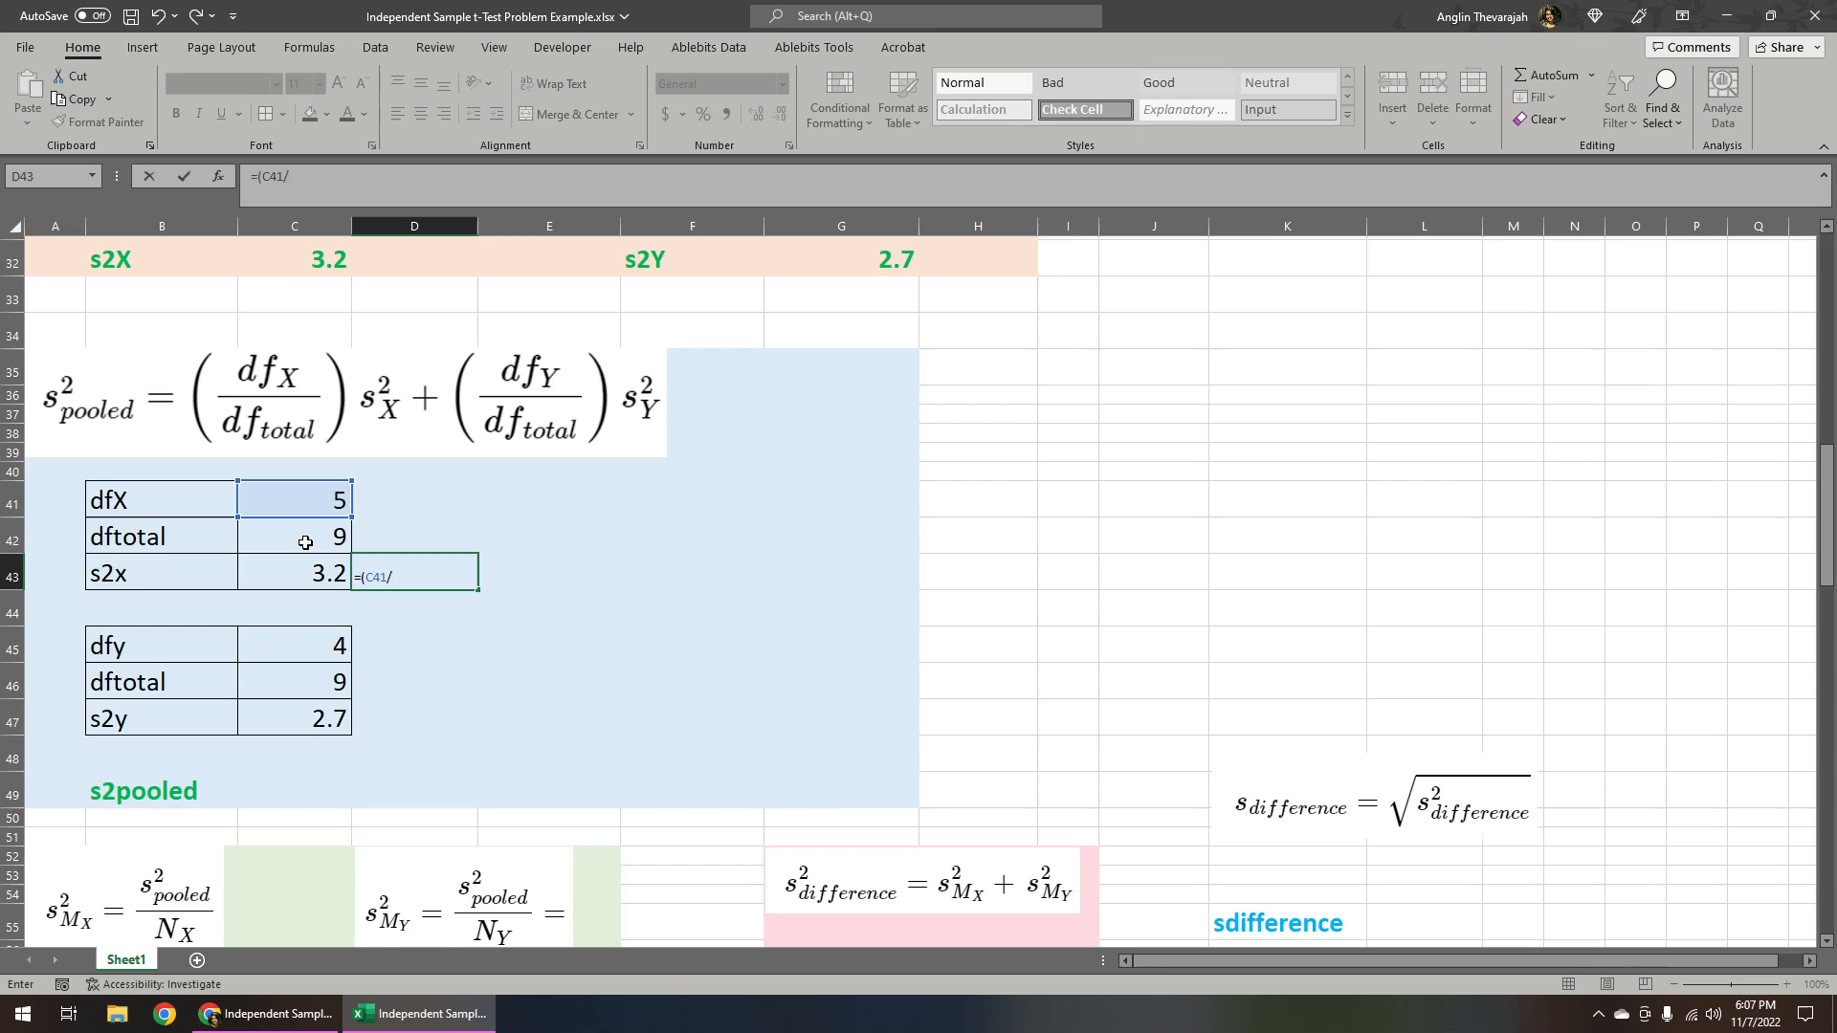
{"action": "left_click", "coordinate": [307, 537]}
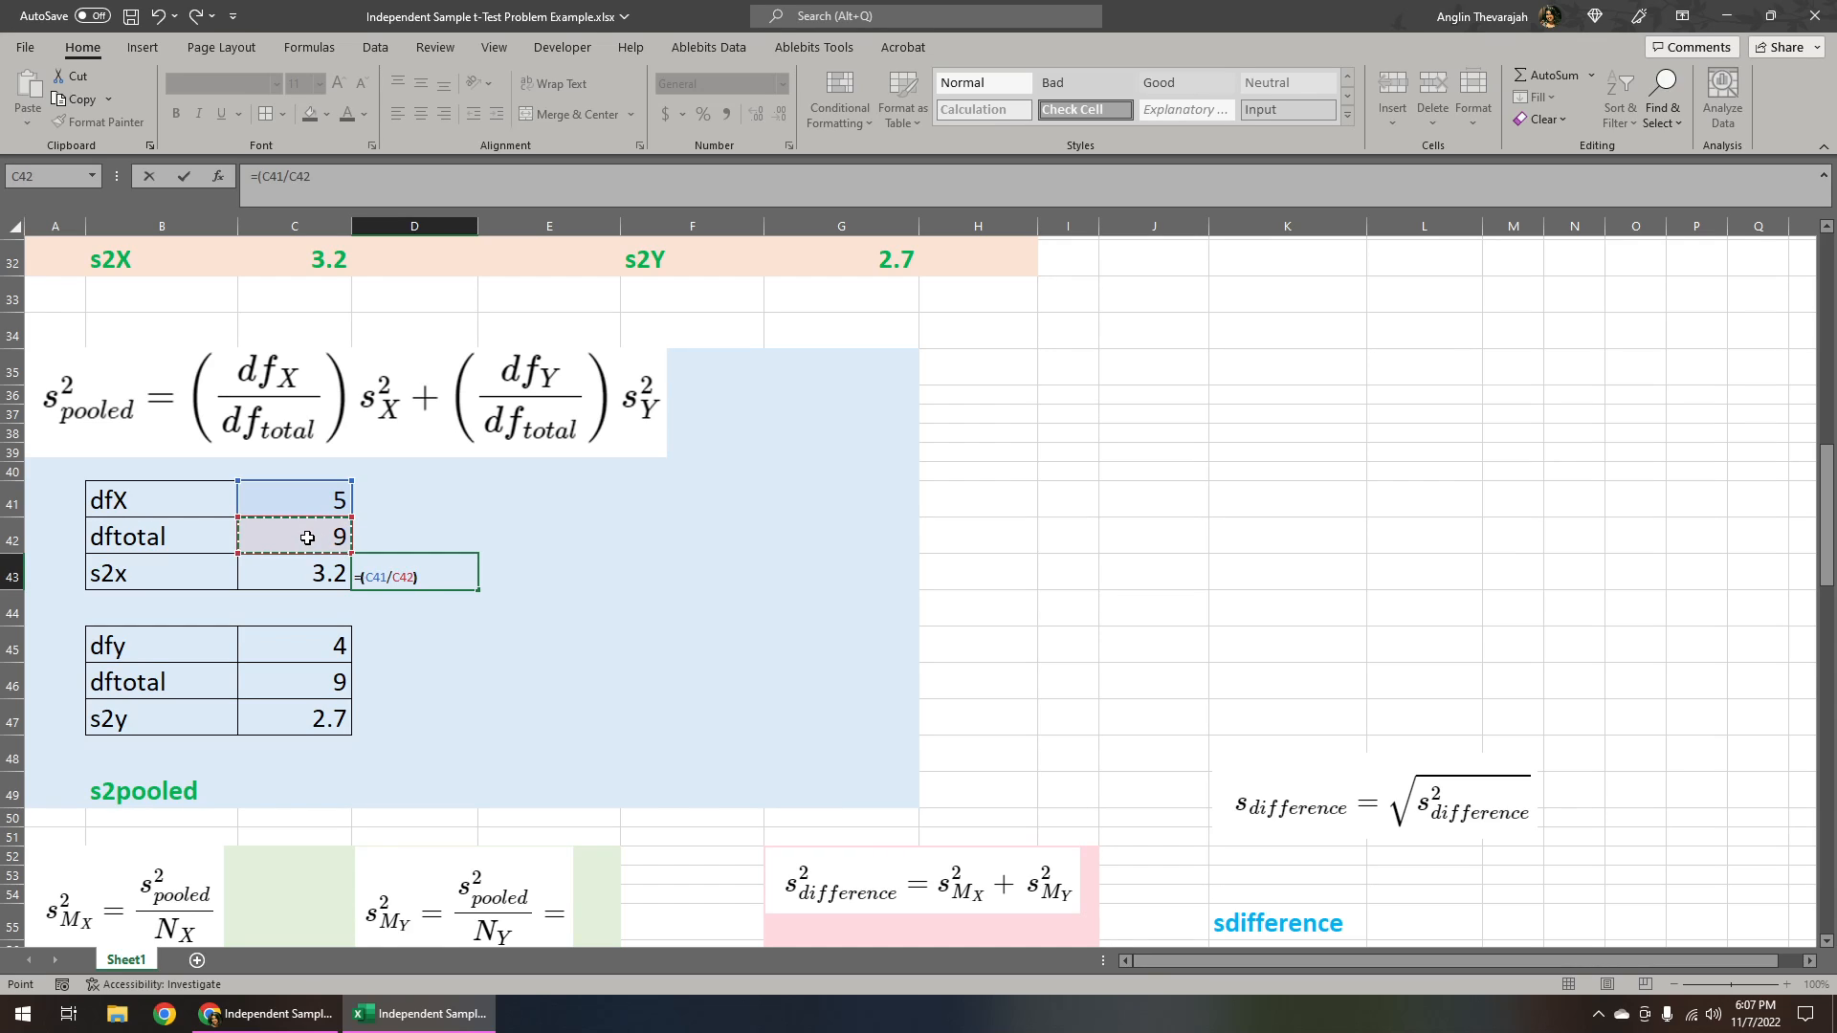
{"action": "type", "text": ")*"}
{"action": "left_click", "coordinate": [301, 575]}
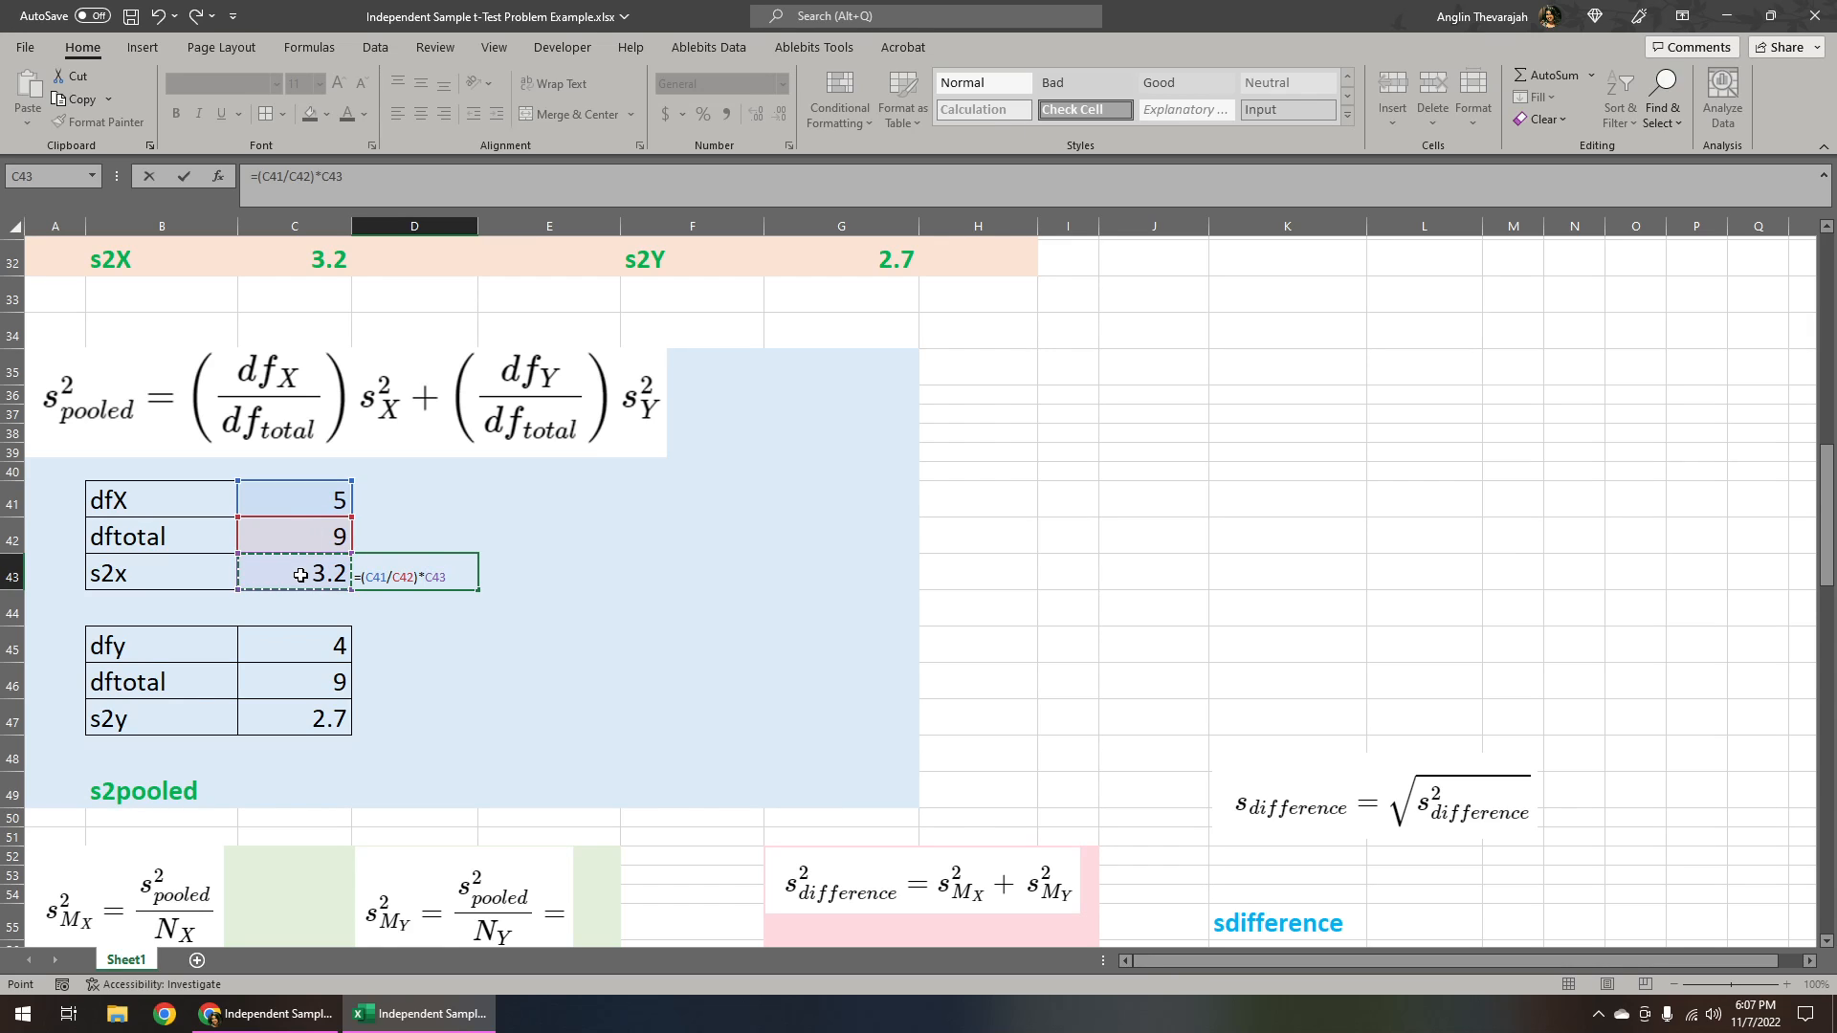
{"action": "key", "text": "Return"}
Step: Calculate the Group 2 term of the pooled variance in D47 with the formula =(C45/C46)*C47
{"action": "left_click", "coordinate": [383, 718]}
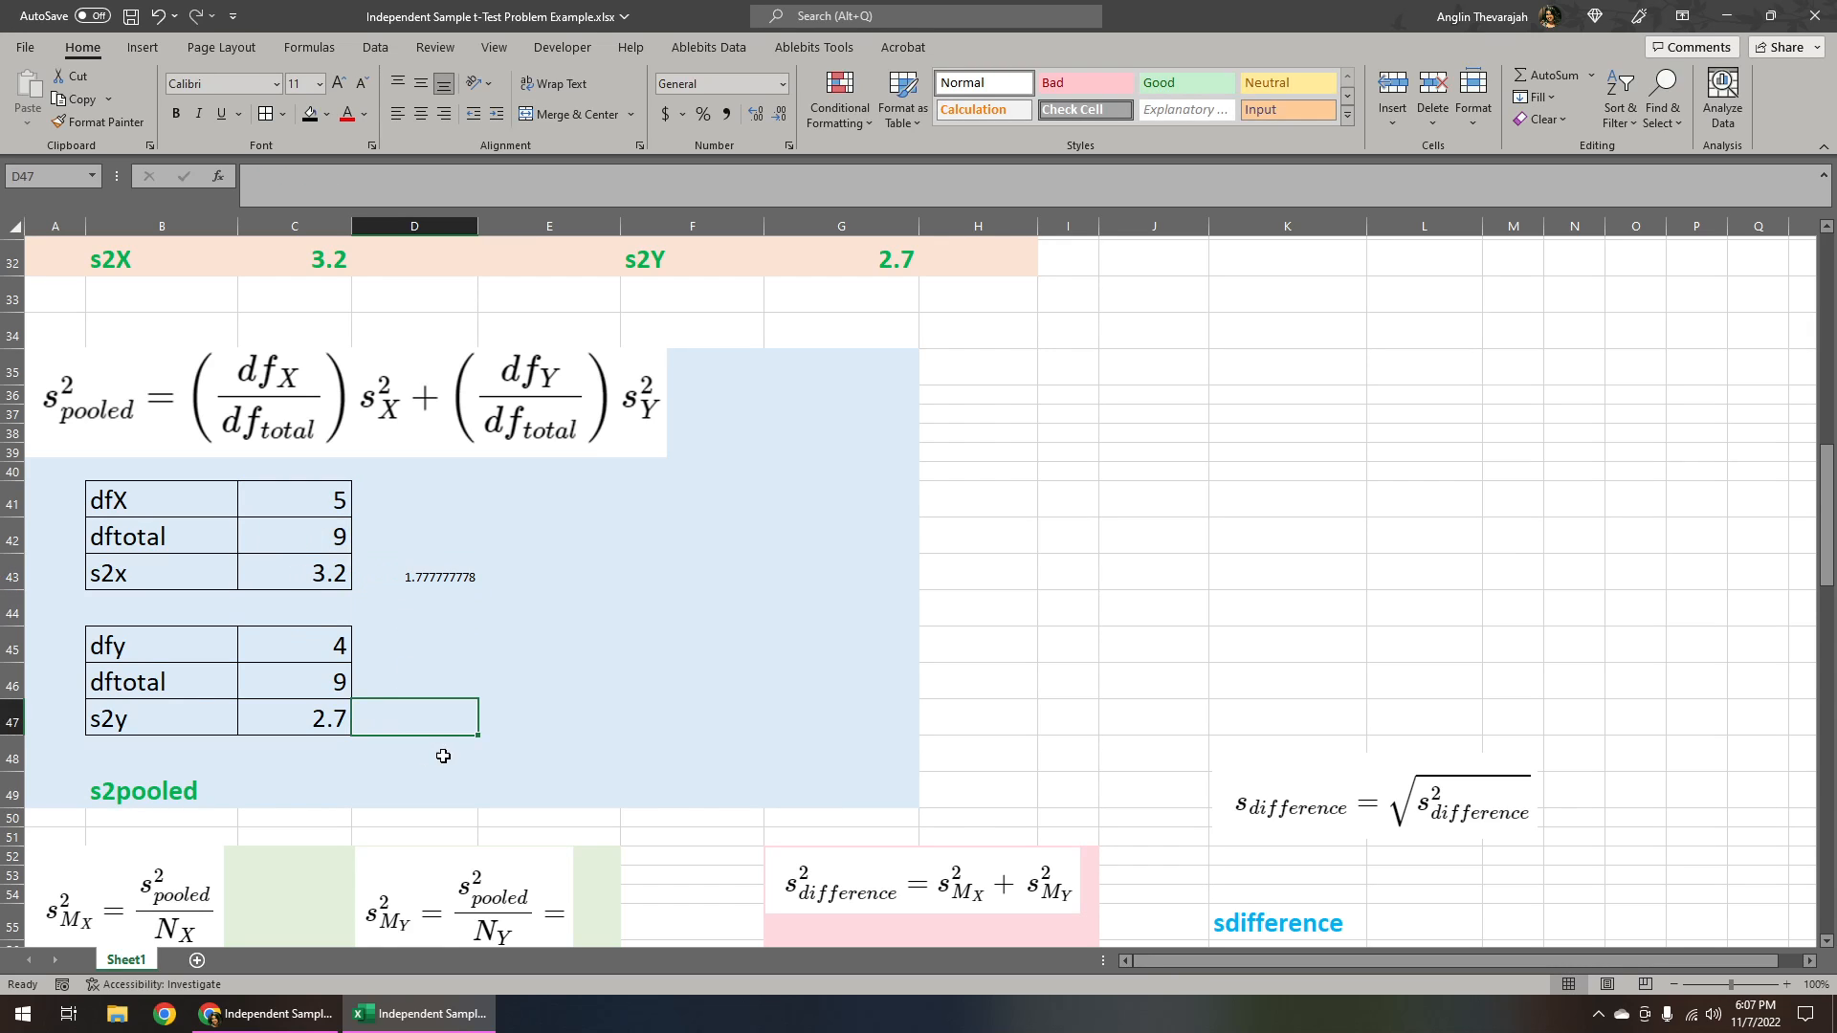
{"action": "type", "text": "=("}
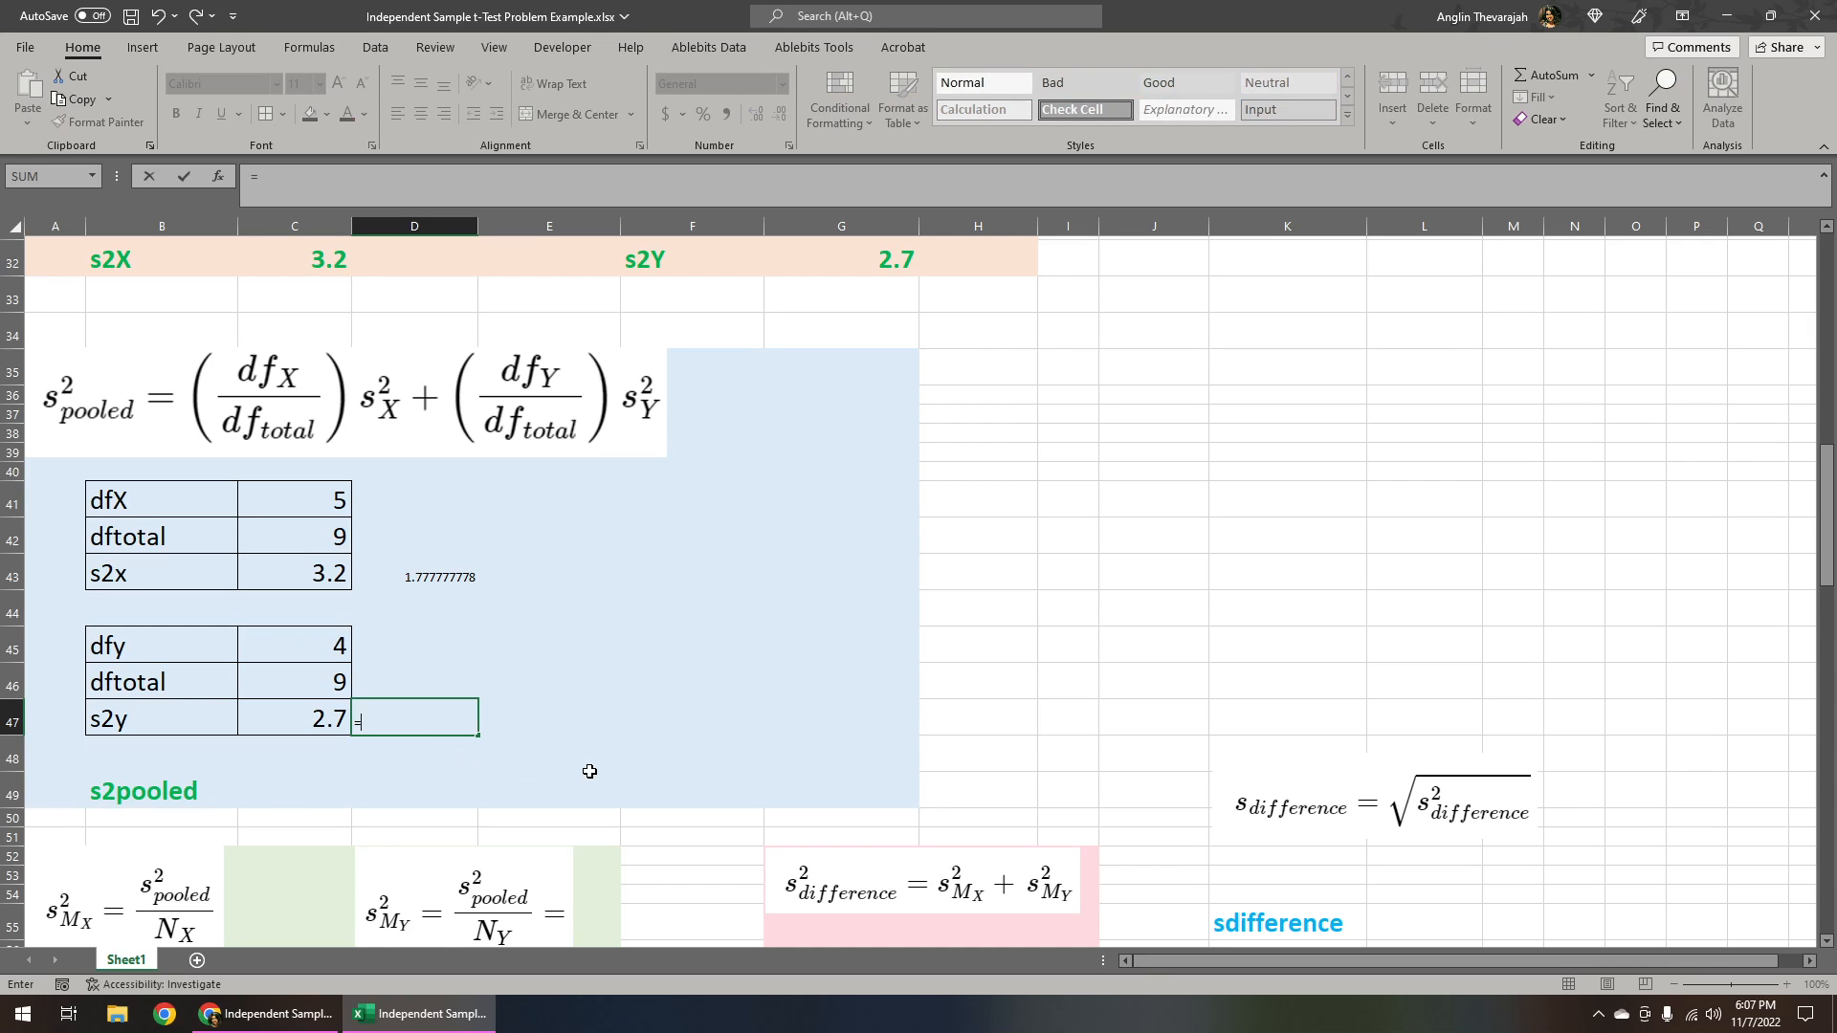
{"action": "left_click", "coordinate": [308, 652]}
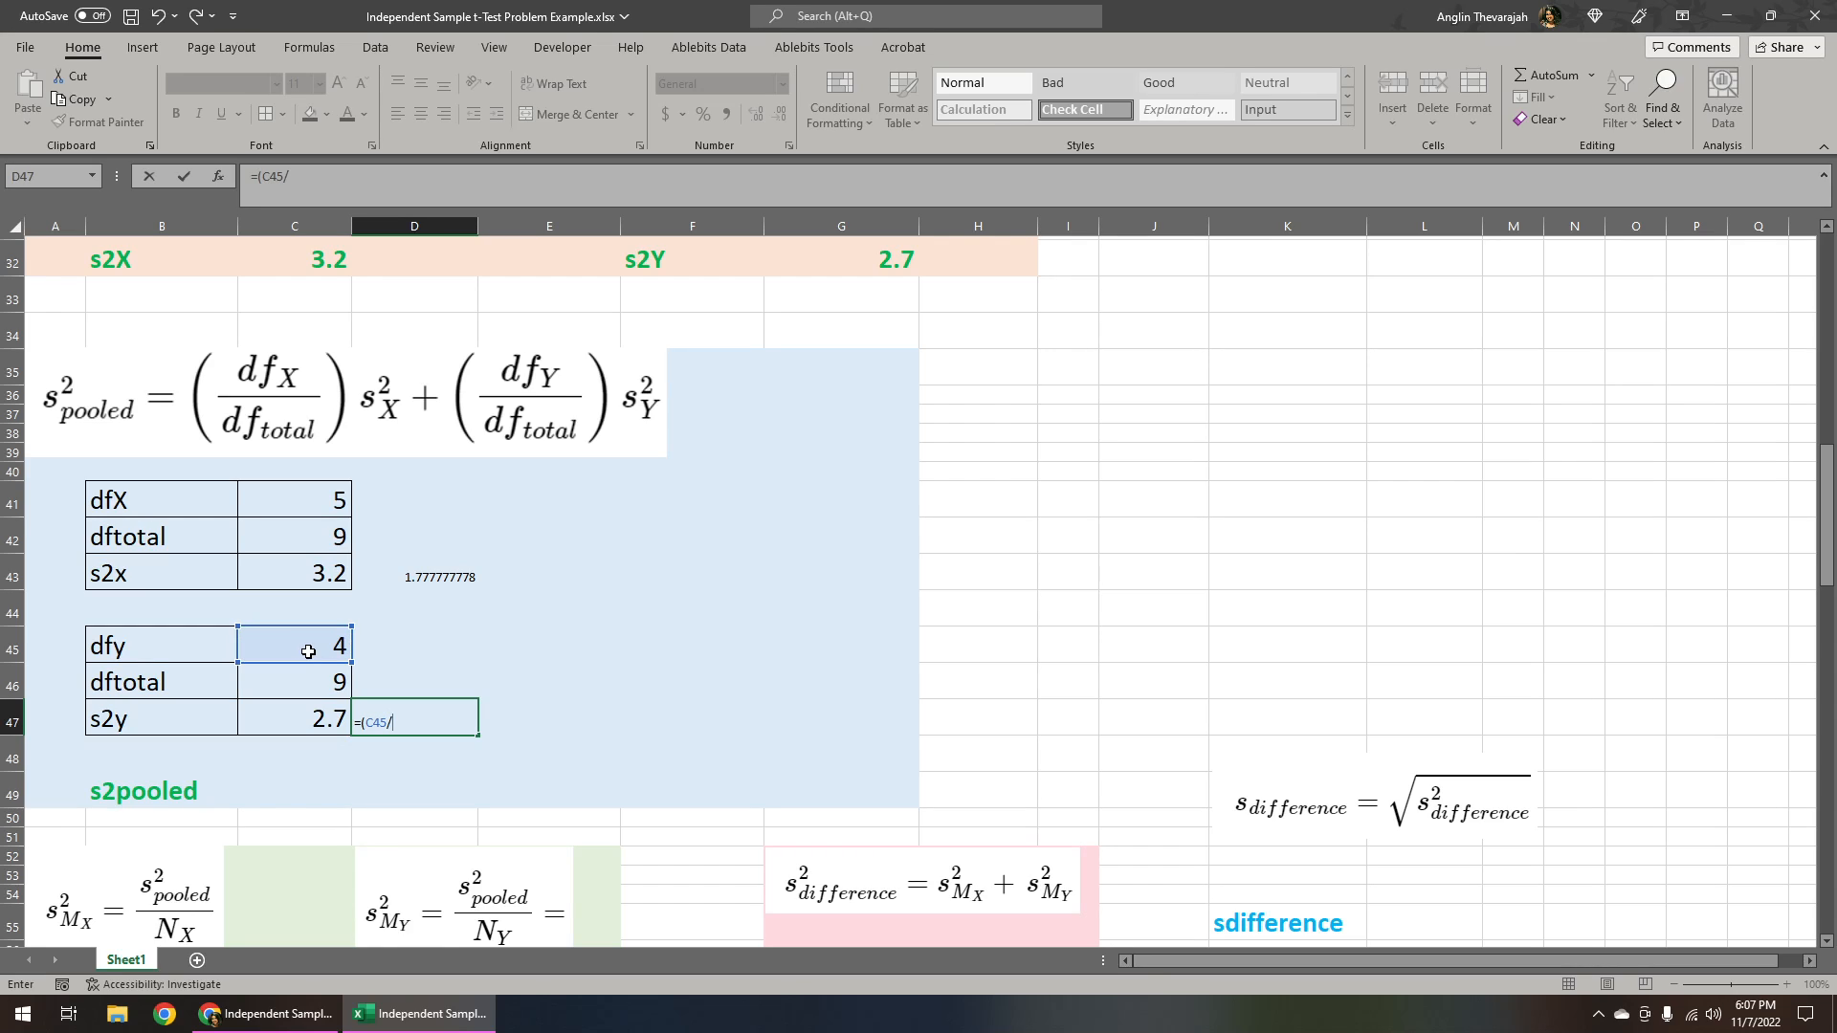
{"action": "type", "text": "/"}
{"action": "left_click", "coordinate": [309, 670]}
{"action": "type", "text": ")"}
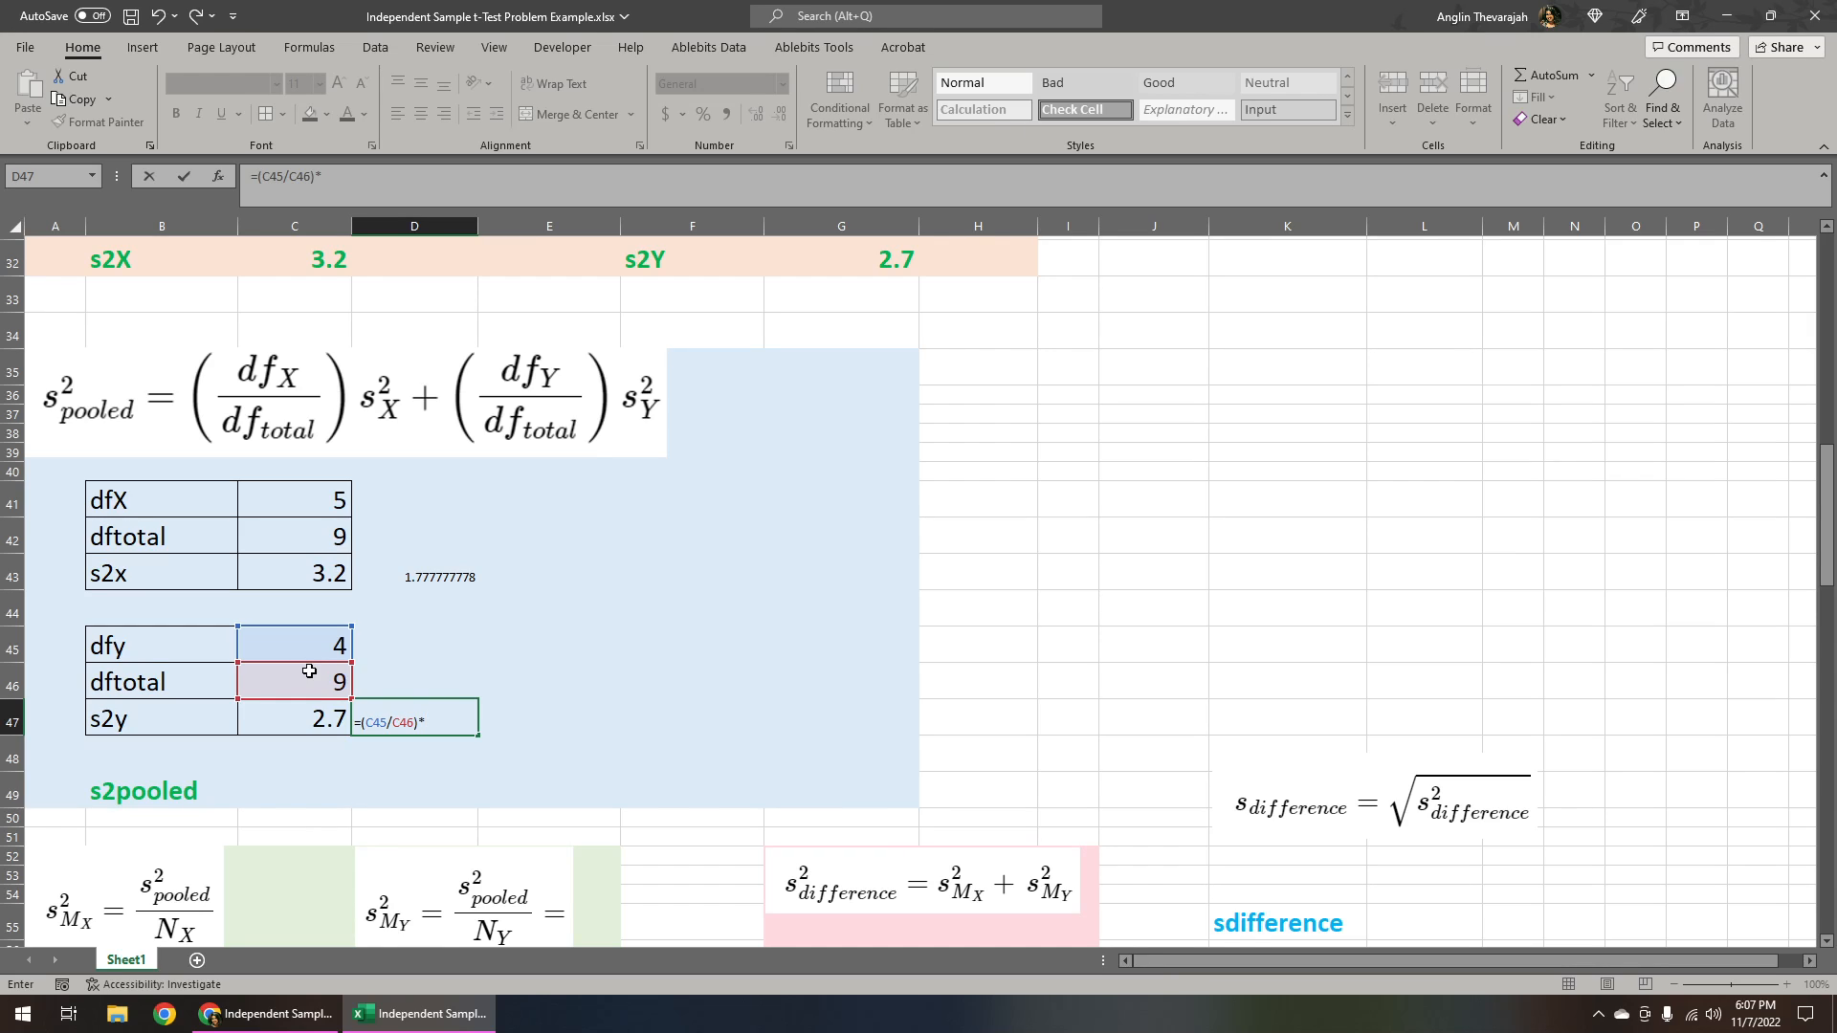
{"action": "type", "text": "*"}
{"action": "left_click", "coordinate": [321, 715]}
{"action": "key", "text": "Return"}
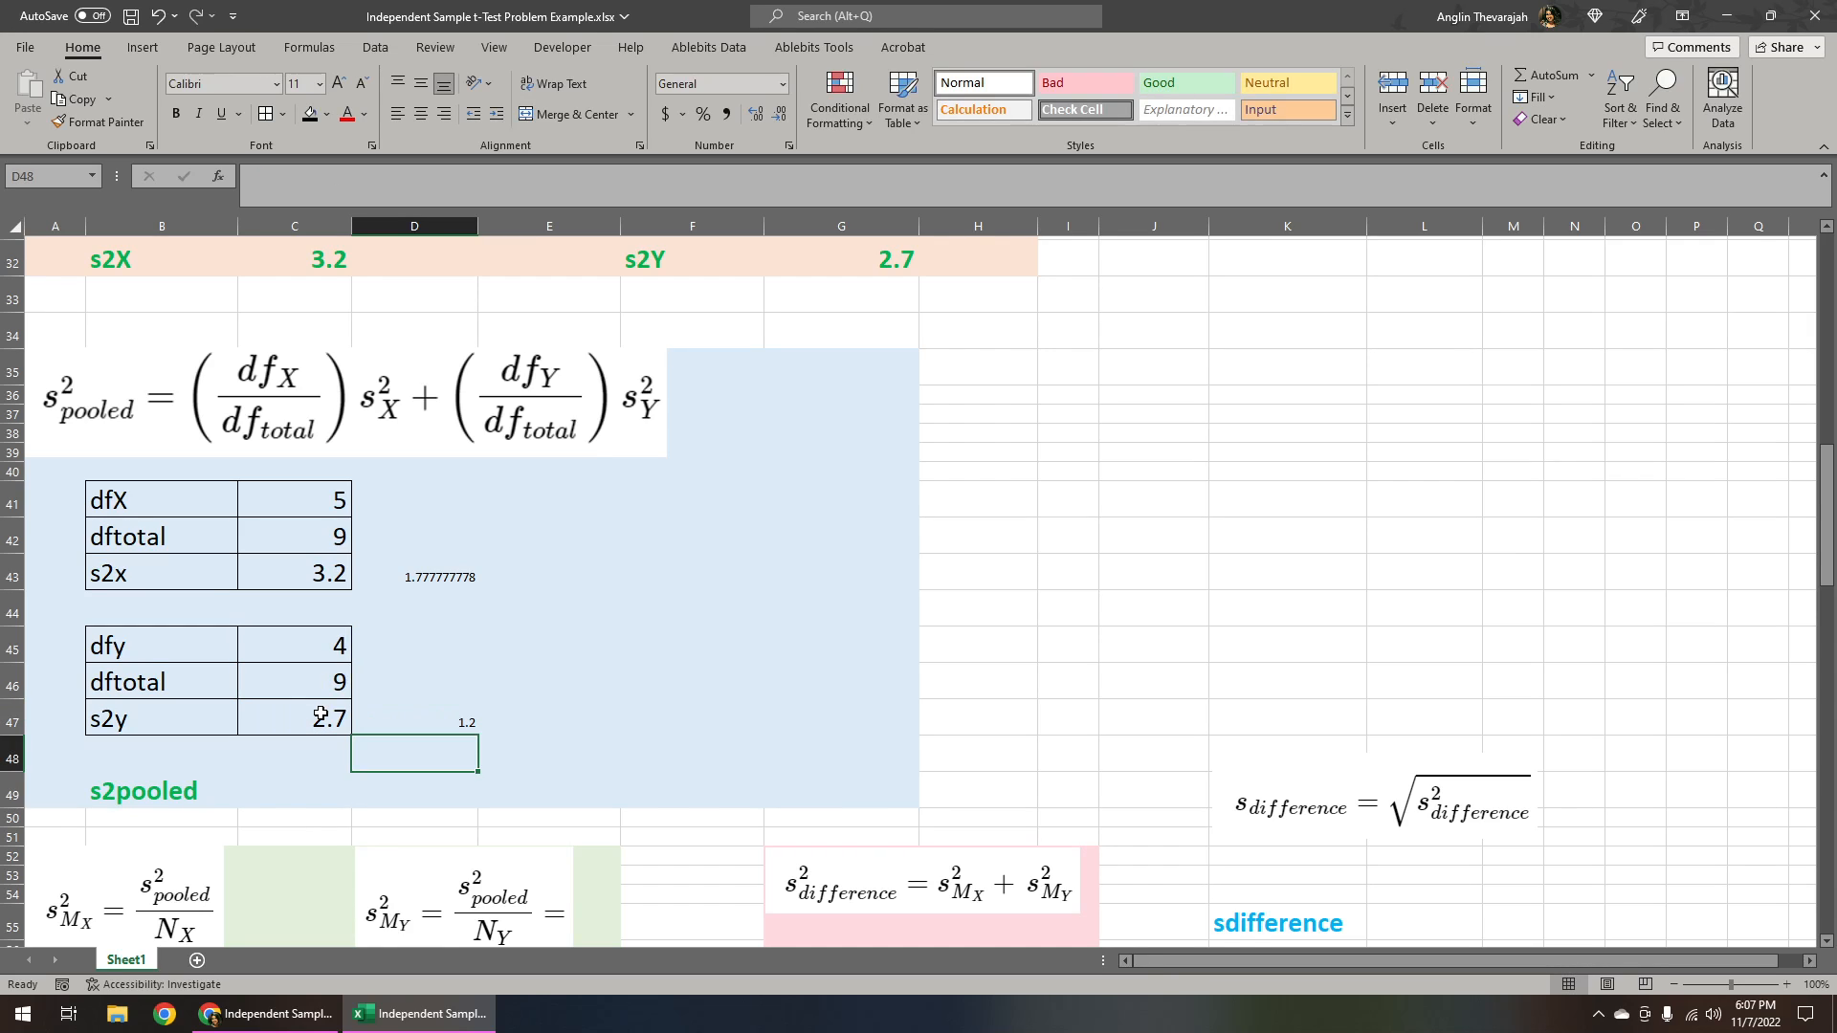
Step: Format D43:D47 in bold red and enlarge the font to match the neighbouring table values
{"action": "left_click_drag", "start_coordinate": [422, 584], "coordinate": [416, 717]}
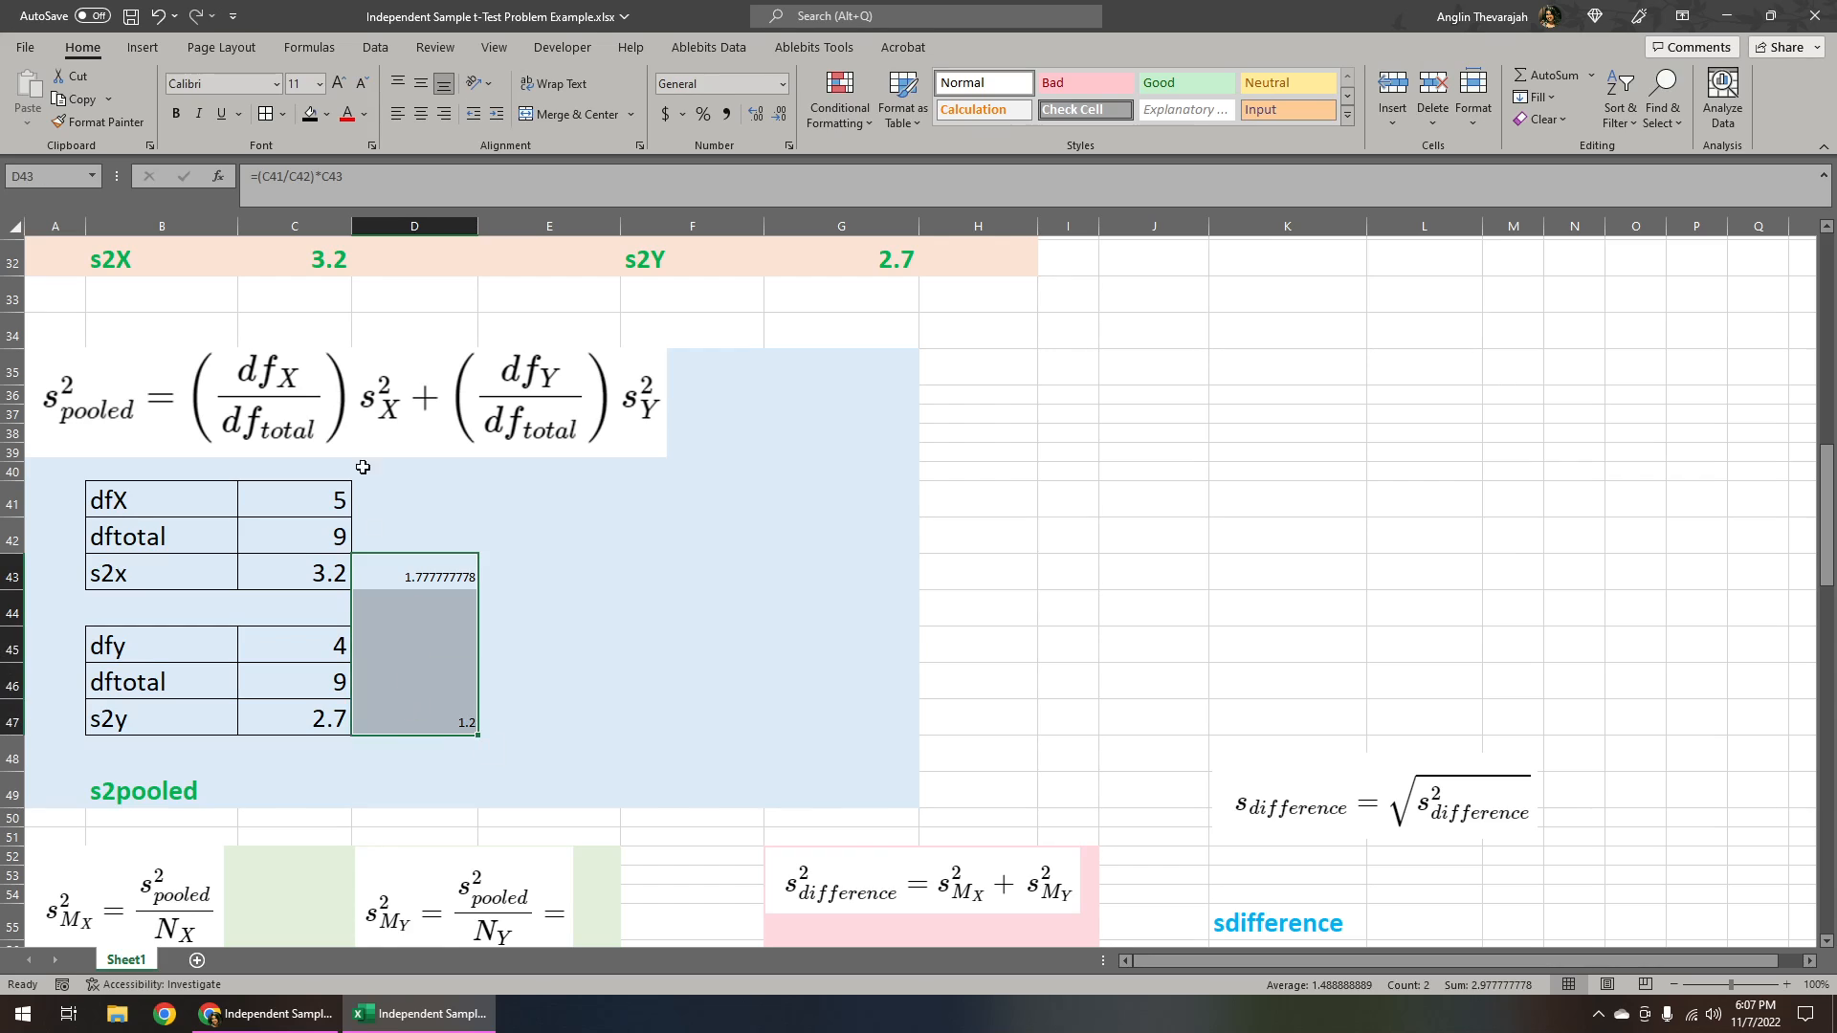
{"action": "left_click", "coordinate": [346, 121]}
{"action": "left_click", "coordinate": [175, 114]}
{"action": "left_click", "coordinate": [297, 86]}
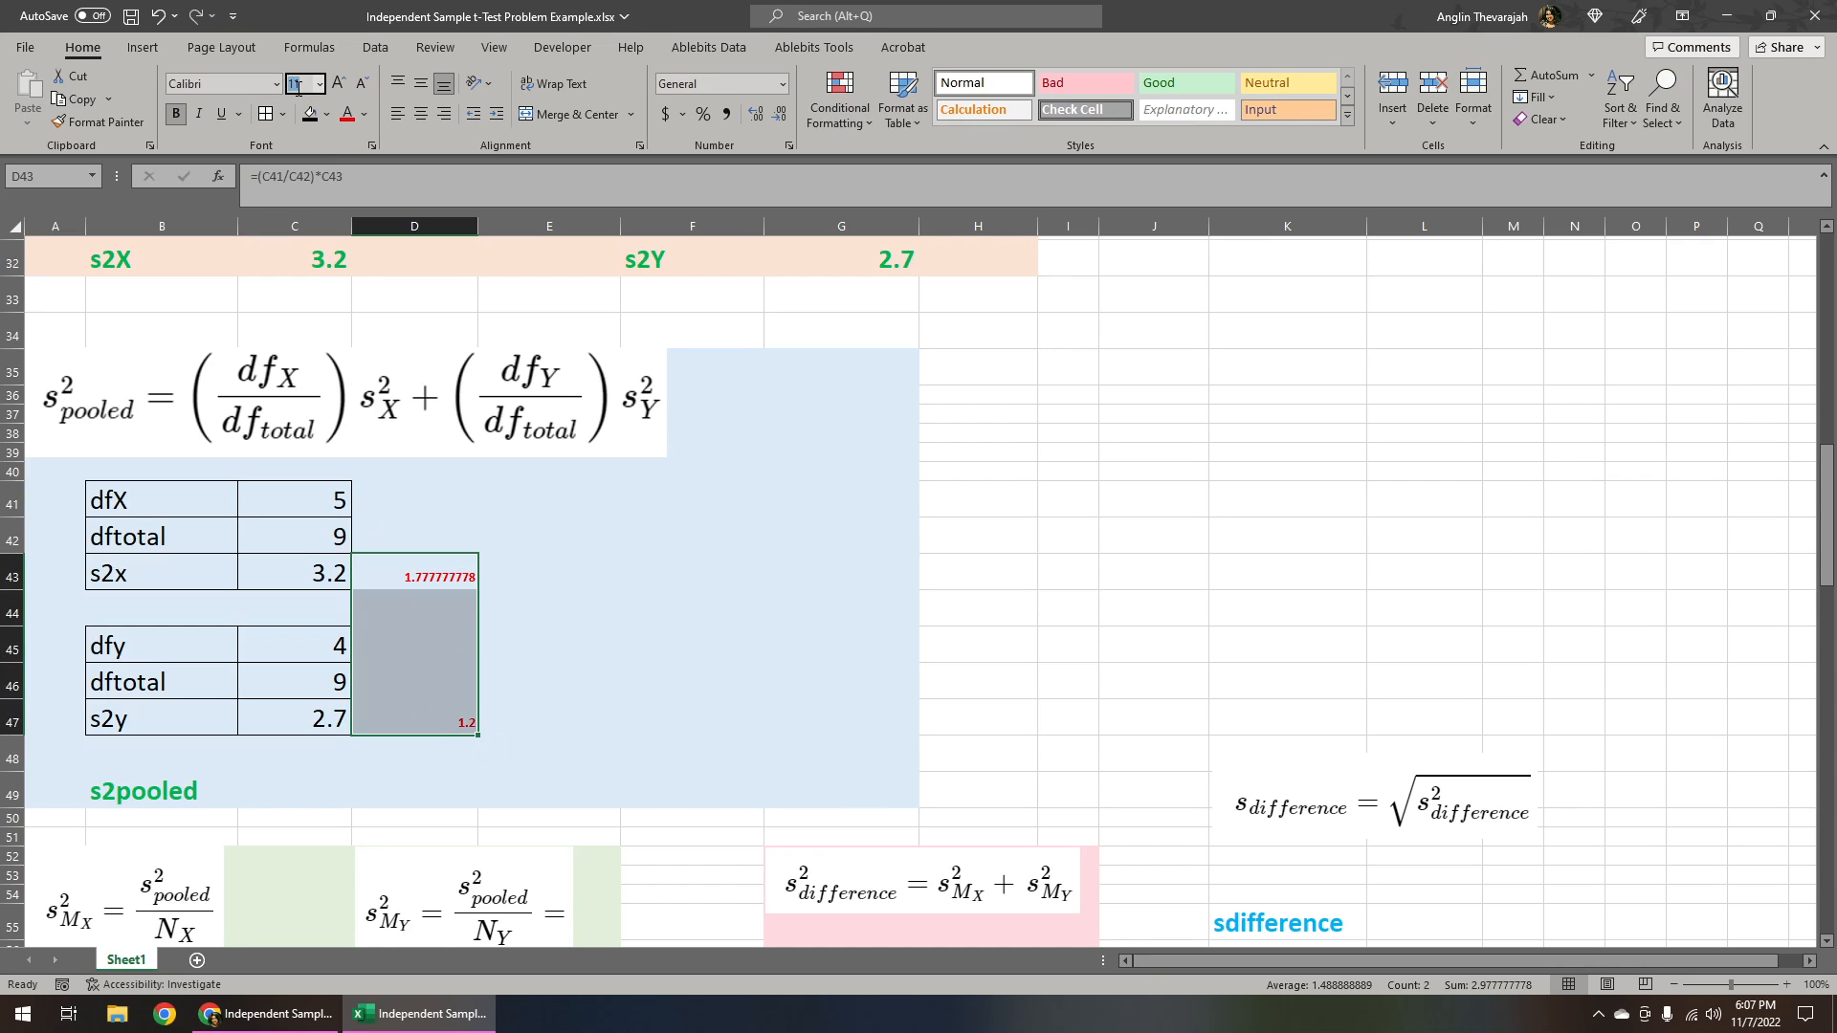
{"action": "key", "text": "Return"}
{"action": "left_click", "coordinate": [668, 594]}
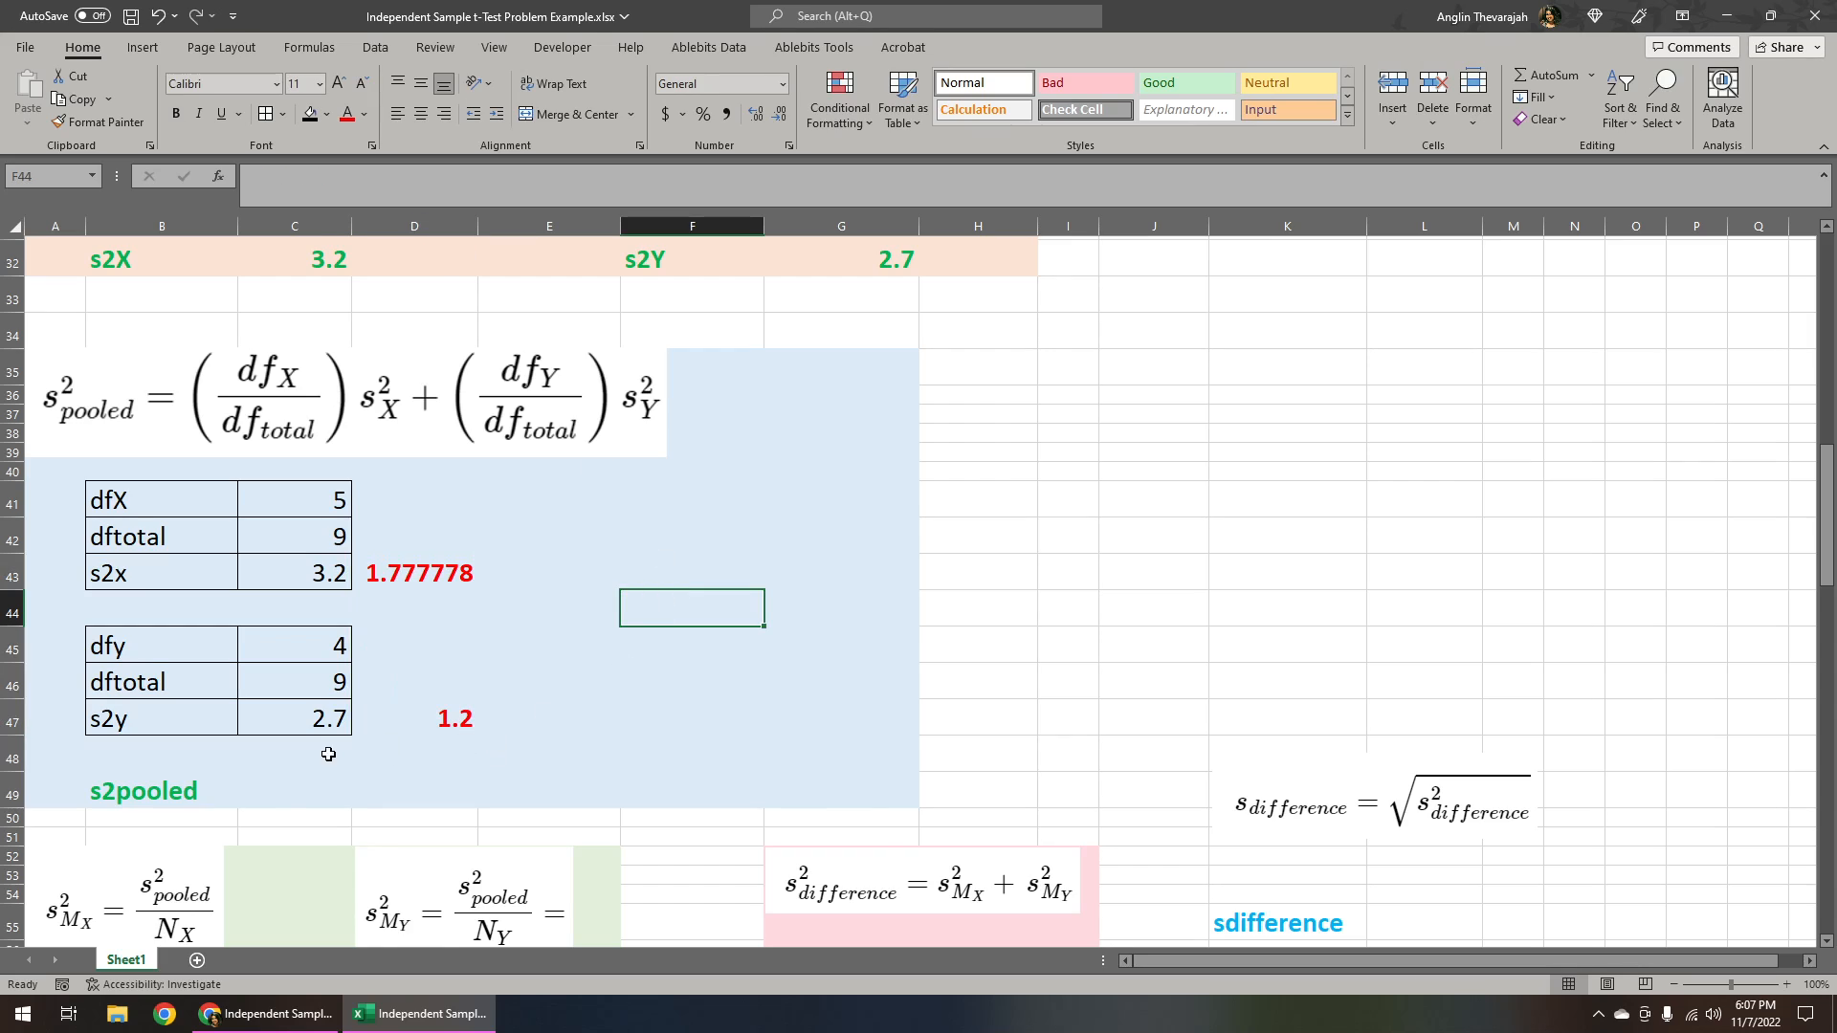
Step: Calculate s2pooled in C49 by adding the two group terms with =D43+D47
{"action": "left_click", "coordinate": [309, 792]}
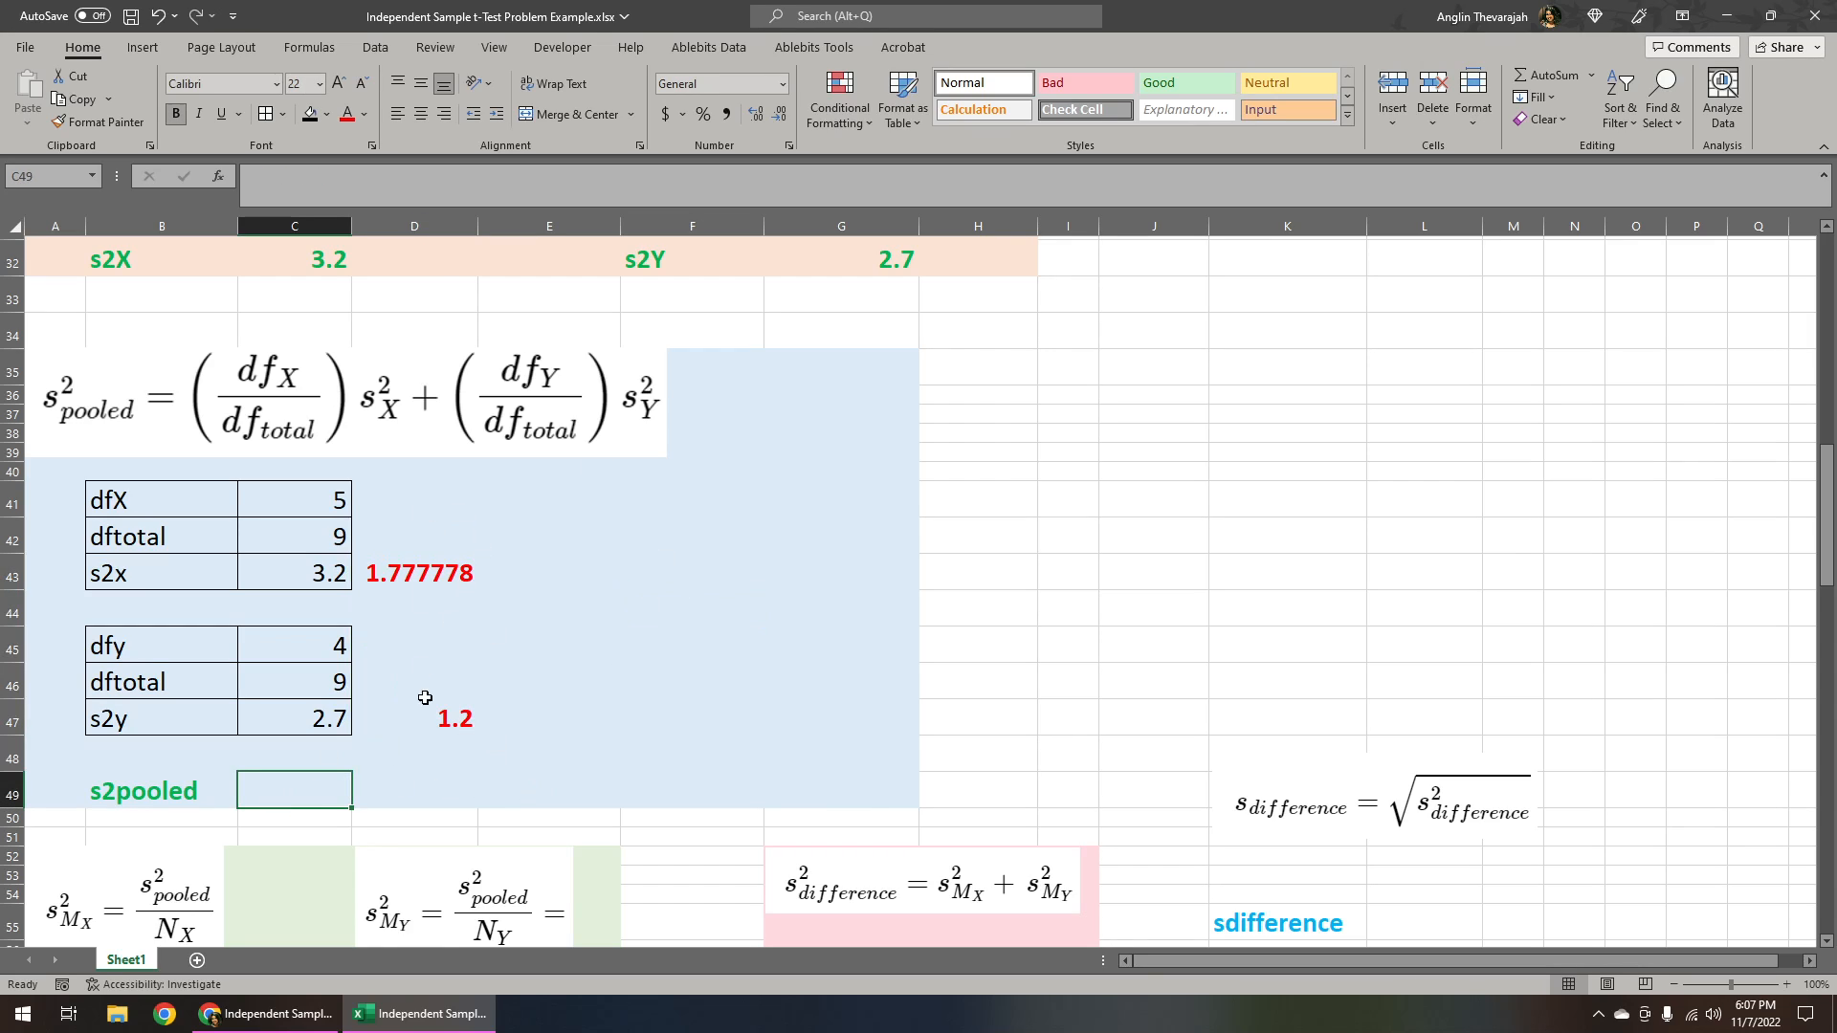
{"action": "type", "text": "="}
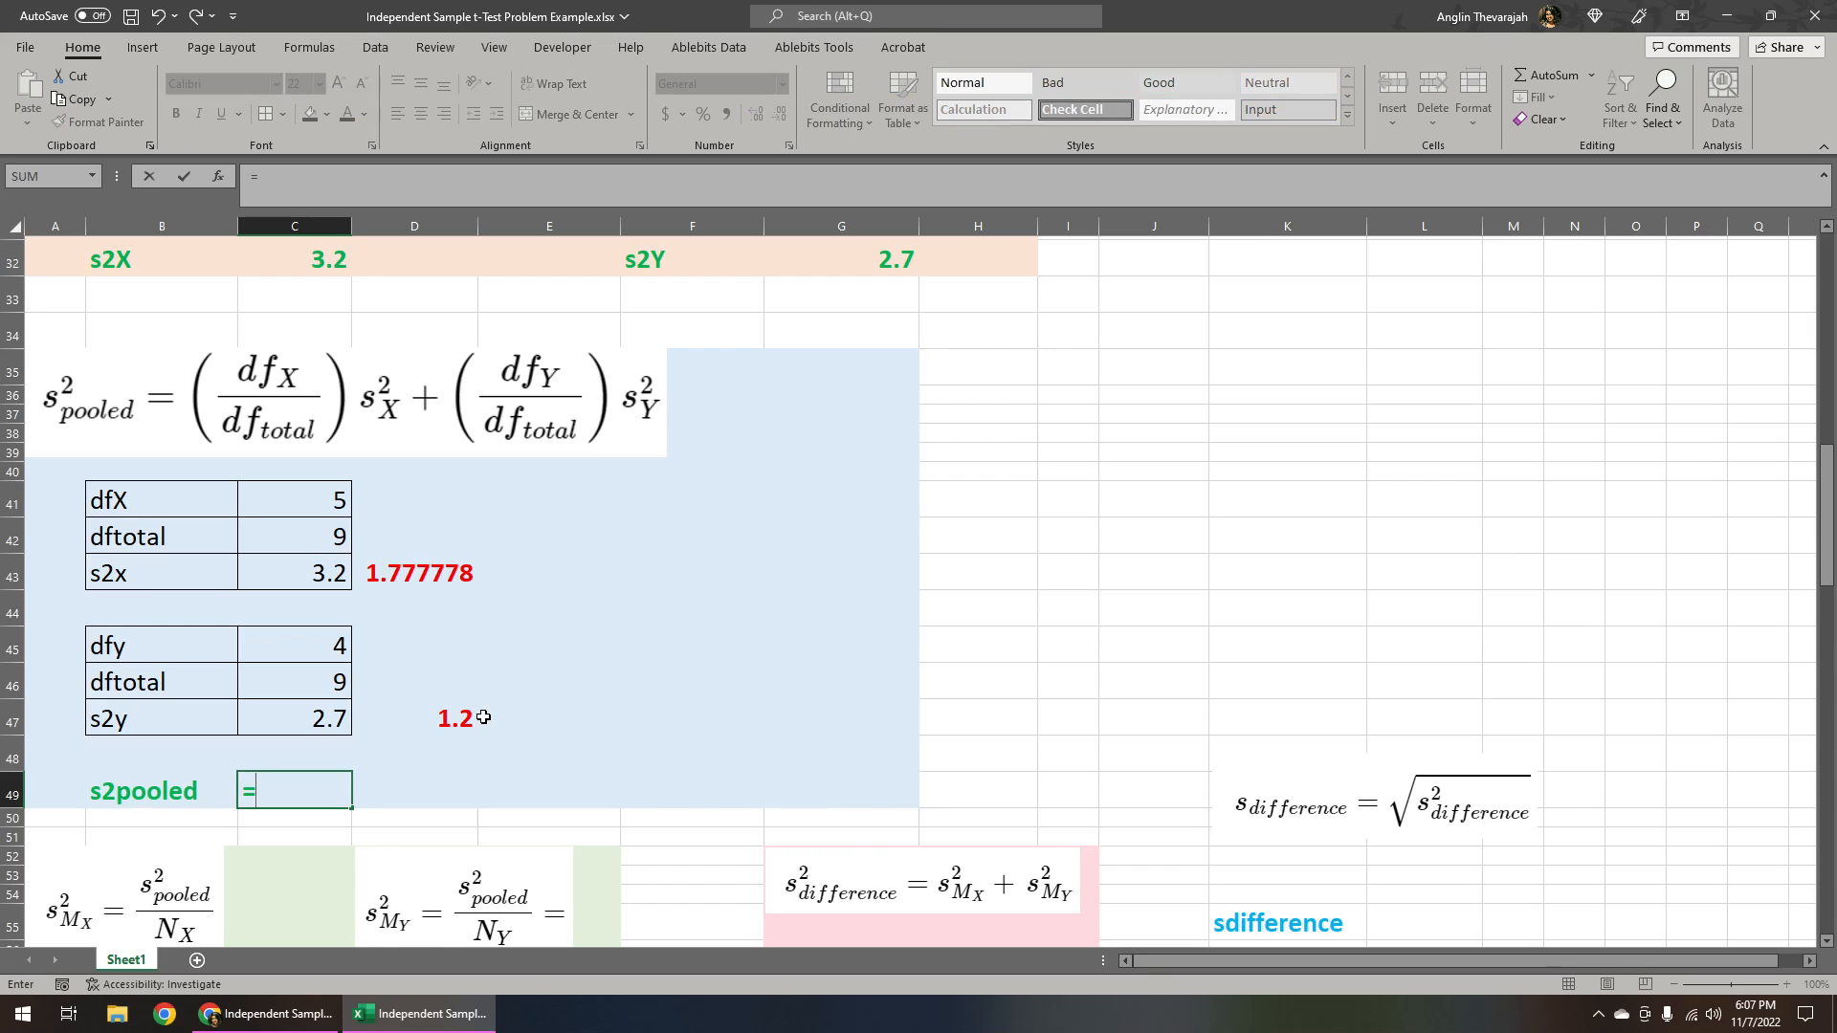
{"action": "left_click", "coordinate": [423, 571]}
{"action": "type", "text": "+"}
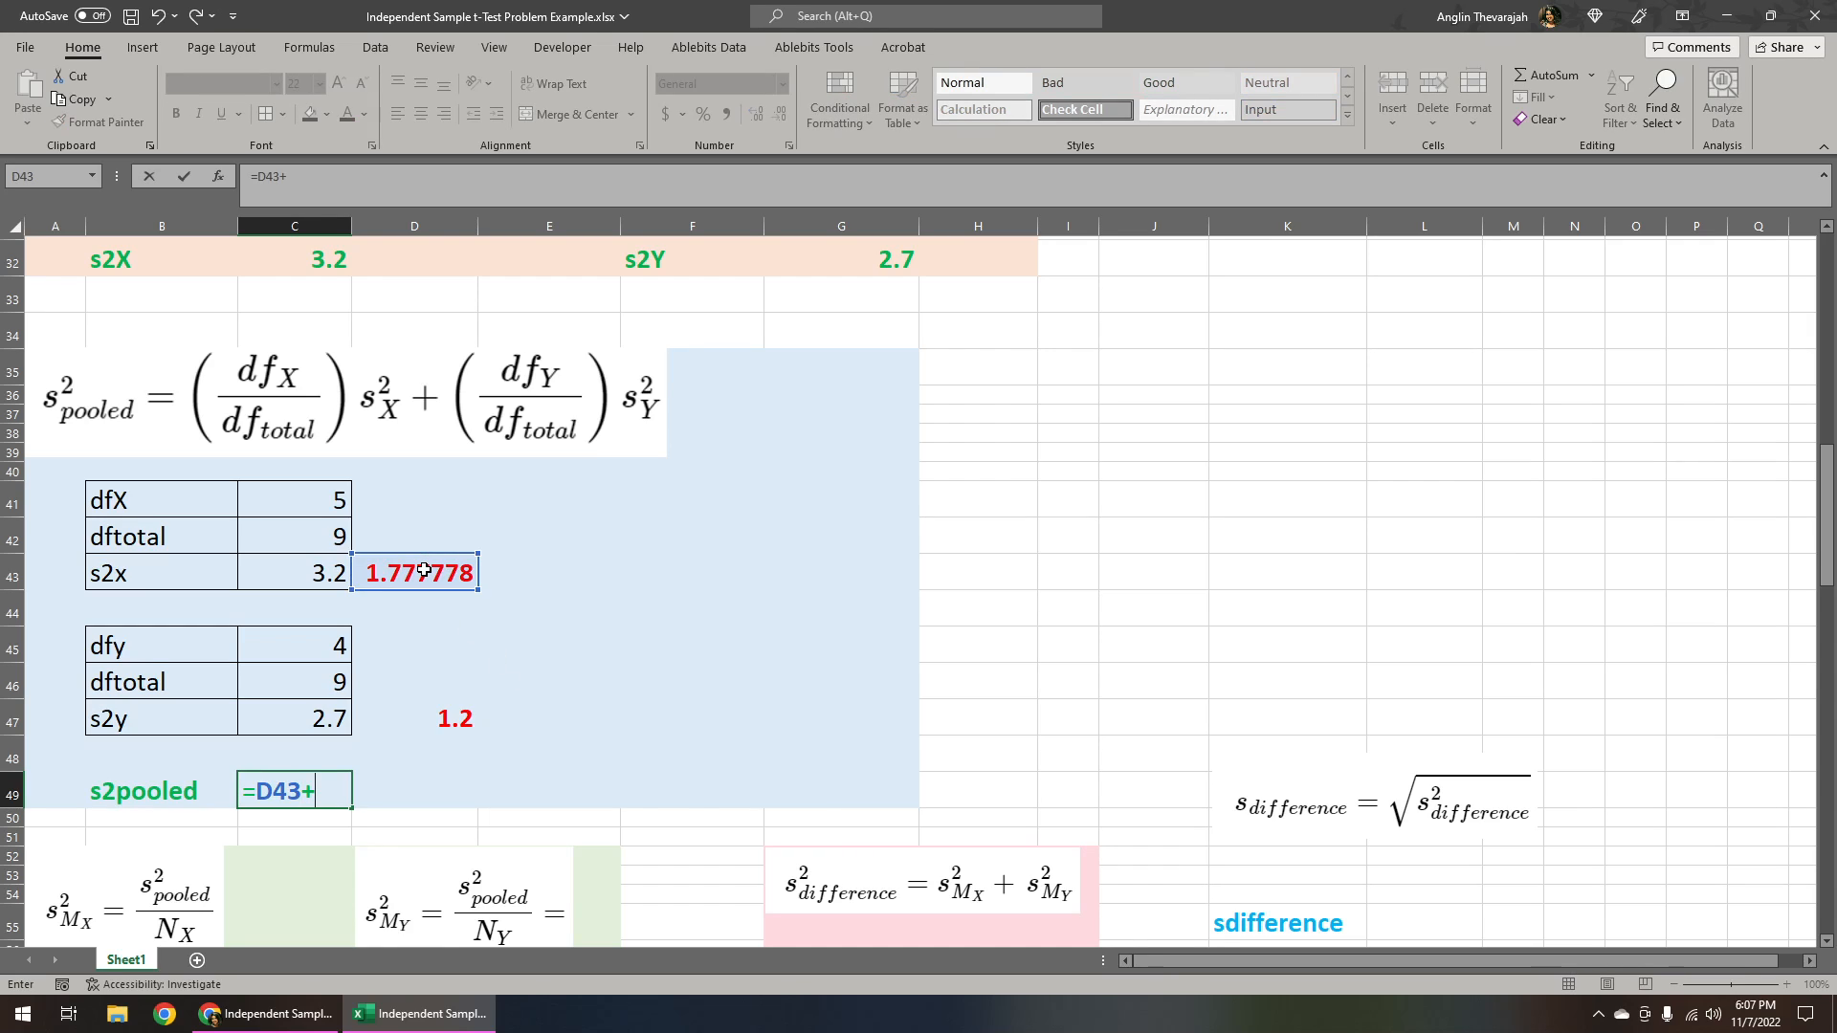
{"action": "left_click", "coordinate": [441, 714]}
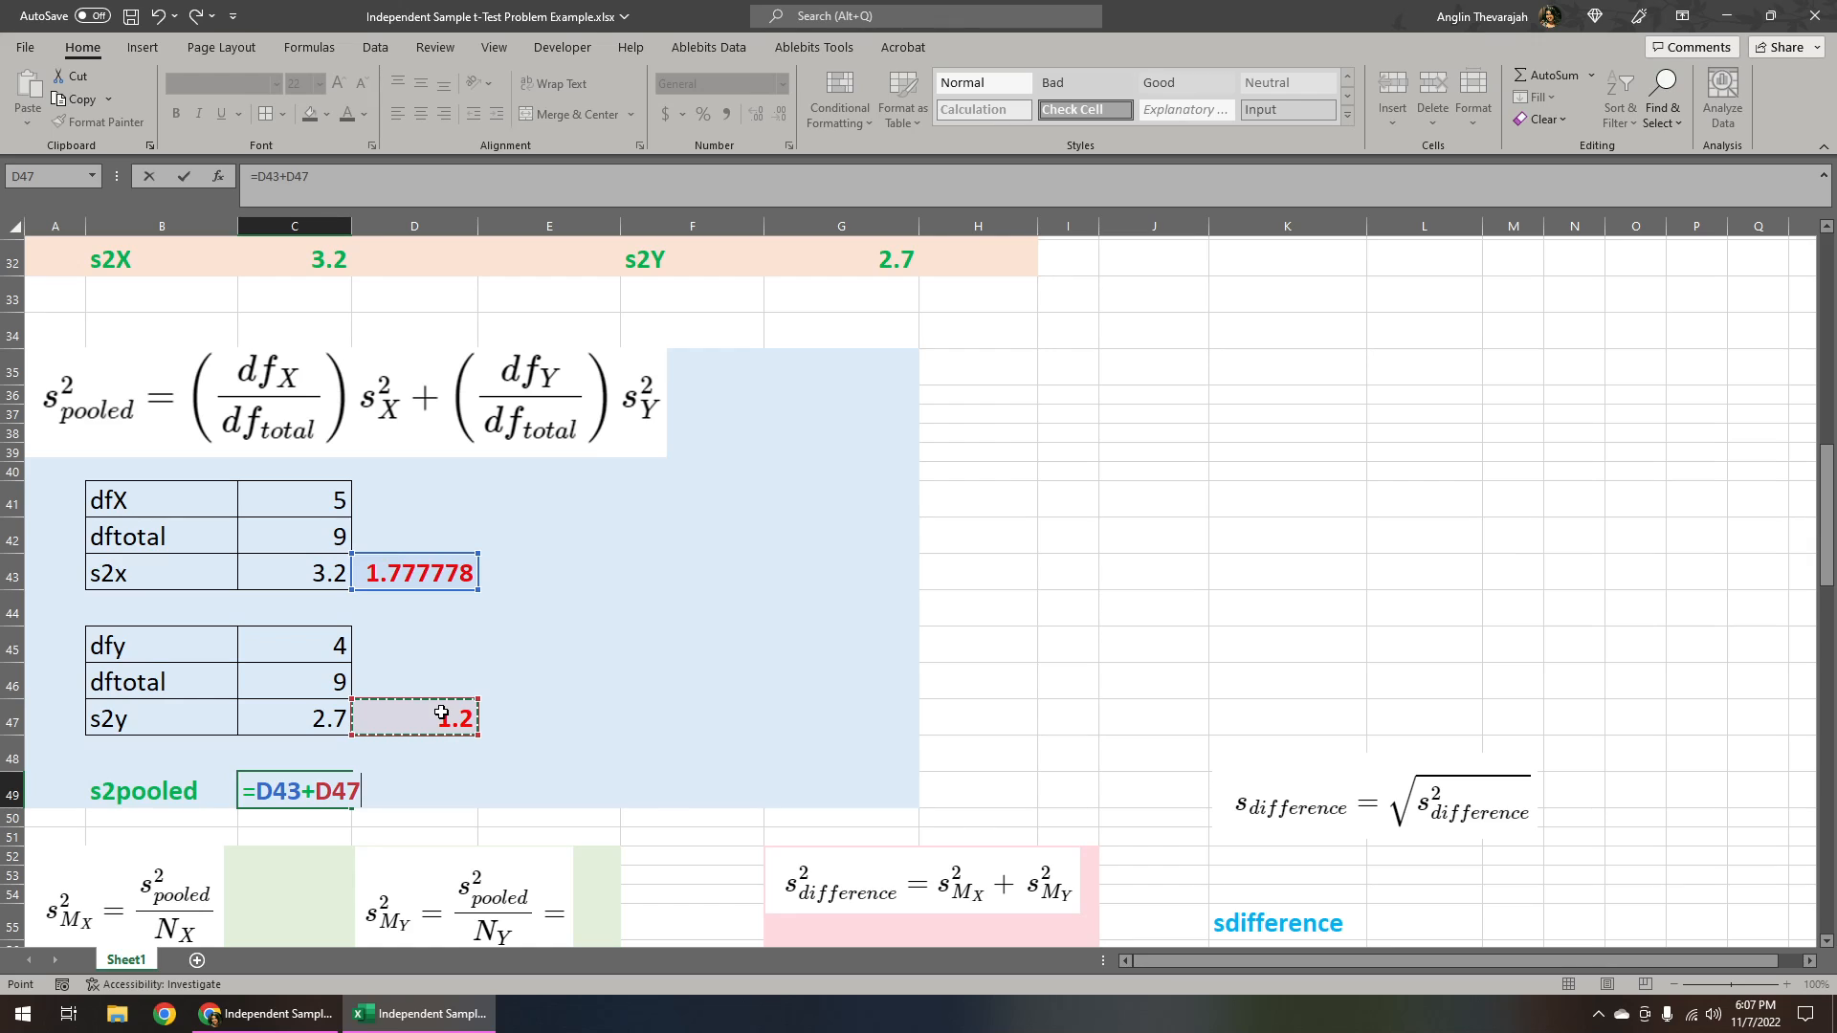
{"action": "key", "text": "Return"}
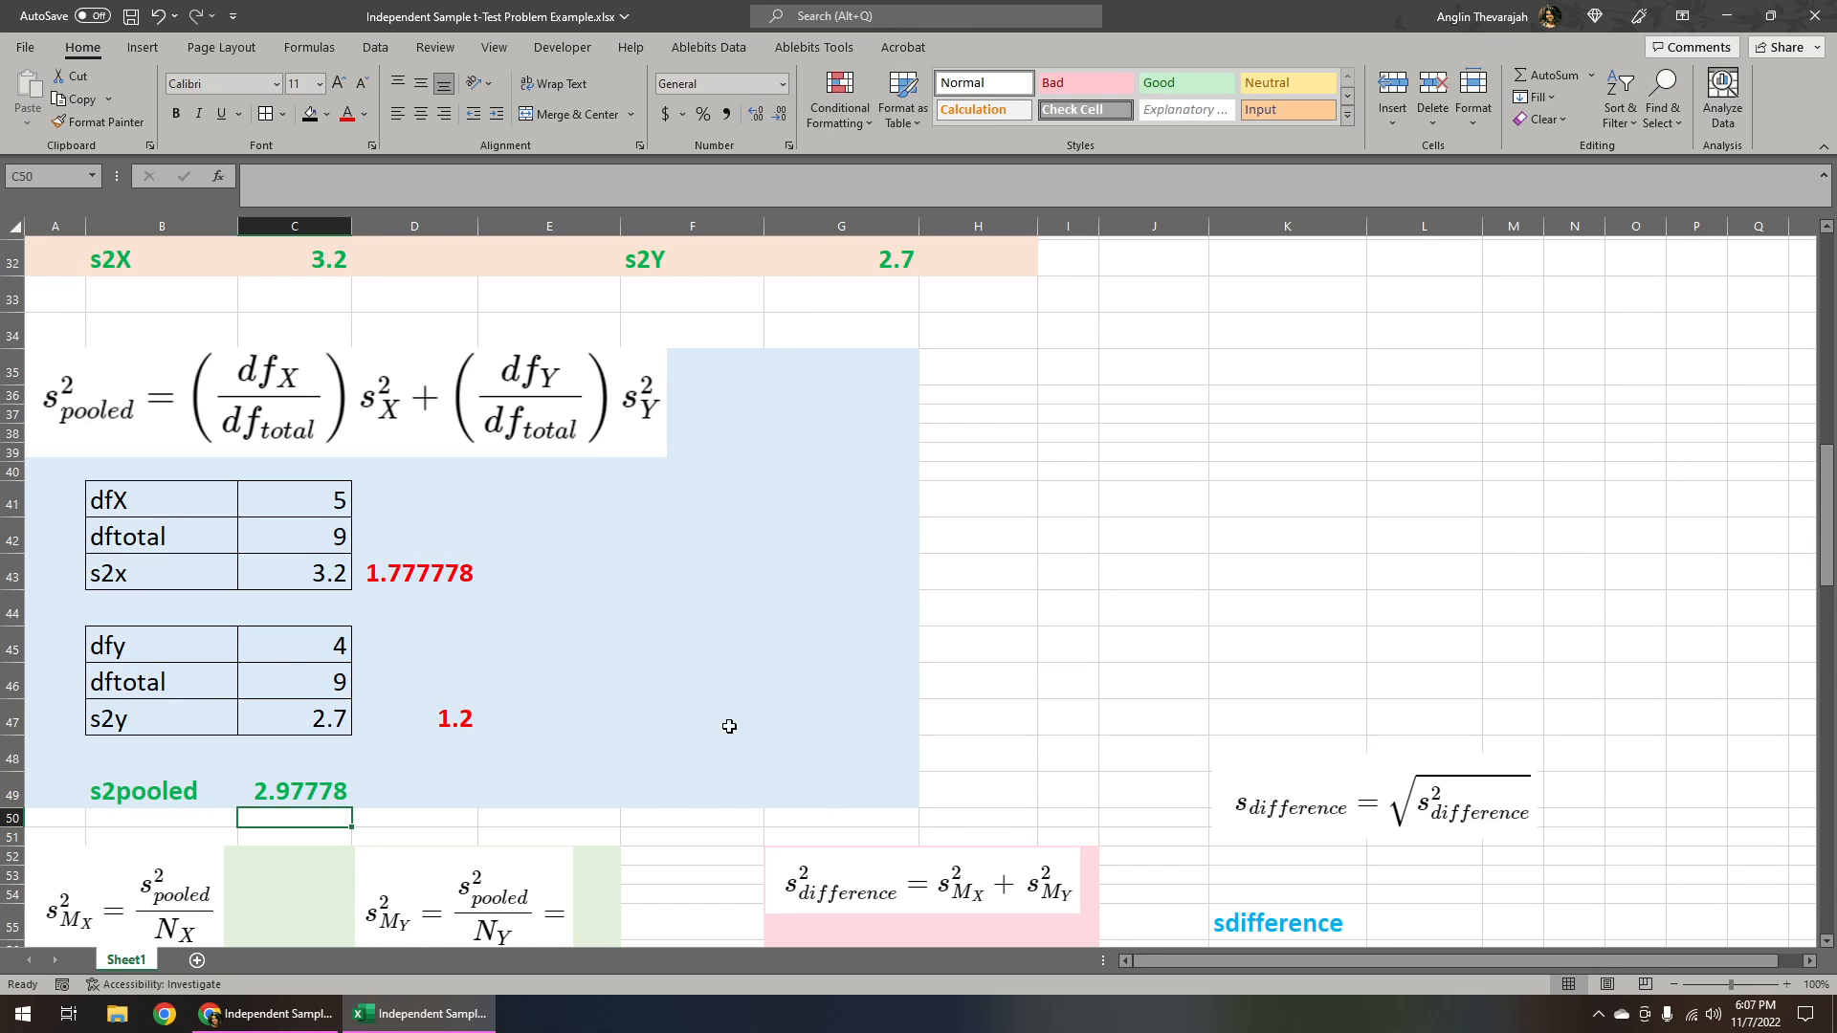
Step: Copy the s2pooled result from C49 and paste it as a plain value into both s2pooled cells, C60 and E60
{"action": "scroll", "coordinate": [558, 727], "scroll_direction": "down", "scroll_amount": 4}
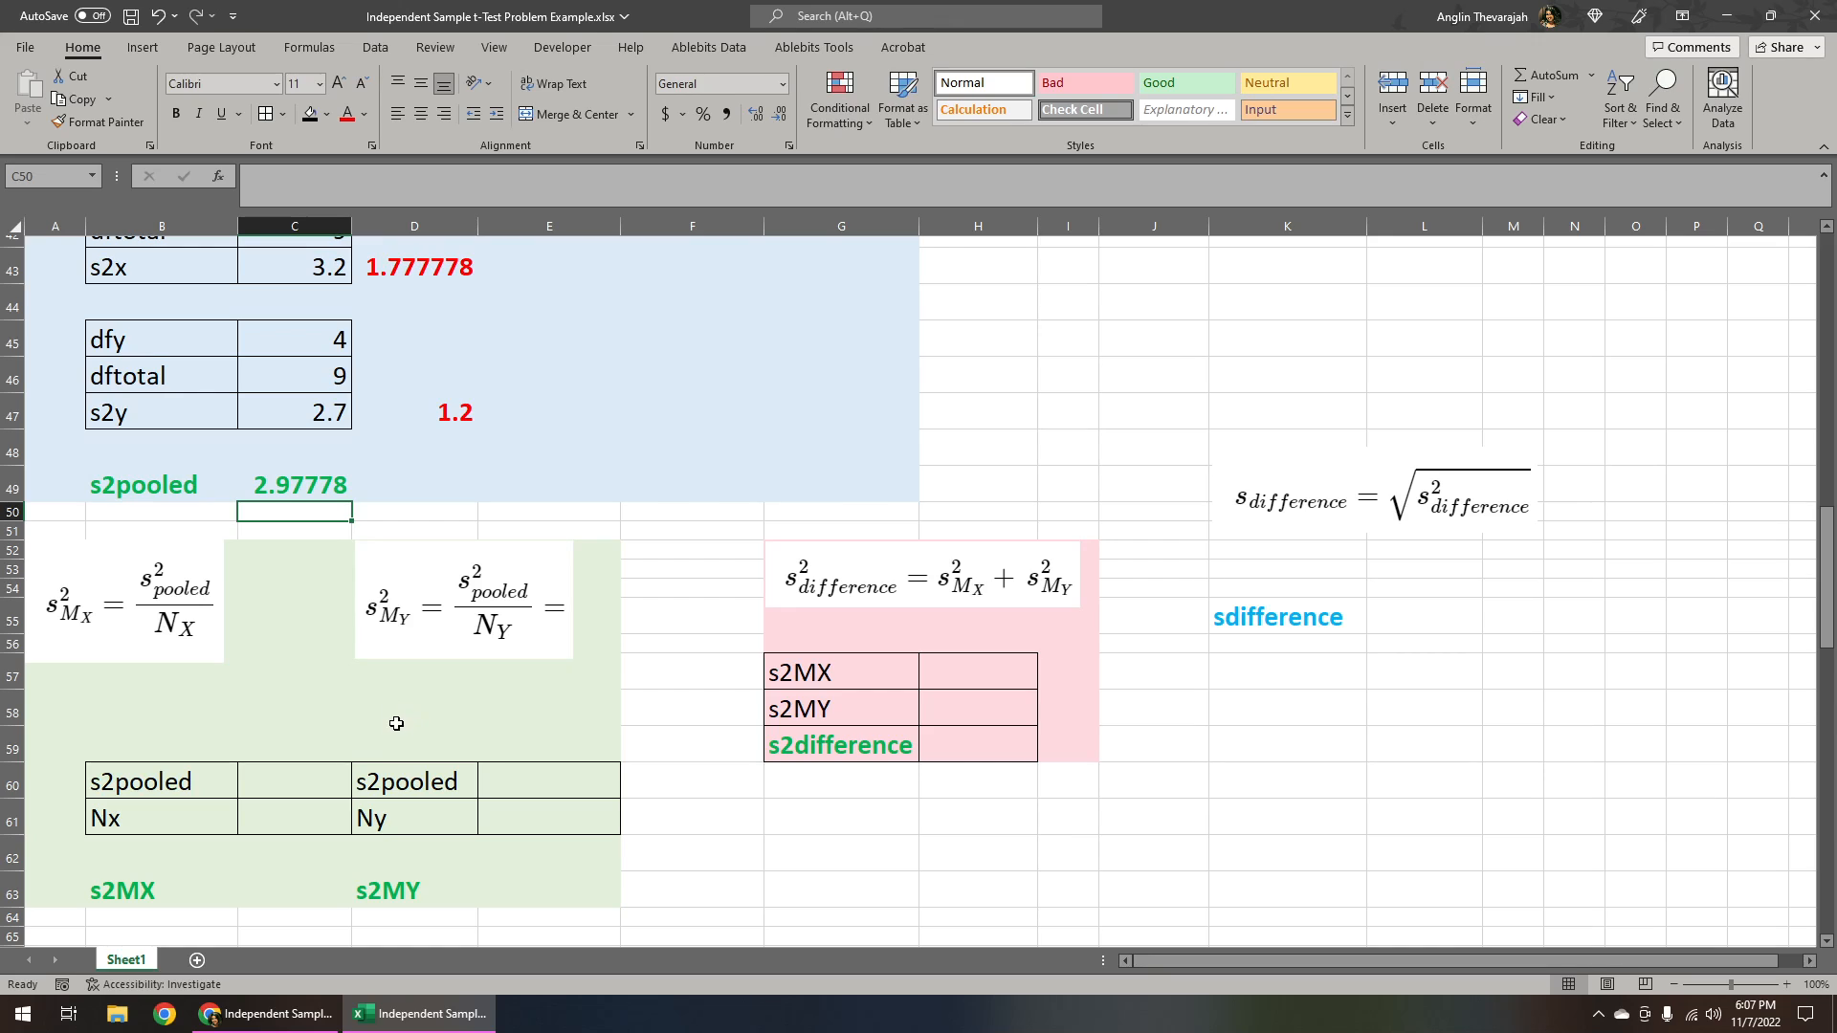
{"action": "left_click", "coordinate": [277, 475]}
{"action": "key", "text": "ctrl+c"}
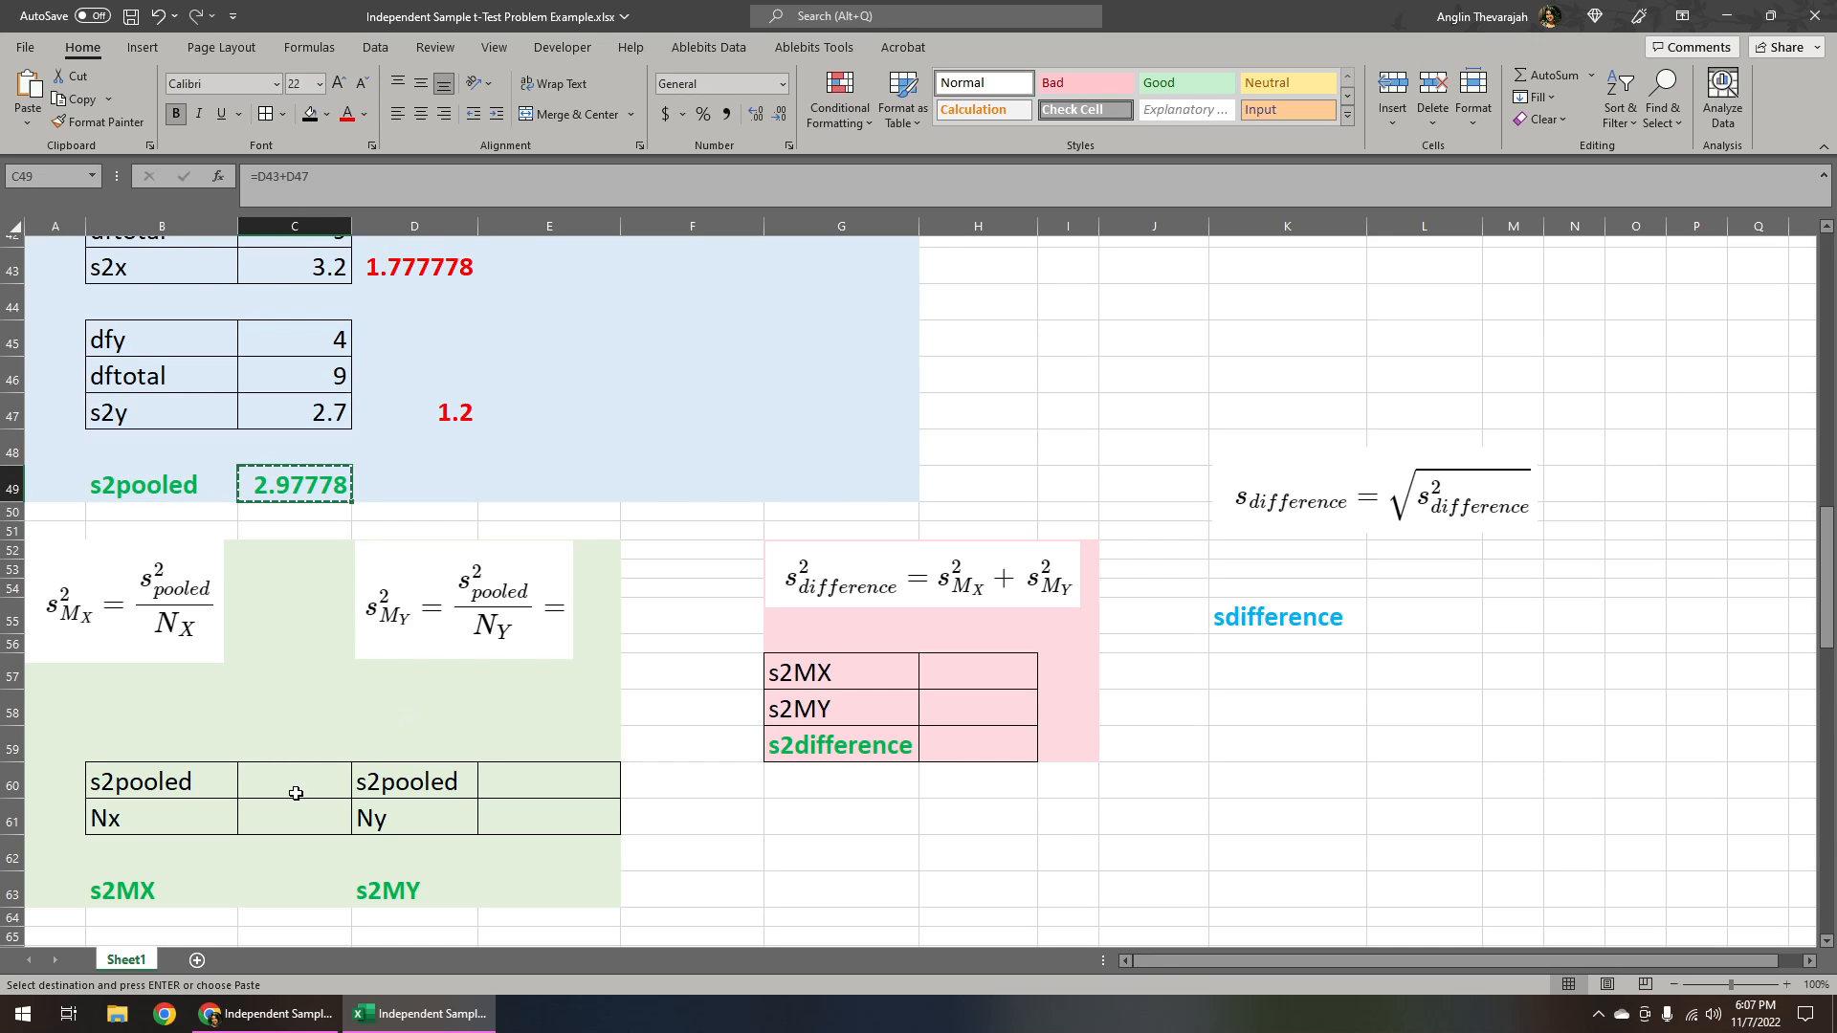
{"action": "right_click", "coordinate": [298, 789]}
{"action": "left_click", "coordinate": [379, 345]}
{"action": "right_click", "coordinate": [554, 766]}
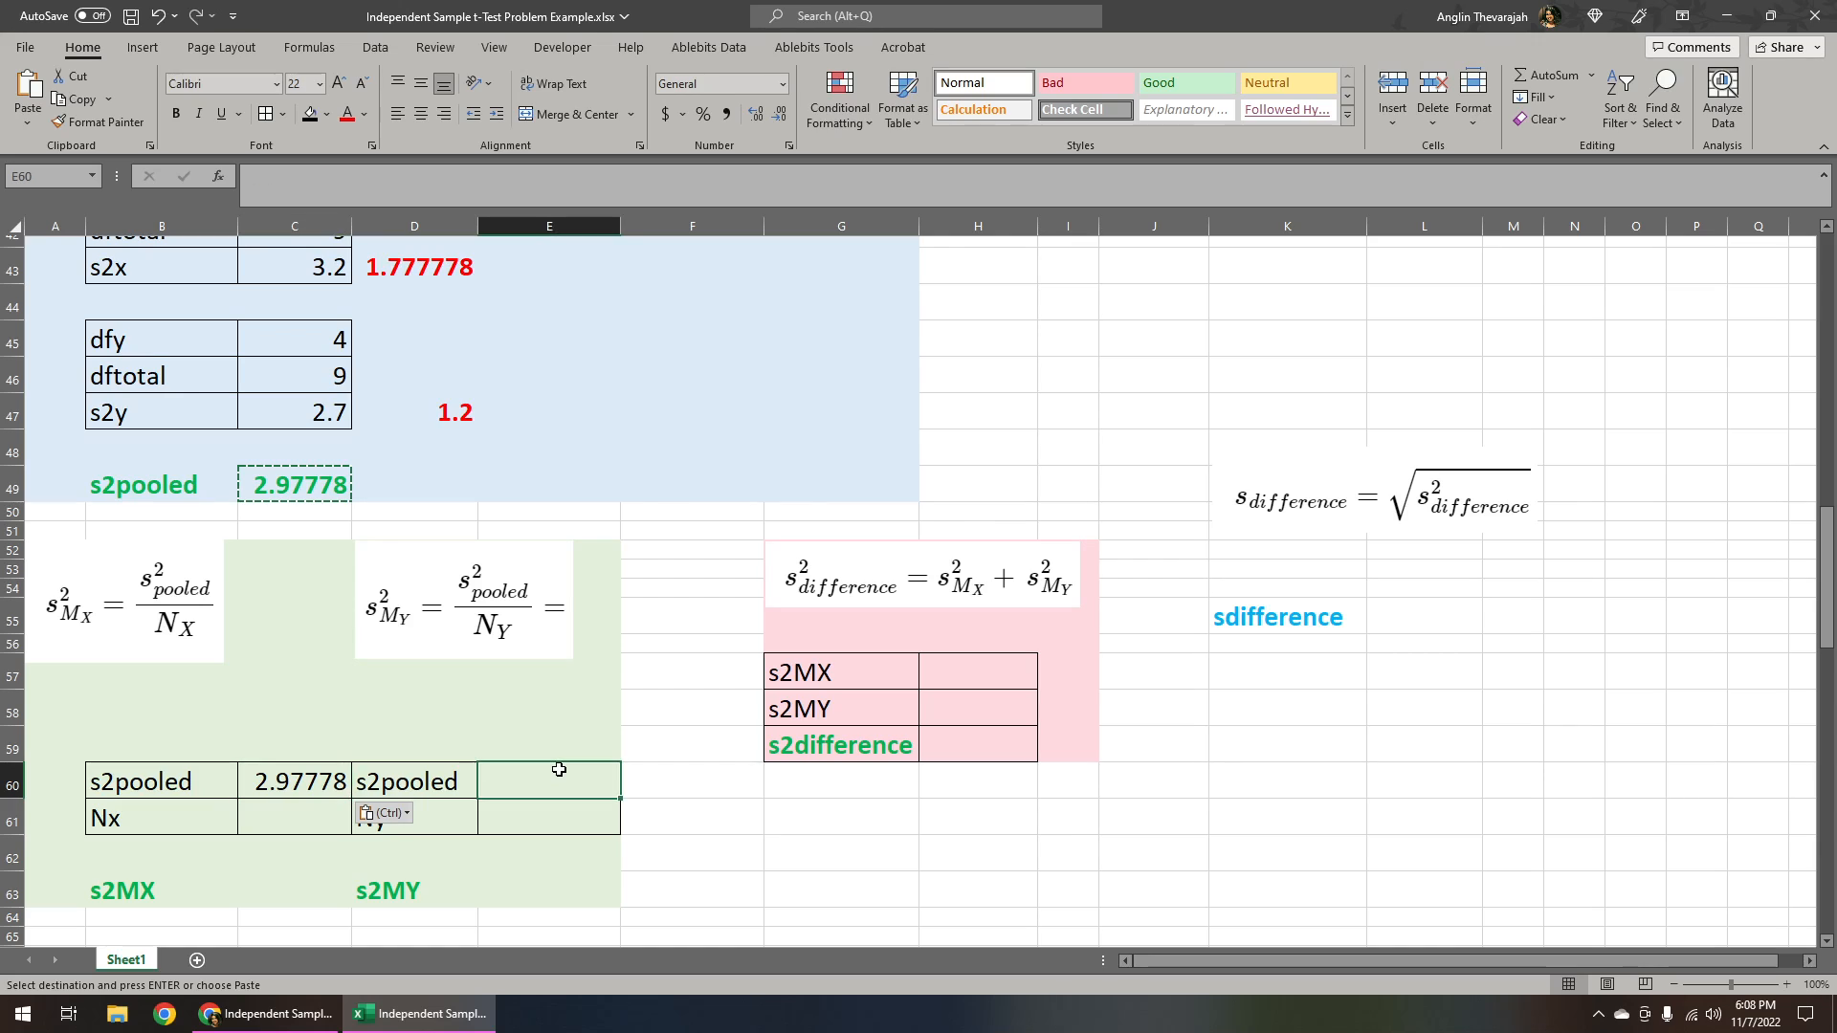
{"action": "left_click", "coordinate": [635, 336]}
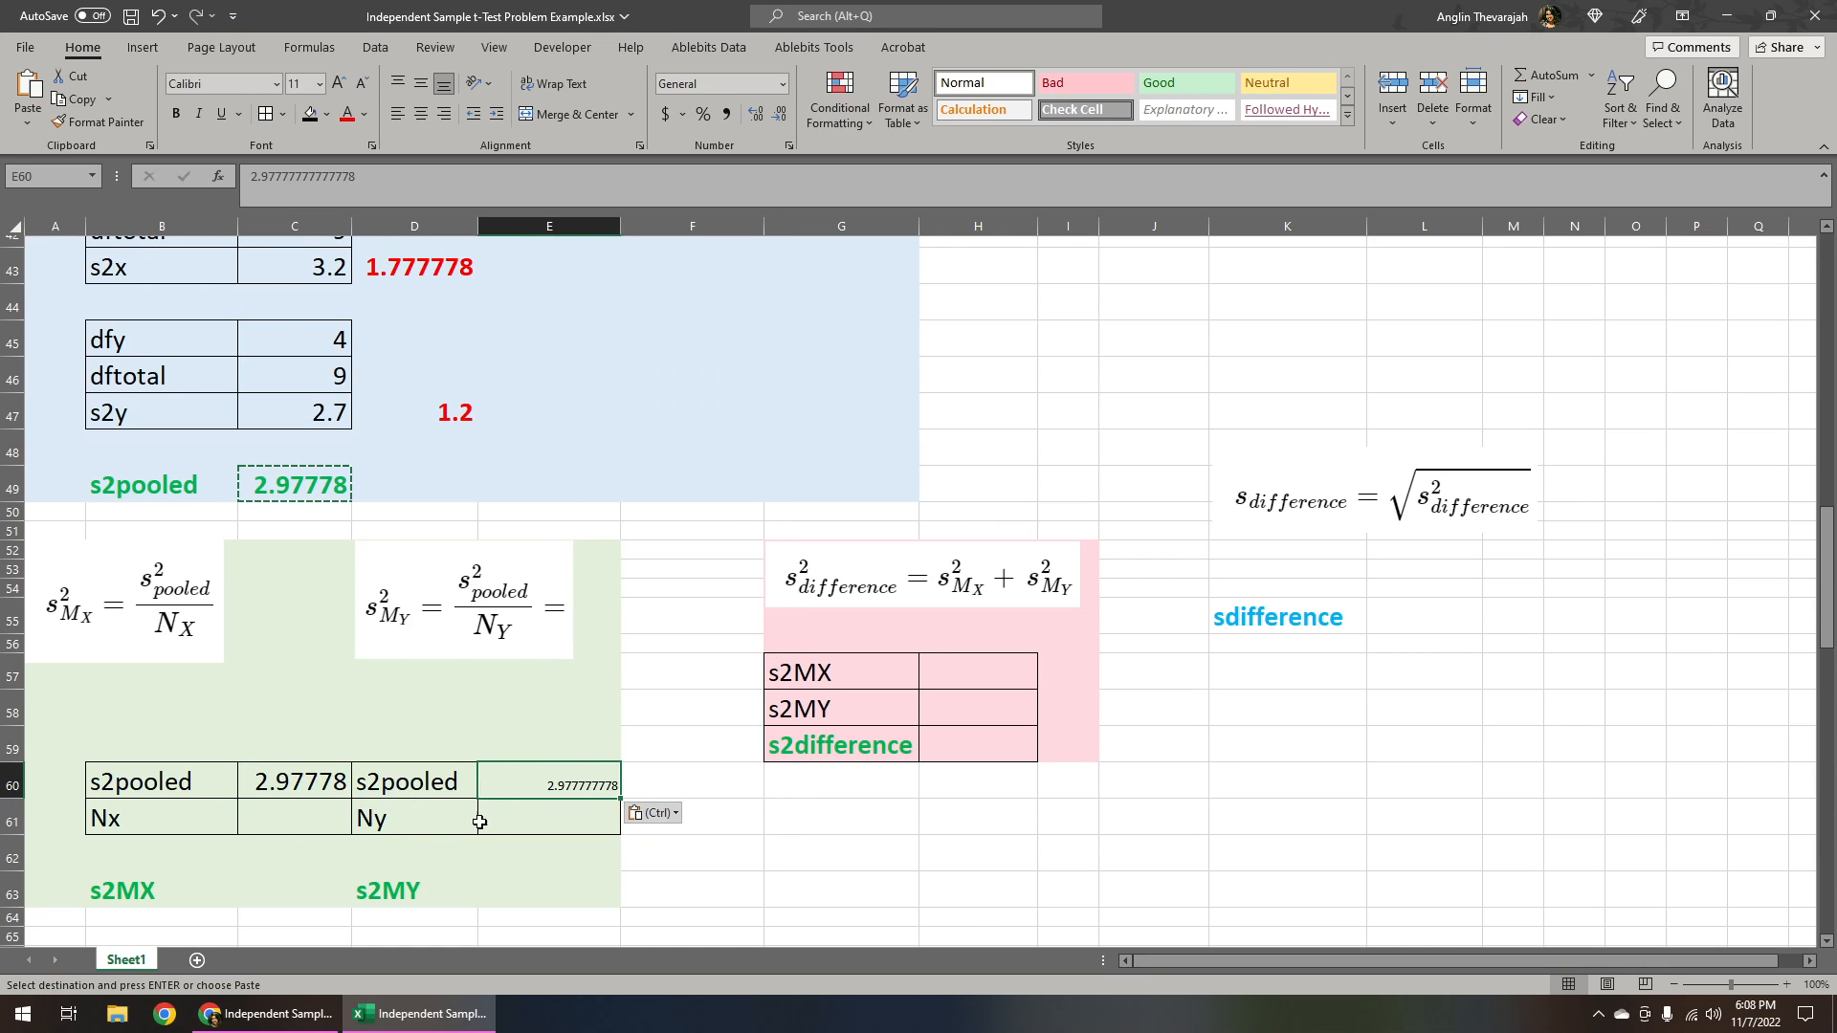
Step: Set the font size of the pasted s2pooled value in E60 to 22
{"action": "left_click", "coordinate": [296, 84]}
{"action": "type", "text": "22"}
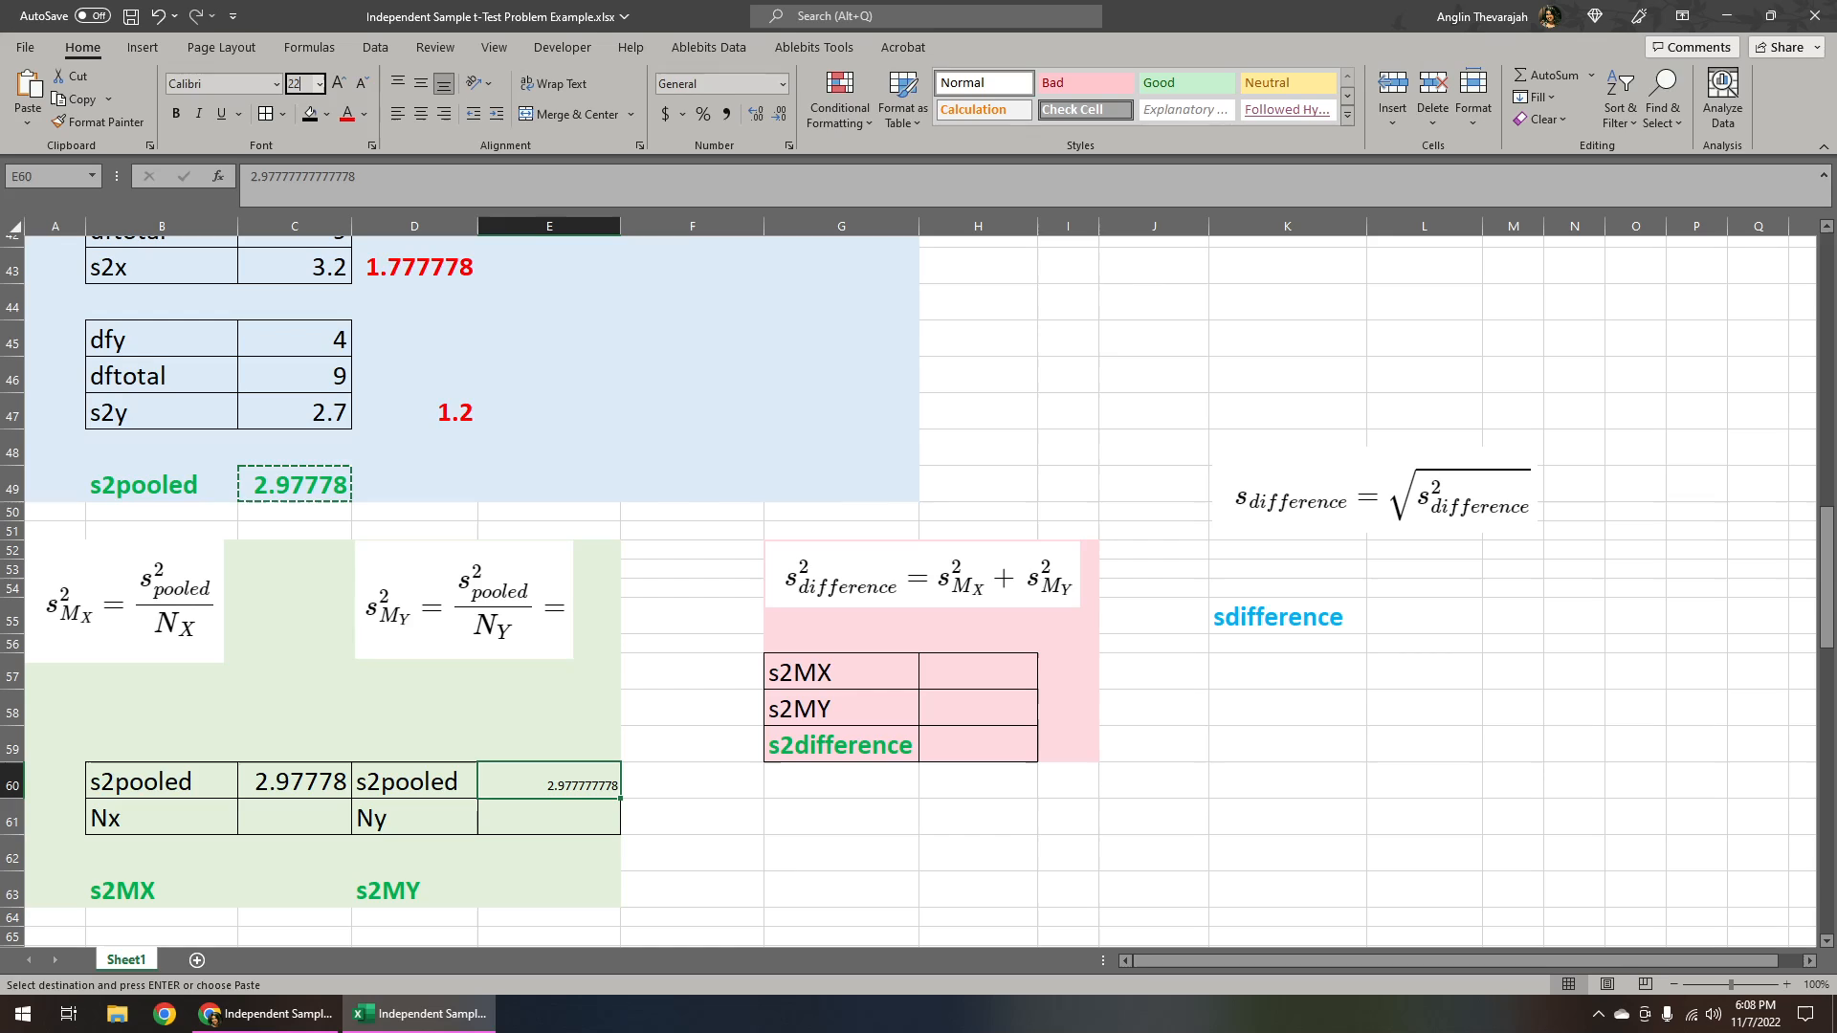
{"action": "key", "text": "Return"}
Step: Enter the group sizes: 6 for Nx in C61 and 5 for Ny in E61
{"action": "left_click", "coordinate": [536, 826]}
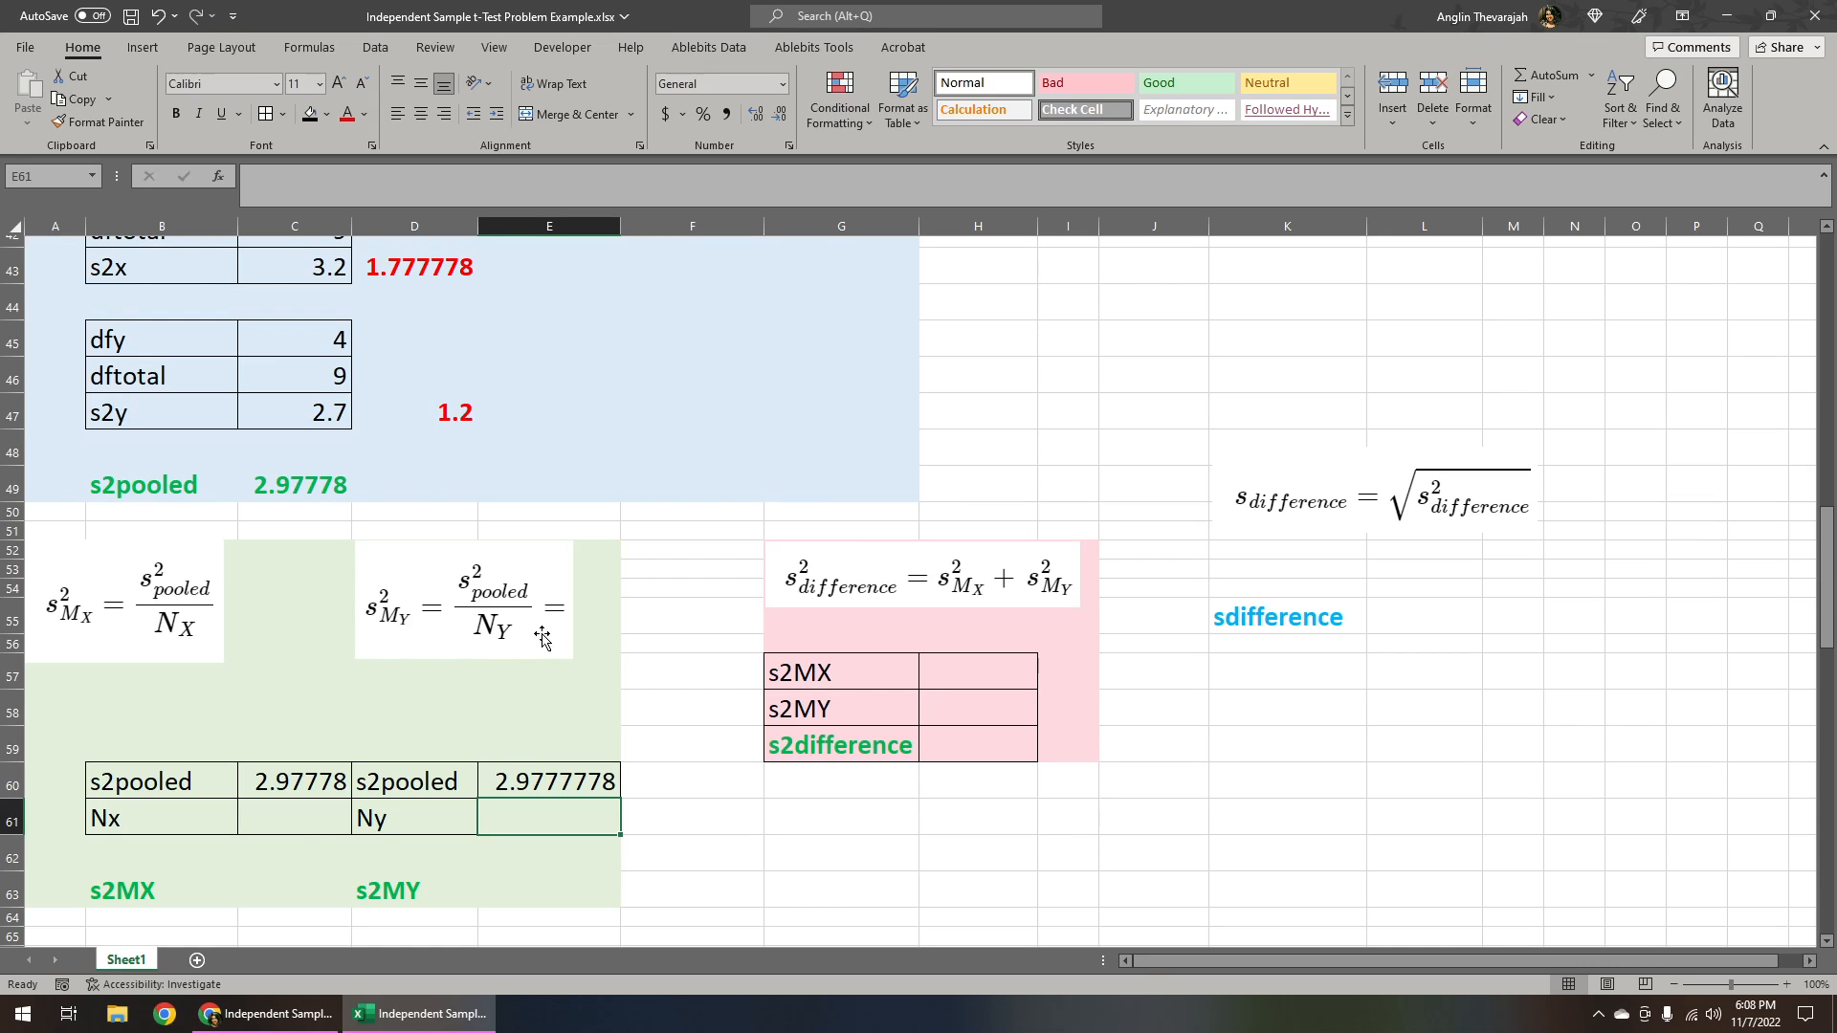
{"action": "left_click", "coordinate": [306, 824]}
{"action": "type", "text": "6"}
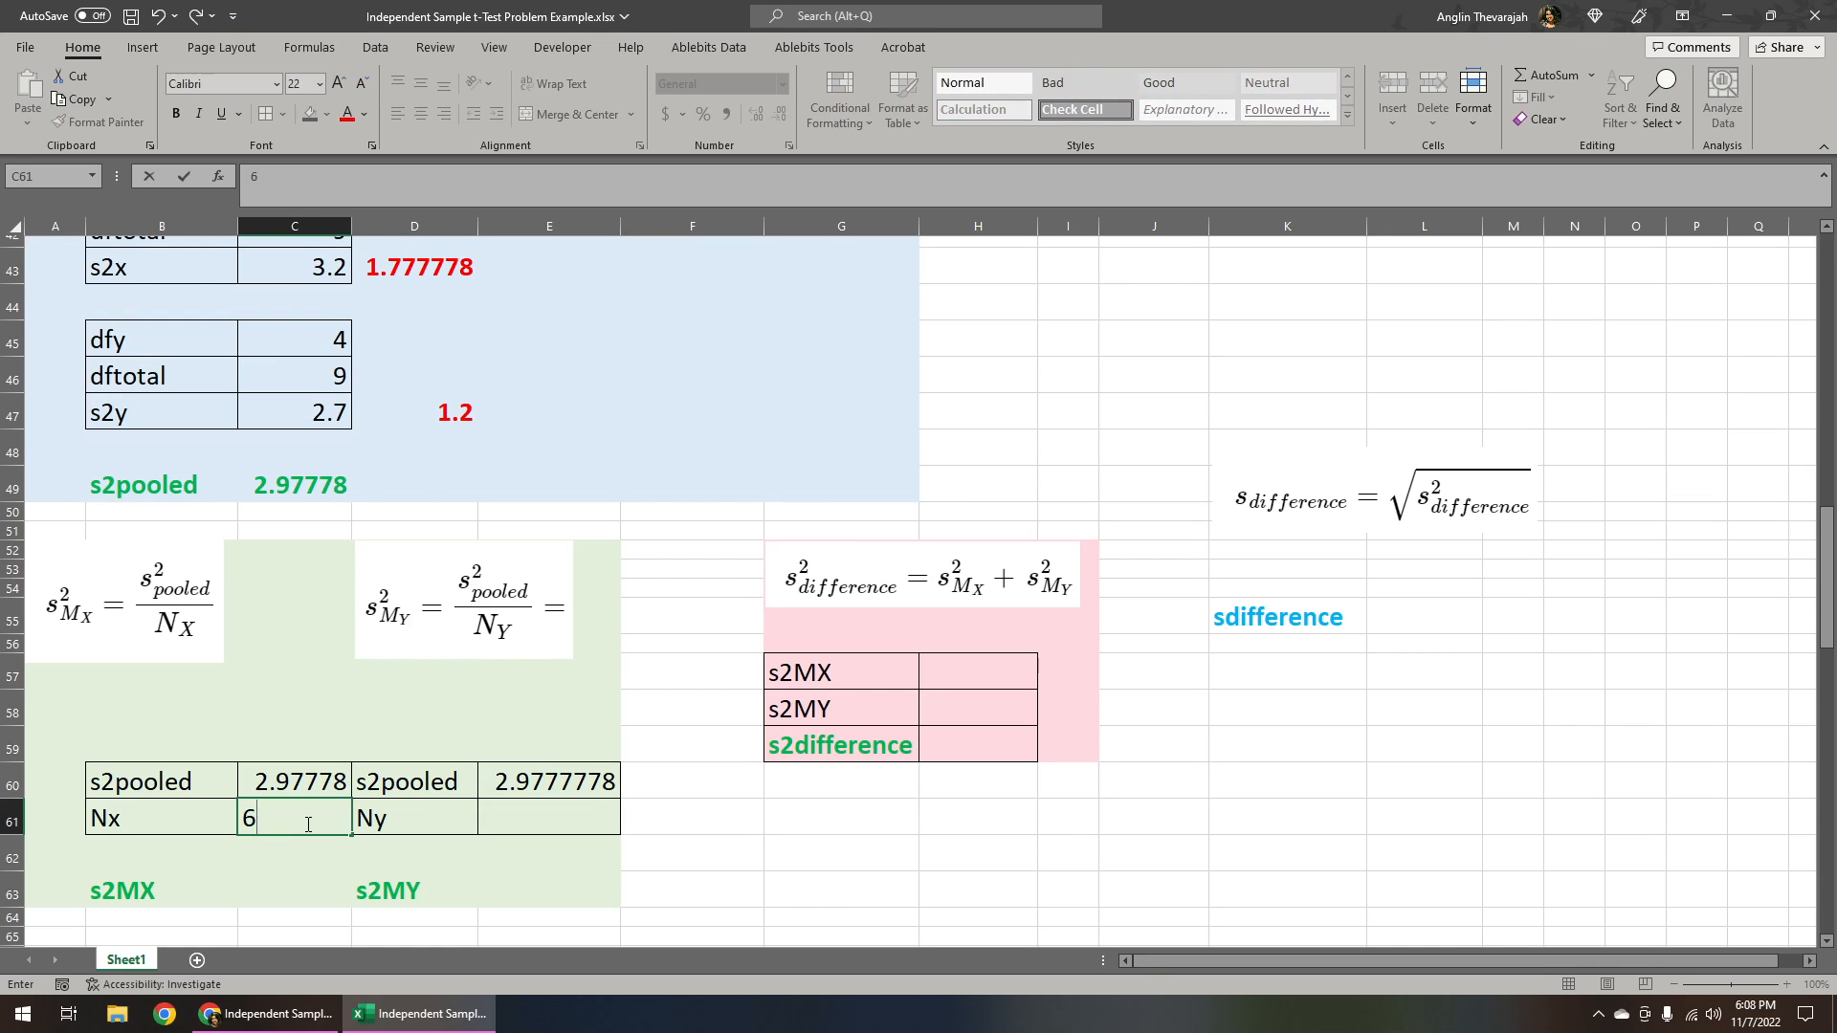
{"action": "left_click", "coordinate": [510, 825]}
{"action": "type", "text": "5"}
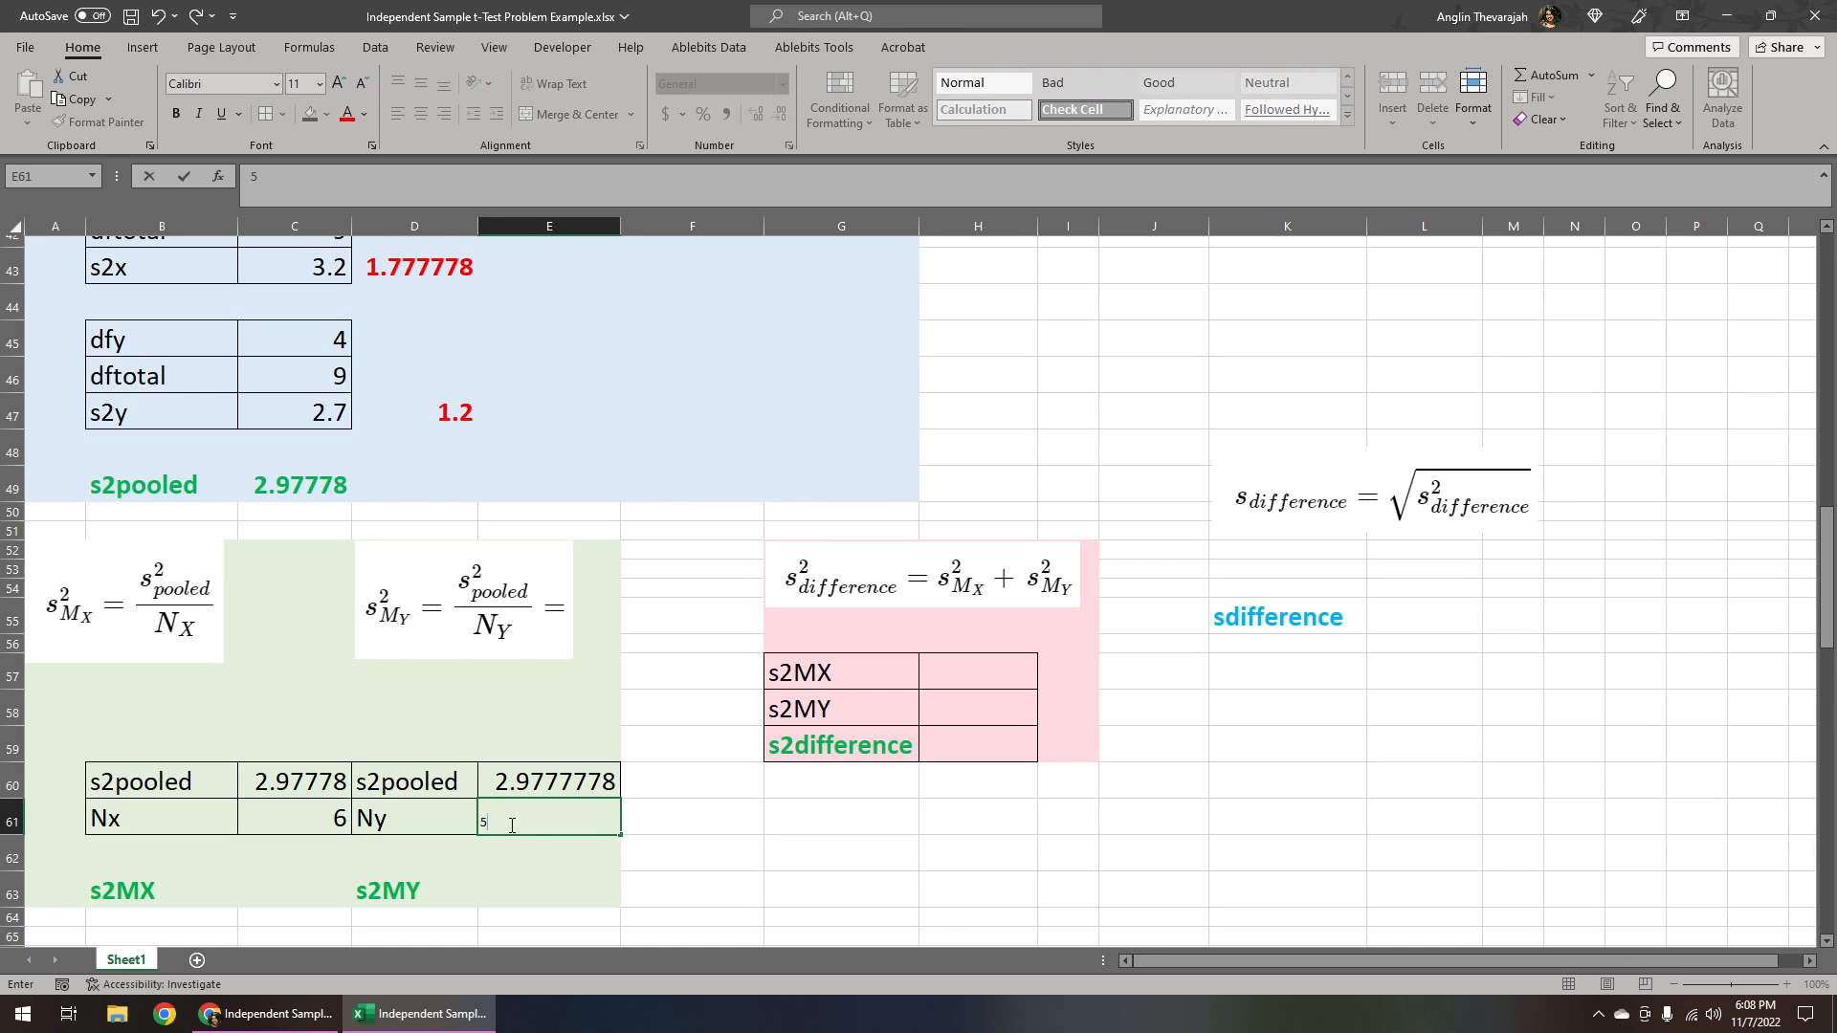
{"action": "left_click", "coordinate": [819, 901]}
Step: Set the font size of the Ny value in E61 to 22
{"action": "left_click", "coordinate": [546, 824]}
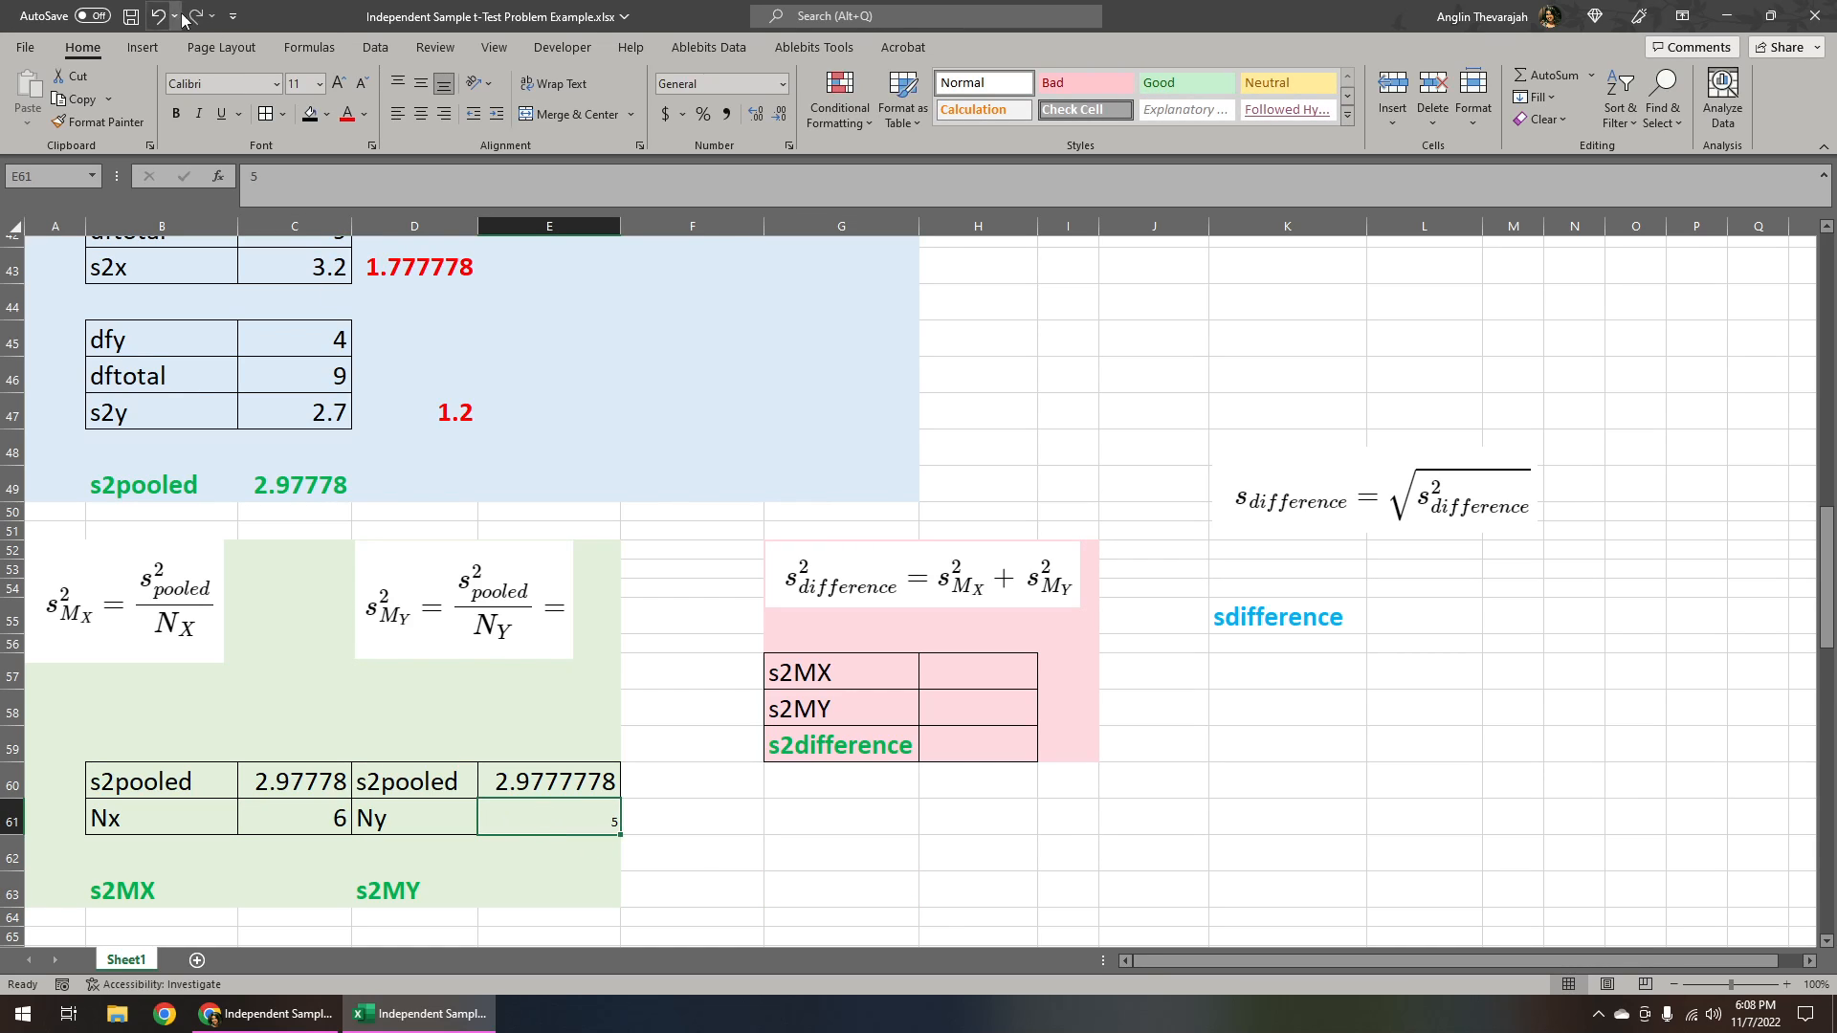
{"action": "left_click", "coordinate": [311, 83]}
{"action": "type", "text": "22"}
{"action": "key", "text": "Return"}
Step: Calculate s2MX in C63 by dividing s2pooled in C60 by Nx in C61
{"action": "left_click", "coordinate": [289, 881]}
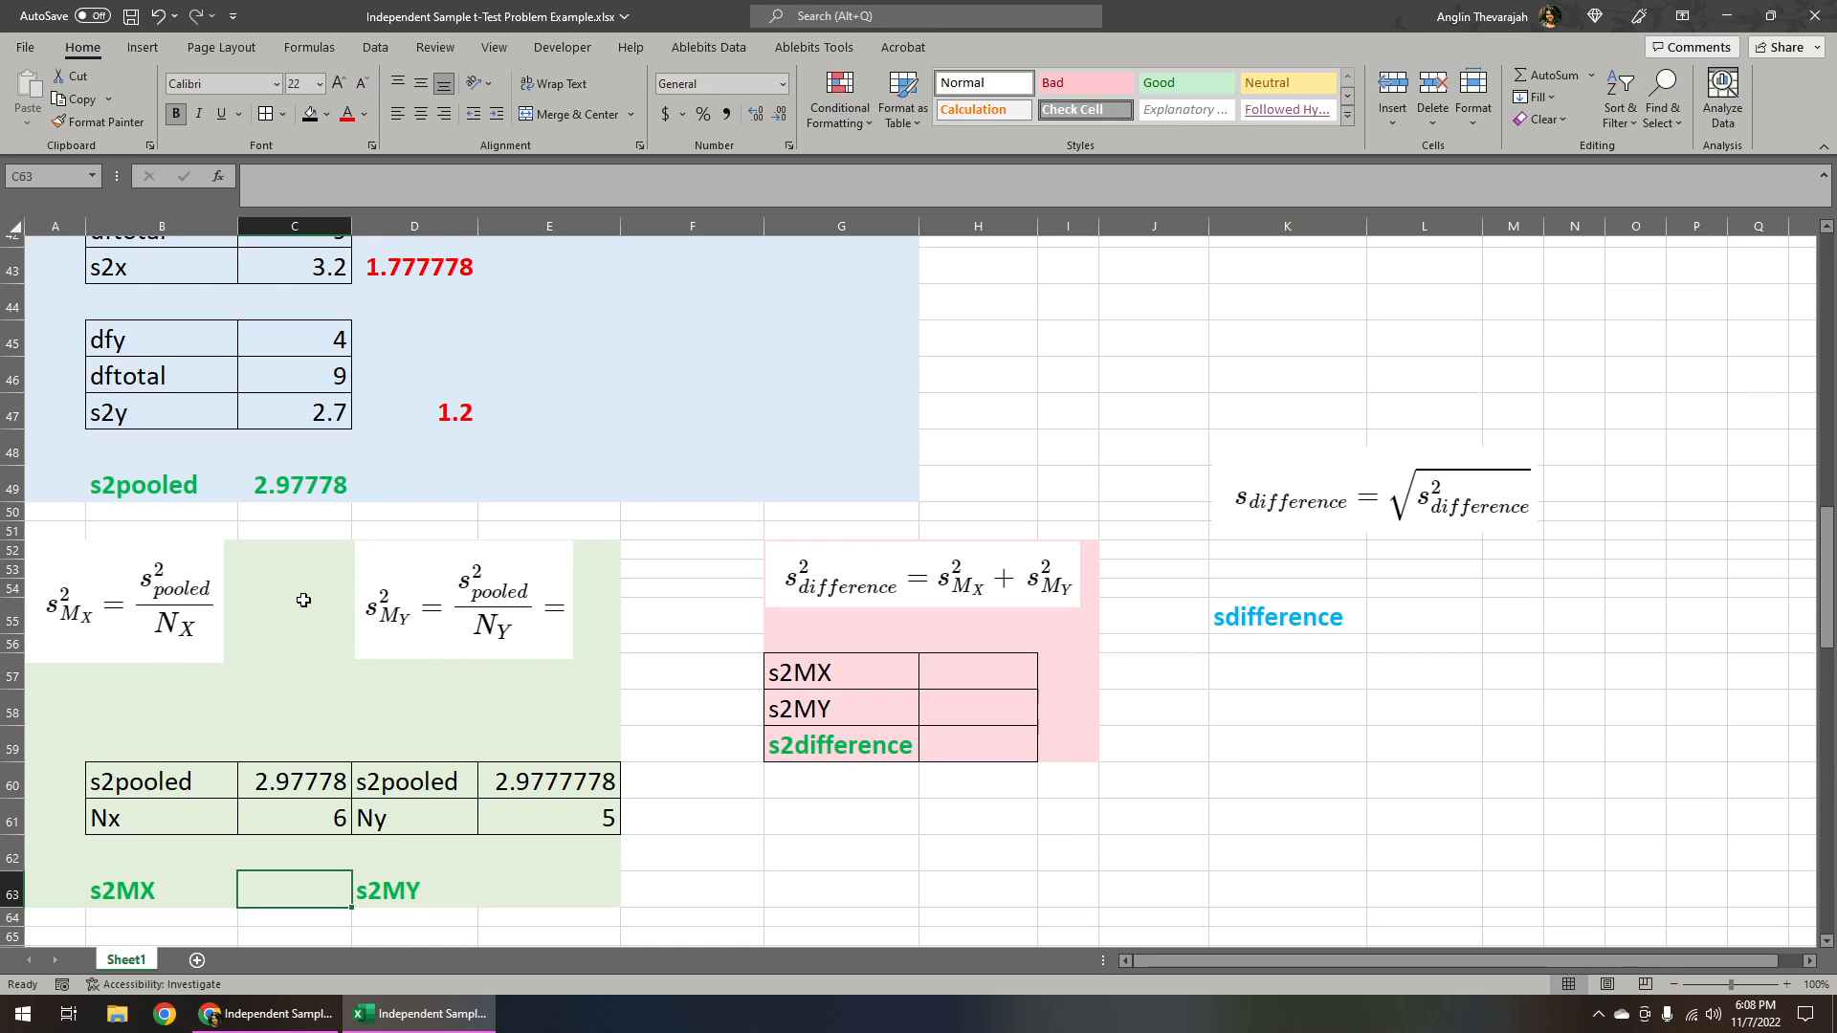
{"action": "type", "text": "="}
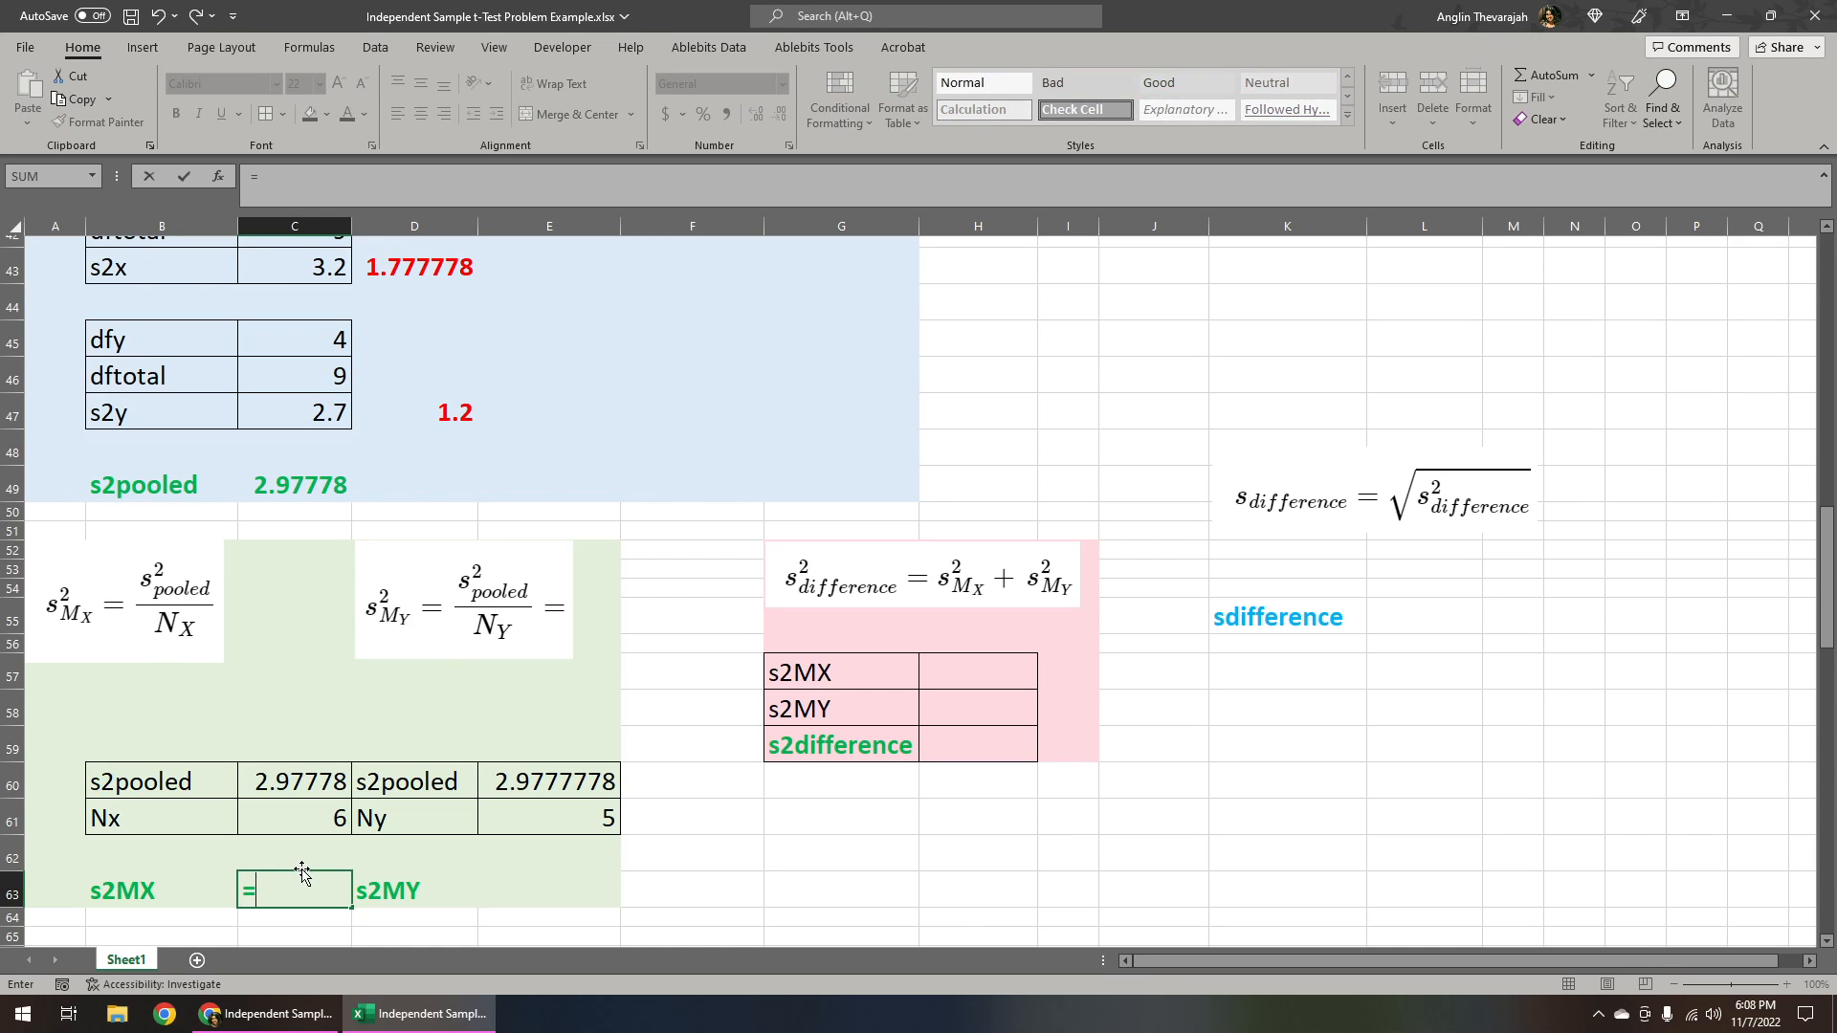
{"action": "left_click", "coordinate": [301, 782]}
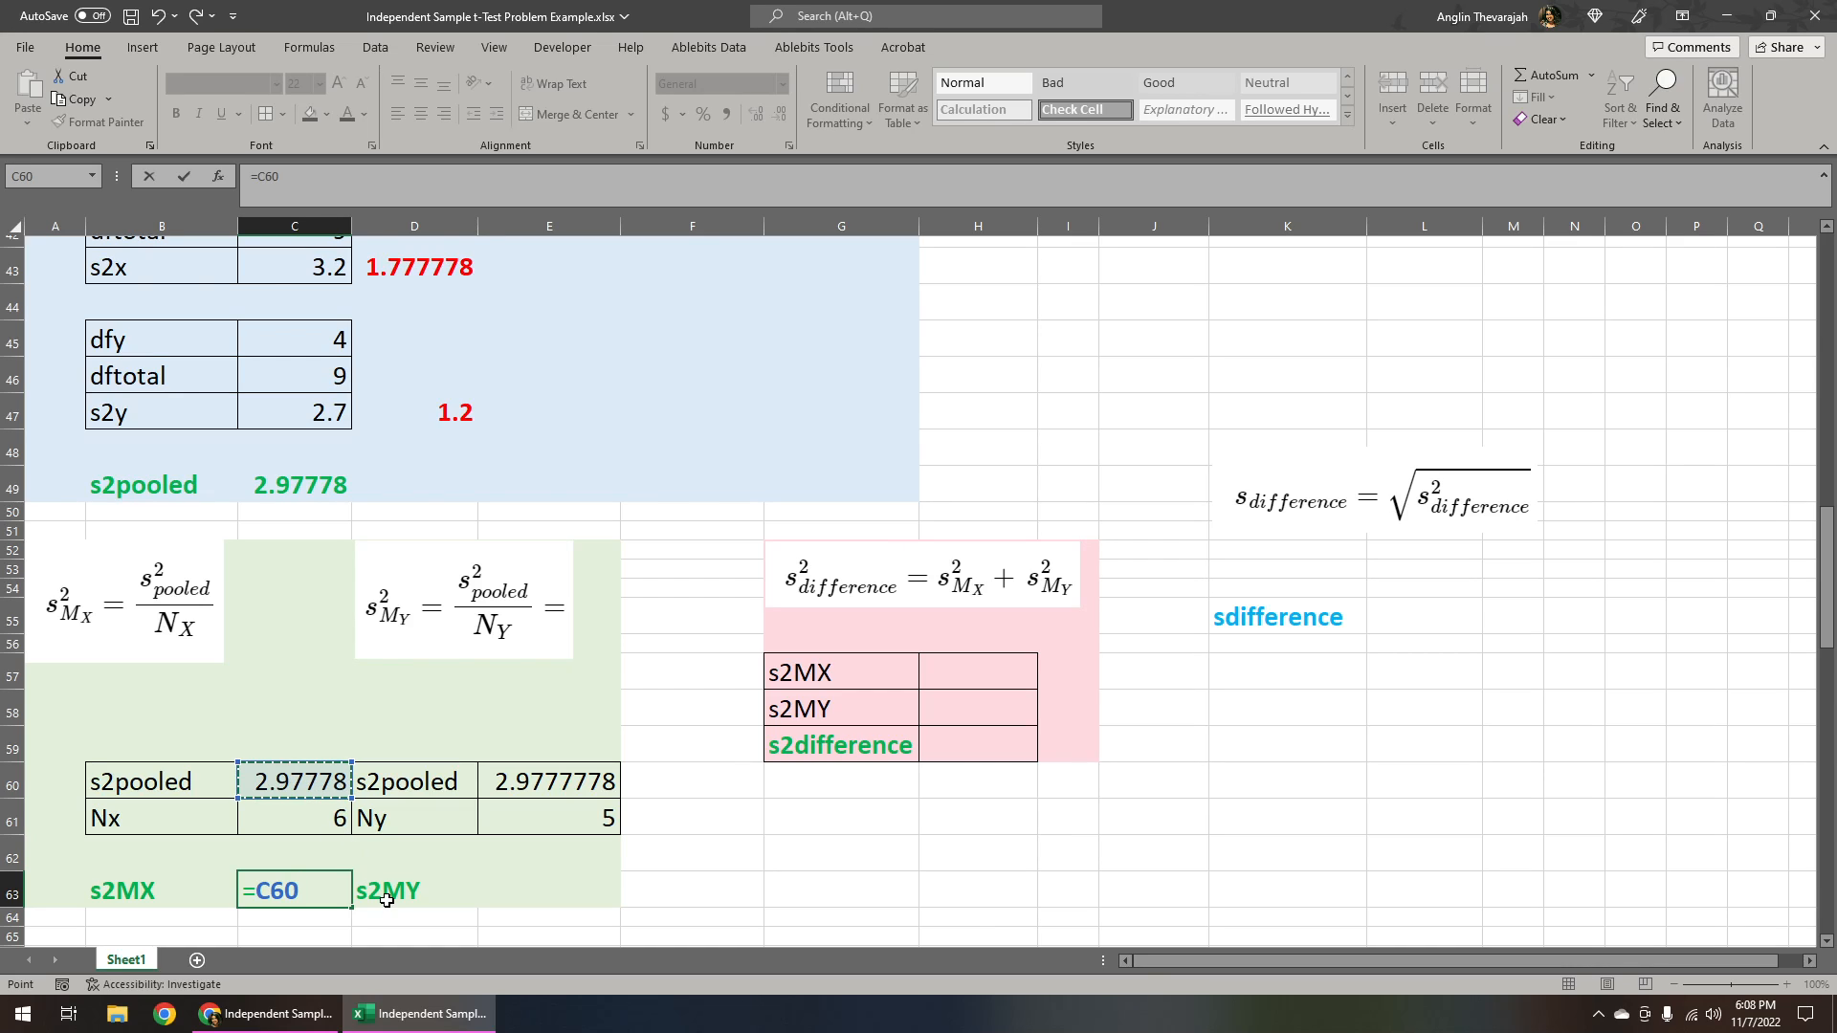
{"action": "type", "text": "/"}
{"action": "left_click", "coordinate": [339, 820]}
{"action": "key", "text": "Return"}
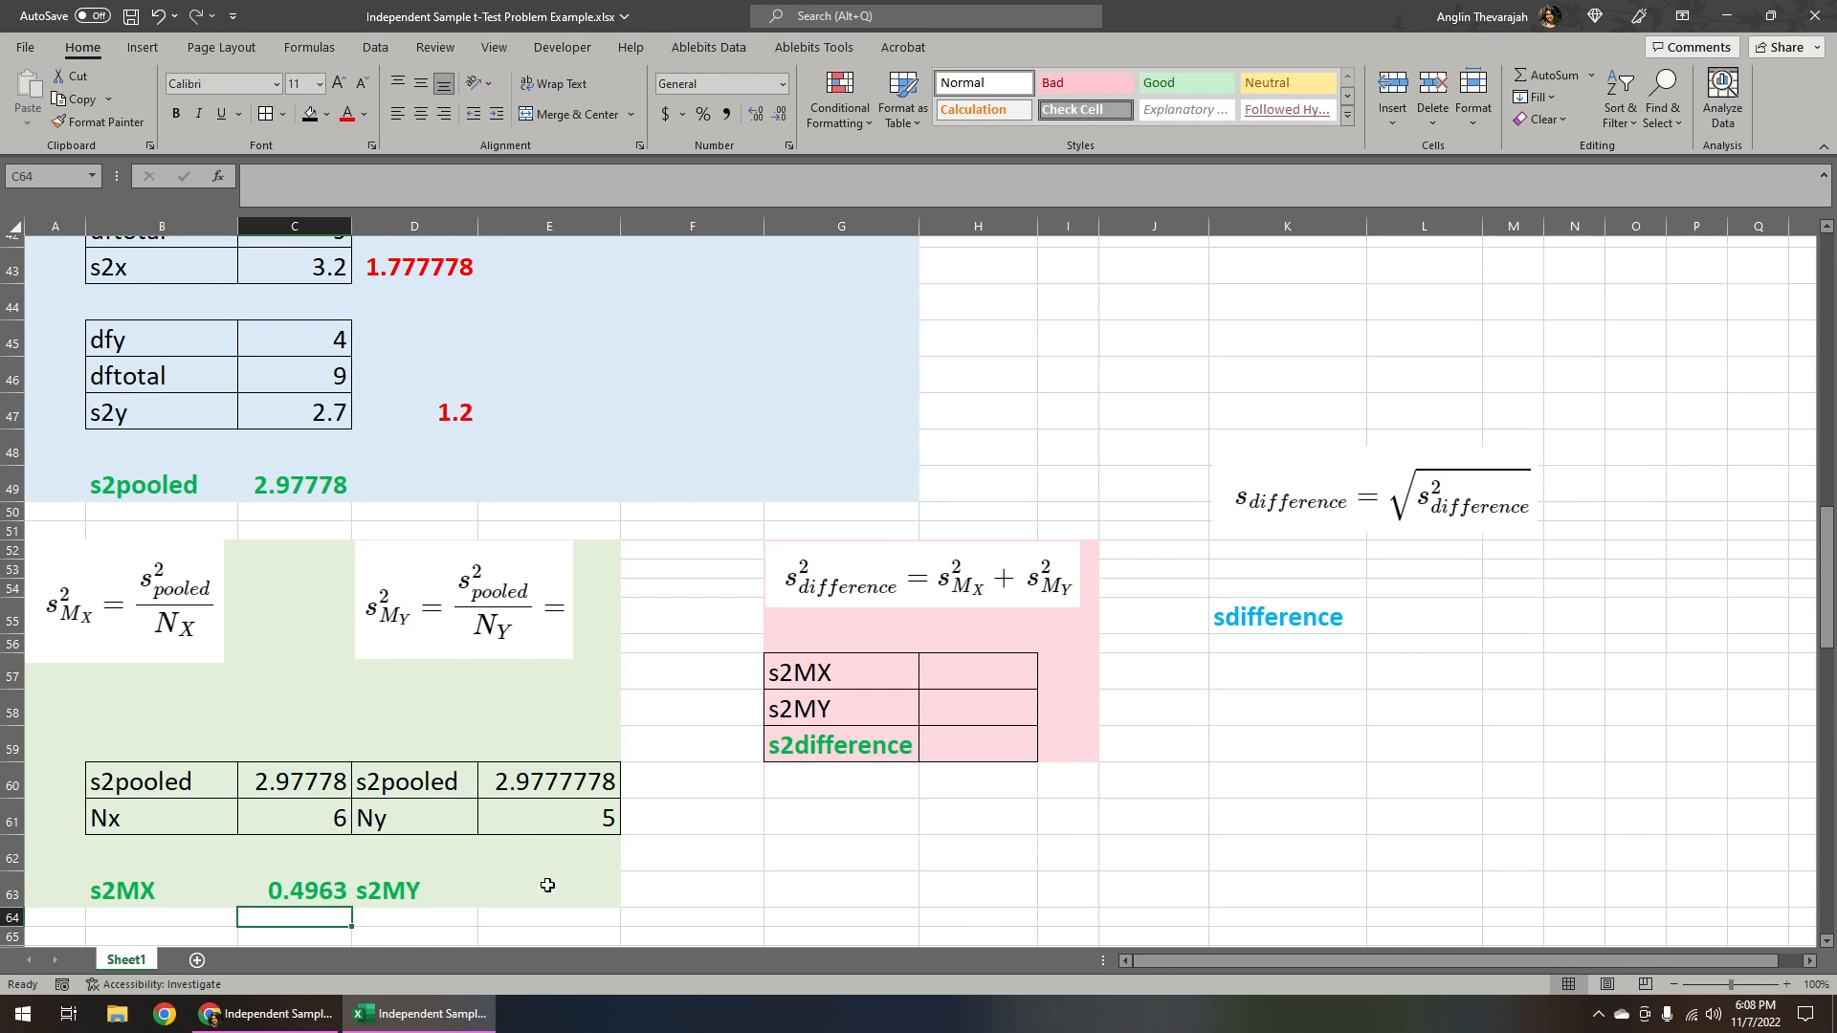
Step: Calculate s2MY in E63 by dividing s2pooled in E60 by Ny in E61
{"action": "left_click", "coordinate": [553, 885]}
{"action": "type", "text": "="}
{"action": "left_click", "coordinate": [553, 781]}
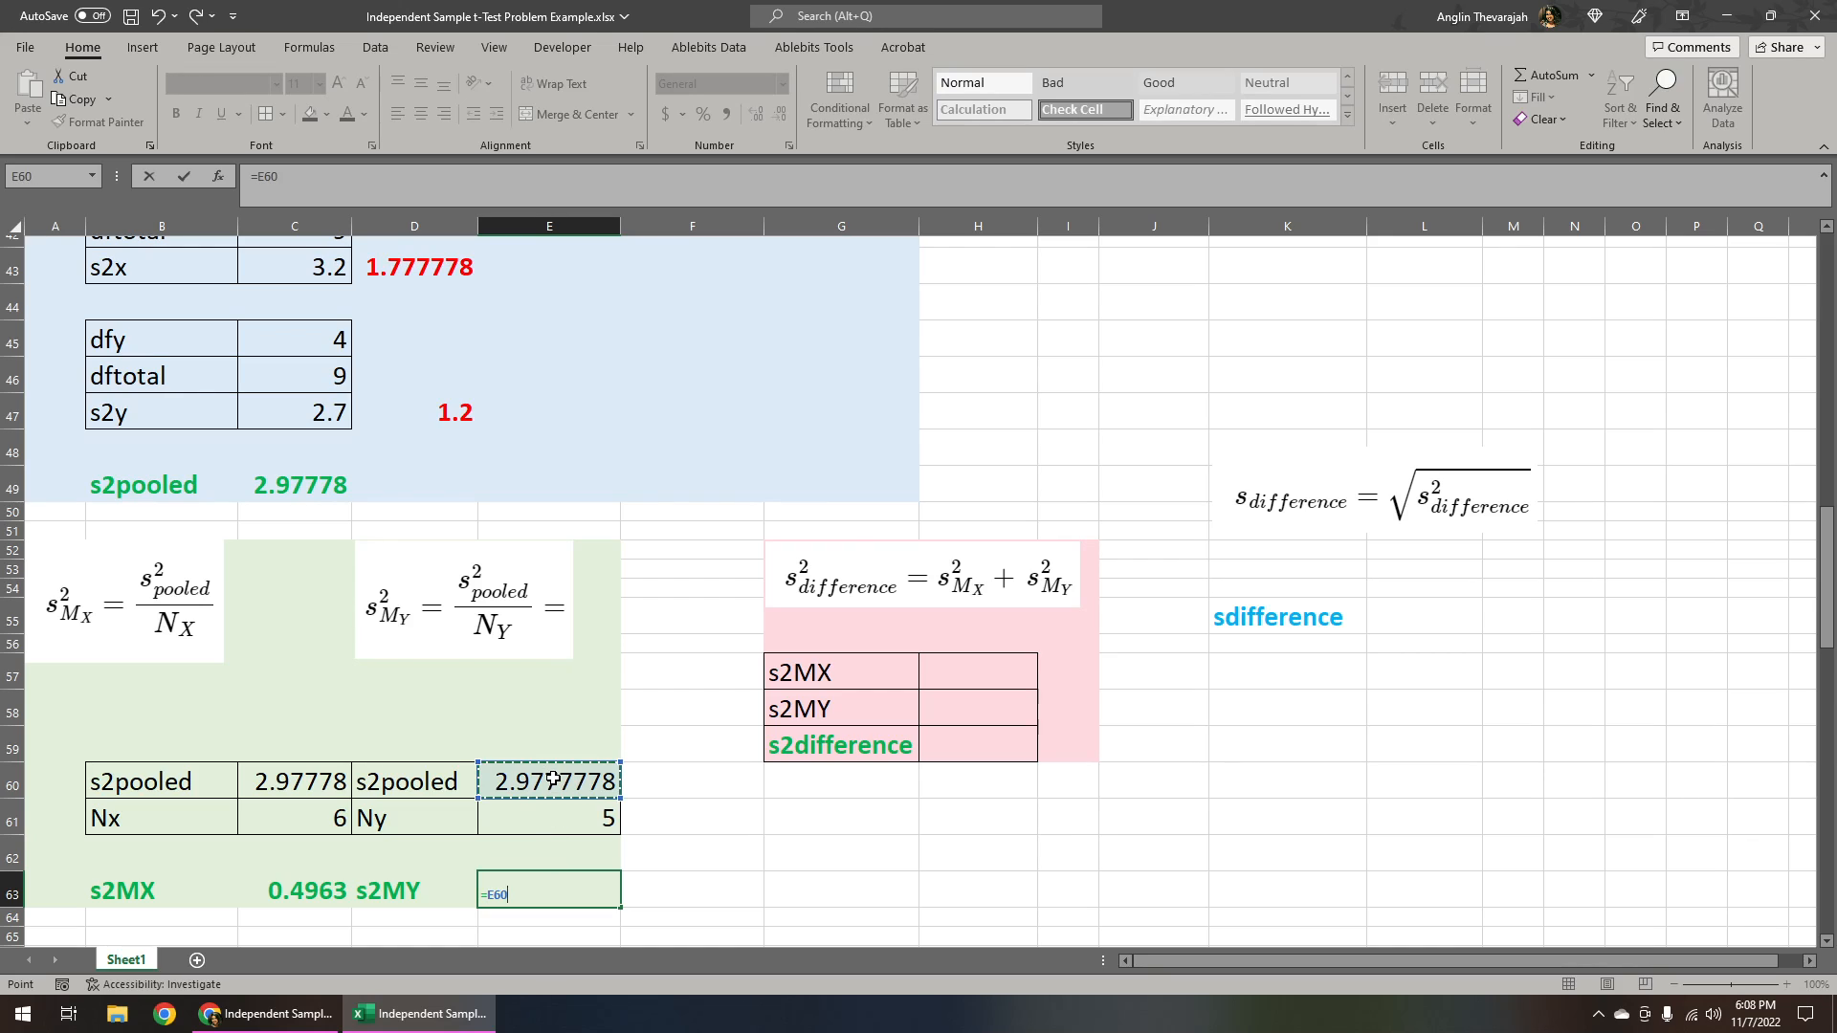
{"action": "type", "text": "/"}
{"action": "left_click", "coordinate": [604, 825]}
{"action": "key", "text": "ctrl+Return"}
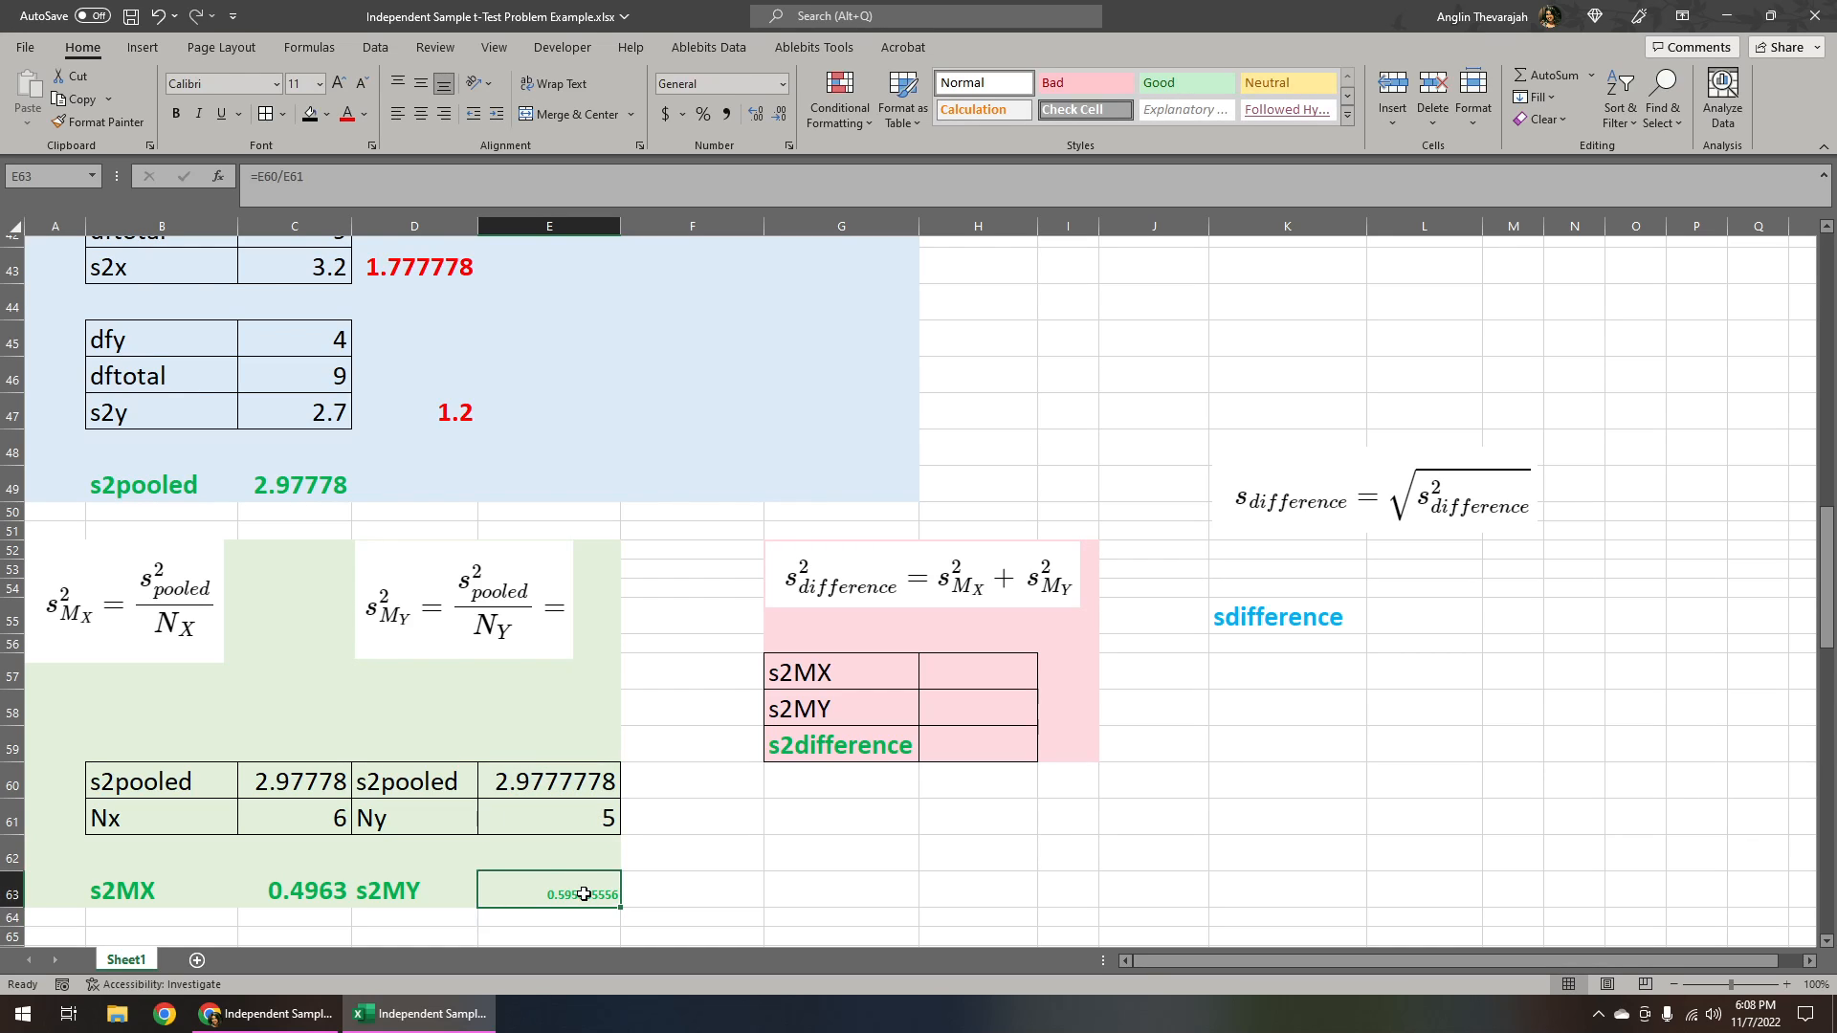
Step: Set the font size of the s2MY result in E63 to 22
{"action": "left_click", "coordinate": [304, 83]}
{"action": "type", "text": "22"}
{"action": "key", "text": "Return"}
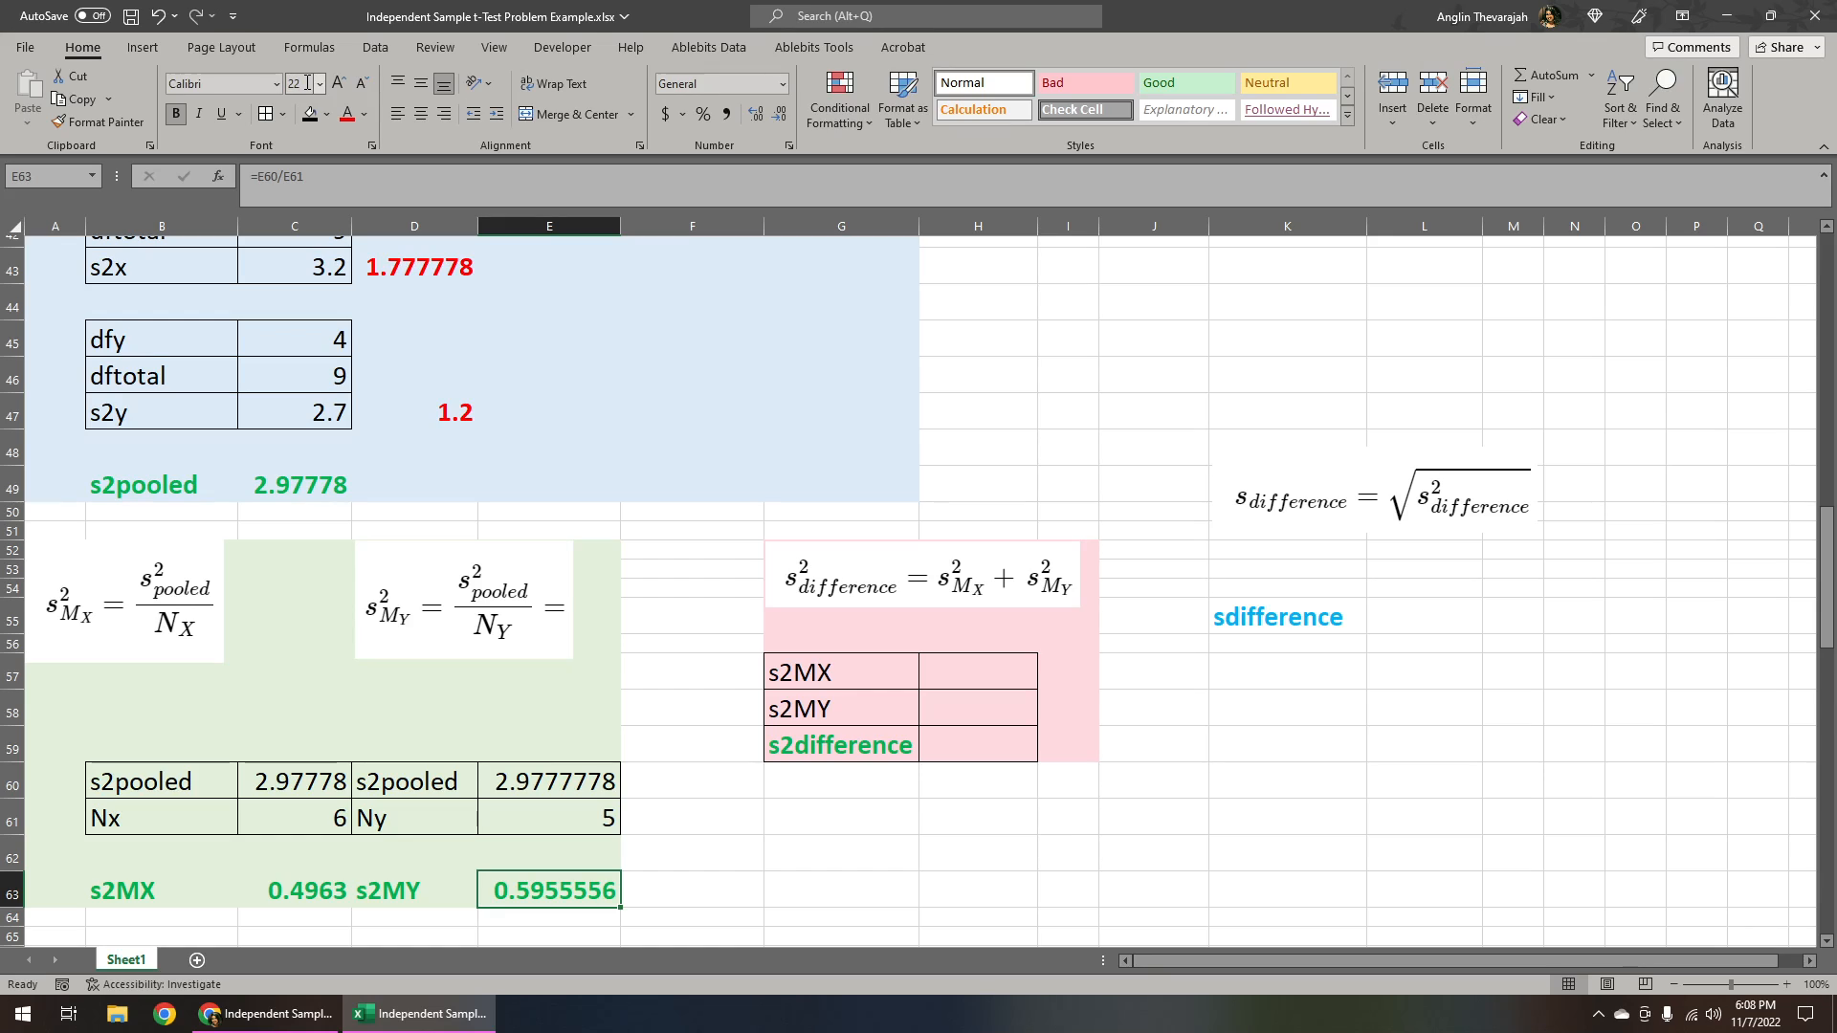
{"action": "left_click", "coordinate": [727, 860]}
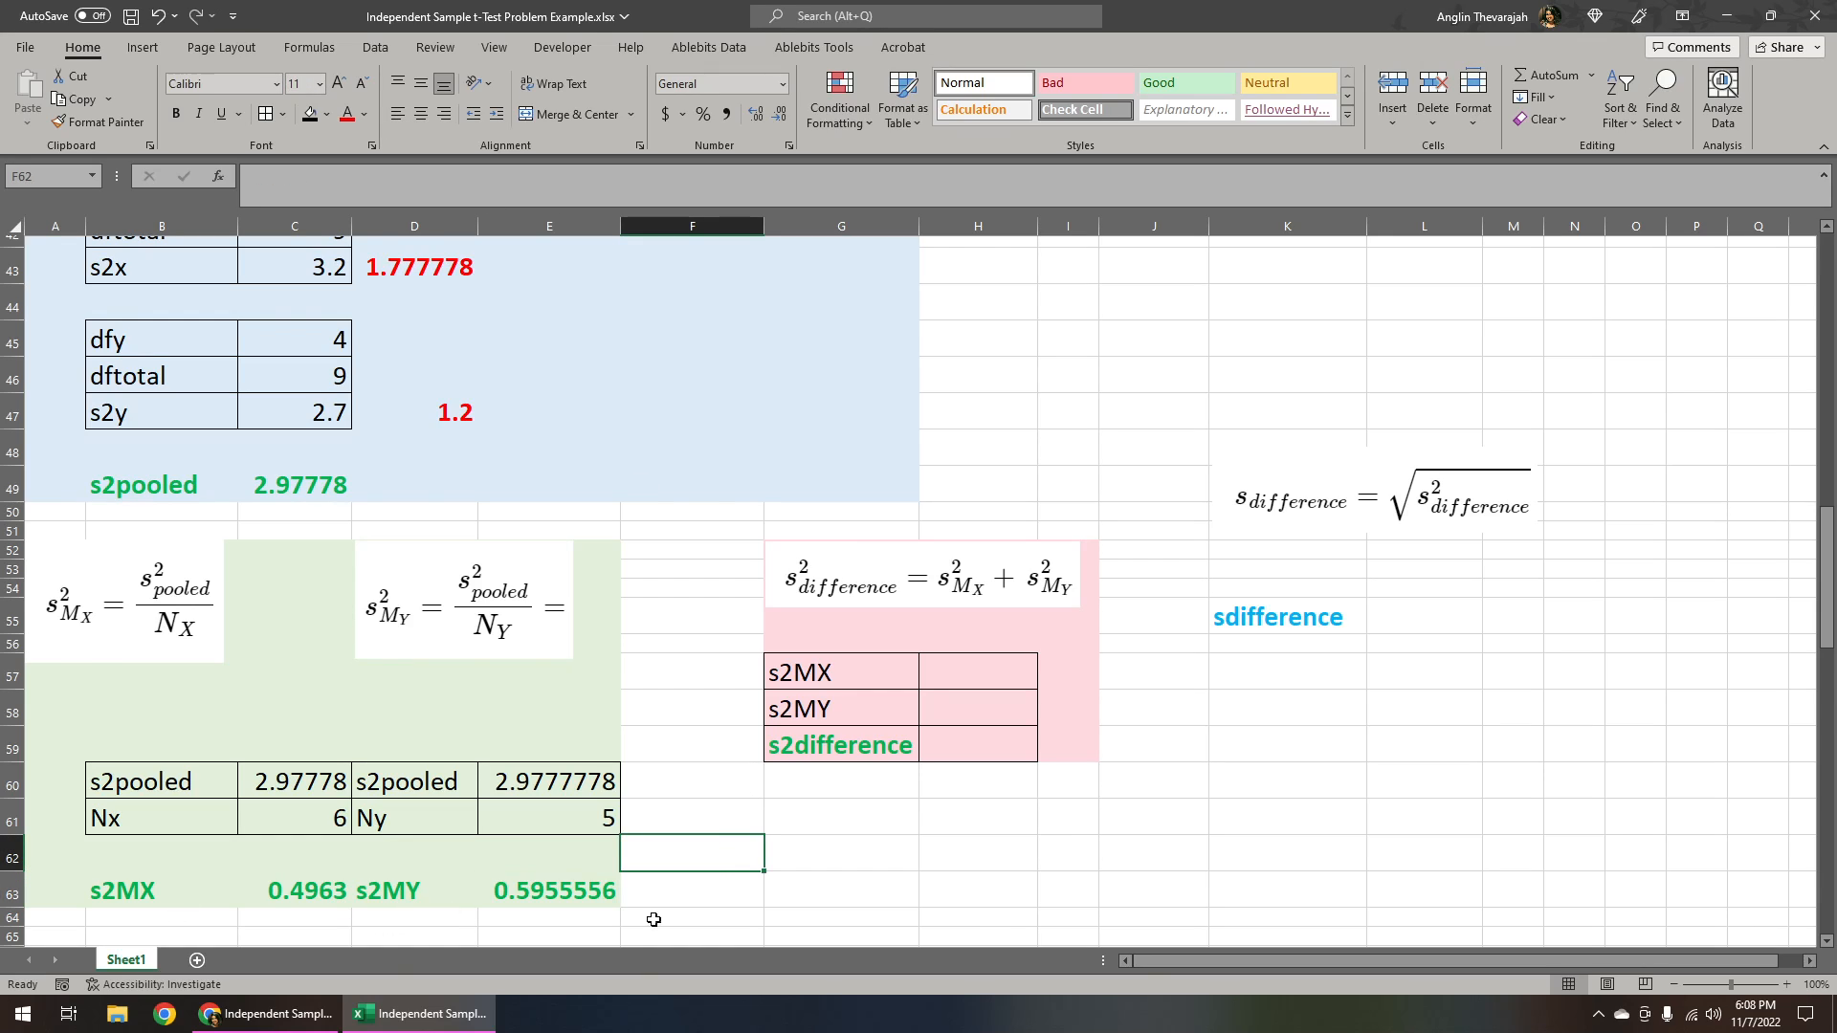
Step: Copy the s2MX result from C63 and paste it as a plain value into the s2MX cell, H57
{"action": "left_click", "coordinate": [1021, 675]}
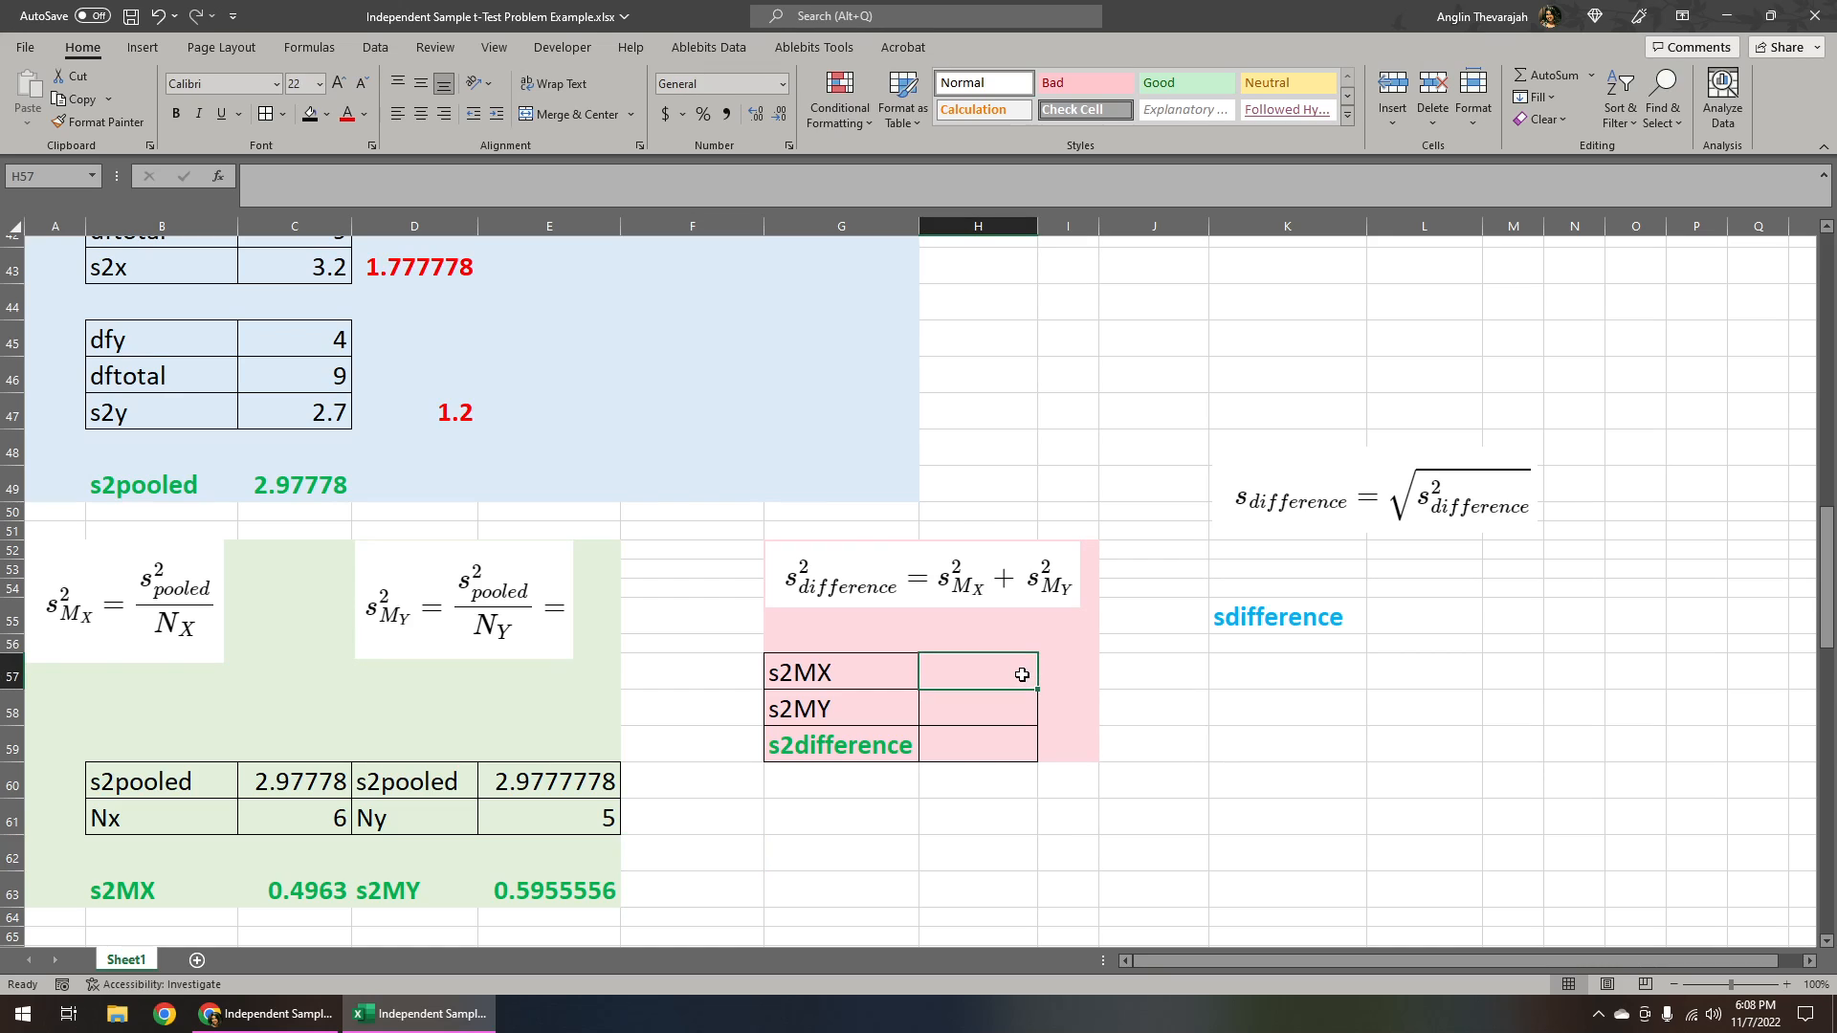
{"action": "left_click", "coordinate": [318, 882]}
{"action": "key", "text": "ctrl+c"}
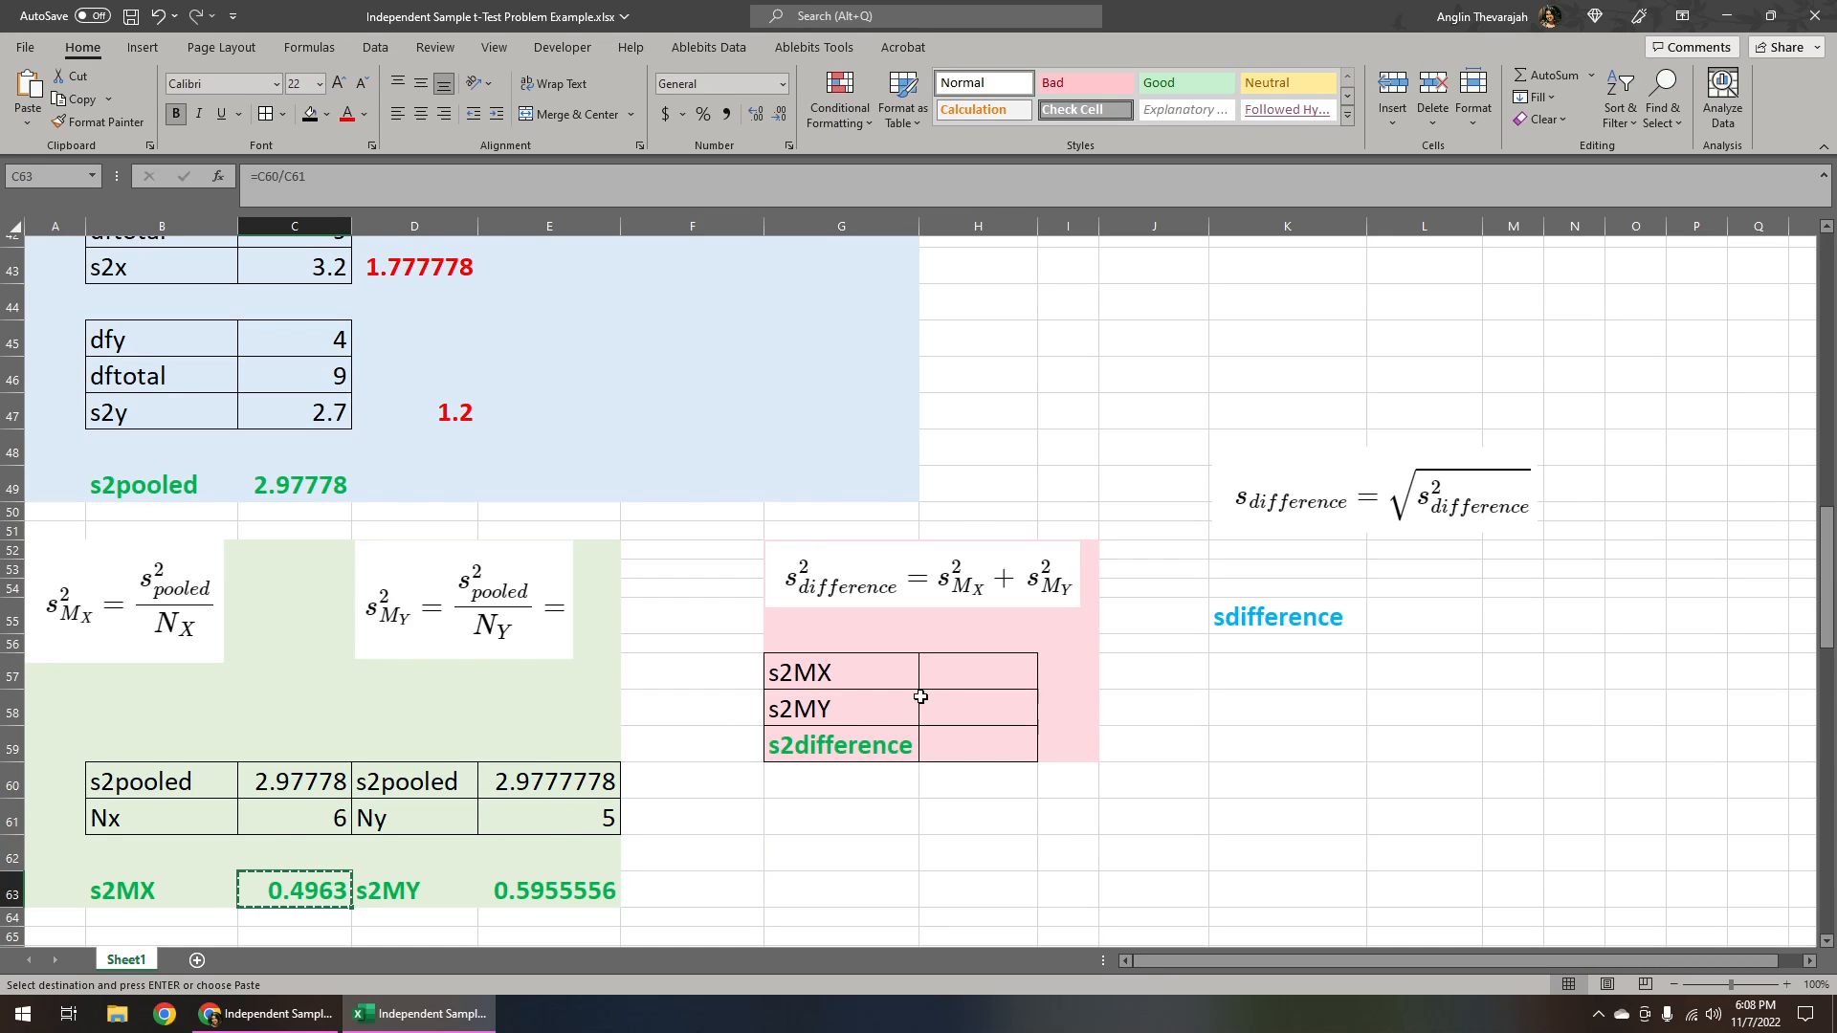
{"action": "left_click", "coordinate": [991, 673]}
{"action": "right_click", "coordinate": [991, 672]}
{"action": "left_click", "coordinate": [1070, 231]}
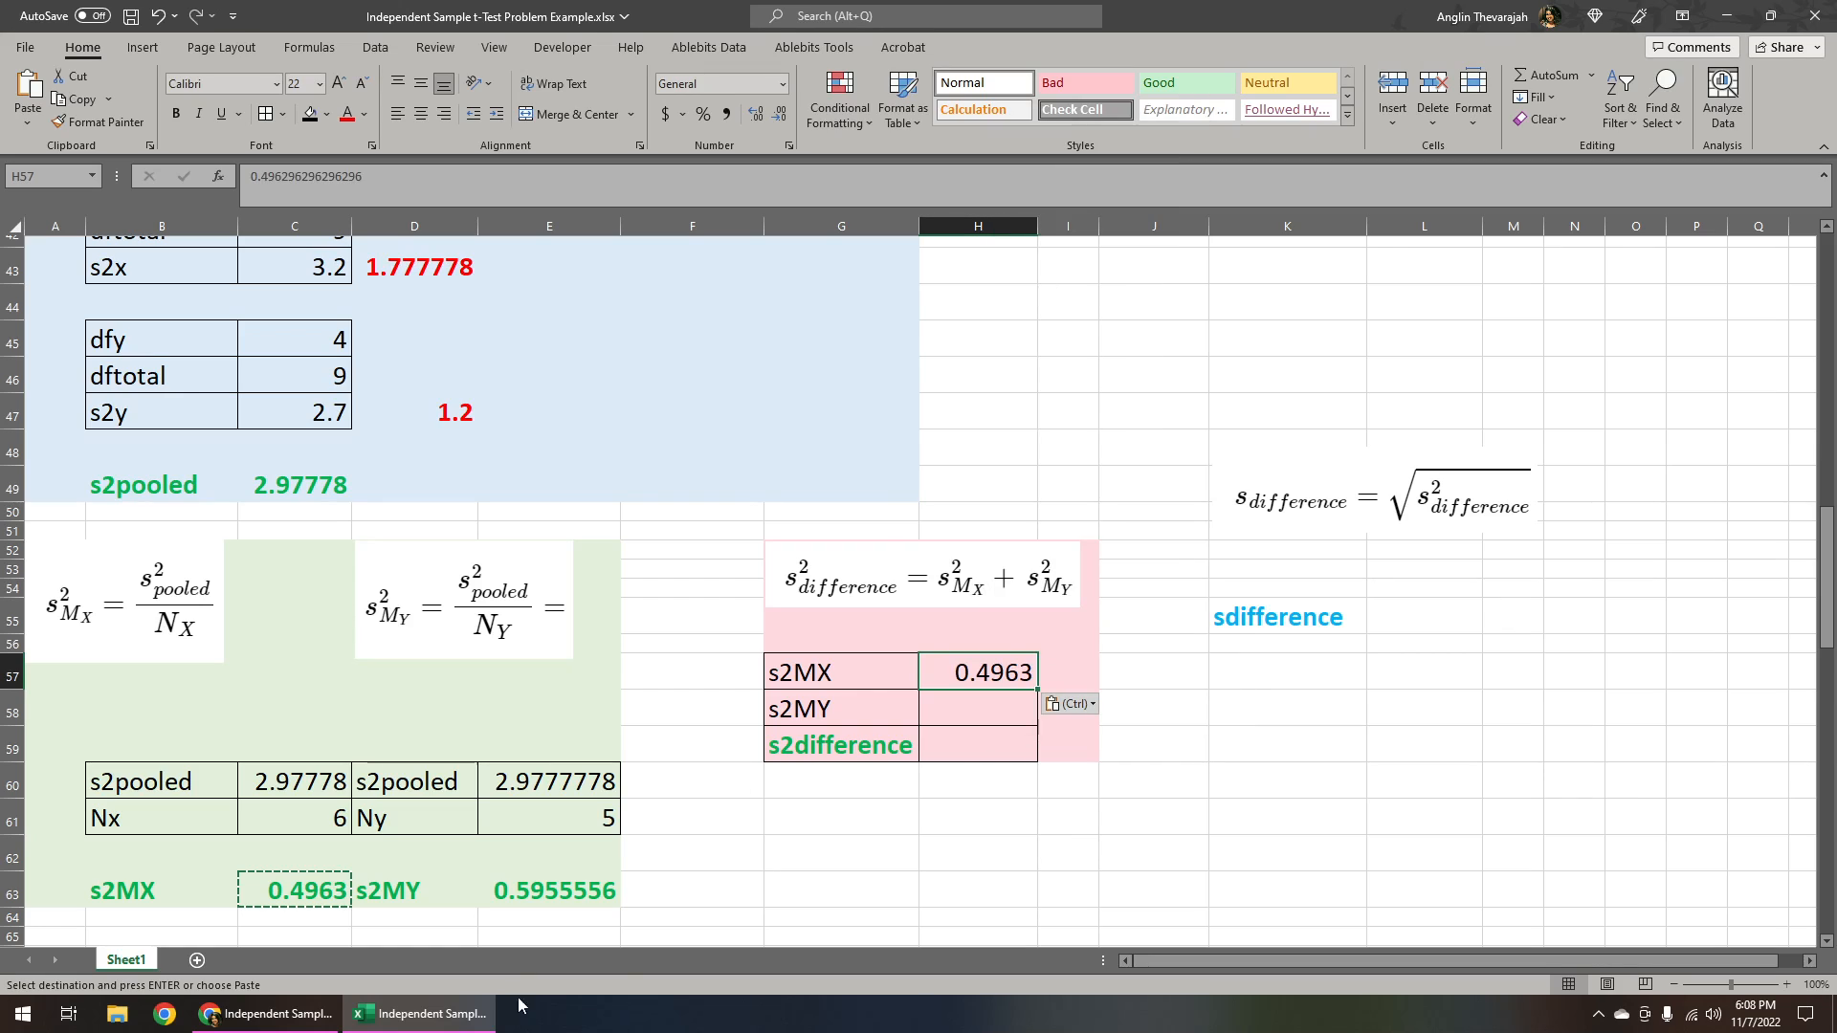
Step: Copy the s2MY result from E63 and paste it as a plain value into the s2MY cell, H58
{"action": "left_click", "coordinate": [528, 897]}
{"action": "key", "text": "ctrl+c"}
{"action": "left_click", "coordinate": [954, 712]}
{"action": "right_click", "coordinate": [954, 713]}
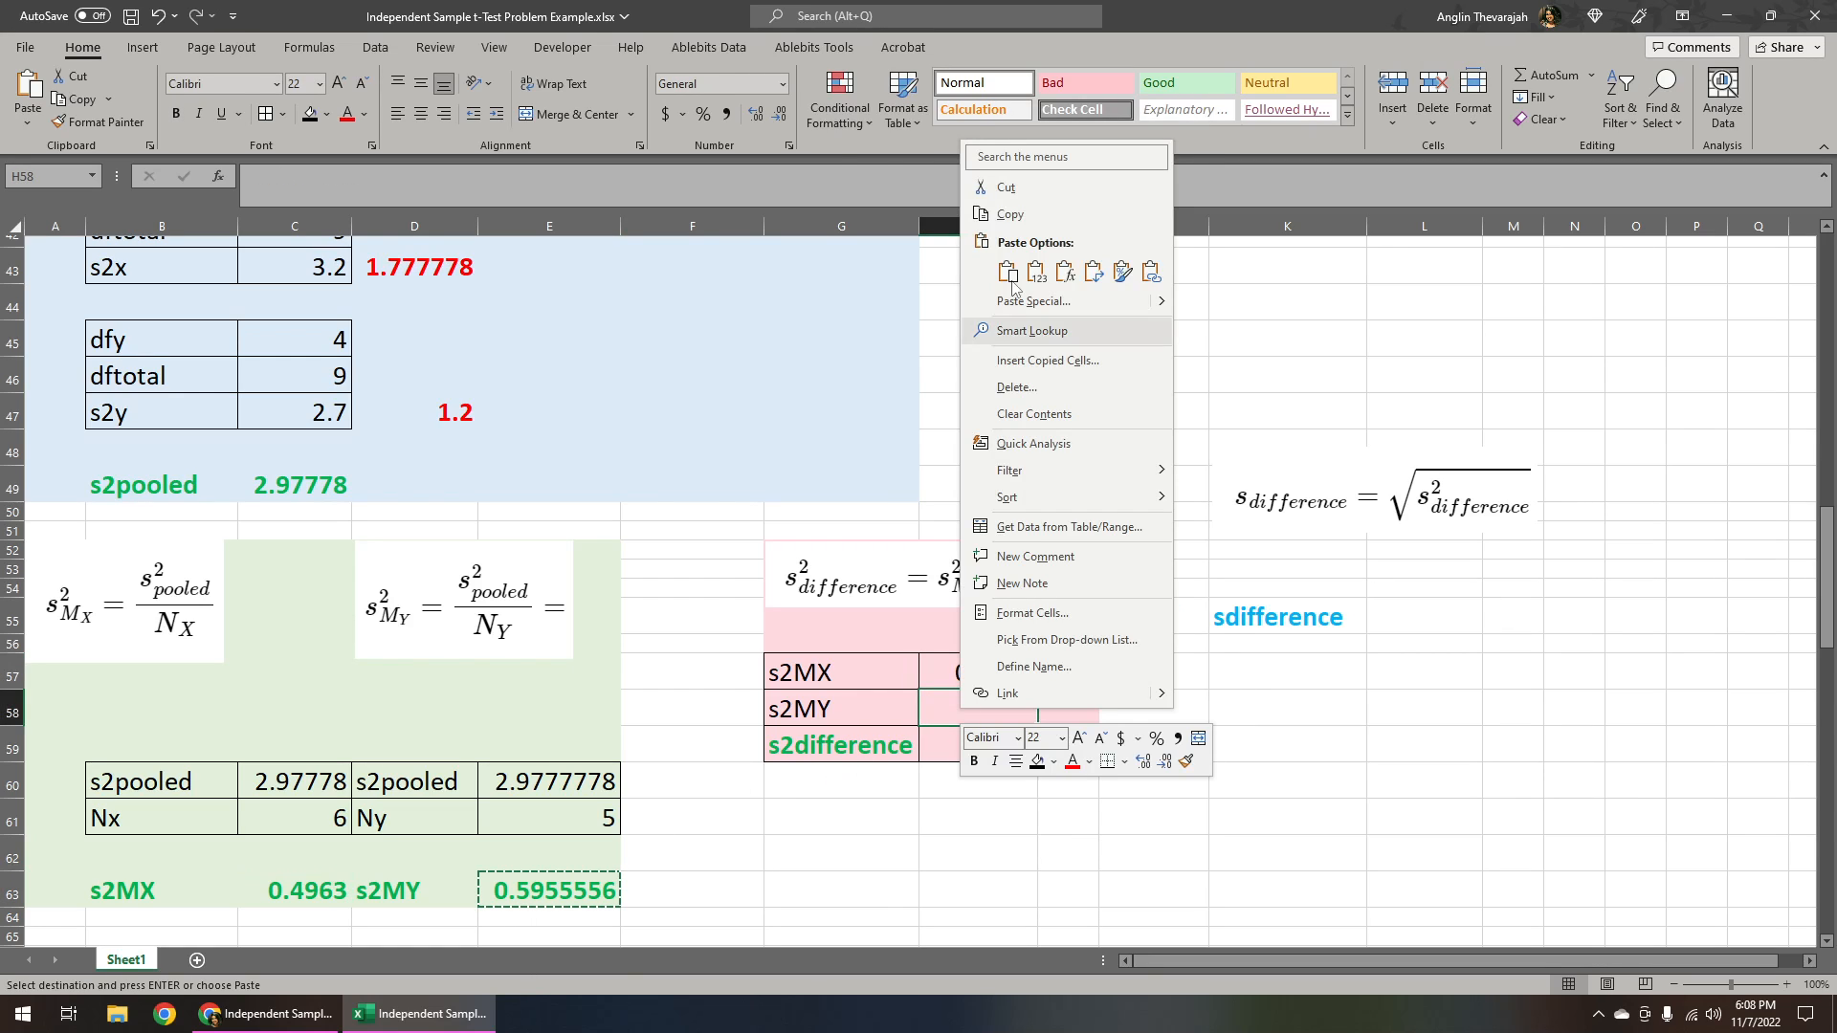
{"action": "left_click", "coordinate": [1035, 272]}
Step: Calculate s2difference in H59 by adding the s2MX and s2MY values in H57 and H58
{"action": "left_click", "coordinate": [968, 747]}
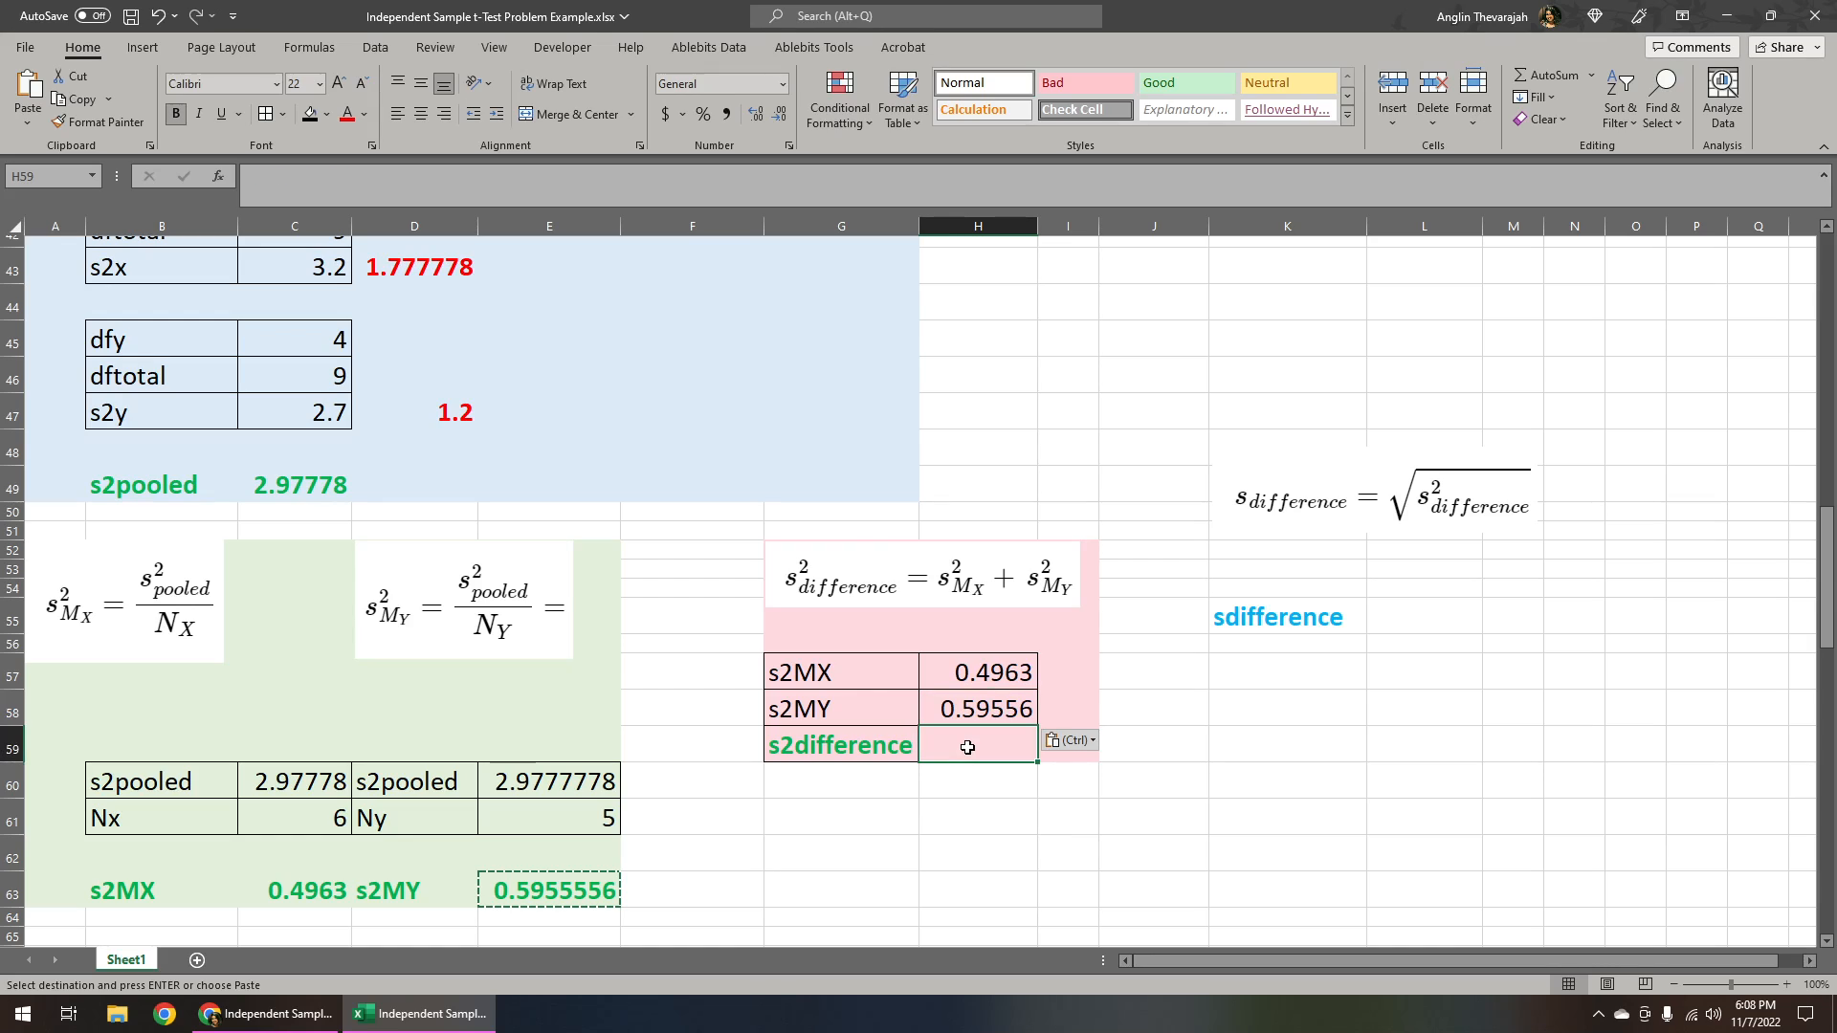
{"action": "type", "text": "="}
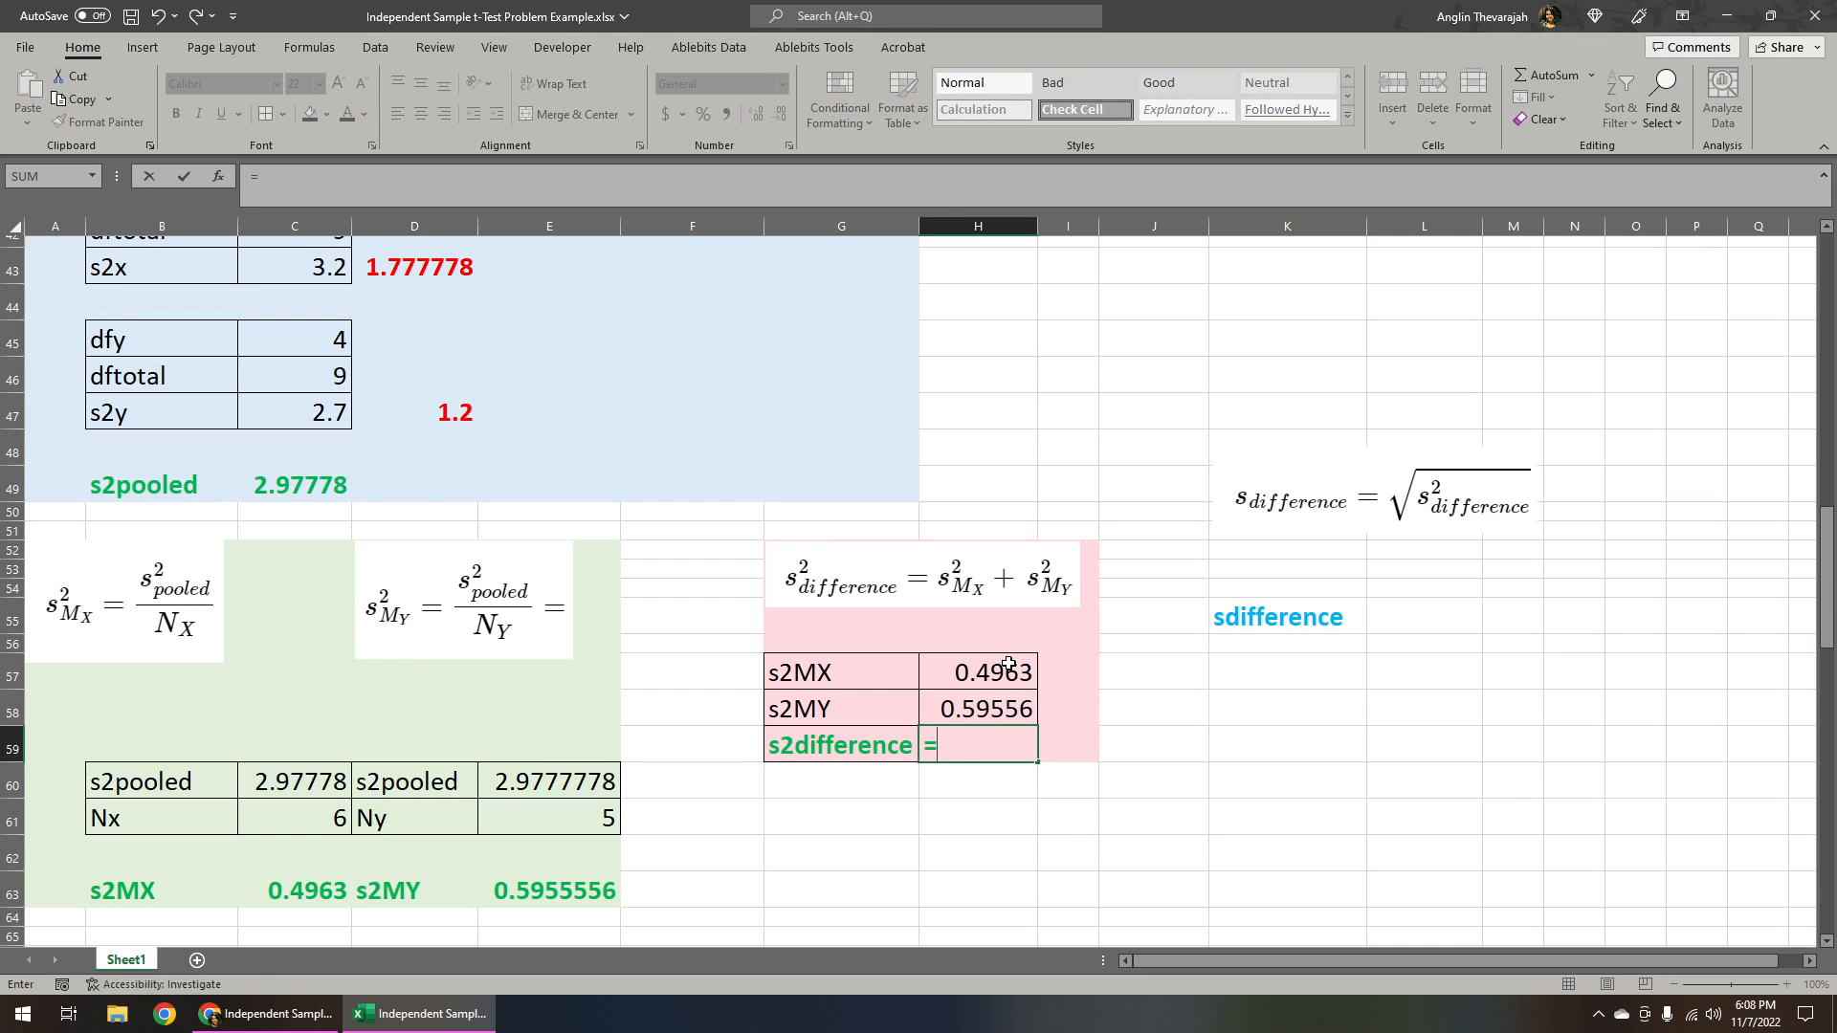
{"action": "left_click", "coordinate": [1008, 664]}
{"action": "type", "text": "+"}
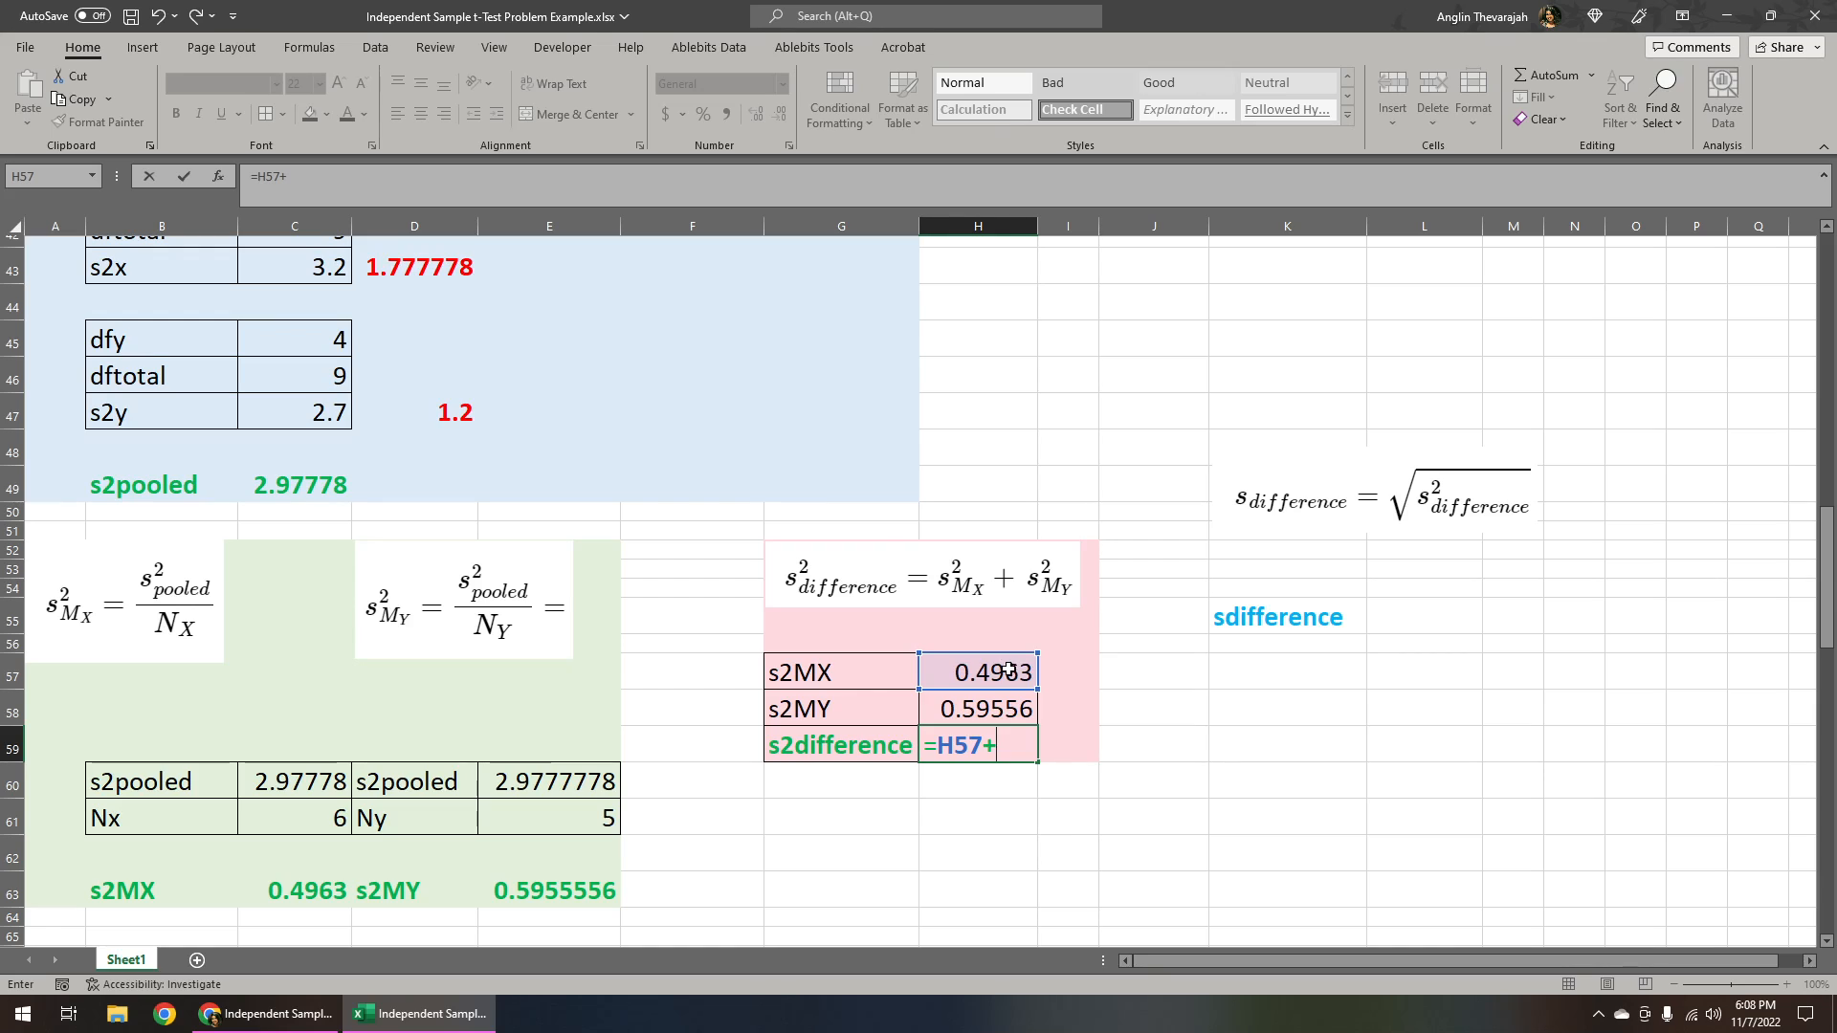
{"action": "left_click", "coordinate": [997, 706]}
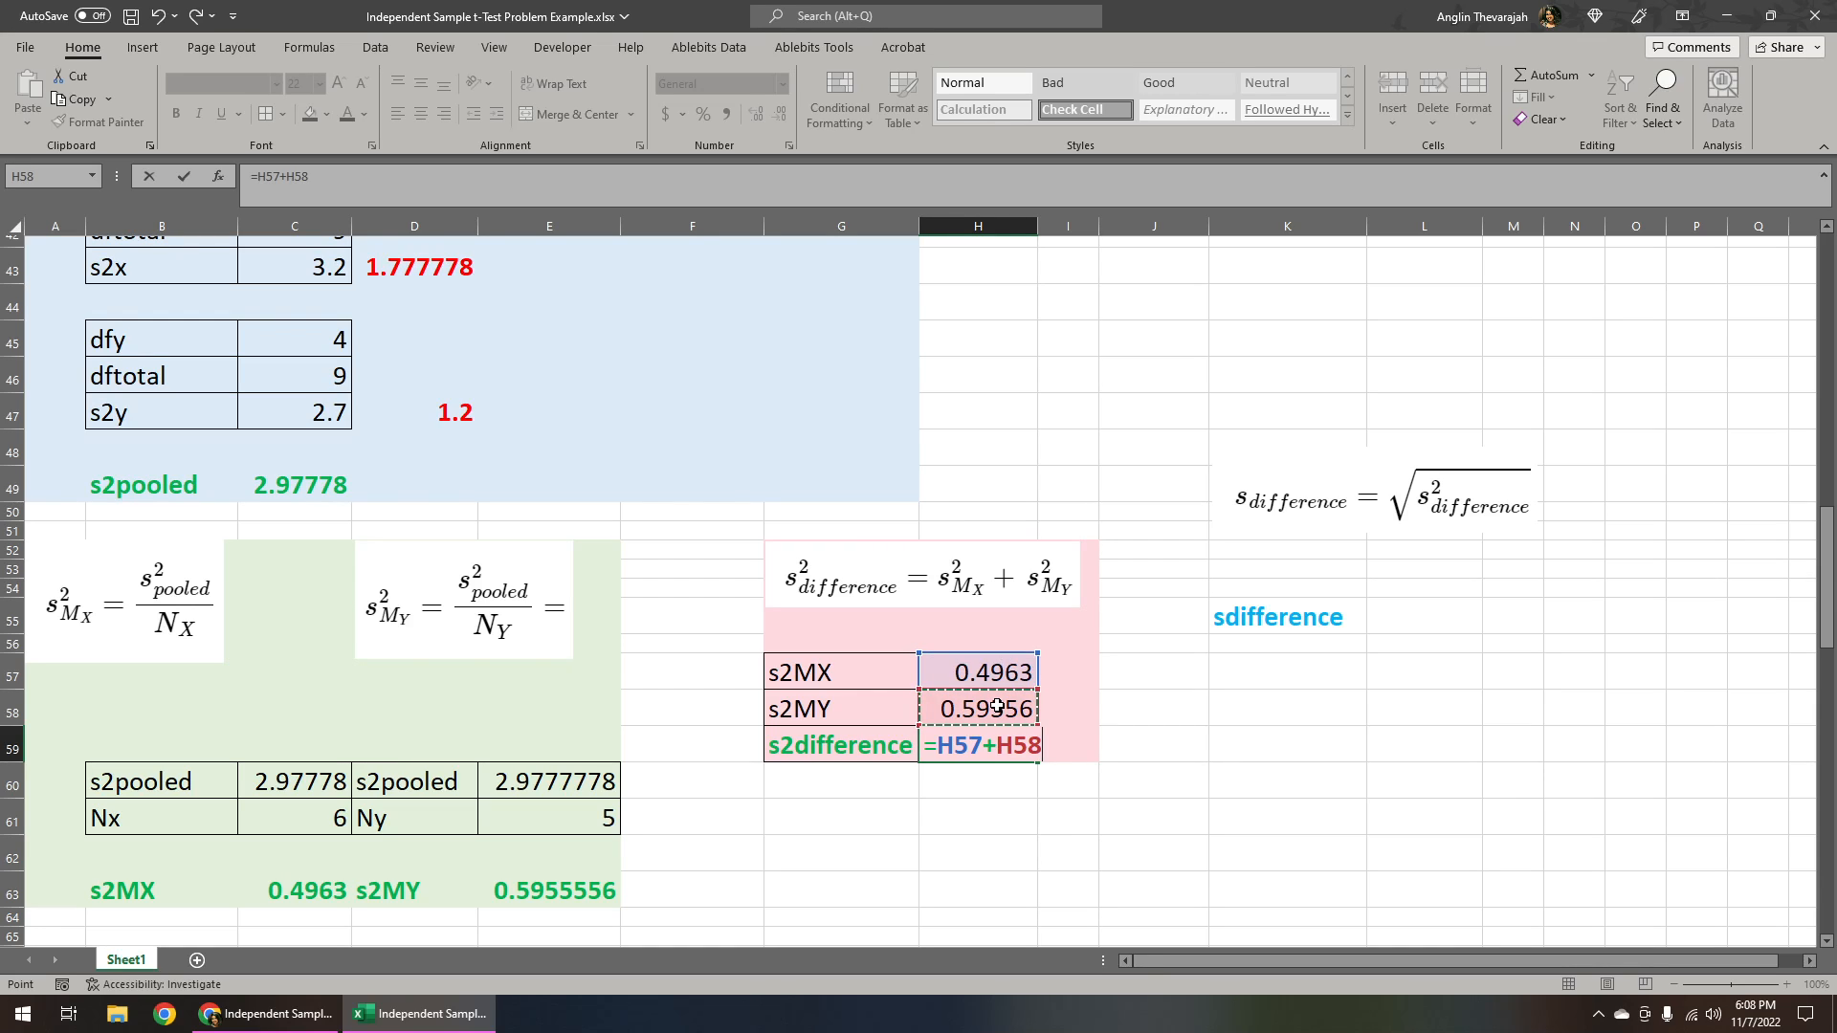
{"action": "key", "text": "Return"}
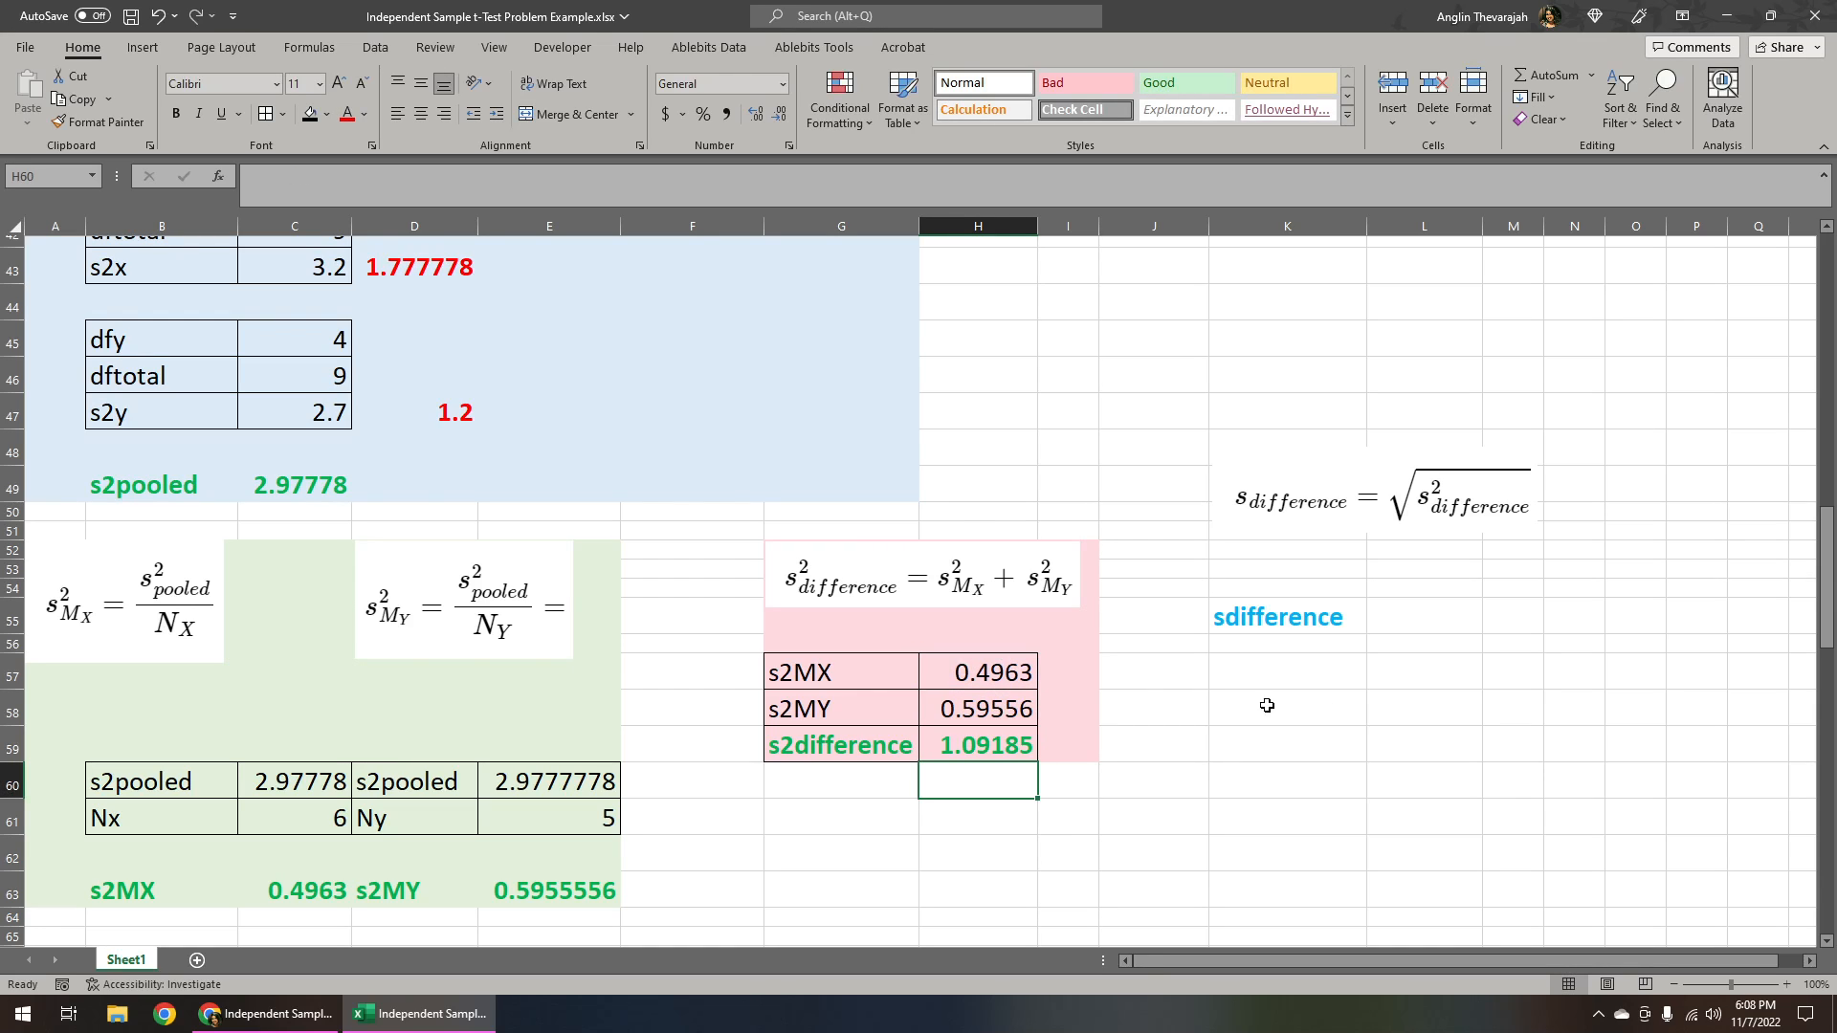
Step: Calculate sdifference in L55 as the square root of the s2difference value in H59
{"action": "left_click", "coordinate": [1413, 609]}
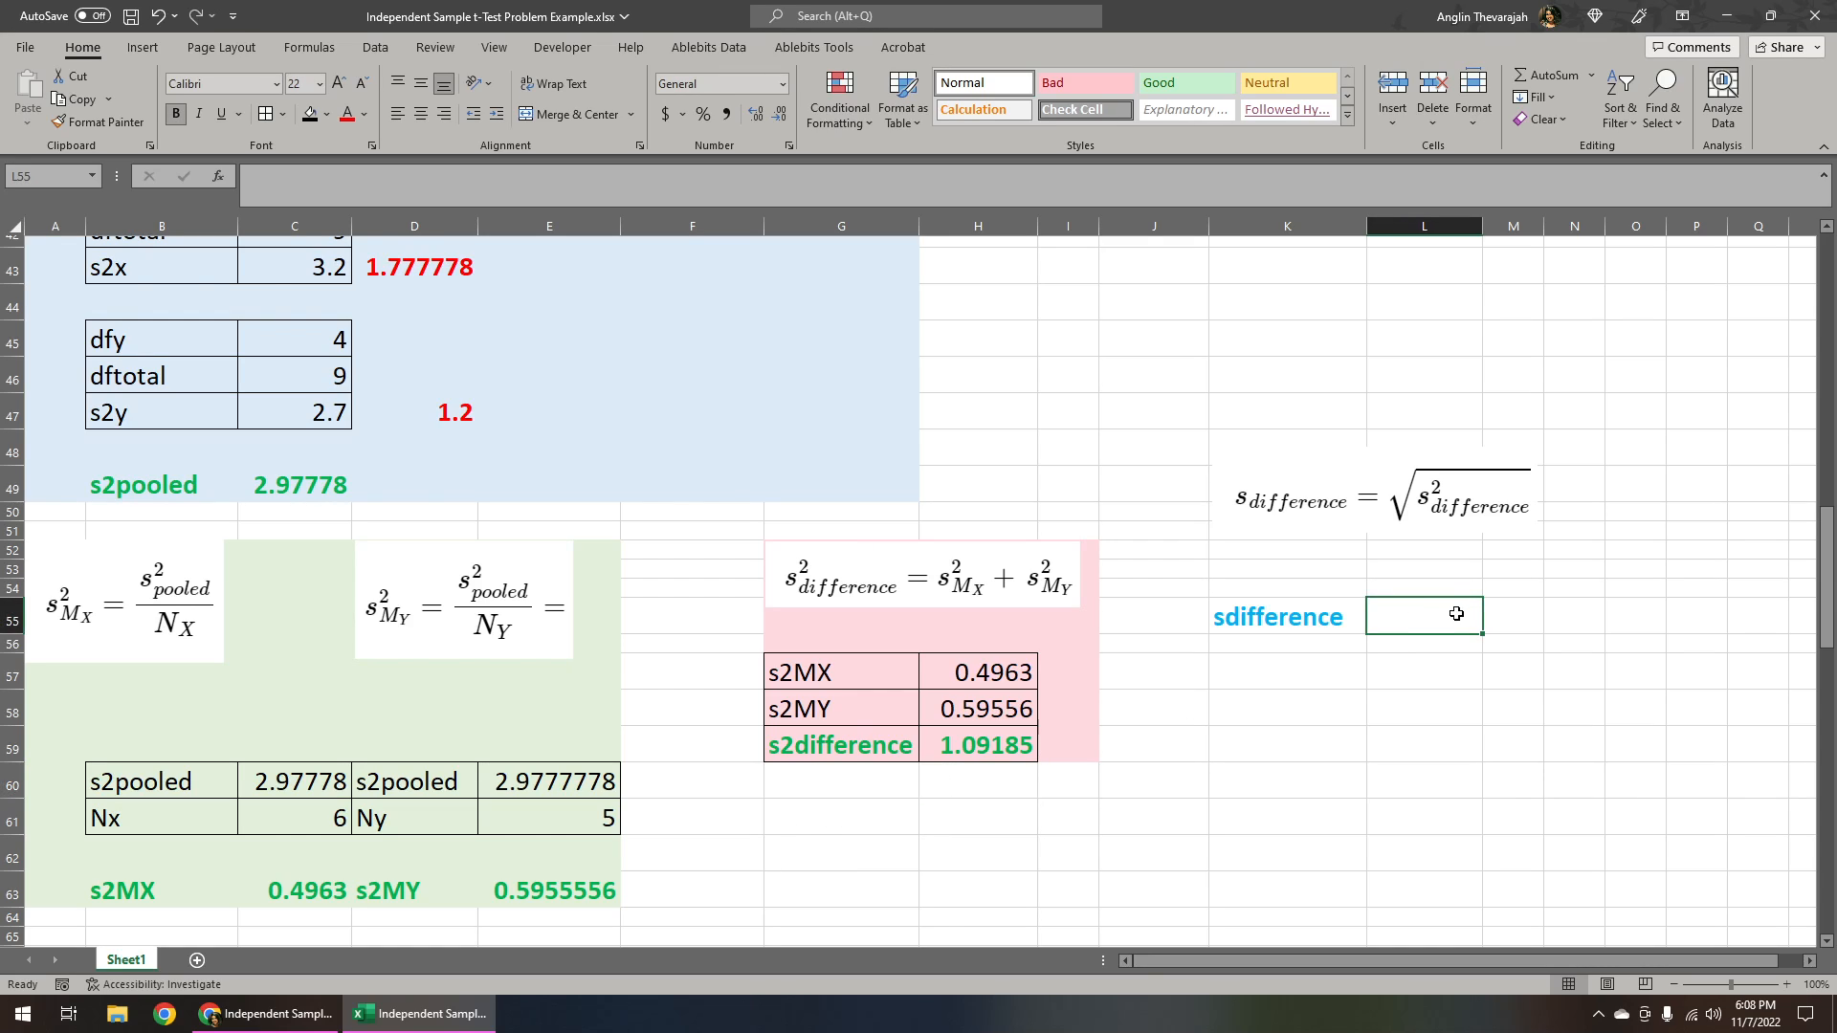
{"action": "type", "text": "=sqrt("}
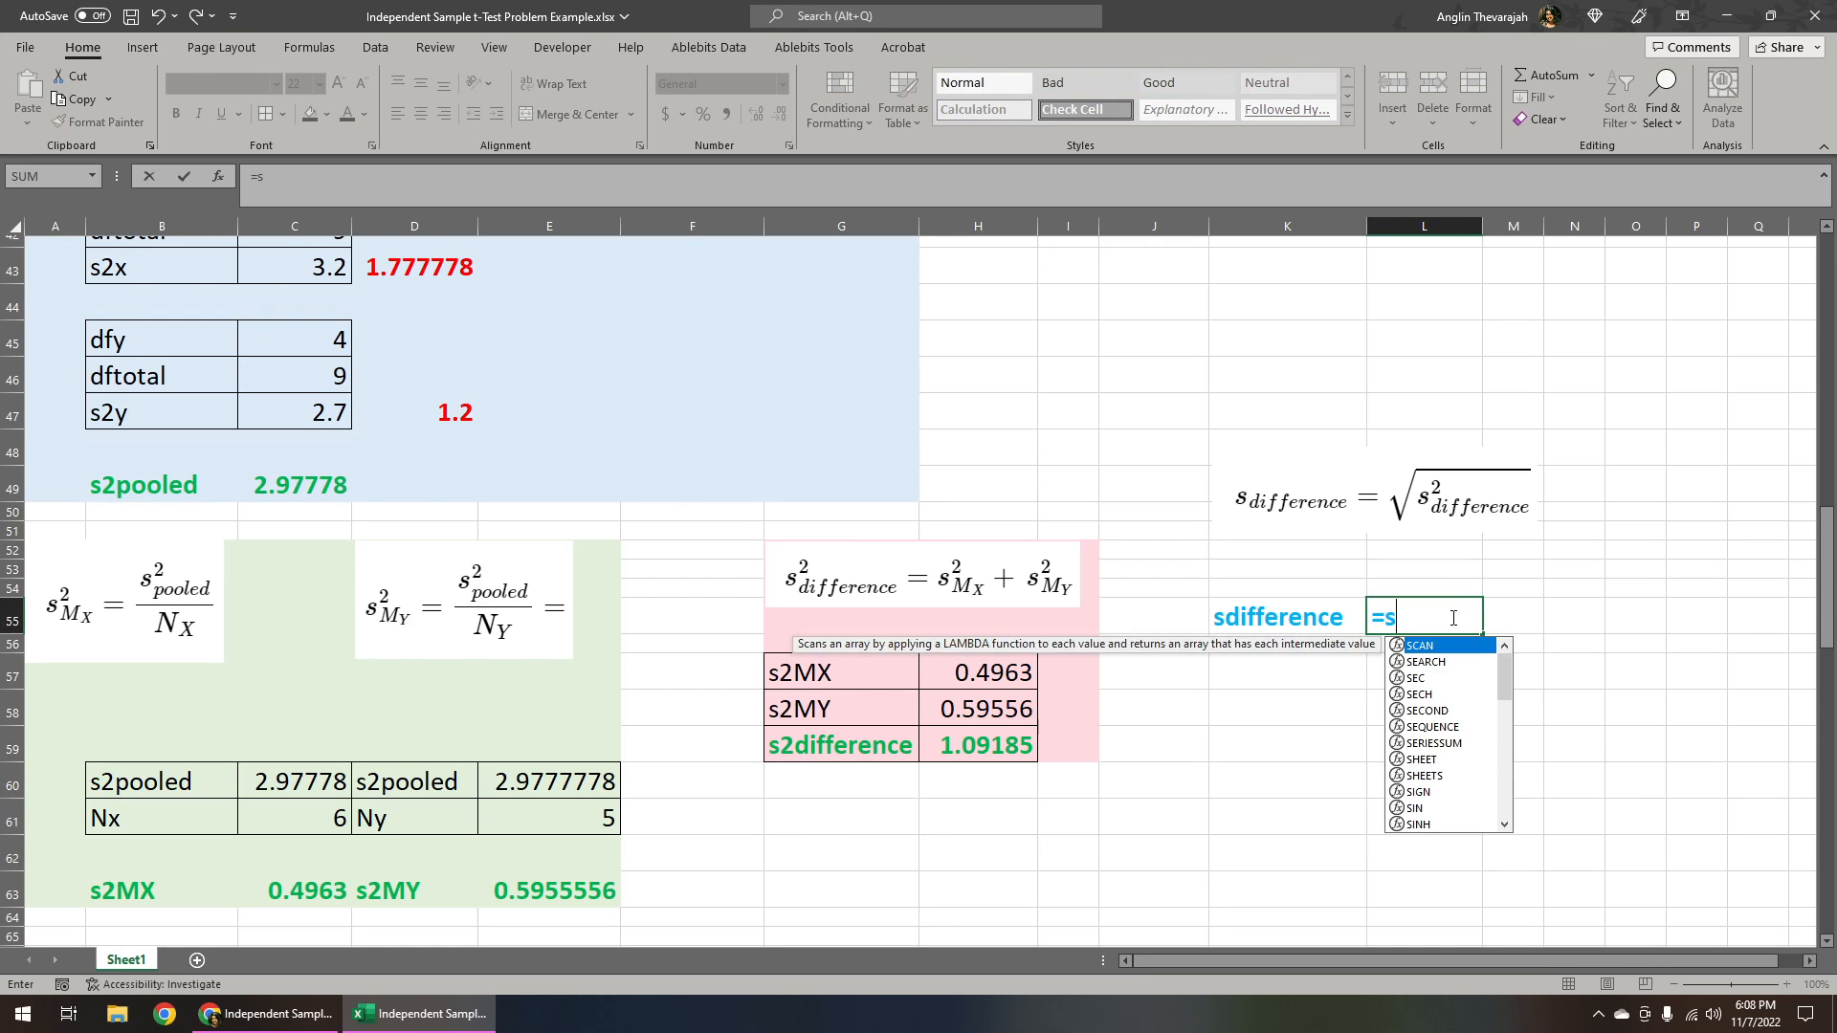
{"action": "left_click", "coordinate": [986, 743]}
{"action": "type", "text": ")"}
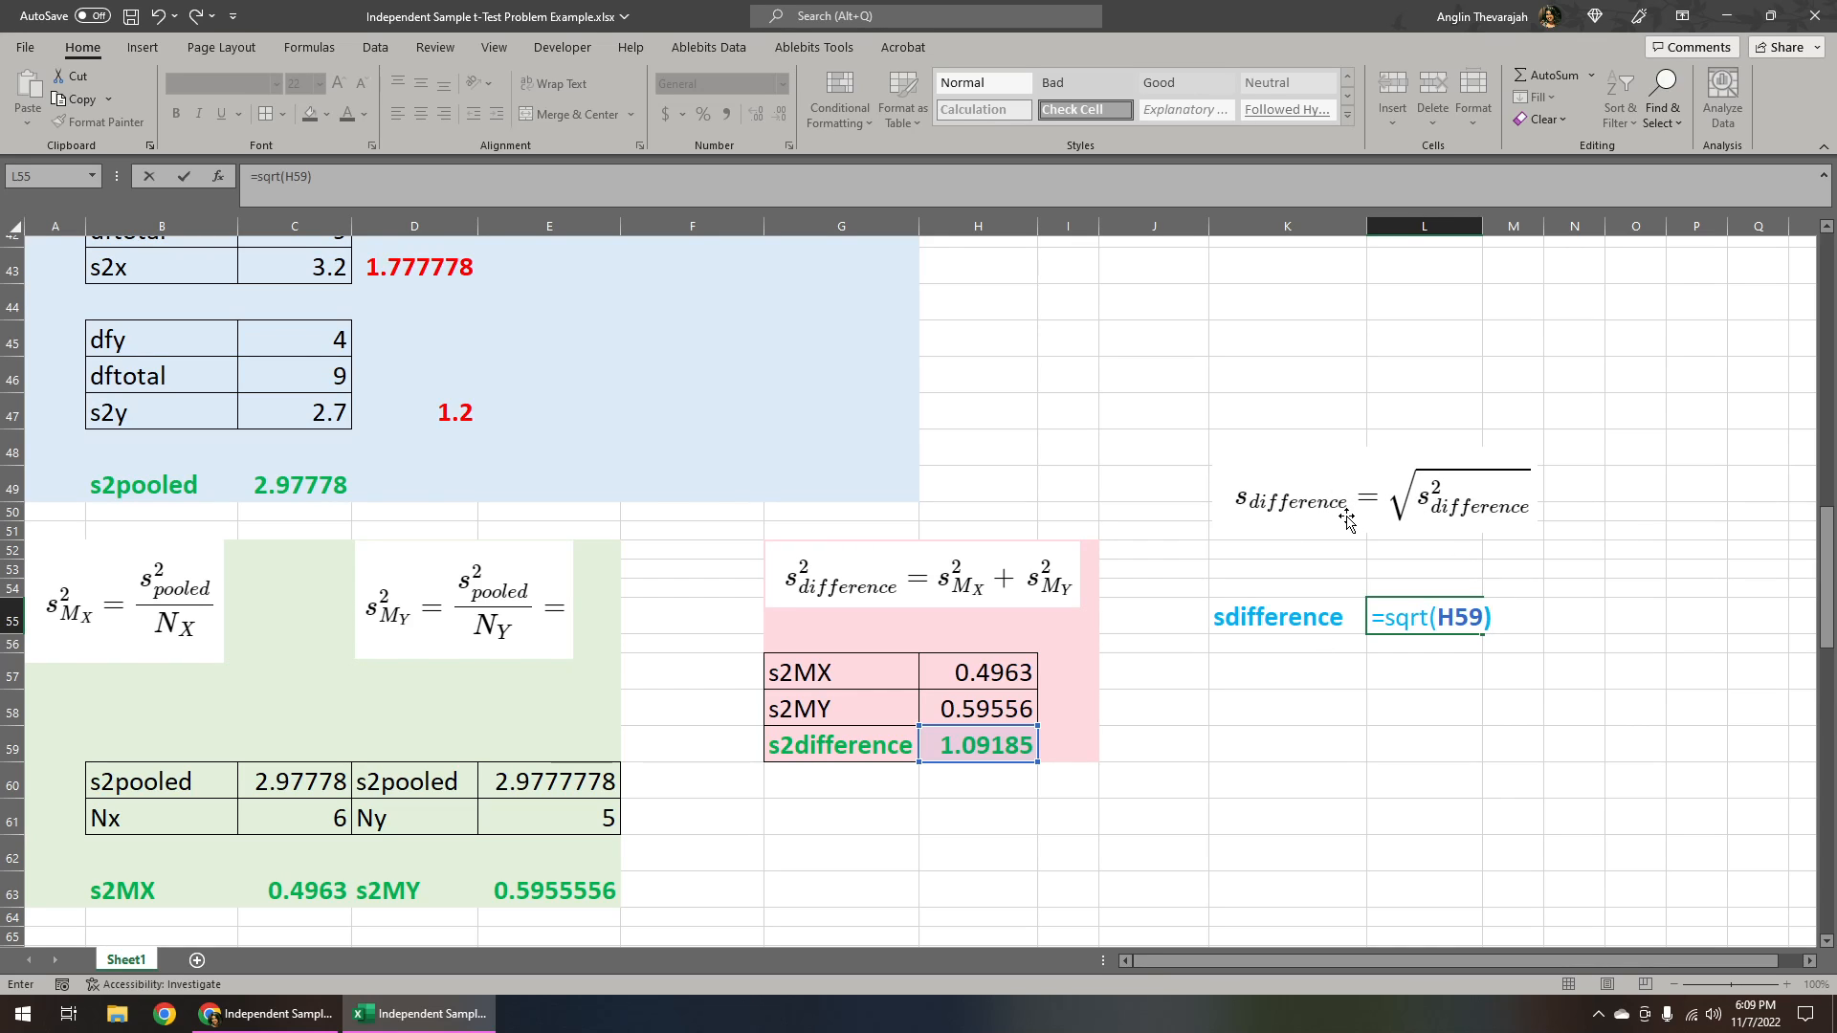
{"action": "key", "text": "Return"}
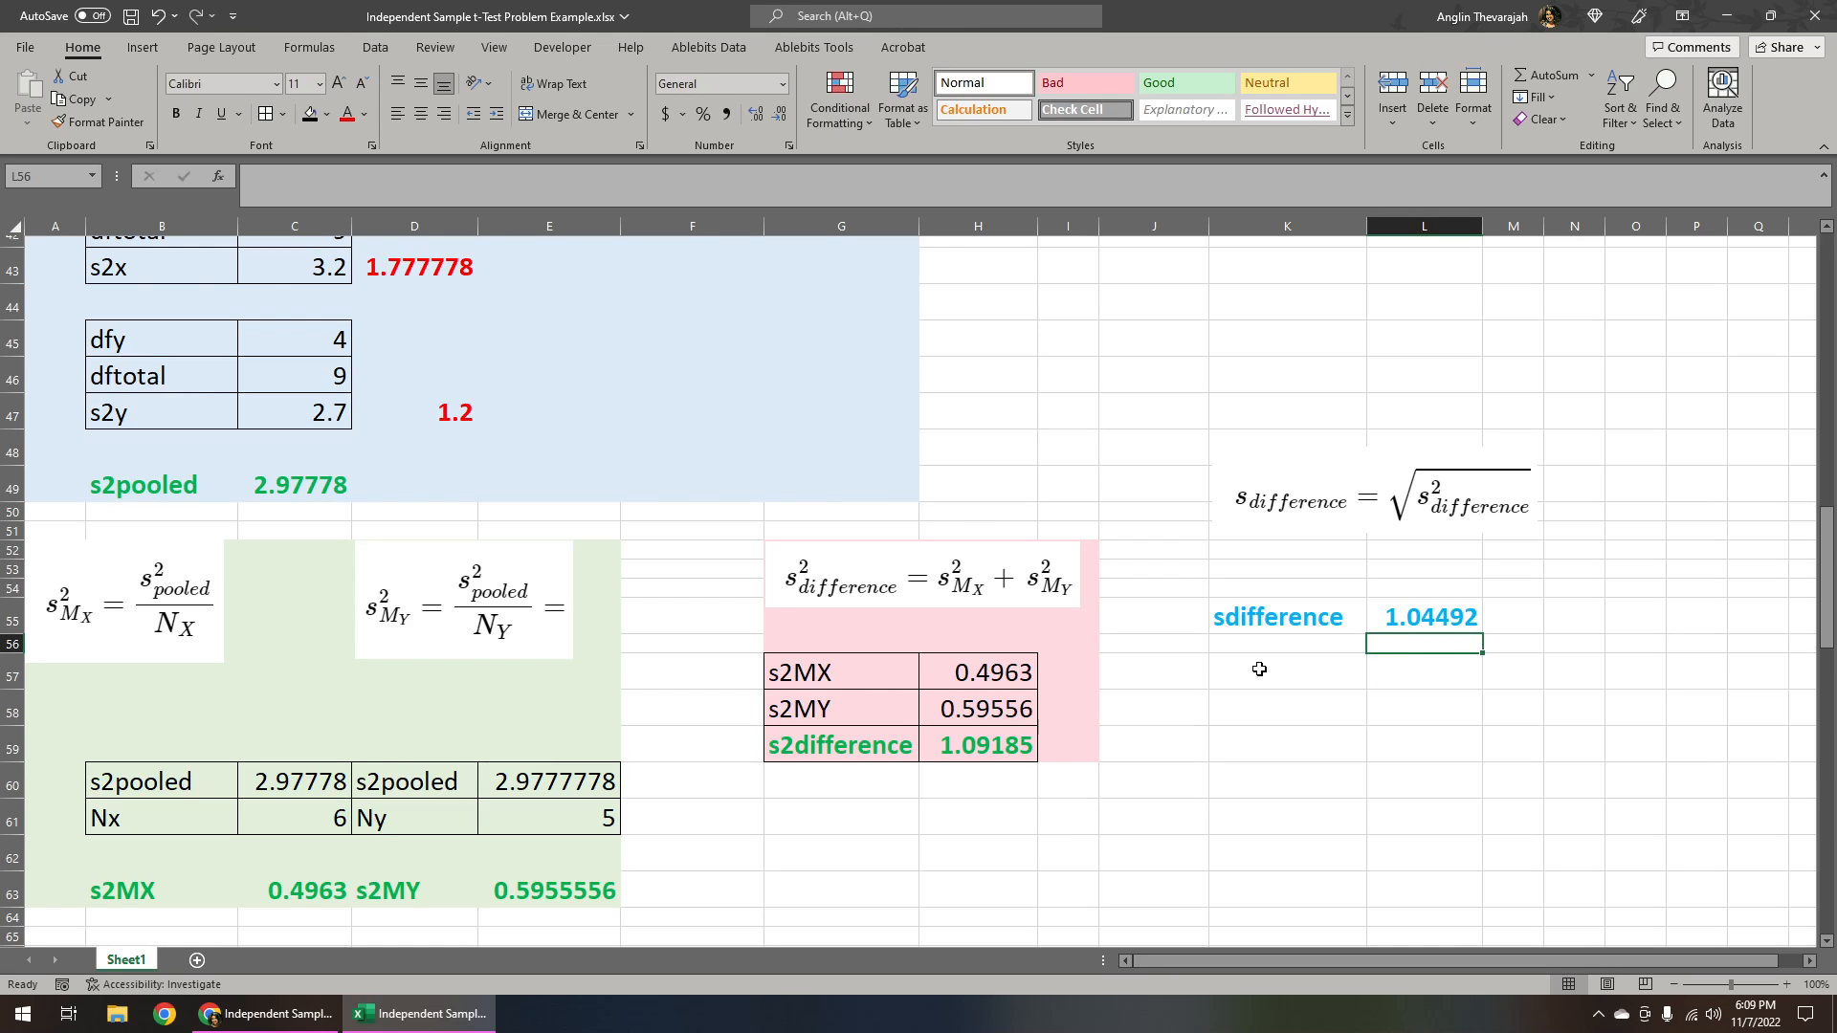
Step: Enter 9 as dftotal in C69 of the degrees of freedom section
{"action": "scroll", "coordinate": [1259, 669], "scroll_direction": "down", "scroll_amount": 5}
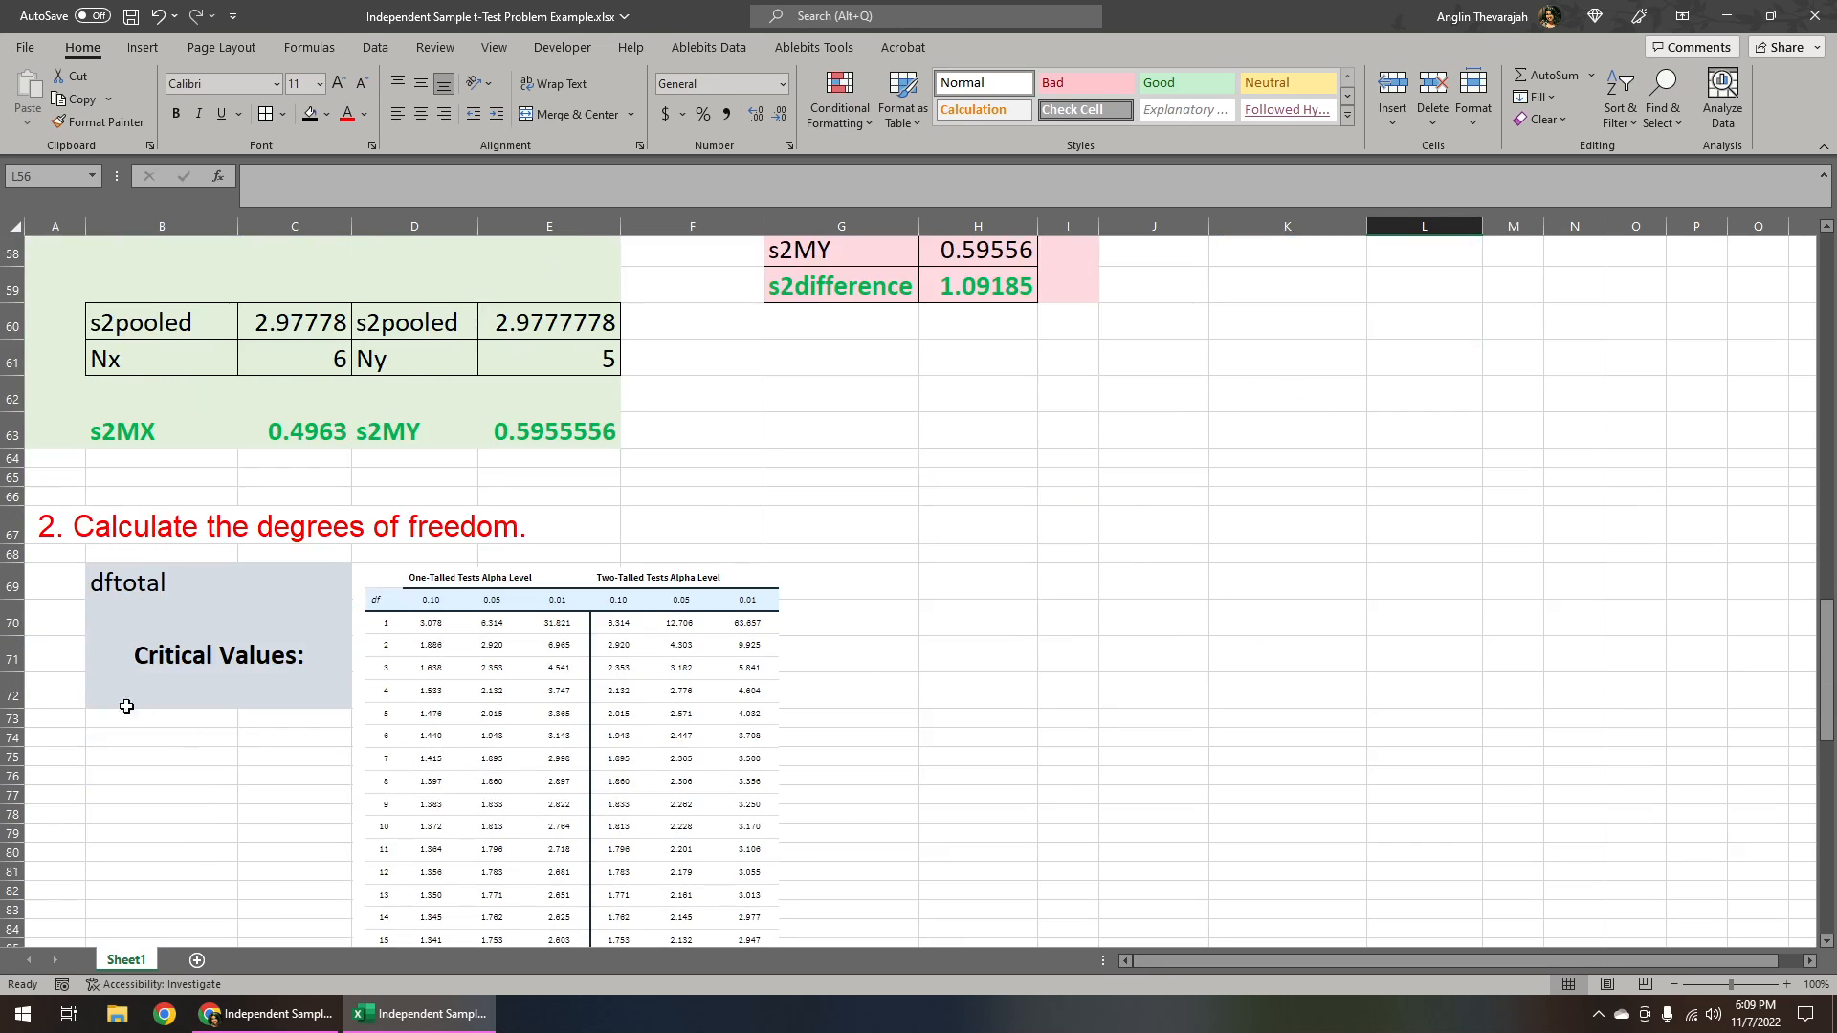
{"action": "left_click", "coordinate": [126, 706]}
{"action": "left_click", "coordinate": [316, 582]}
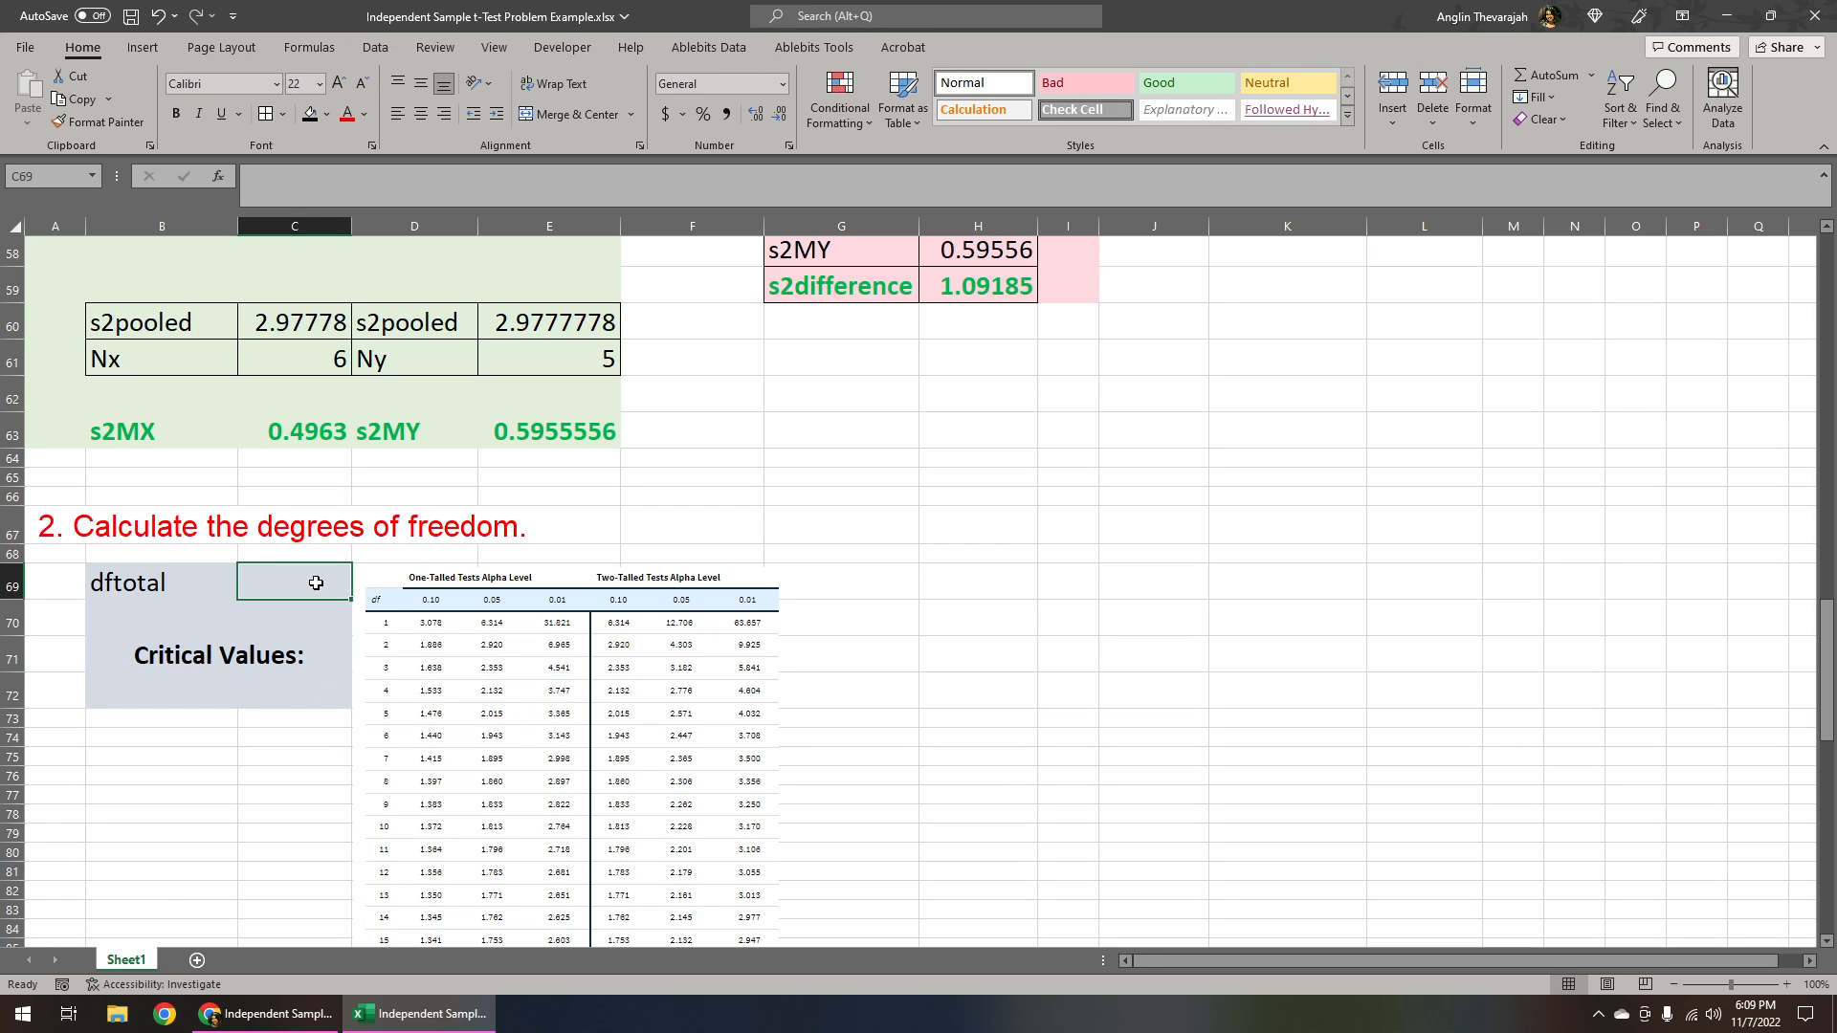
{"action": "type", "text": "9"}
{"action": "left_click", "coordinate": [1290, 608]}
Step: Enter "values +/- 2.262" in B72, below the Critical Values heading
{"action": "scroll", "coordinate": [1244, 614], "scroll_direction": "down", "scroll_amount": 1}
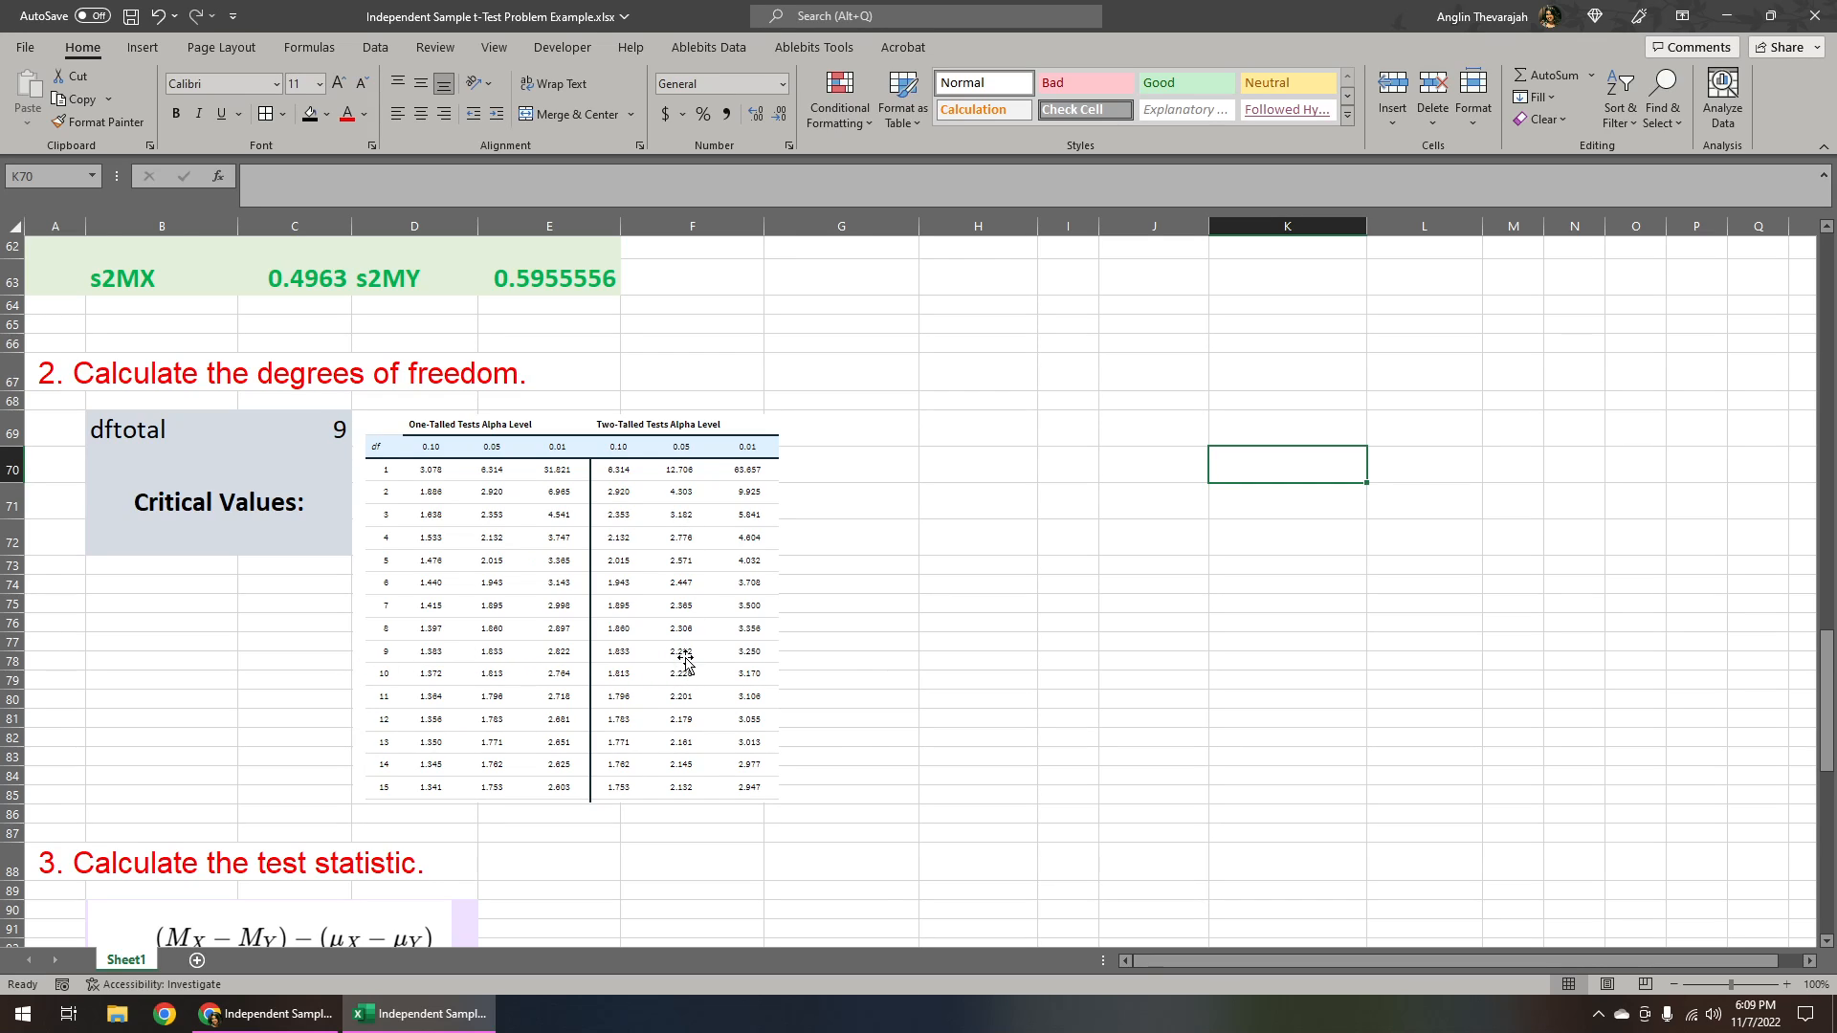
{"action": "left_click", "coordinate": [100, 526]}
{"action": "type", "text": "values +/- 2.2"}
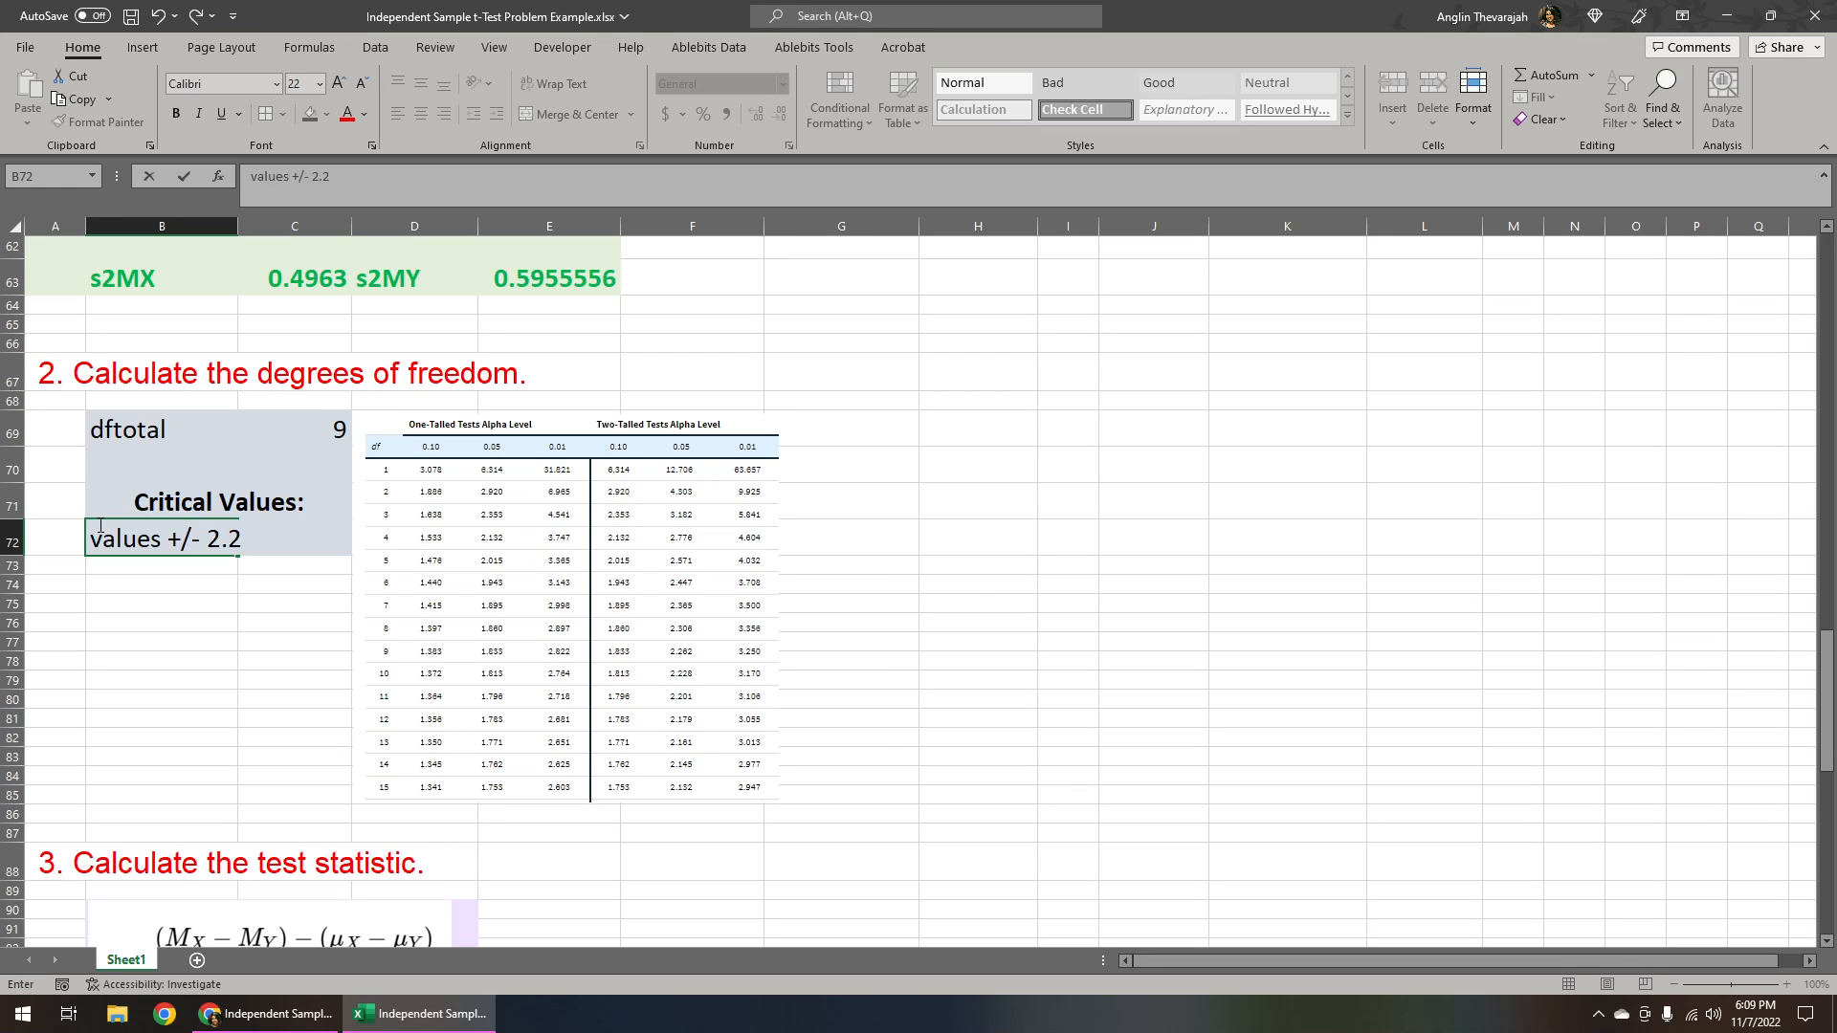
{"action": "type", "text": "62"}
{"action": "key", "text": "Return"}
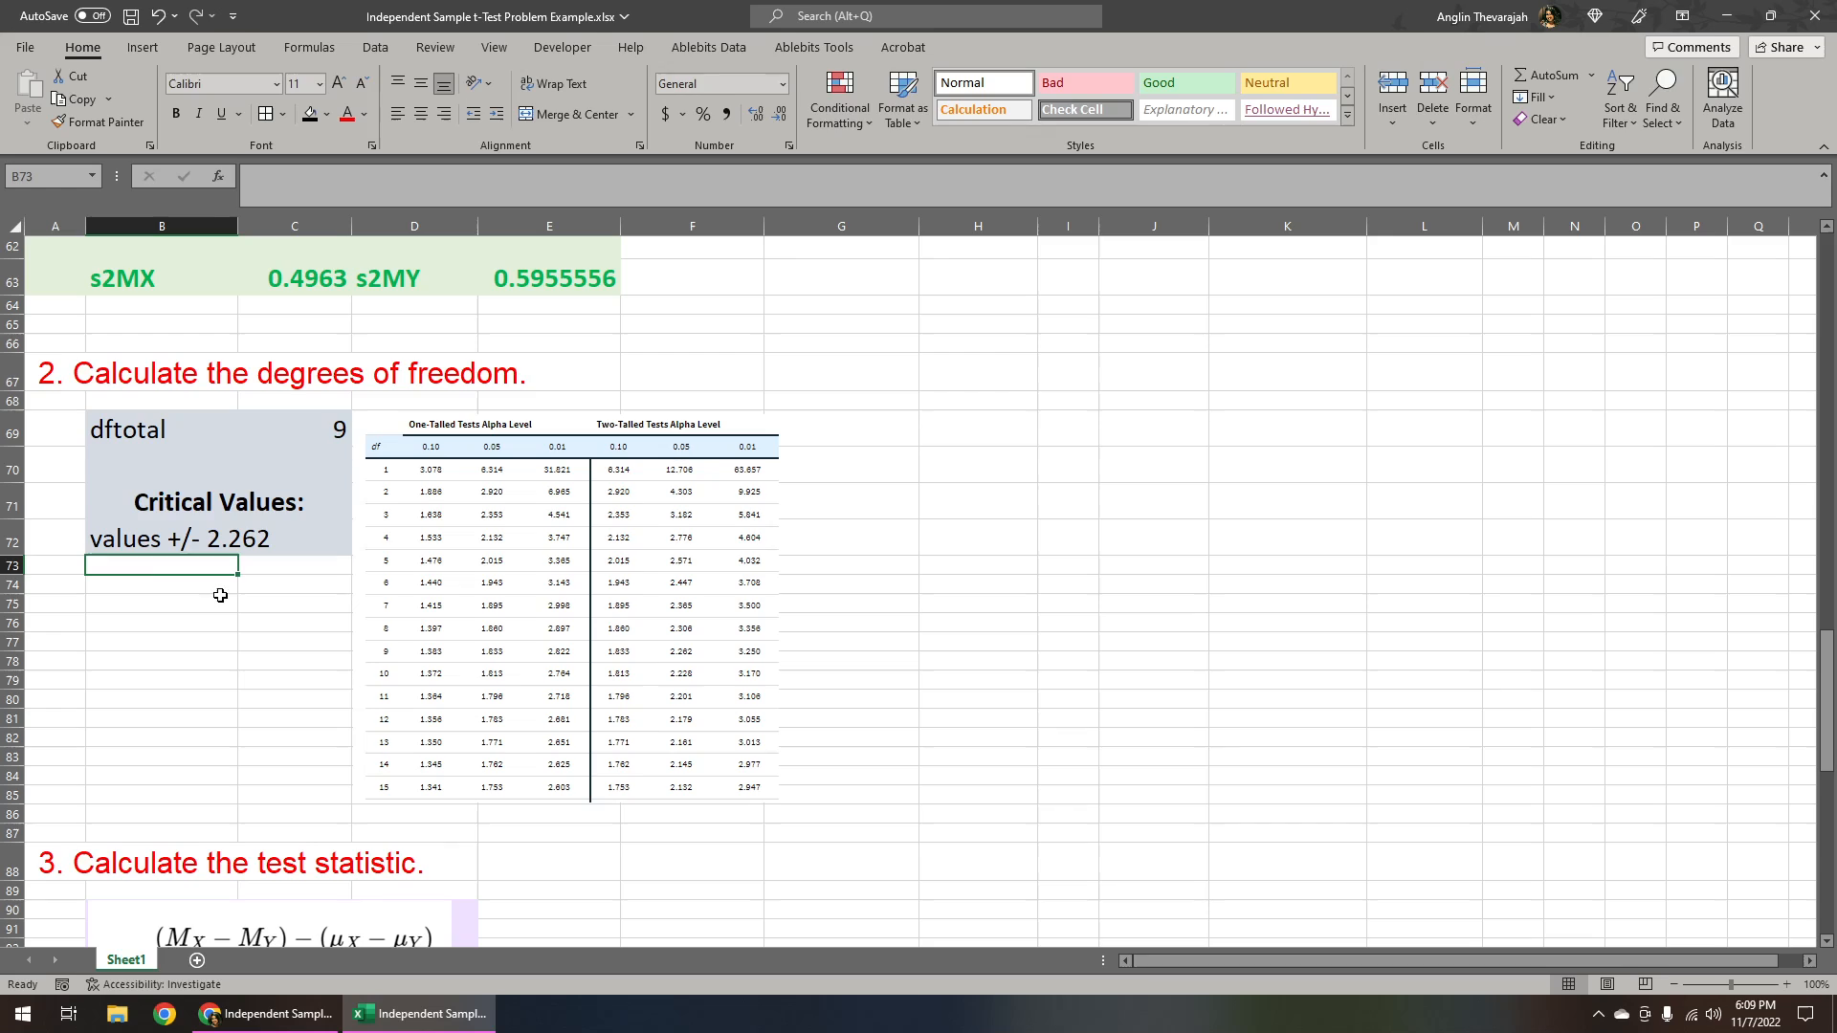
Step: Make the critical values text in B72 and the dftotal value in C69 bold
{"action": "left_click", "coordinate": [112, 540]}
{"action": "left_click", "coordinate": [176, 113]}
{"action": "left_click", "coordinate": [339, 428]}
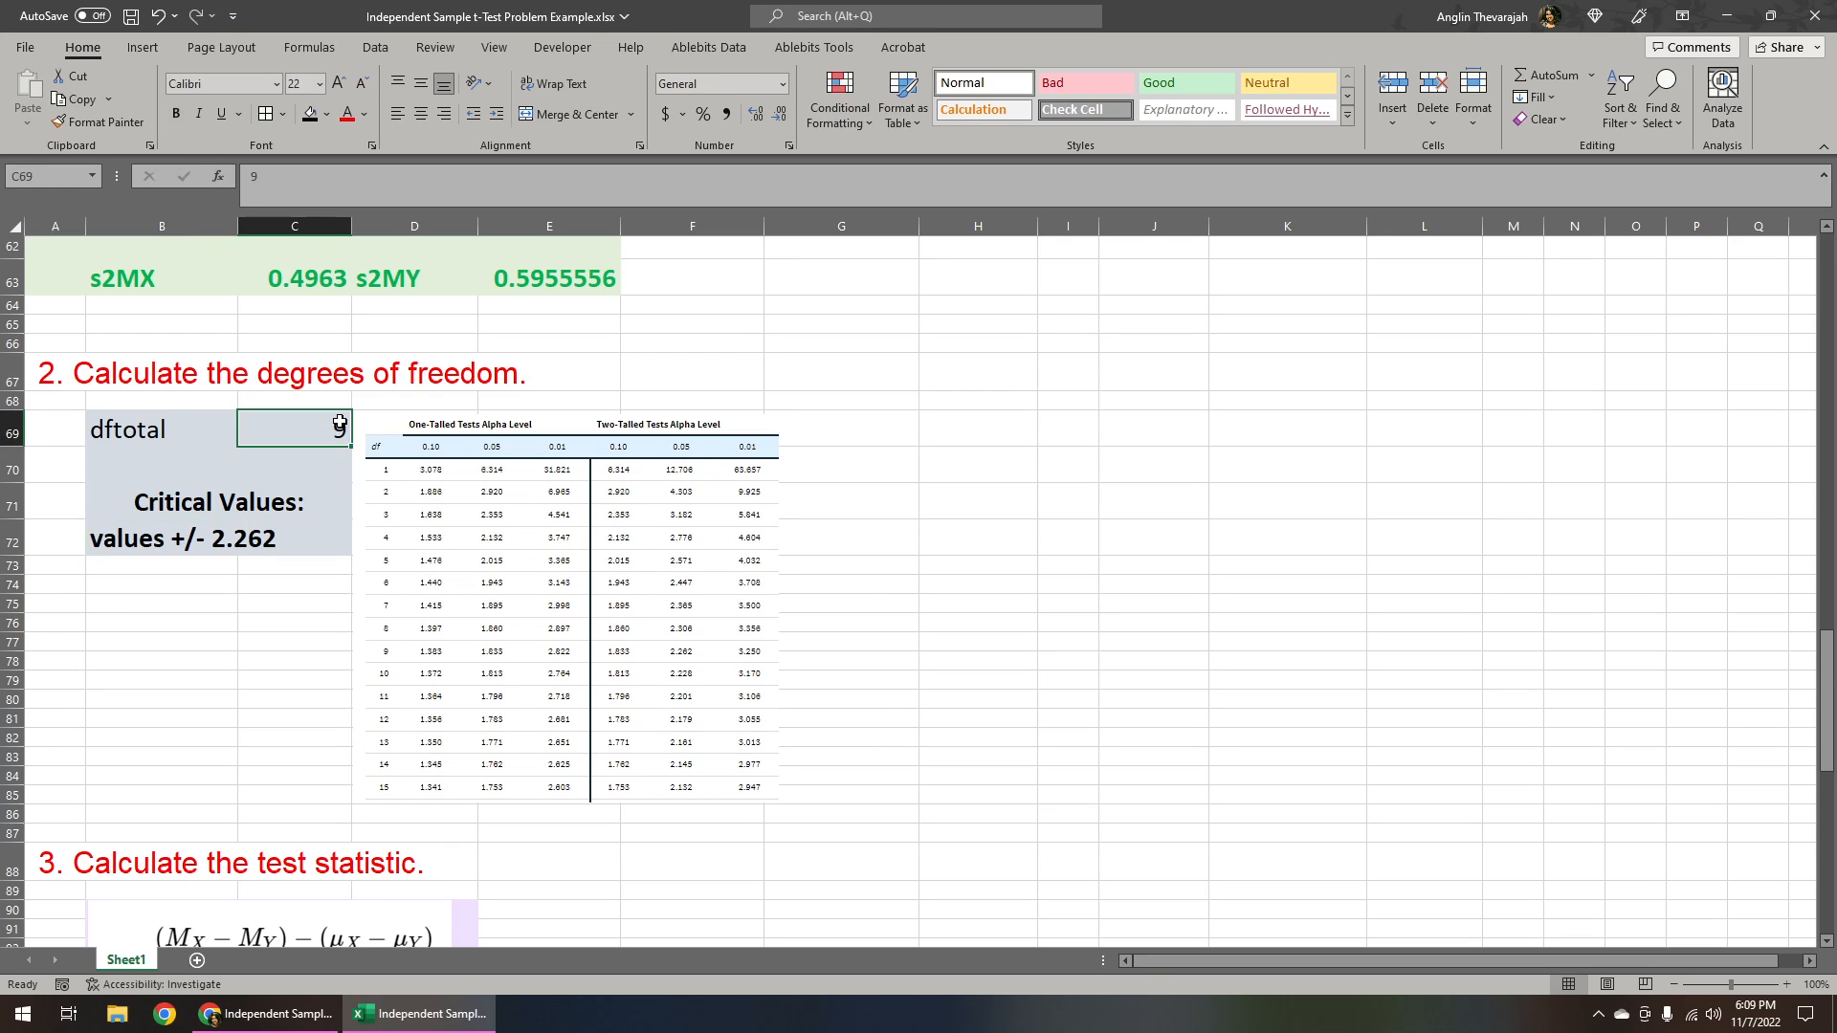
{"action": "left_click", "coordinate": [176, 112]}
{"action": "left_click", "coordinate": [159, 694]}
Step: Check the Group 1 and Group 2 means in the rating tables and enter 3 for MX in F97
{"action": "scroll", "coordinate": [165, 693], "scroll_direction": "down", "scroll_amount": 3}
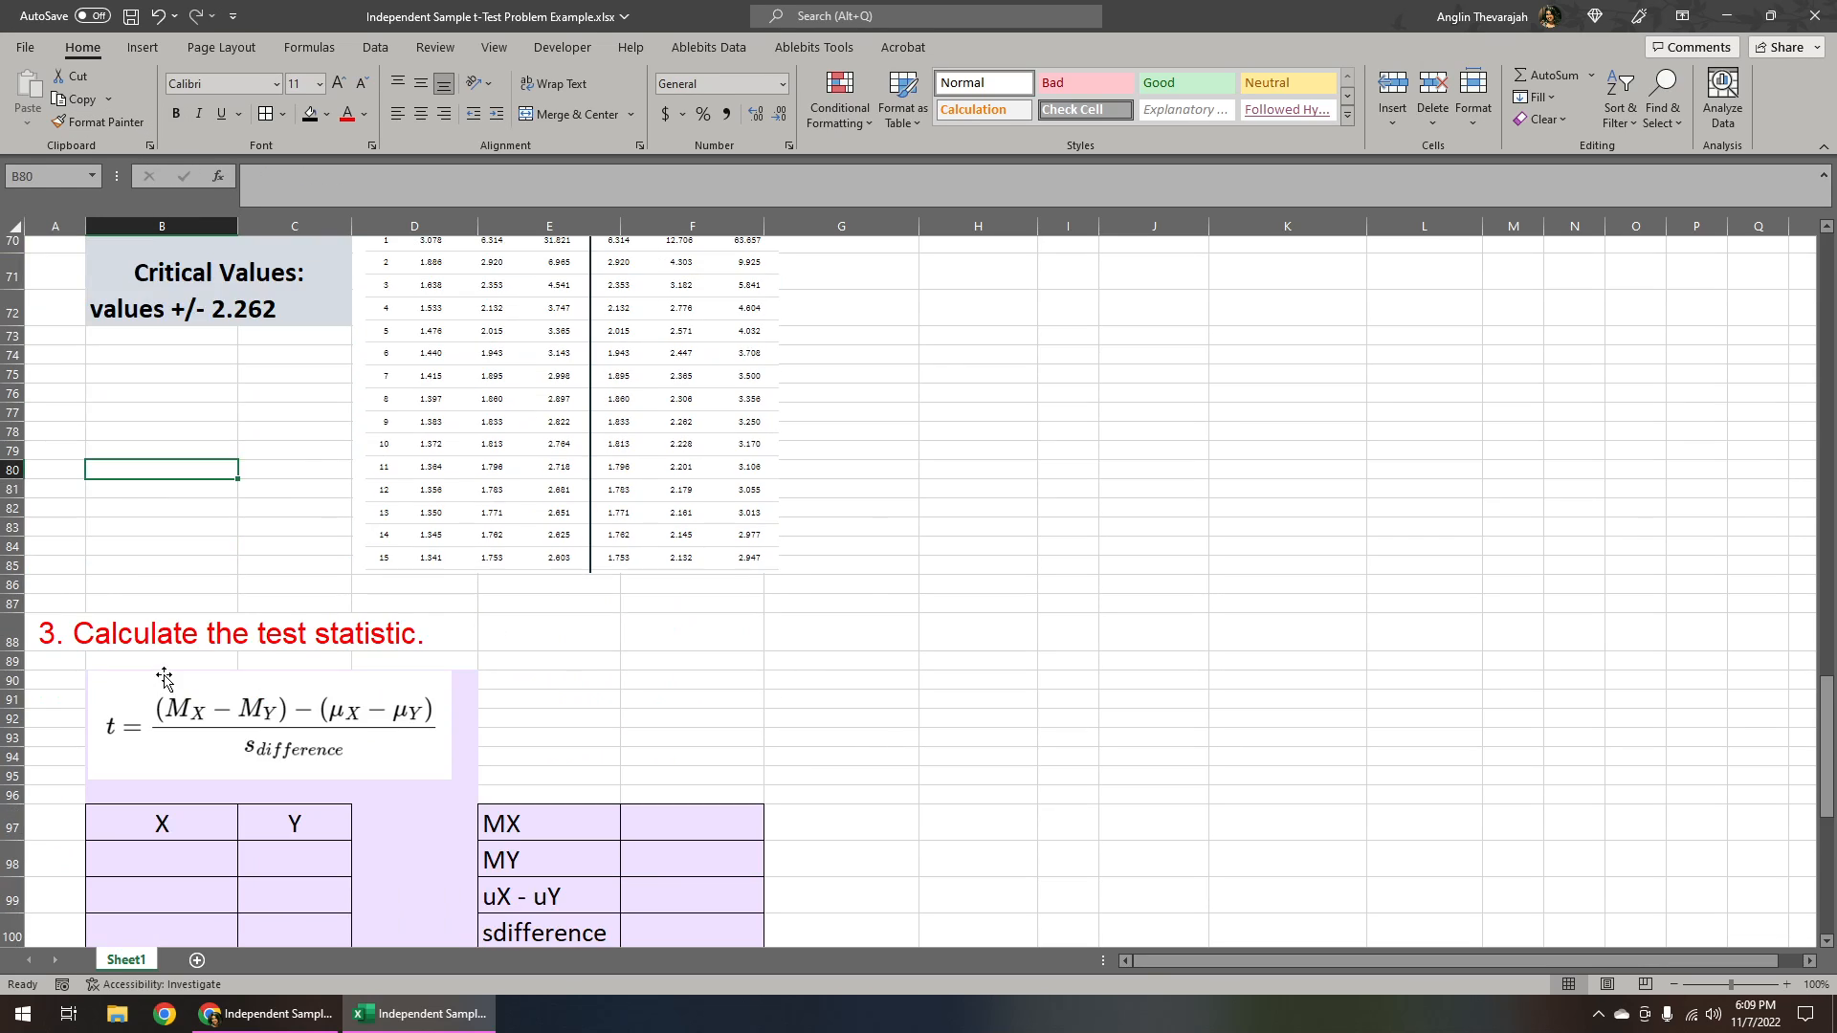
{"action": "scroll", "coordinate": [603, 724], "scroll_direction": "down", "scroll_amount": 3}
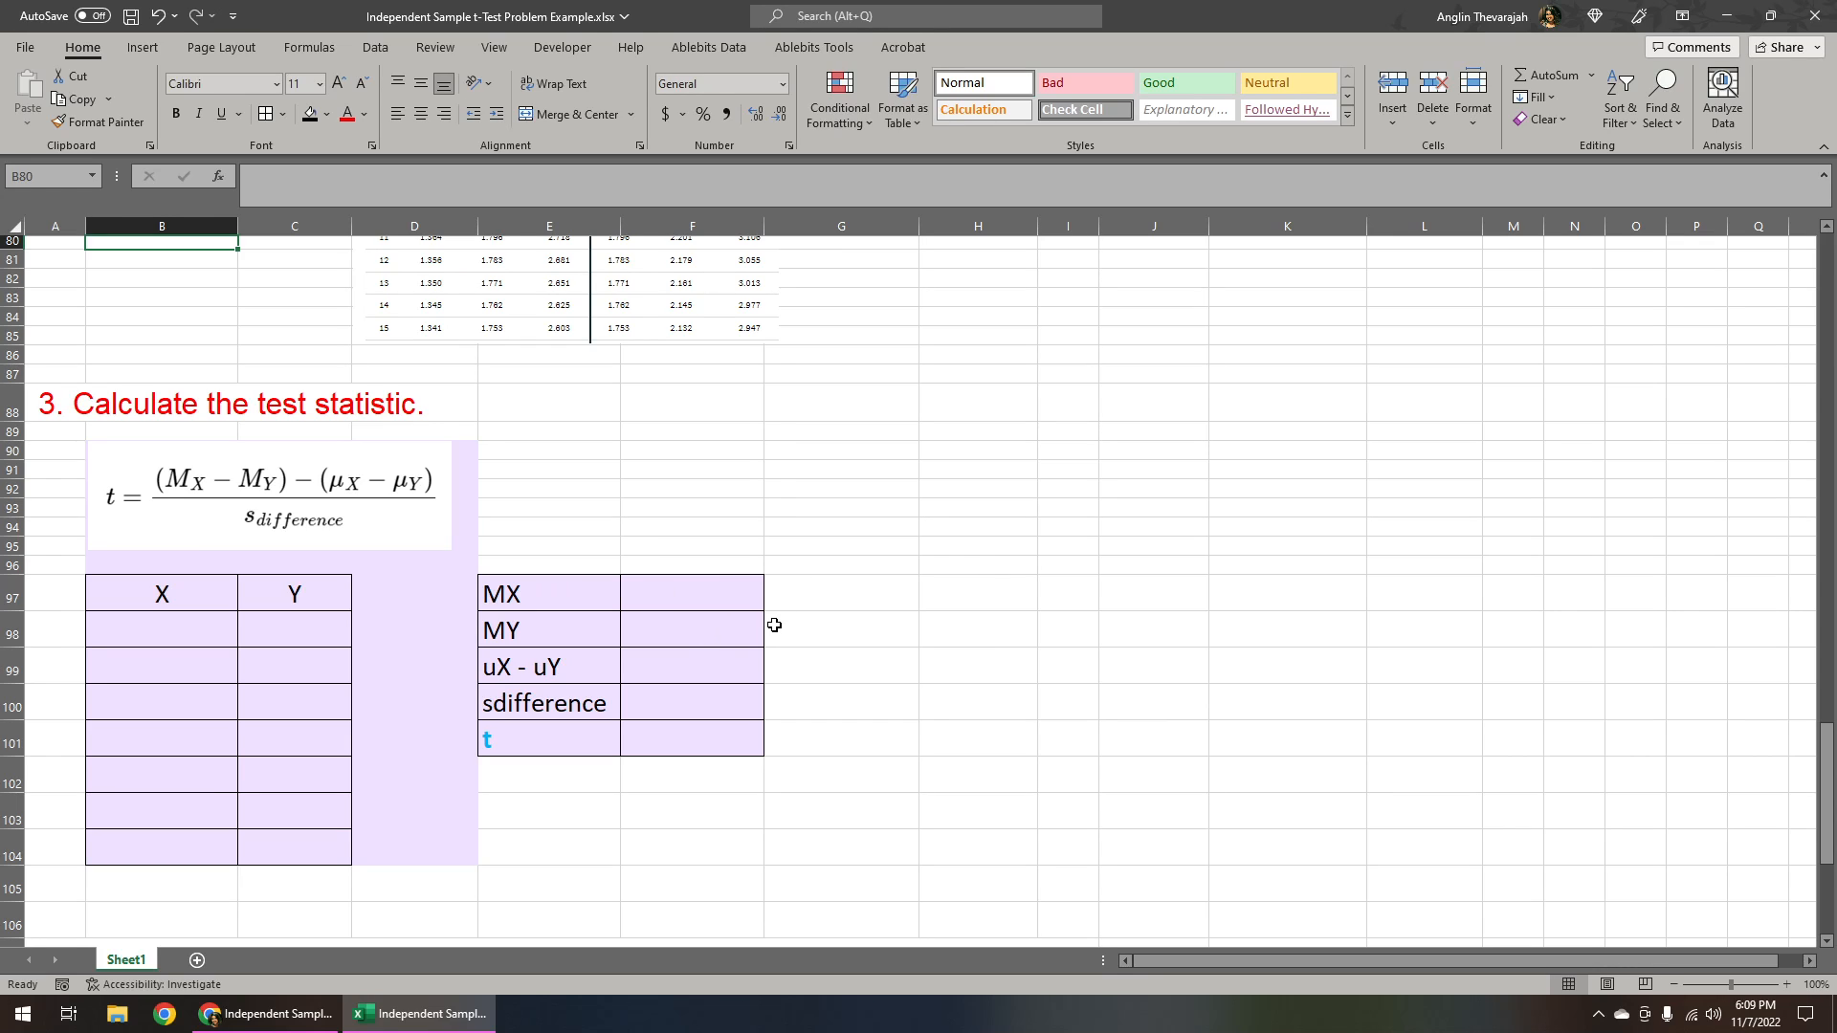
{"action": "scroll", "coordinate": [703, 603], "scroll_direction": "up", "scroll_amount": 15}
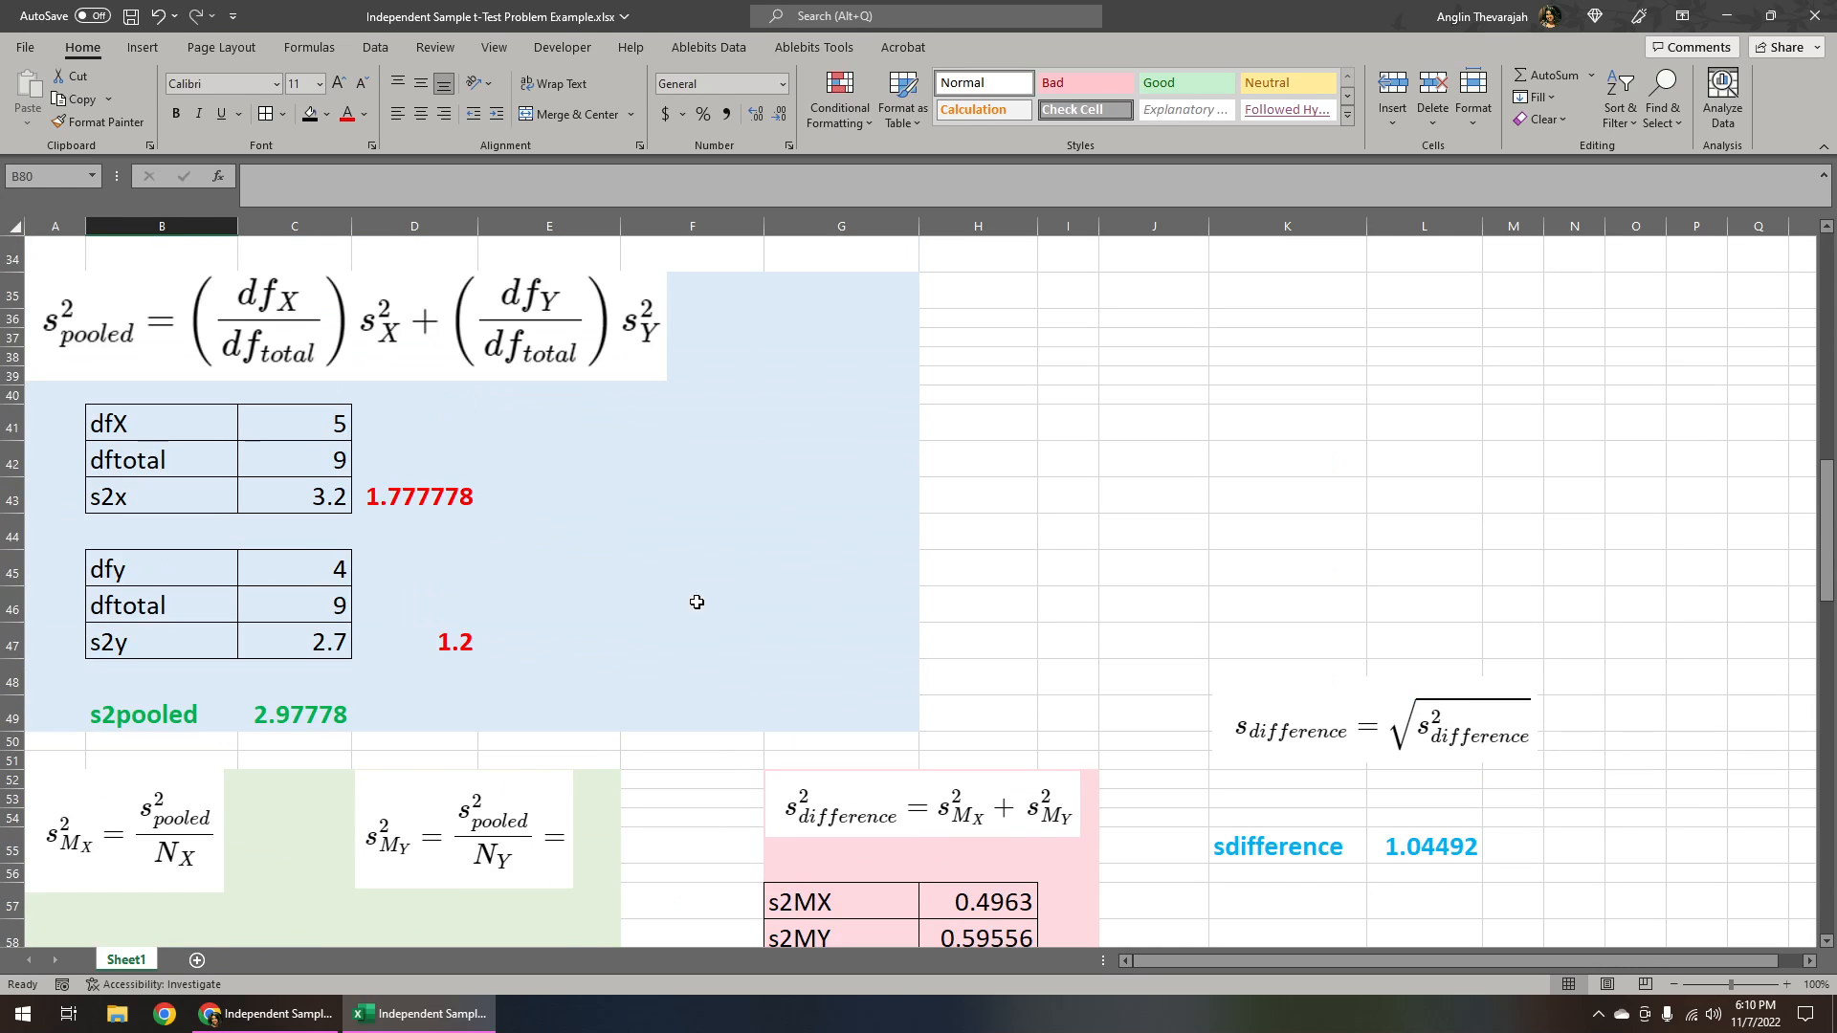
{"action": "scroll", "coordinate": [696, 602], "scroll_direction": "up", "scroll_amount": 7}
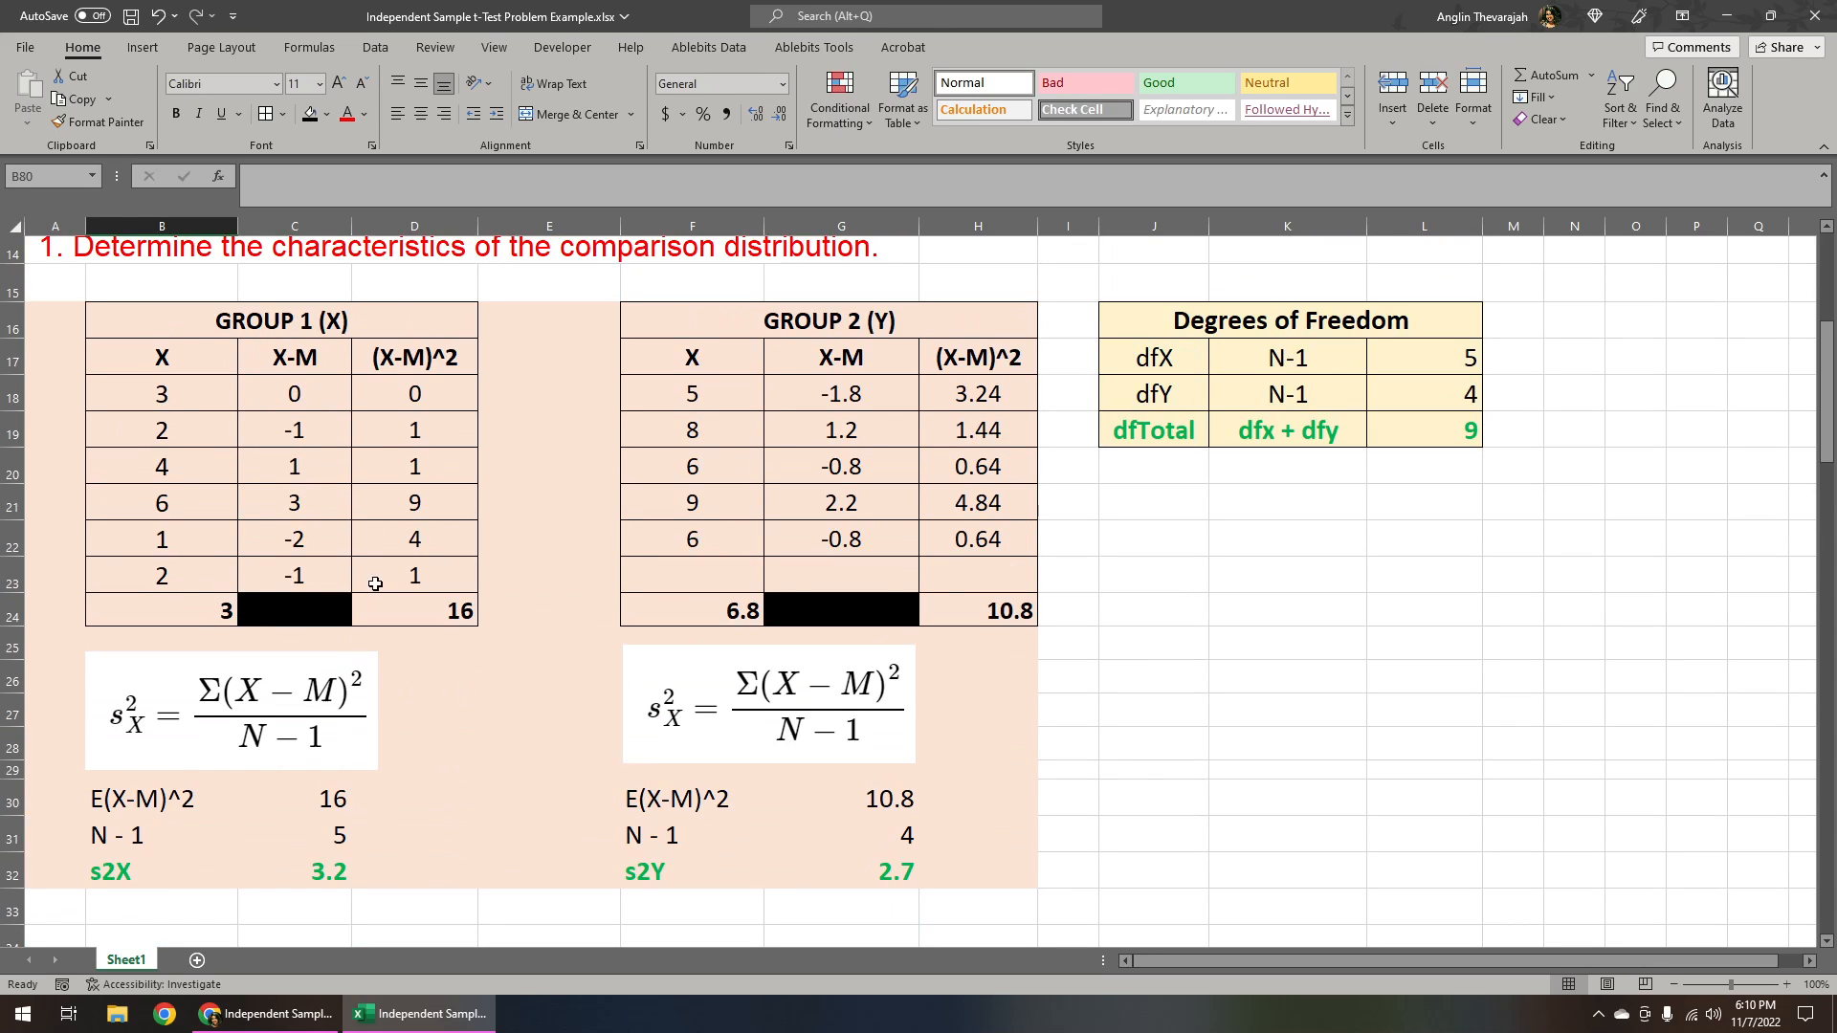
{"action": "scroll", "coordinate": [828, 463], "scroll_direction": "down", "scroll_amount": 16}
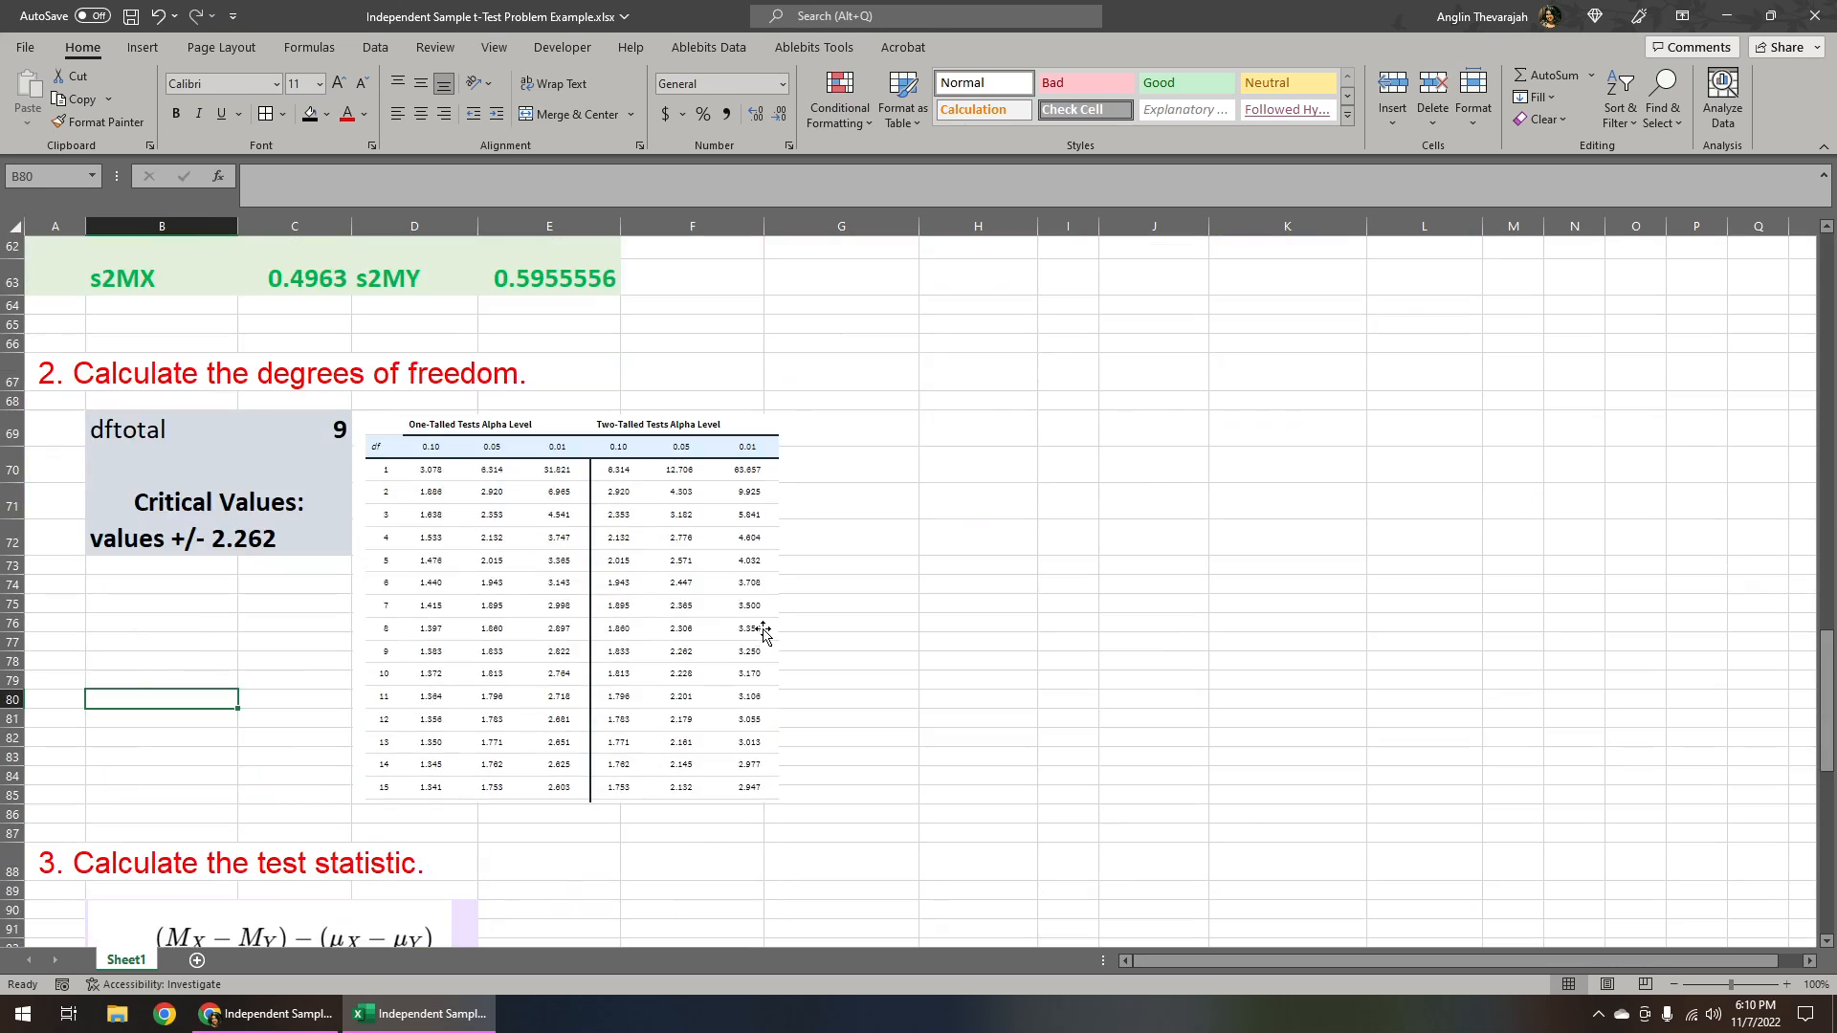
{"action": "scroll", "coordinate": [762, 632], "scroll_direction": "down", "scroll_amount": 6}
{"action": "left_click", "coordinate": [696, 595]}
{"action": "type", "text": "3"}
{"action": "key", "text": "Return"}
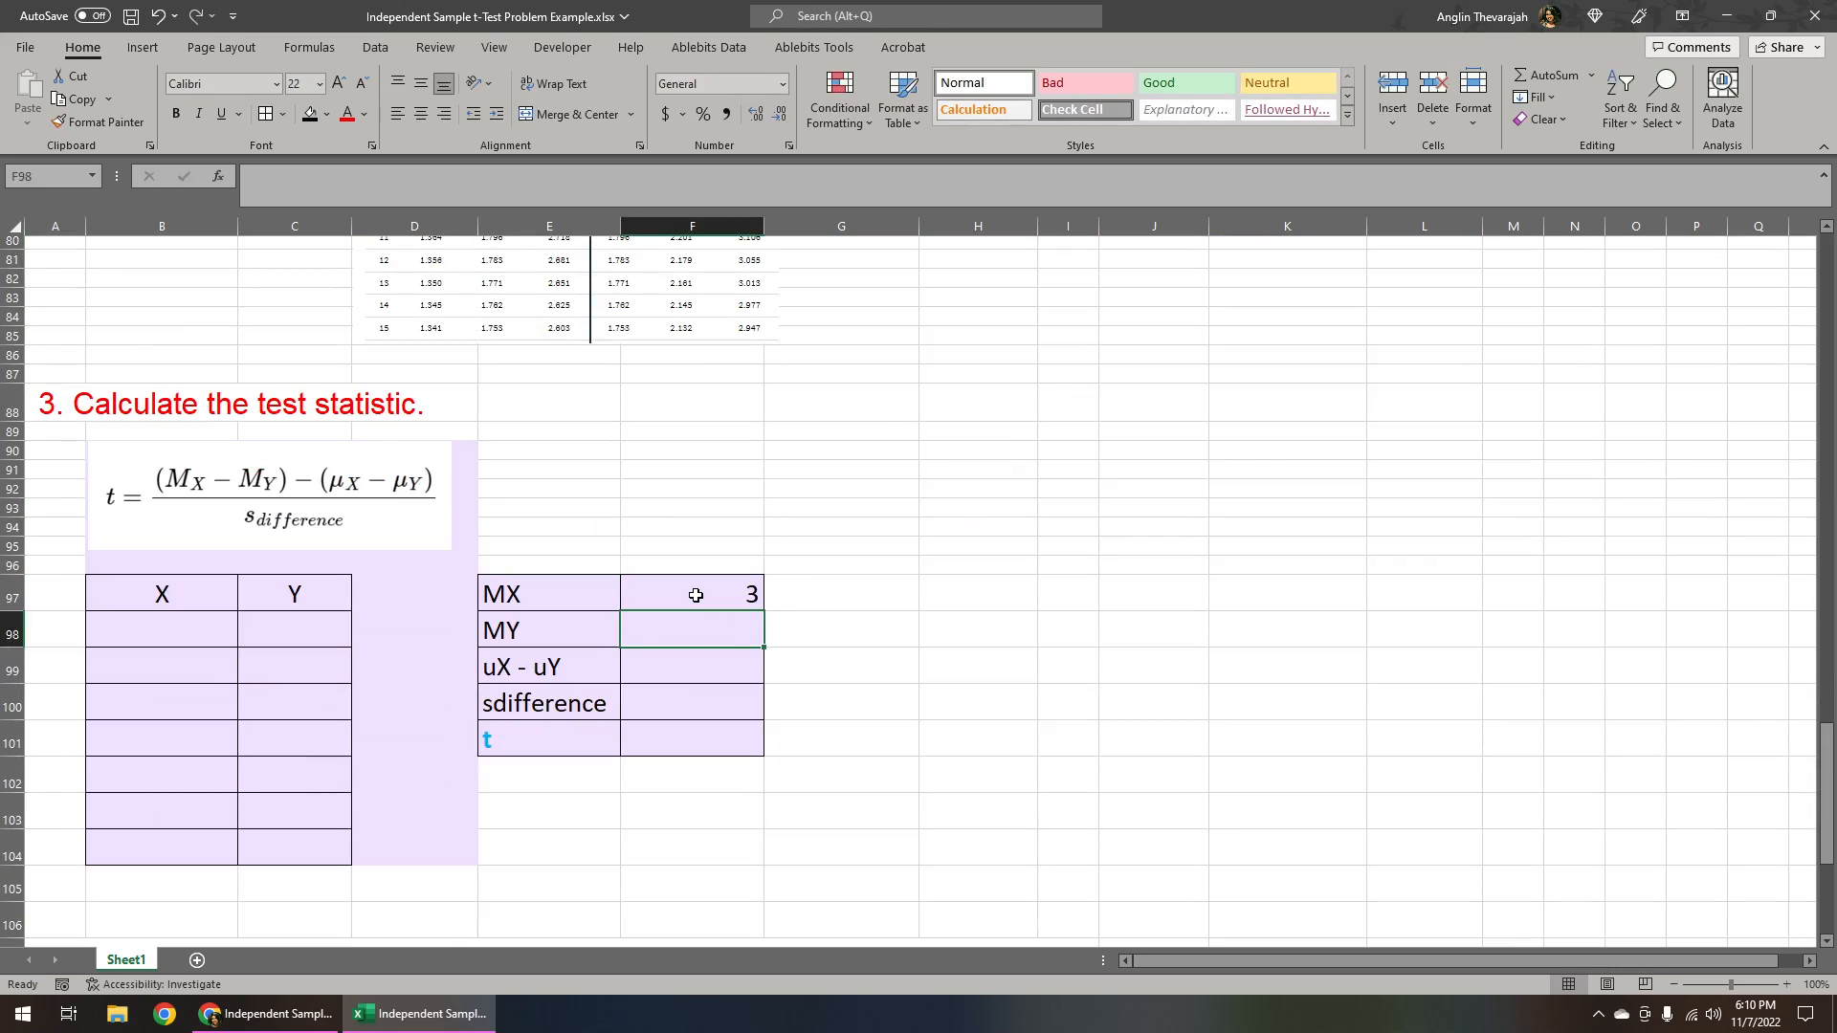
Step: Enter 6.8 for MY in F98 of the test statistic table
{"action": "type", "text": "608"}
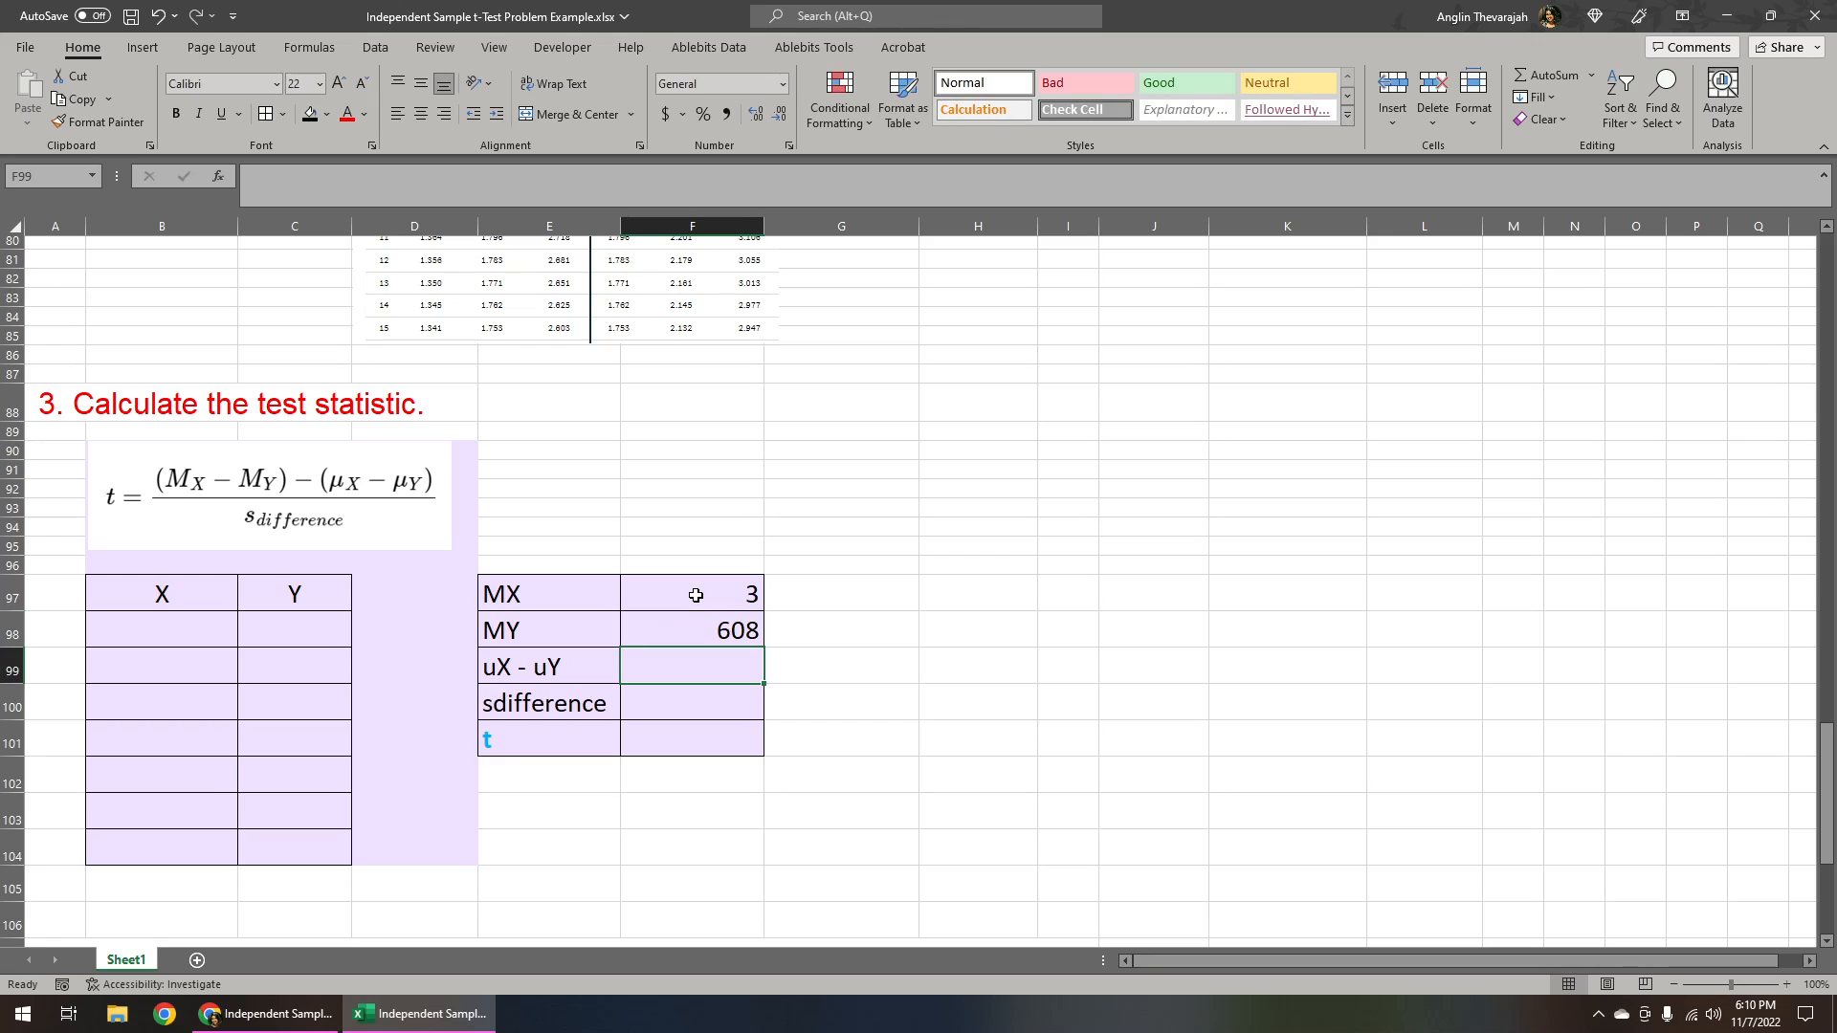
{"action": "key", "text": "BackSpace"}
{"action": "key", "text": "BackSpace"}
{"action": "type", "text": ".8"}
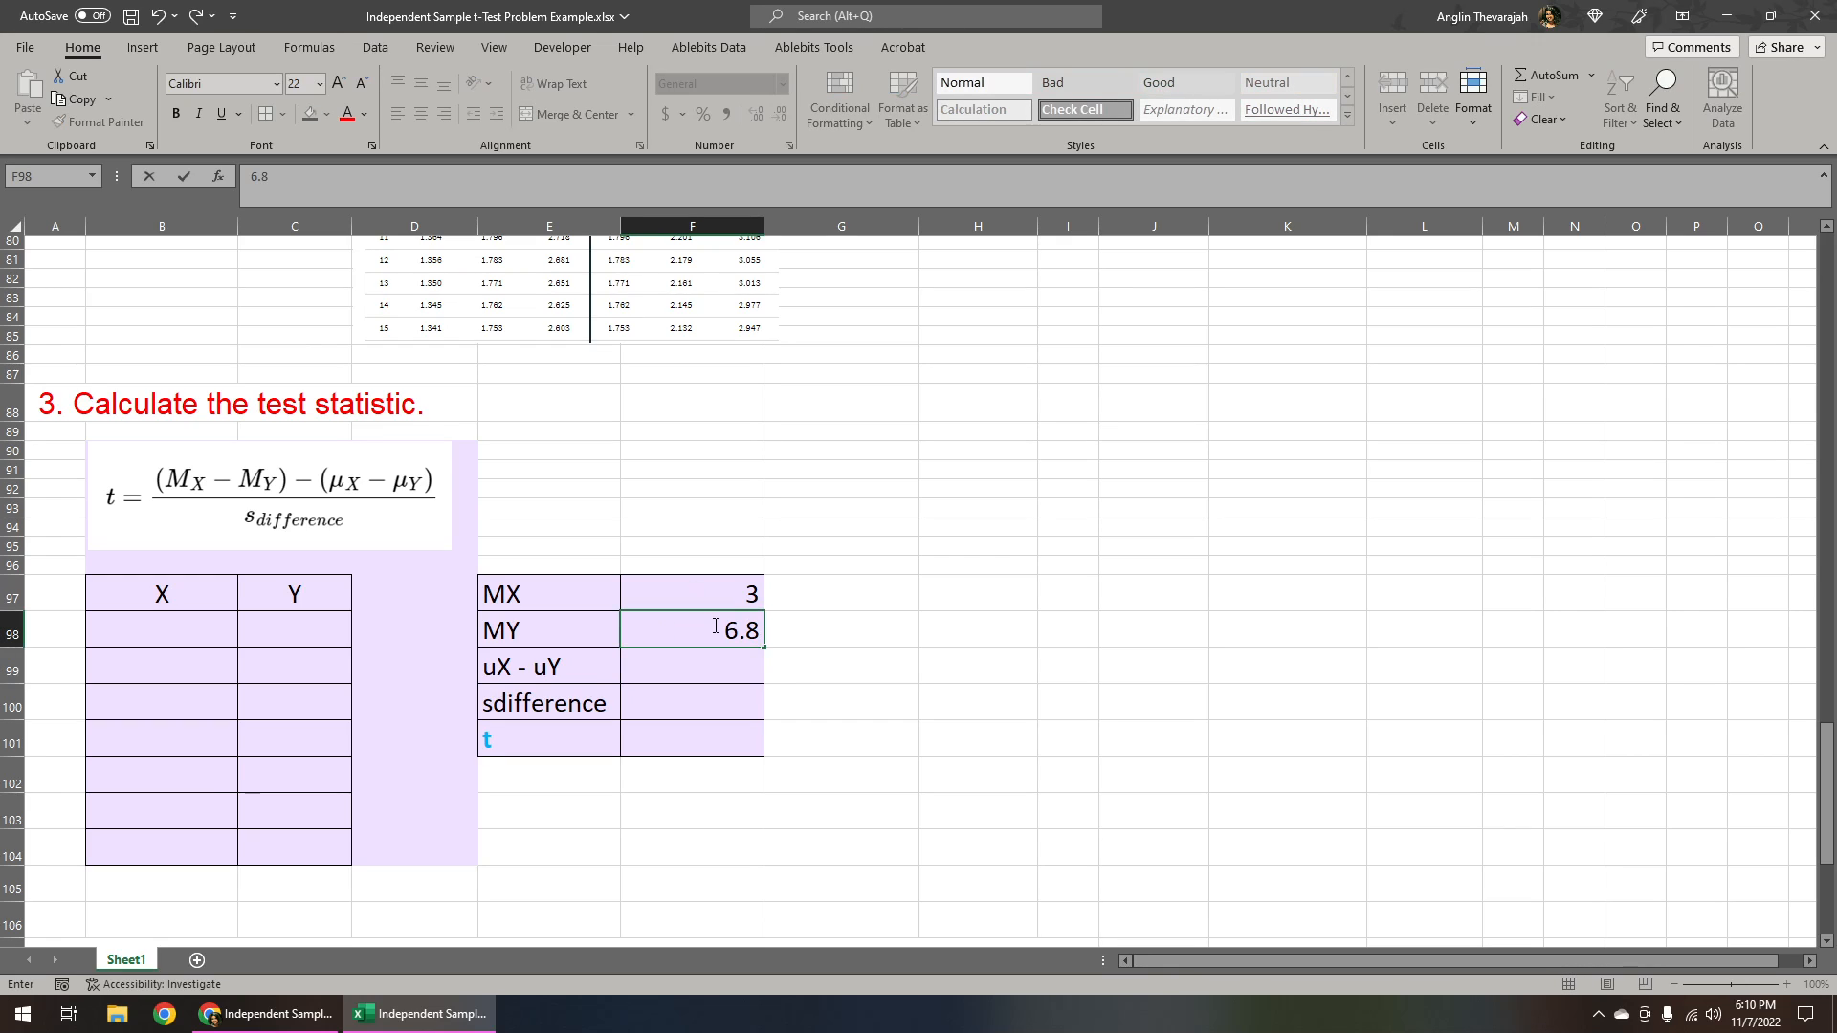
Step: Confirm the MY value and enter 0 for uX - uY in F99 of the test statistic table
{"action": "key", "text": "Return"}
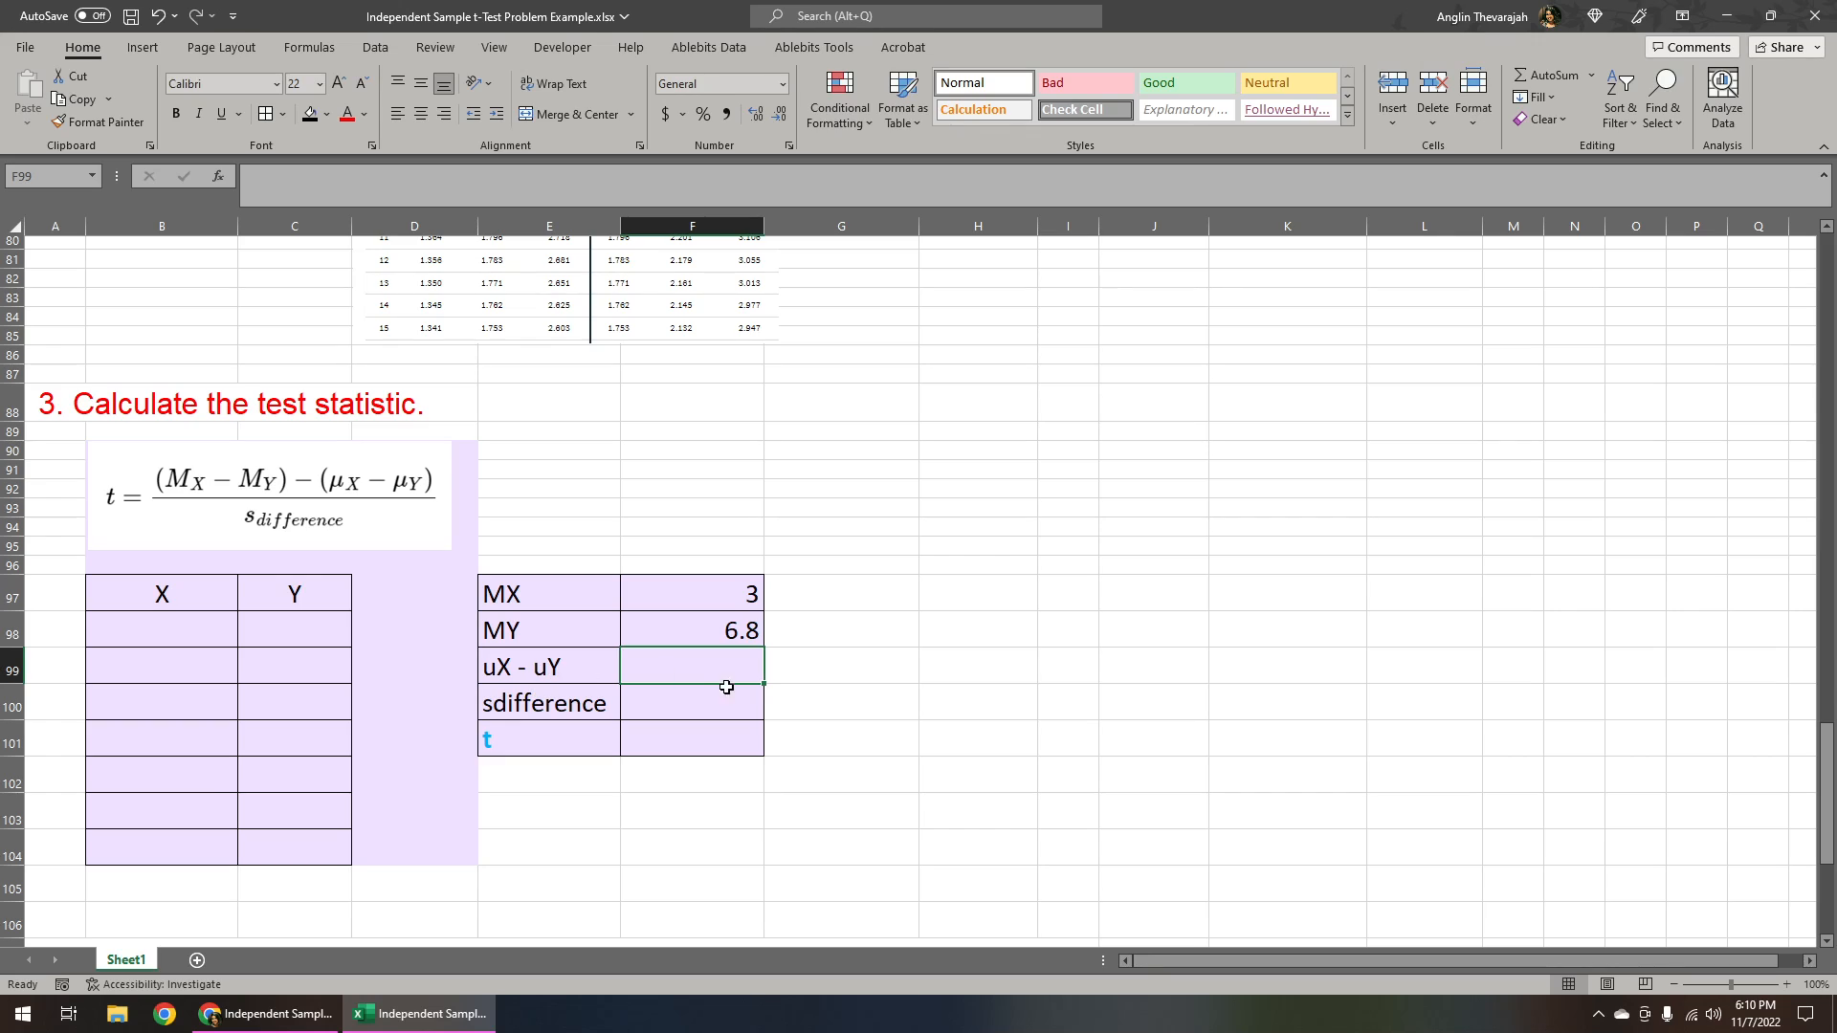
{"action": "type", "text": "0"}
{"action": "key", "text": "Return"}
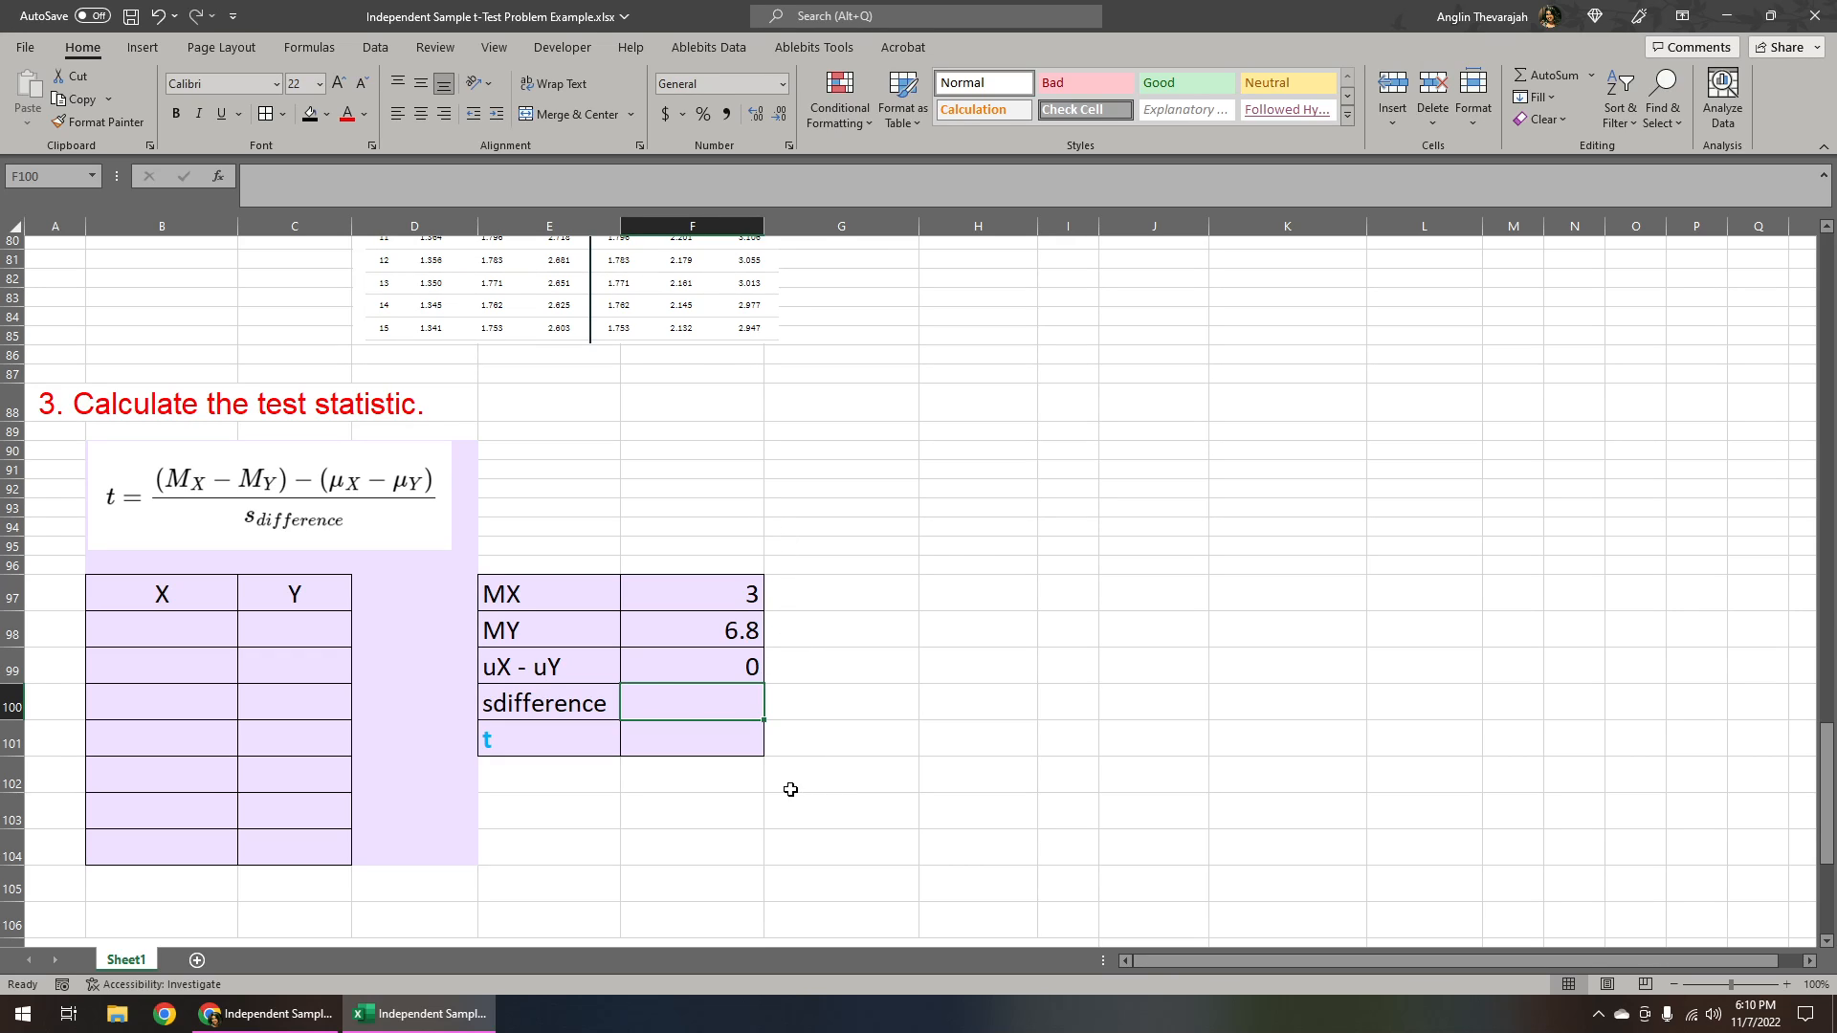
Step: Copy the sdifference result from L55 and paste it as a value into F100 of the test statistic table
{"action": "scroll", "coordinate": [1254, 564], "scroll_direction": "up", "scroll_amount": 11}
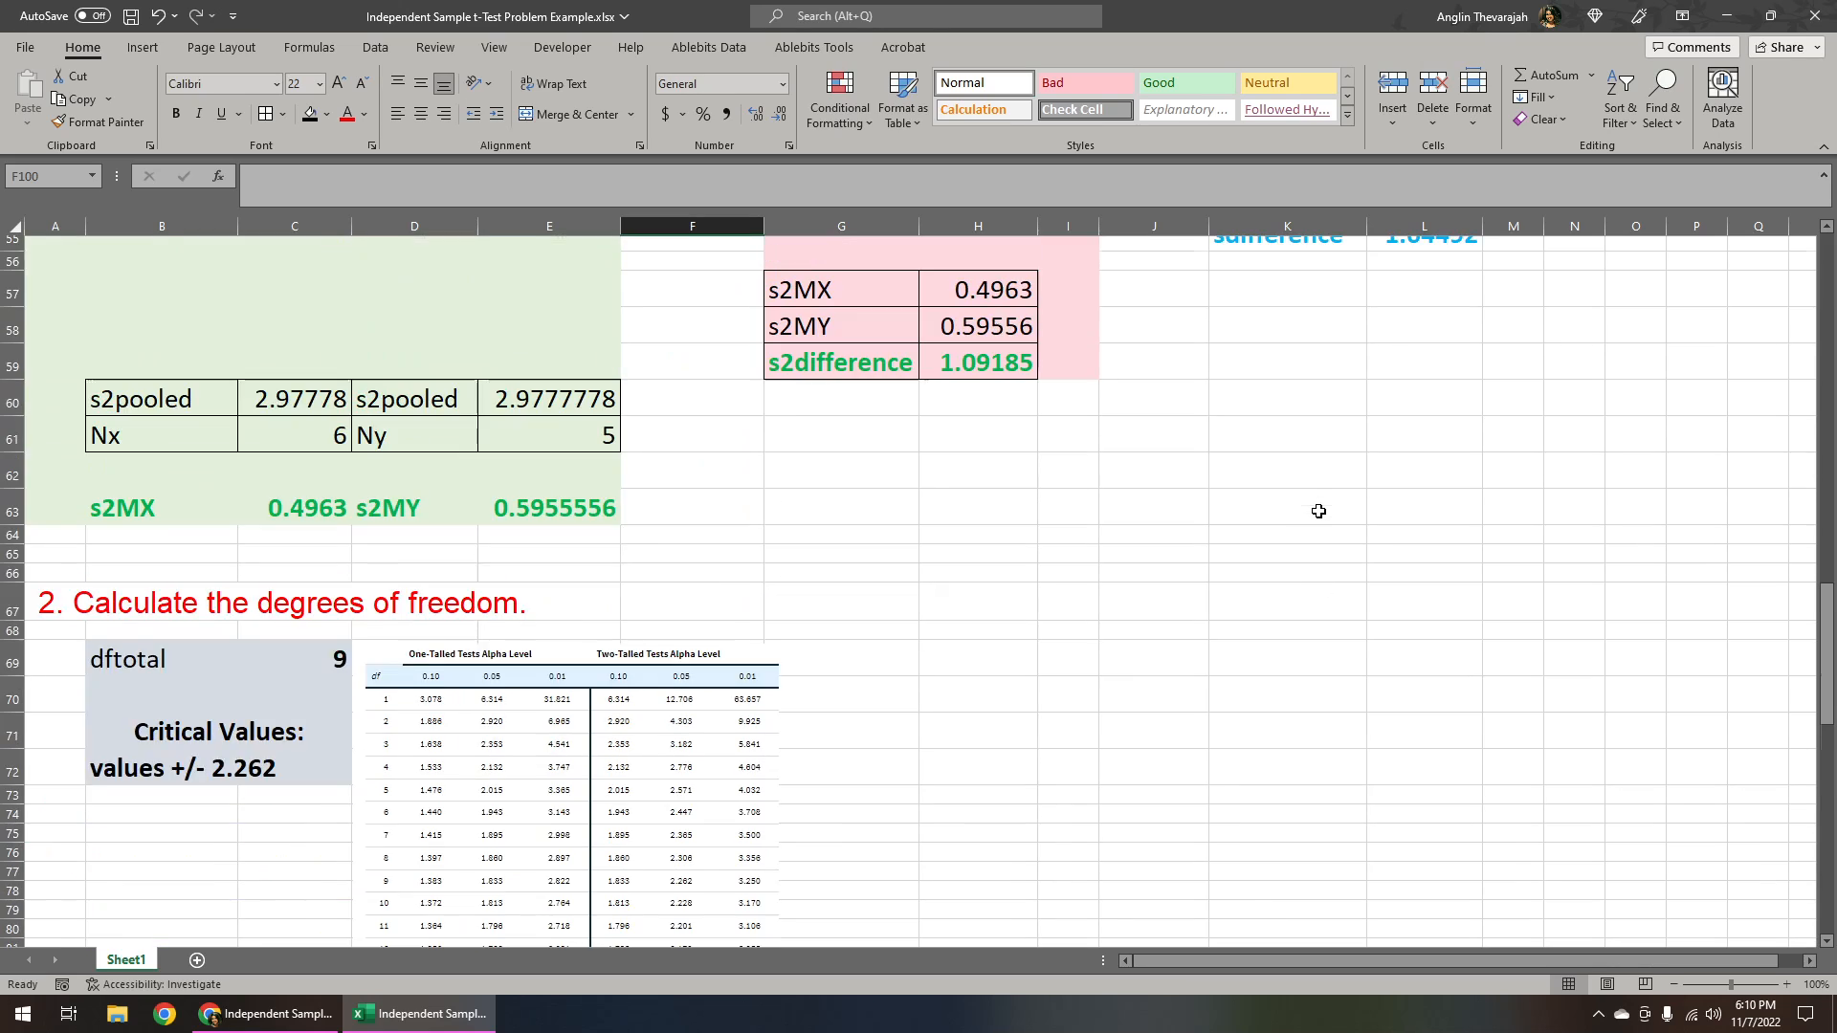
{"action": "left_click", "coordinate": [1439, 475]}
{"action": "key", "text": "ctrl+c"}
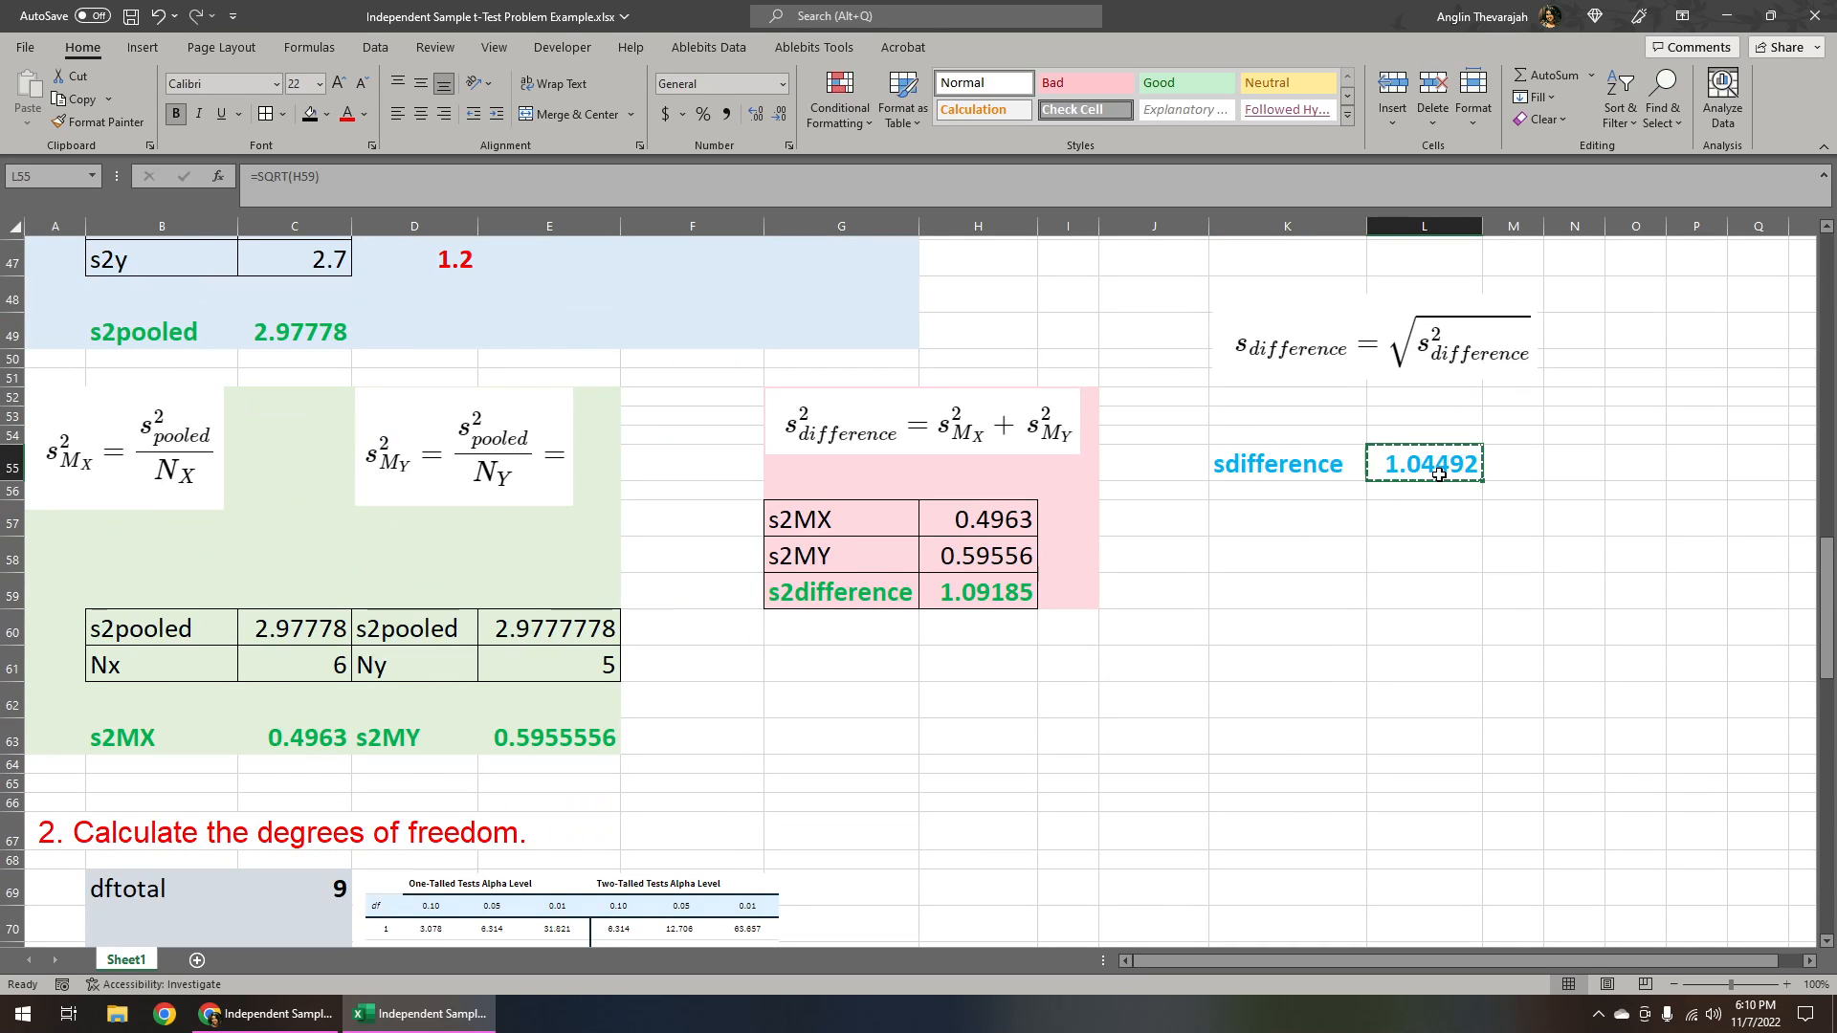
{"action": "scroll", "coordinate": [910, 688], "scroll_direction": "down", "scroll_amount": 11}
{"action": "right_click", "coordinate": [695, 695]}
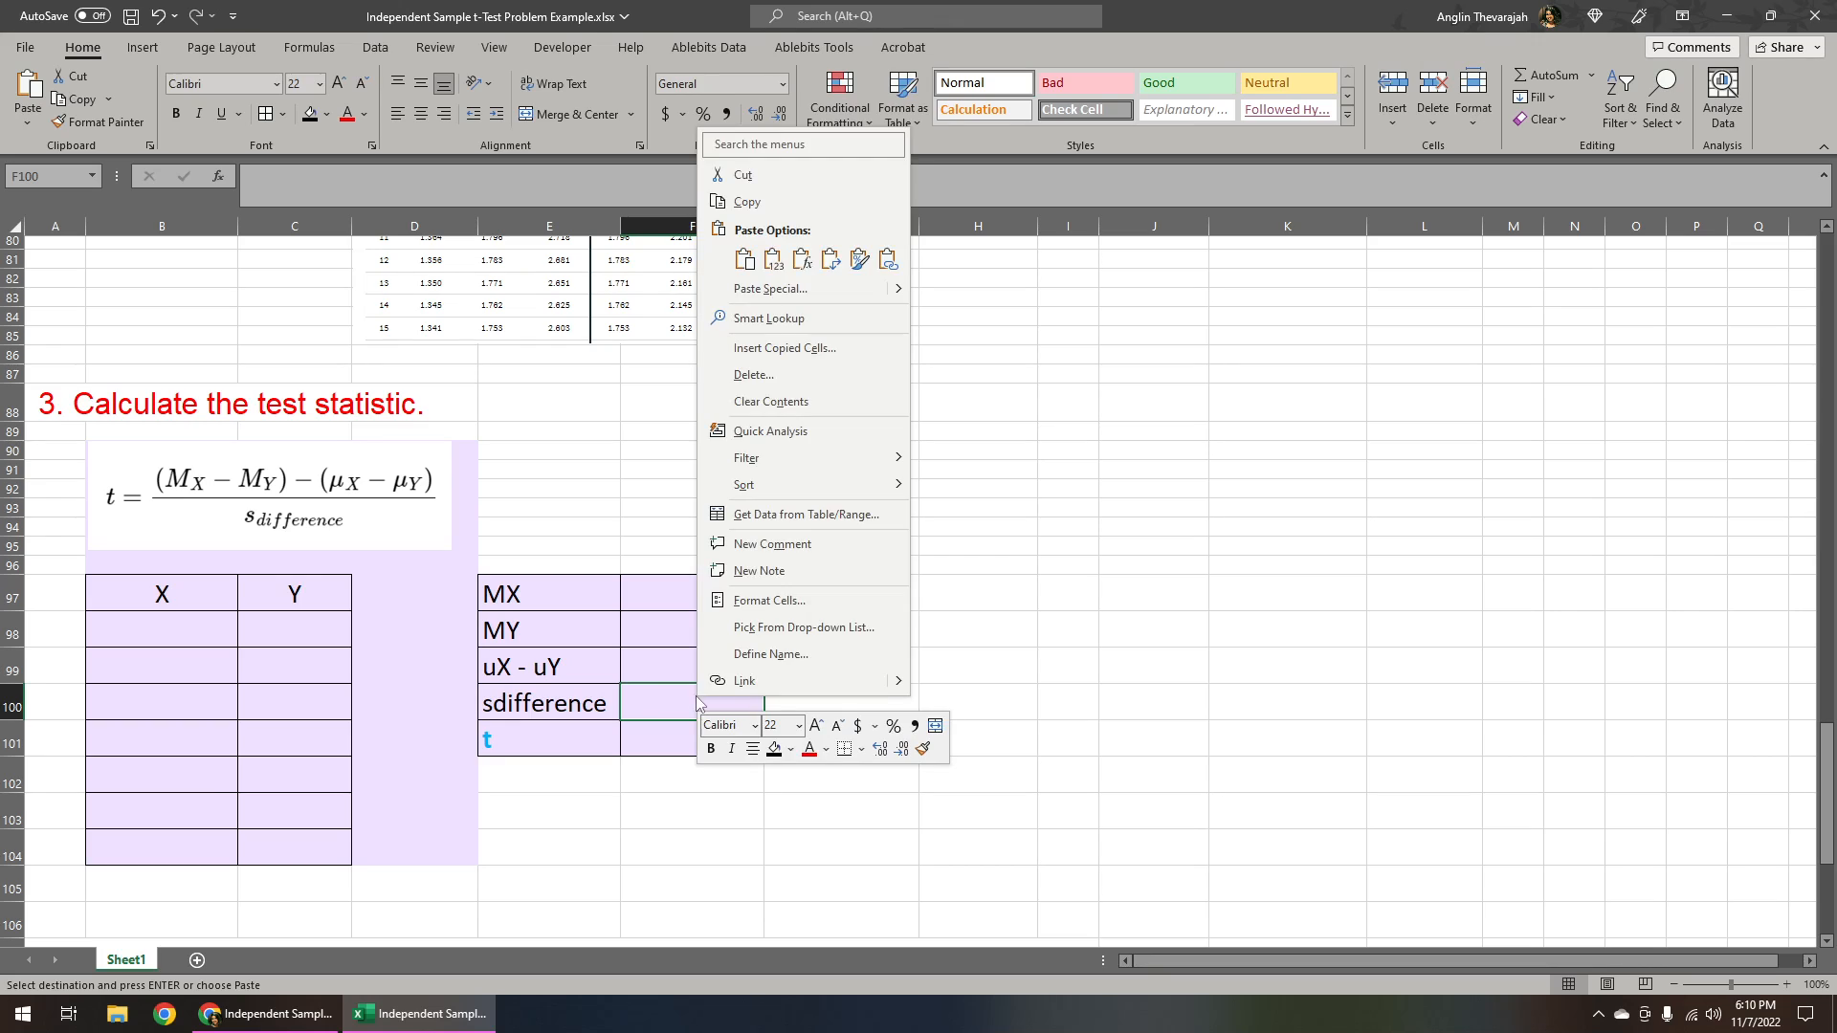
{"action": "left_click", "coordinate": [772, 258]}
Step: Calculate t in F101 with the formula =(F97-F98)-F99/F100
{"action": "left_click", "coordinate": [661, 745]}
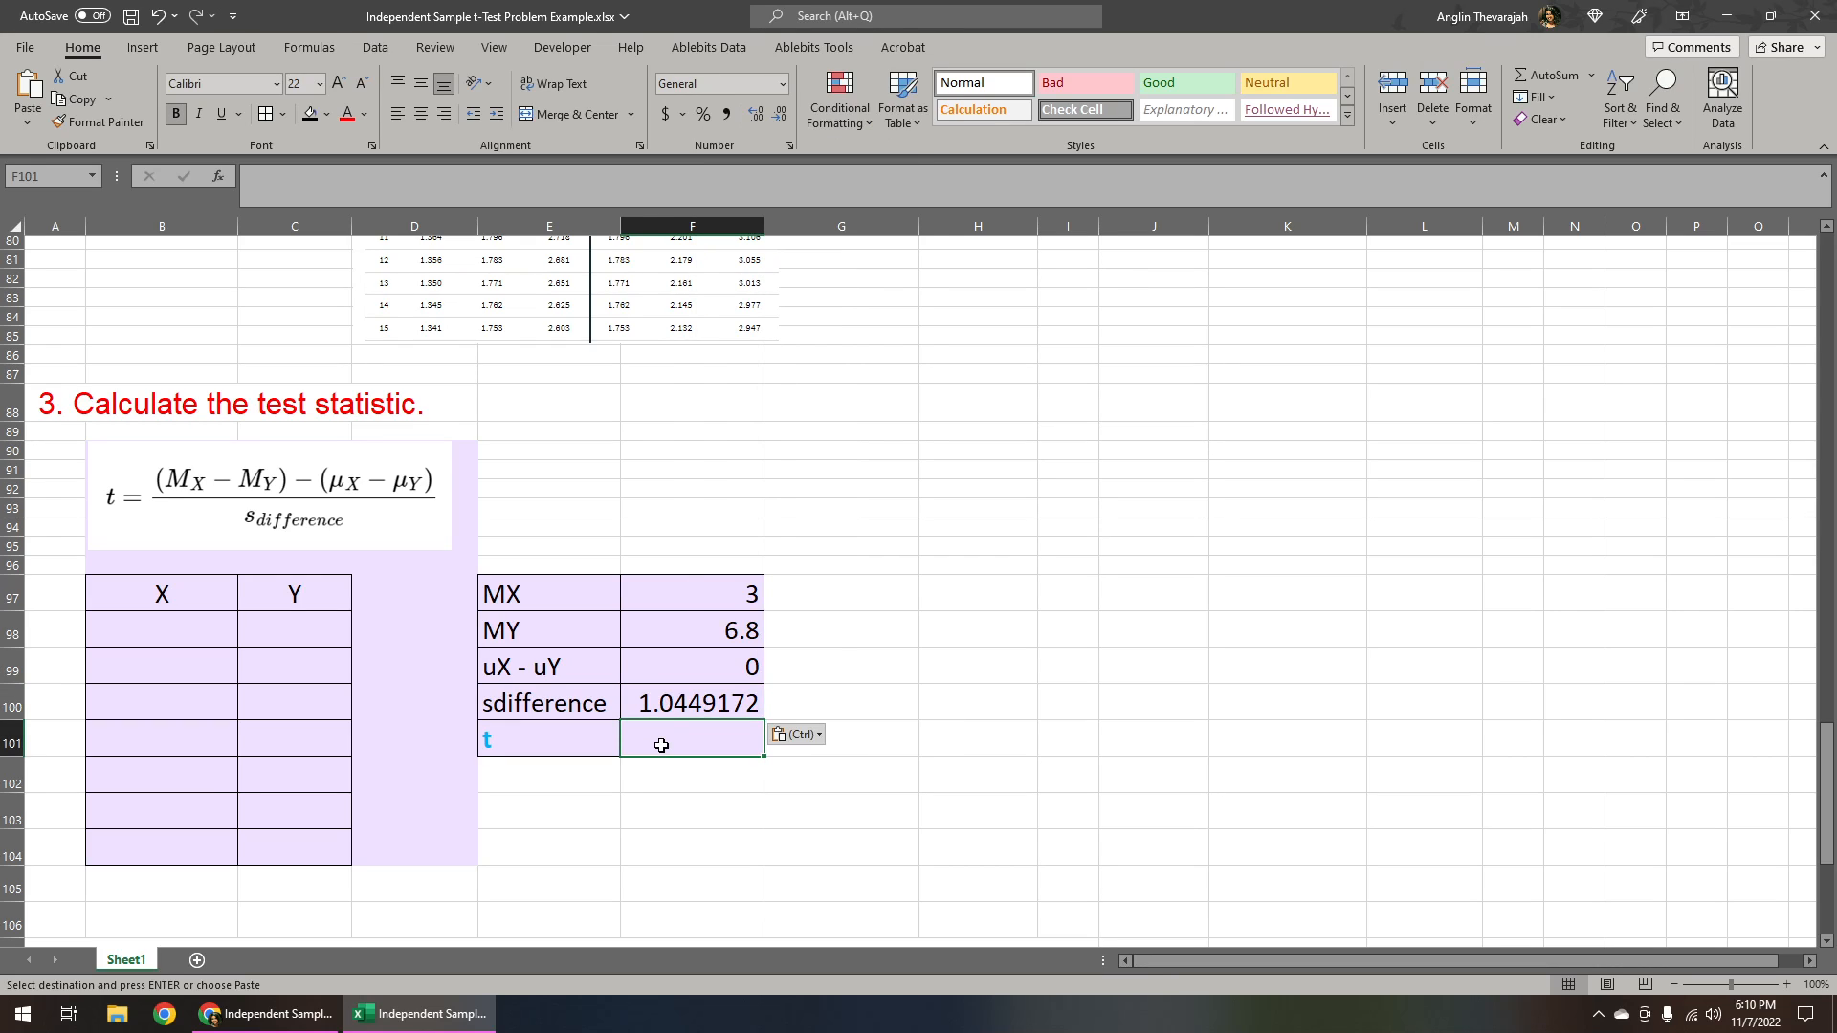
{"action": "type", "text": "="}
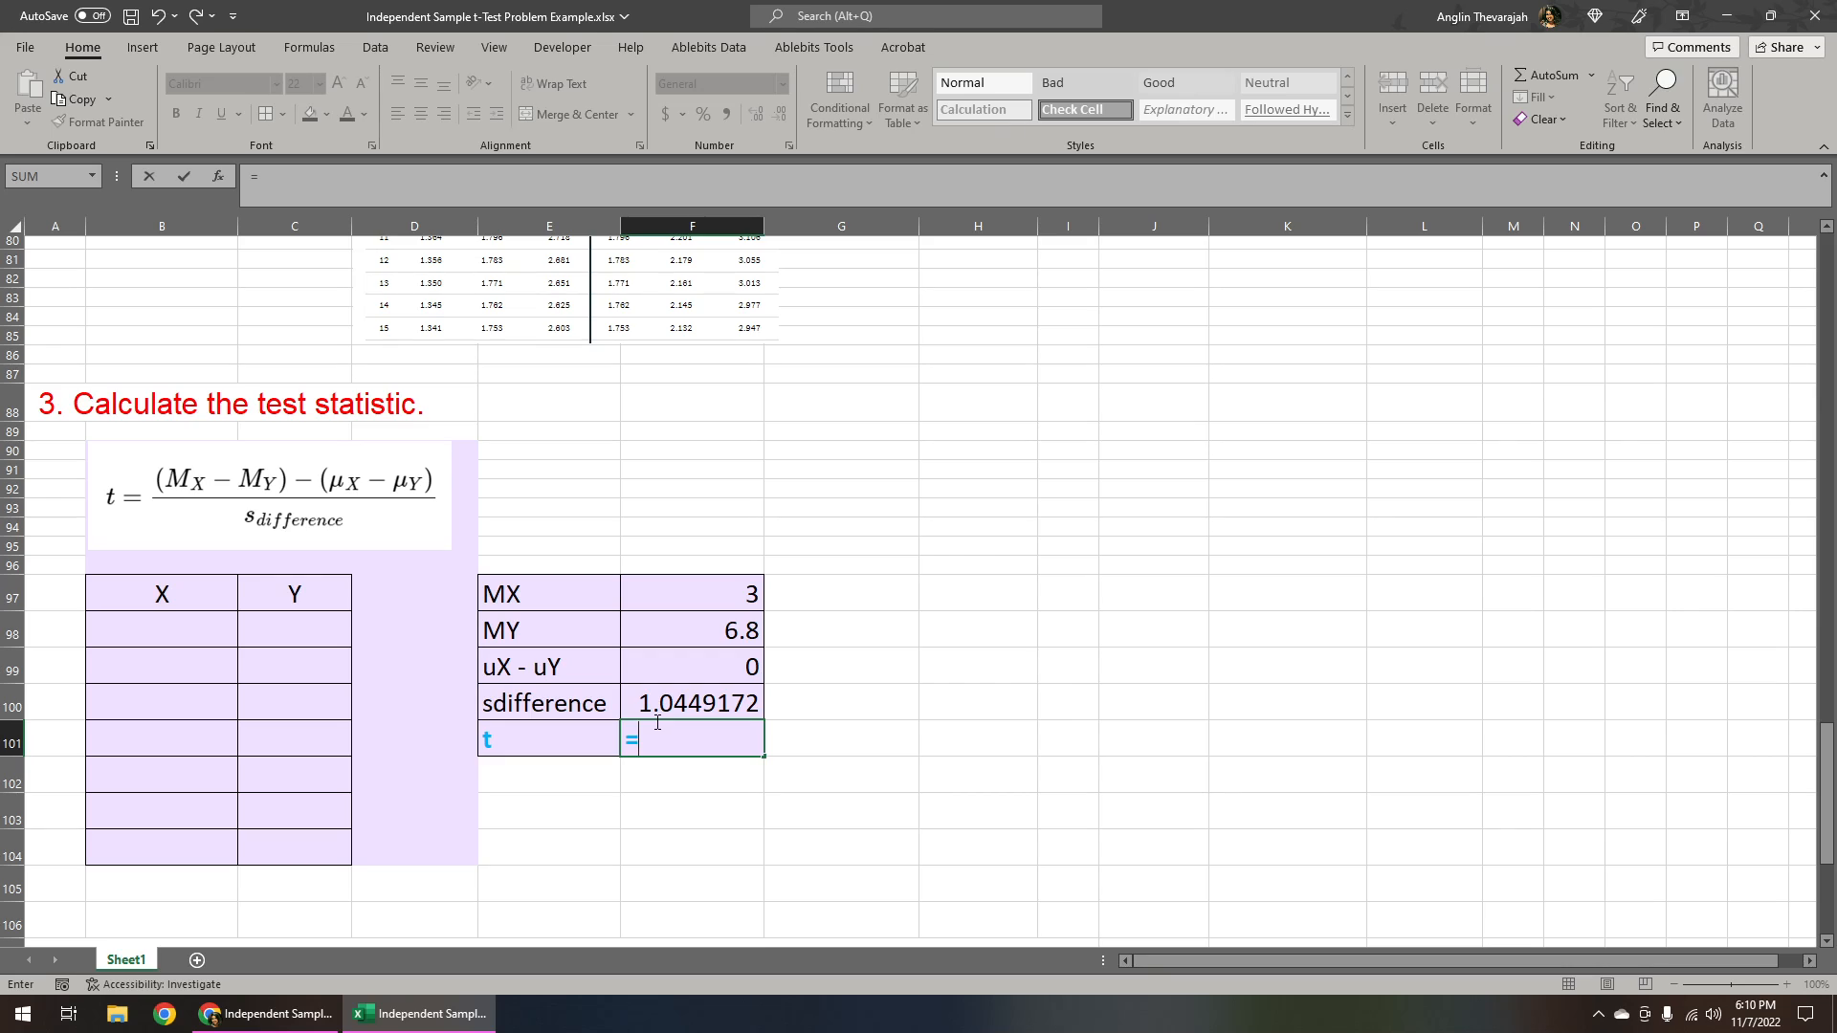
{"action": "type", "text": "("}
{"action": "left_click", "coordinate": [686, 594]}
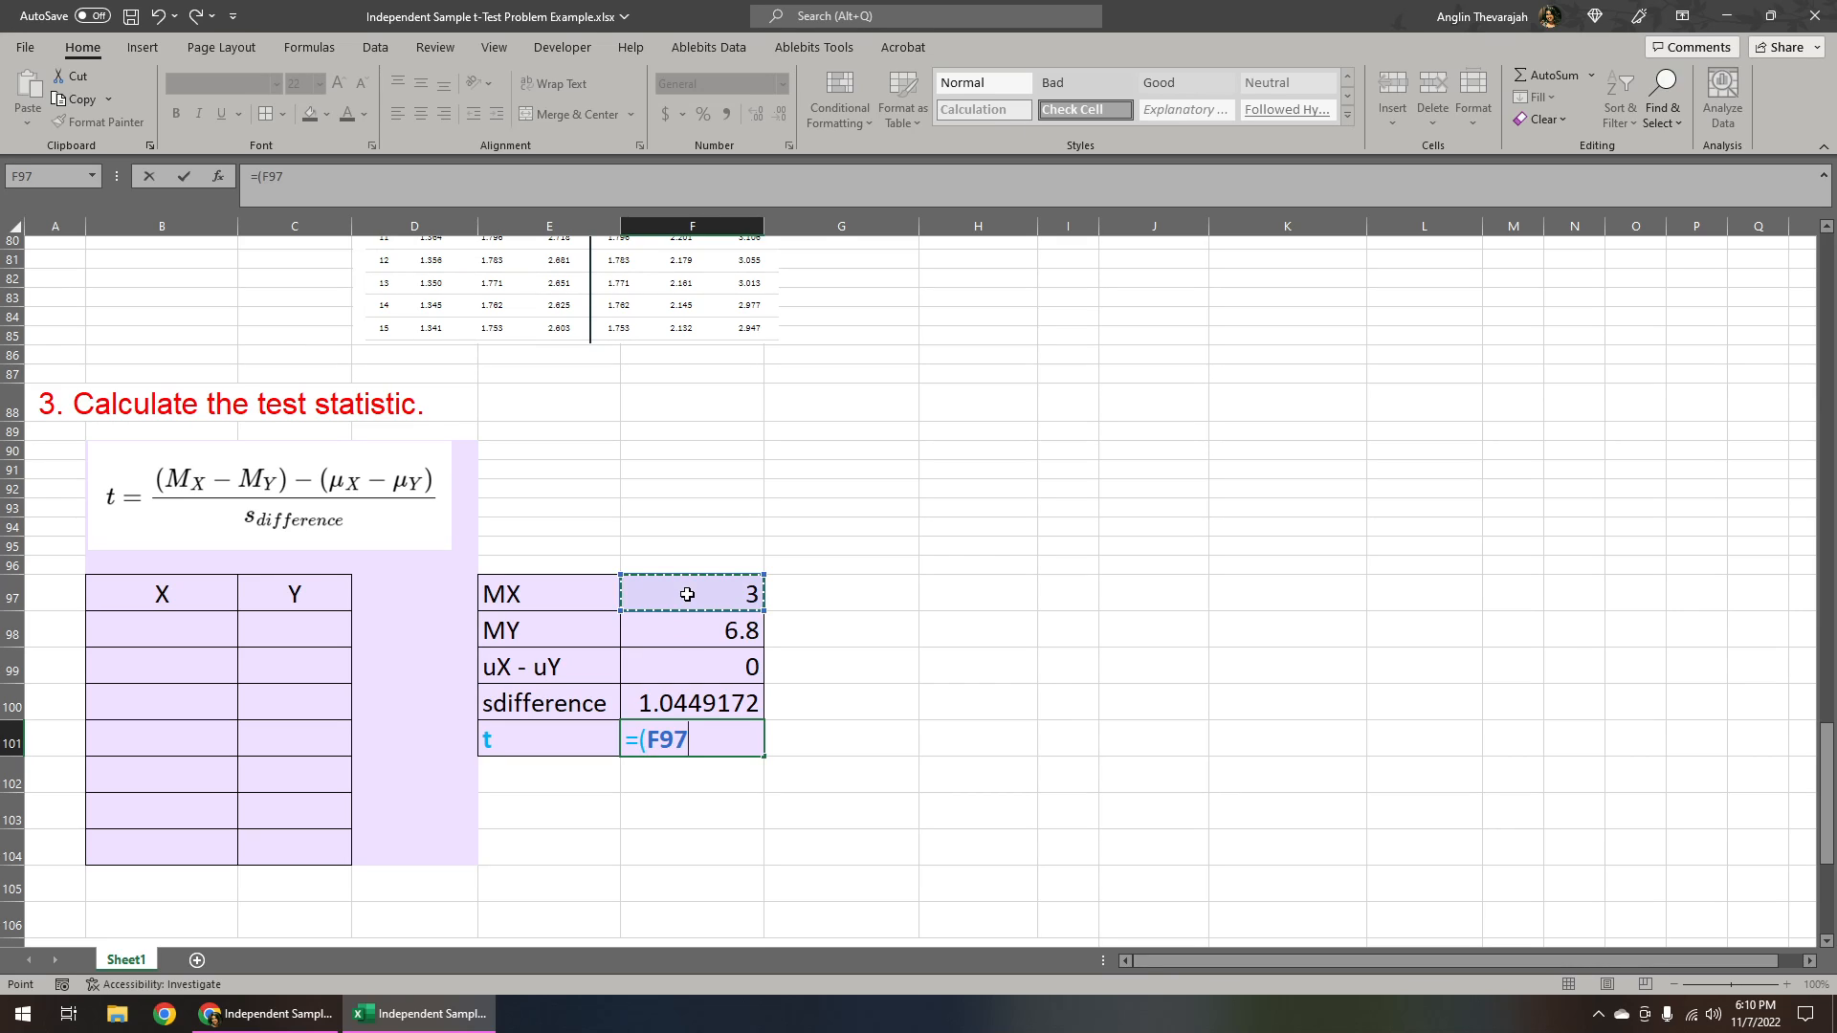
{"action": "type", "text": "-"}
{"action": "left_click", "coordinate": [695, 627]}
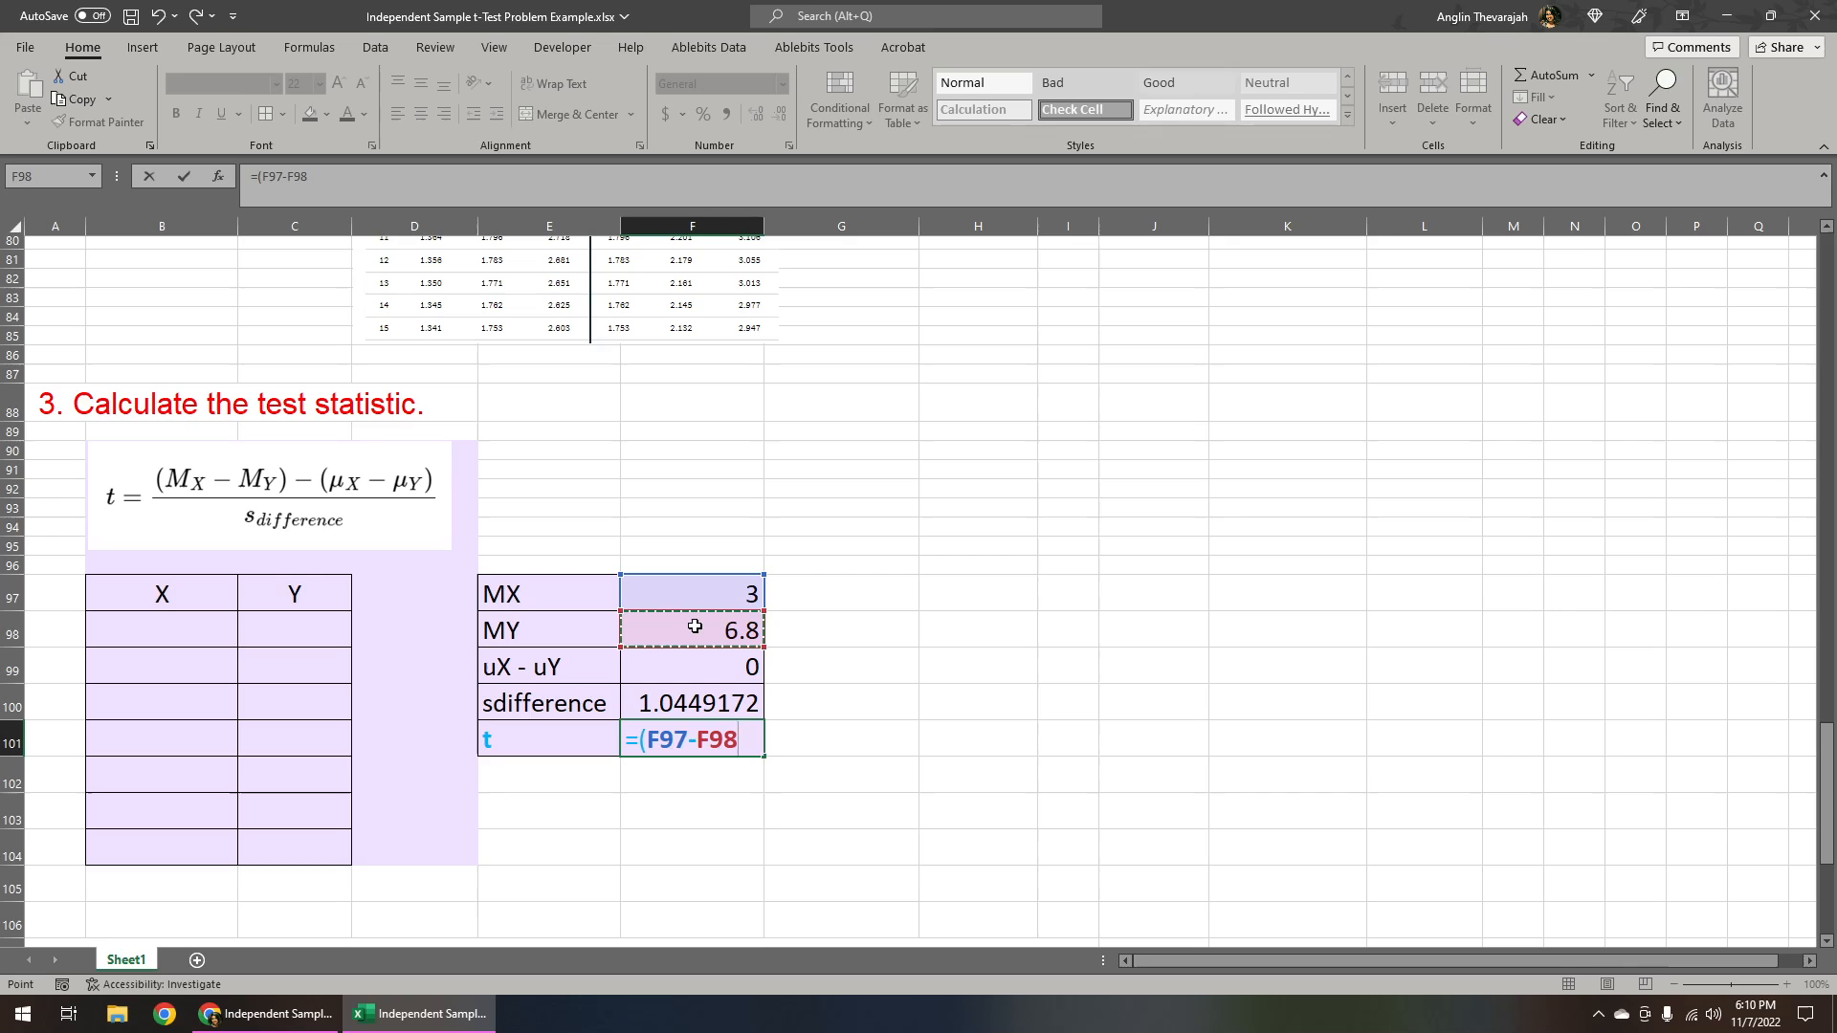
{"action": "type", "text": ")-"}
{"action": "left_click", "coordinate": [712, 667]}
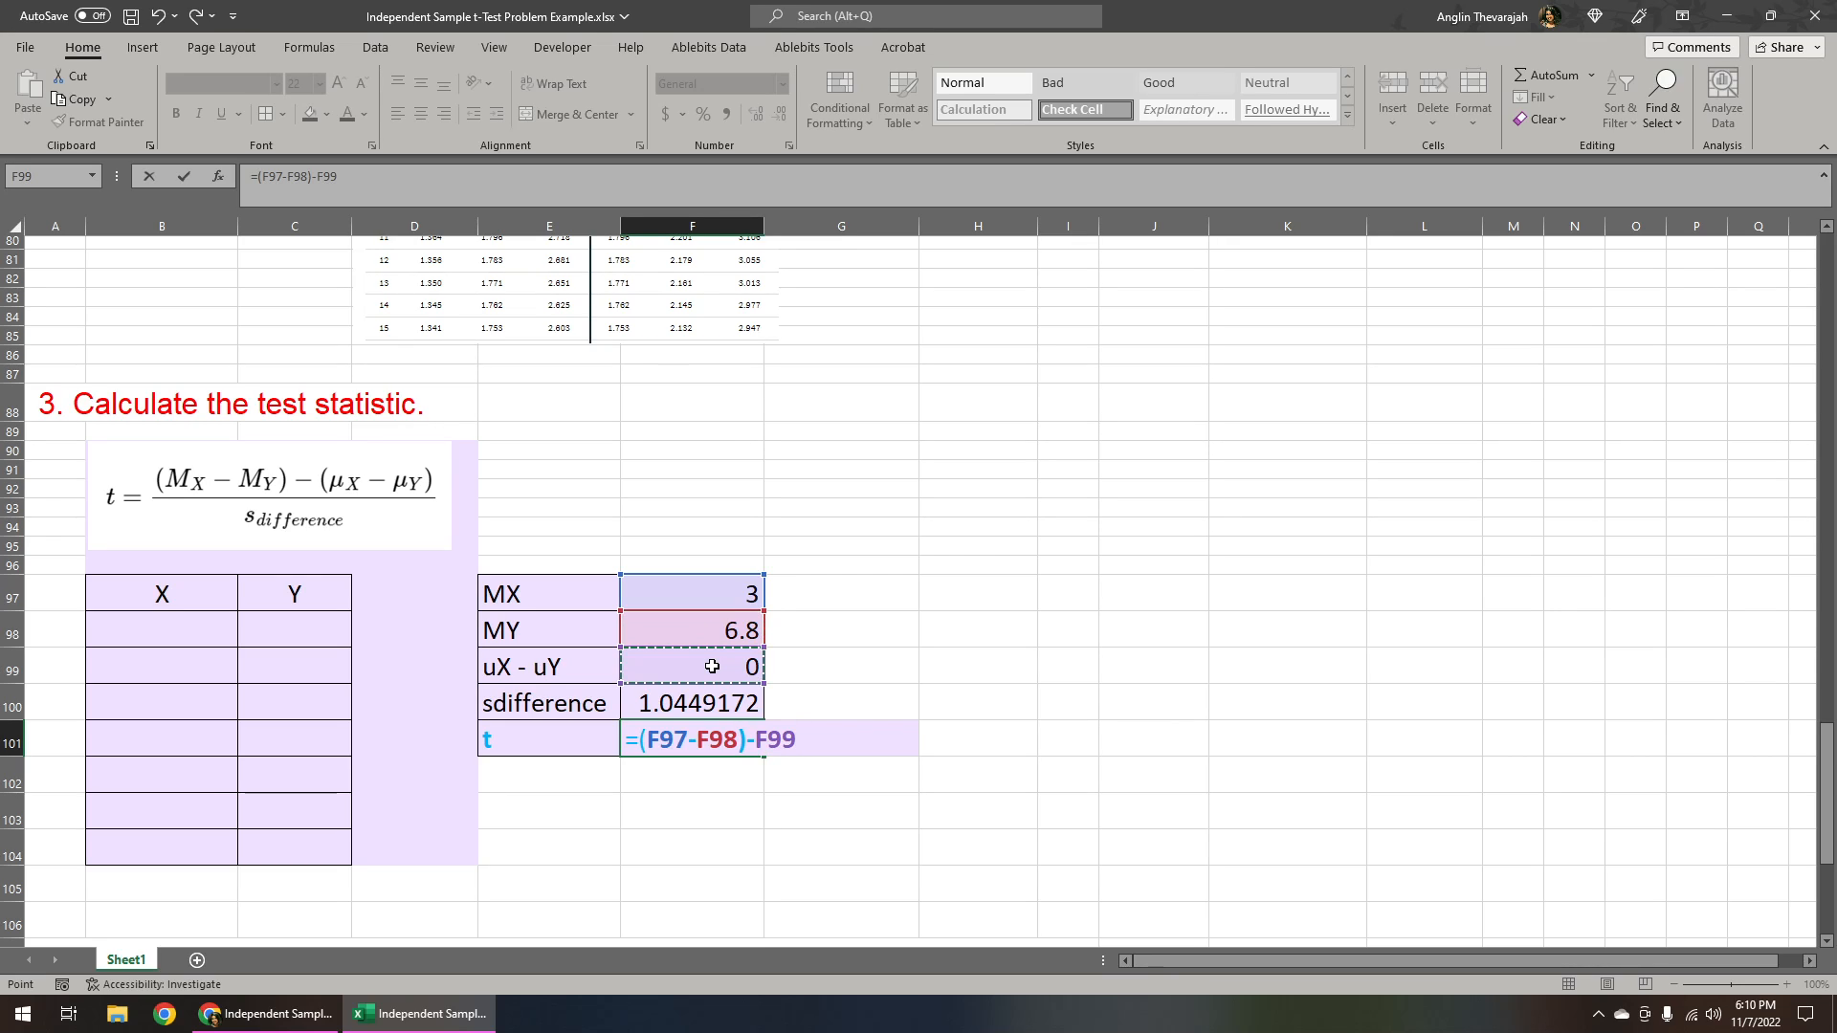
{"action": "type", "text": "/"}
{"action": "left_click", "coordinate": [729, 704]}
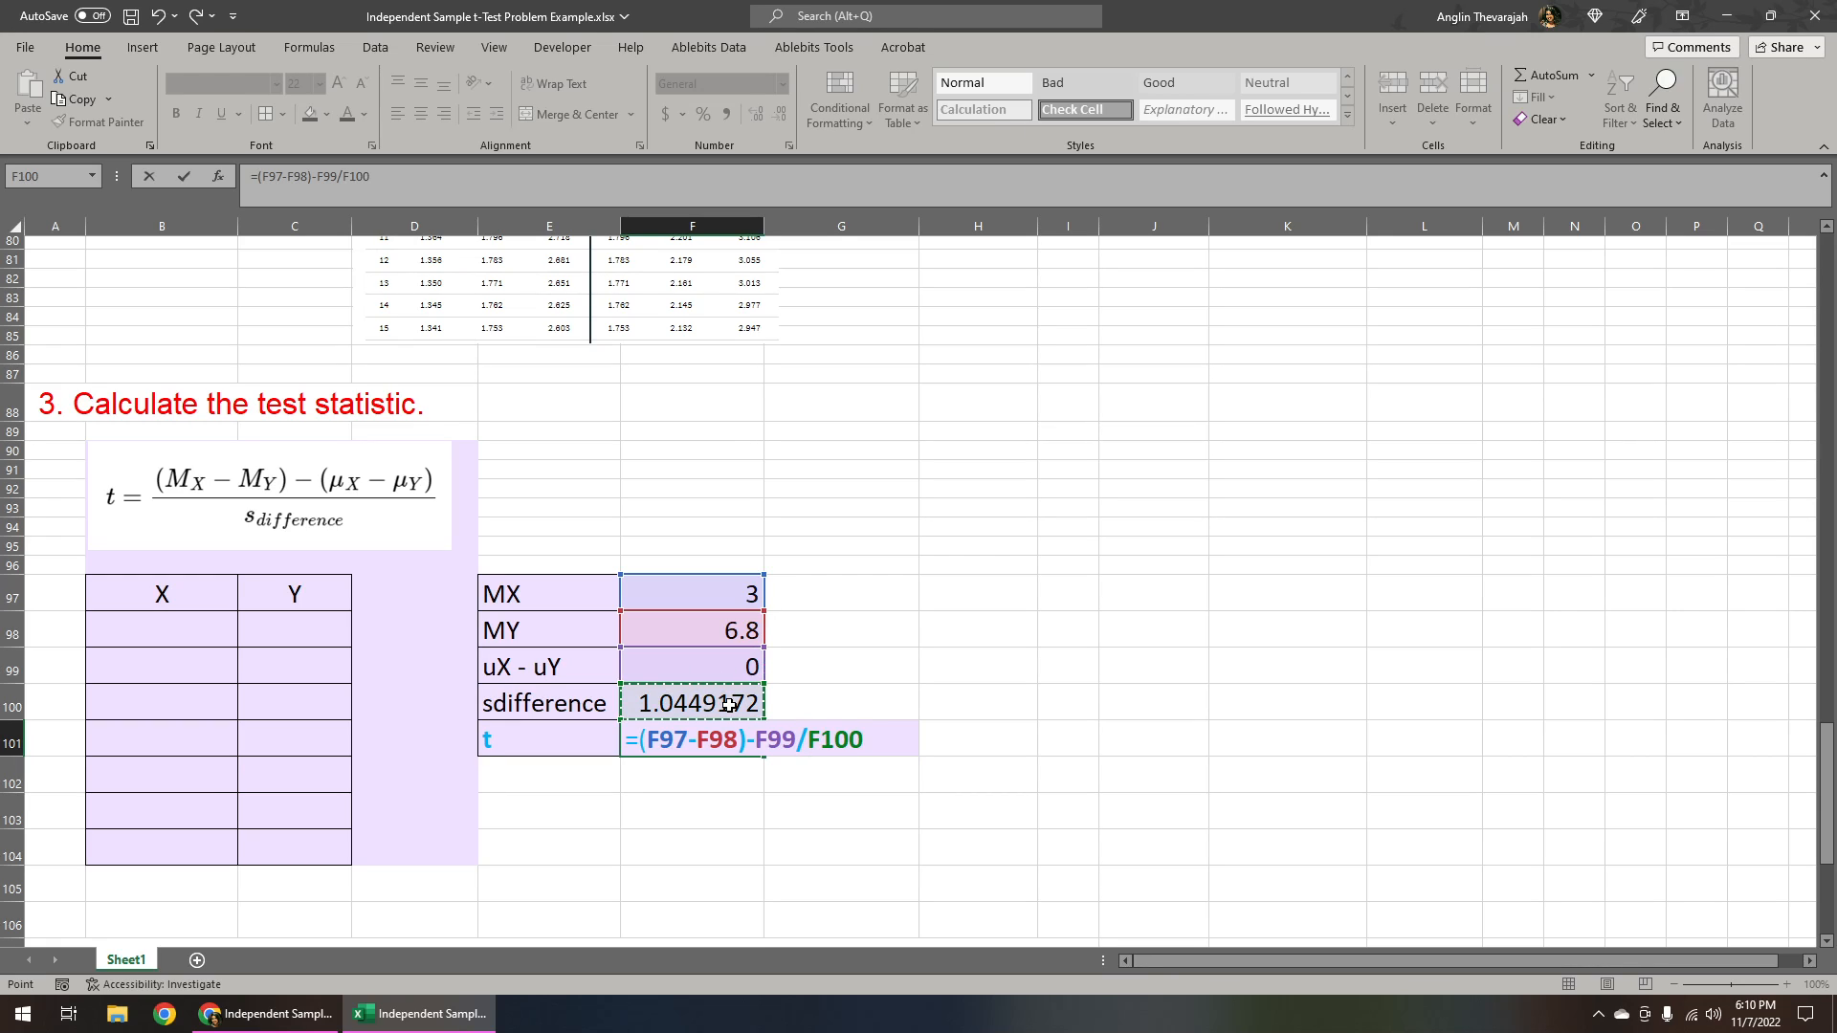
{"action": "key", "text": "Return"}
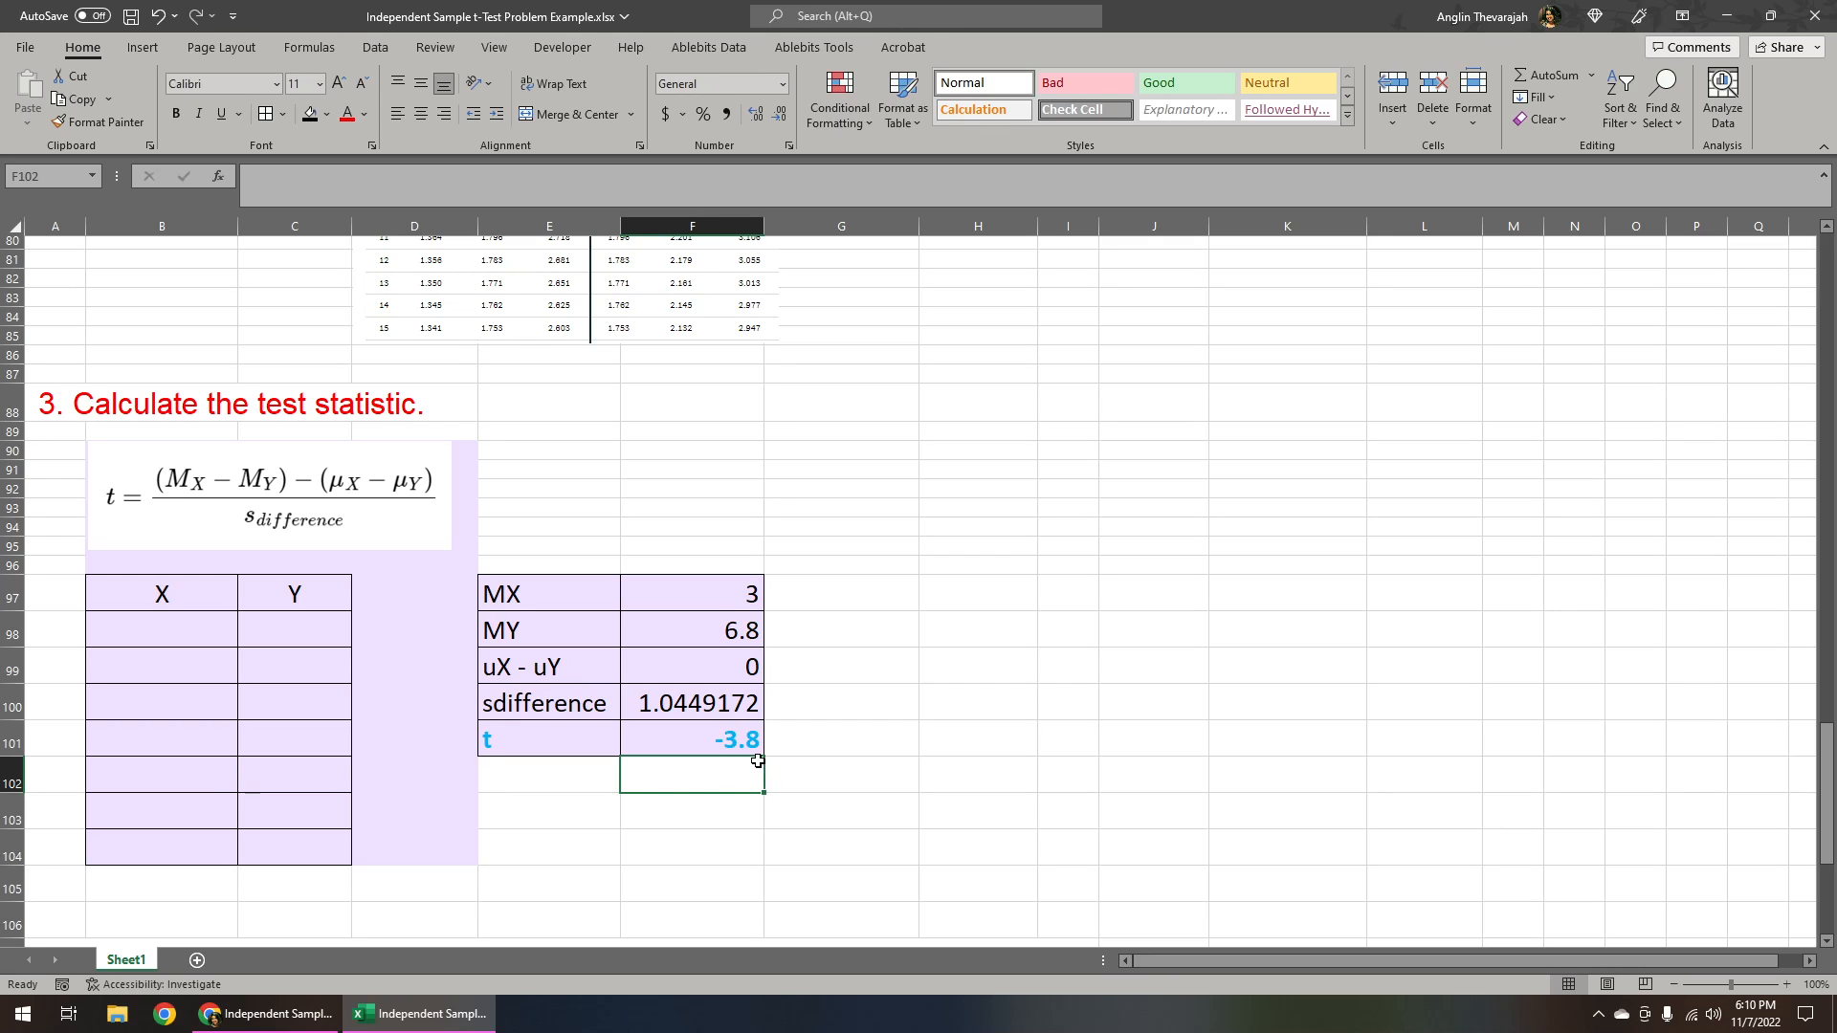
Step: Copy the critical values text from B72 into B112 under the CRITICAL VALUES heading, without its source formatting
{"action": "scroll", "coordinate": [774, 770], "scroll_direction": "down", "scroll_amount": 6}
{"action": "left_click", "coordinate": [165, 703]}
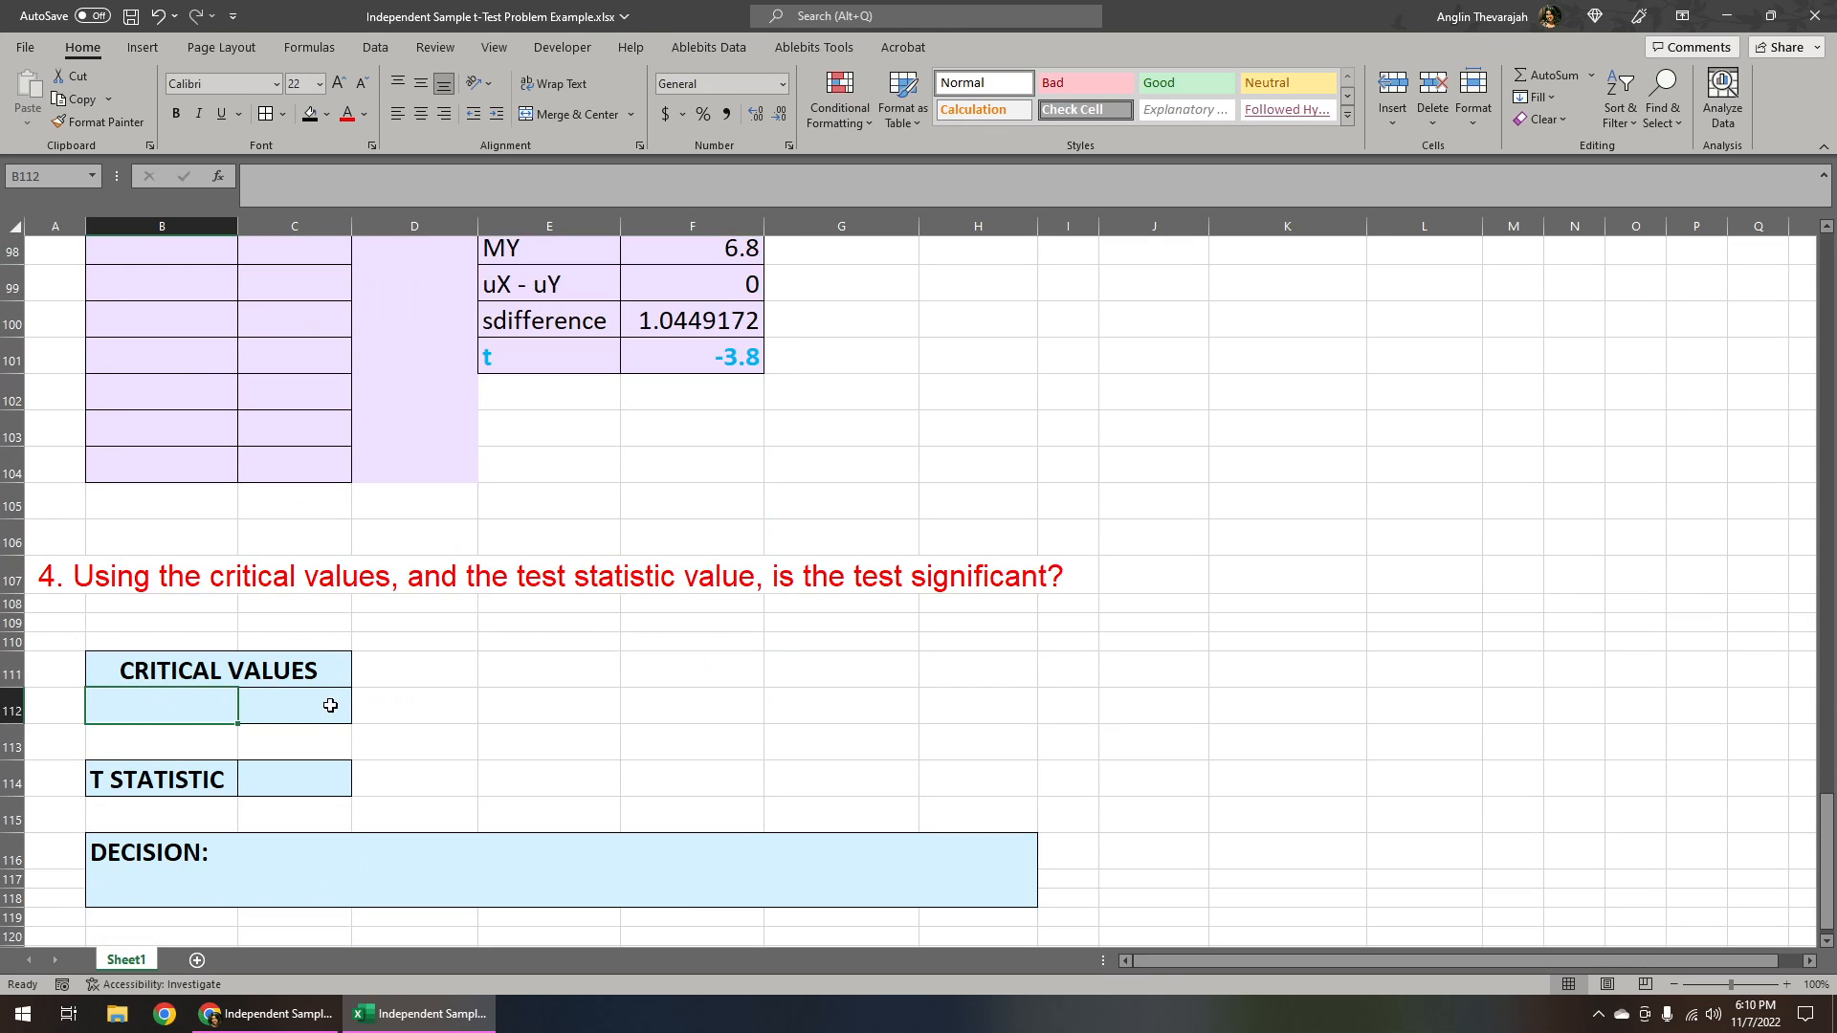
{"action": "scroll", "coordinate": [354, 693], "scroll_direction": "up", "scroll_amount": 12}
{"action": "left_click", "coordinate": [102, 528]}
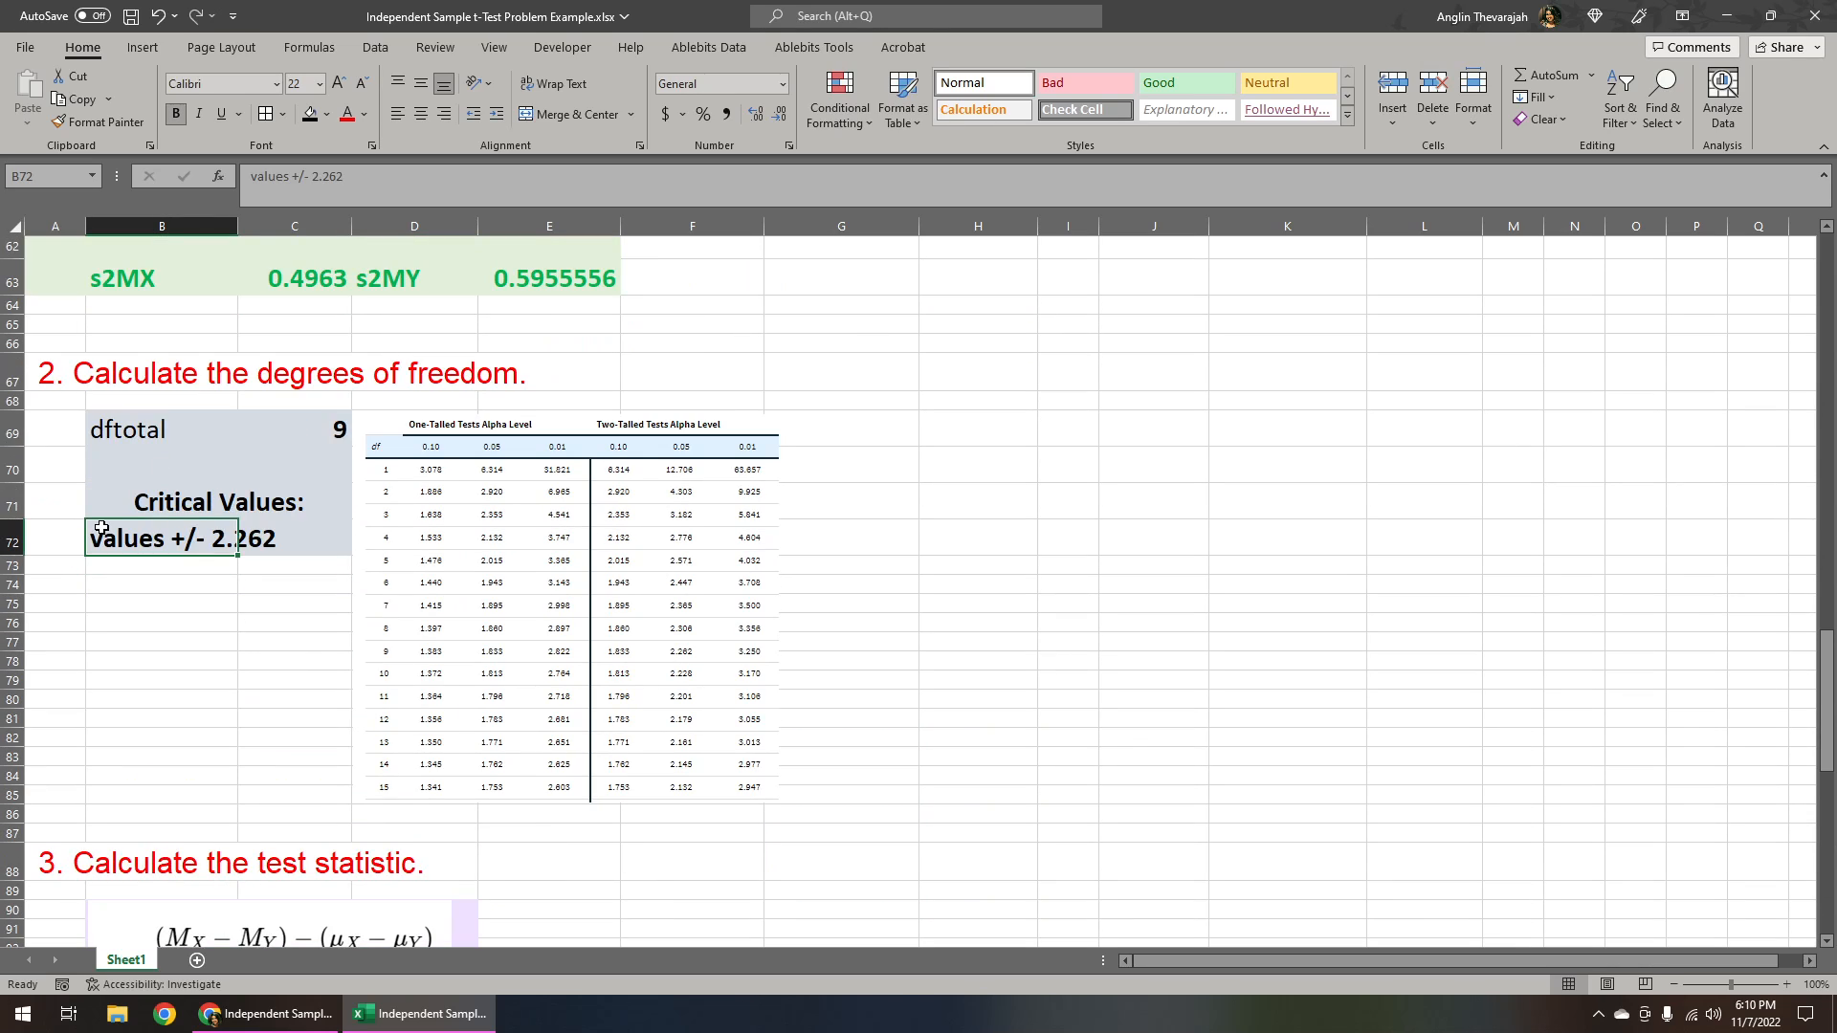
{"action": "key", "text": "ctrl+c"}
{"action": "scroll", "coordinate": [153, 574], "scroll_direction": "down", "scroll_amount": 12}
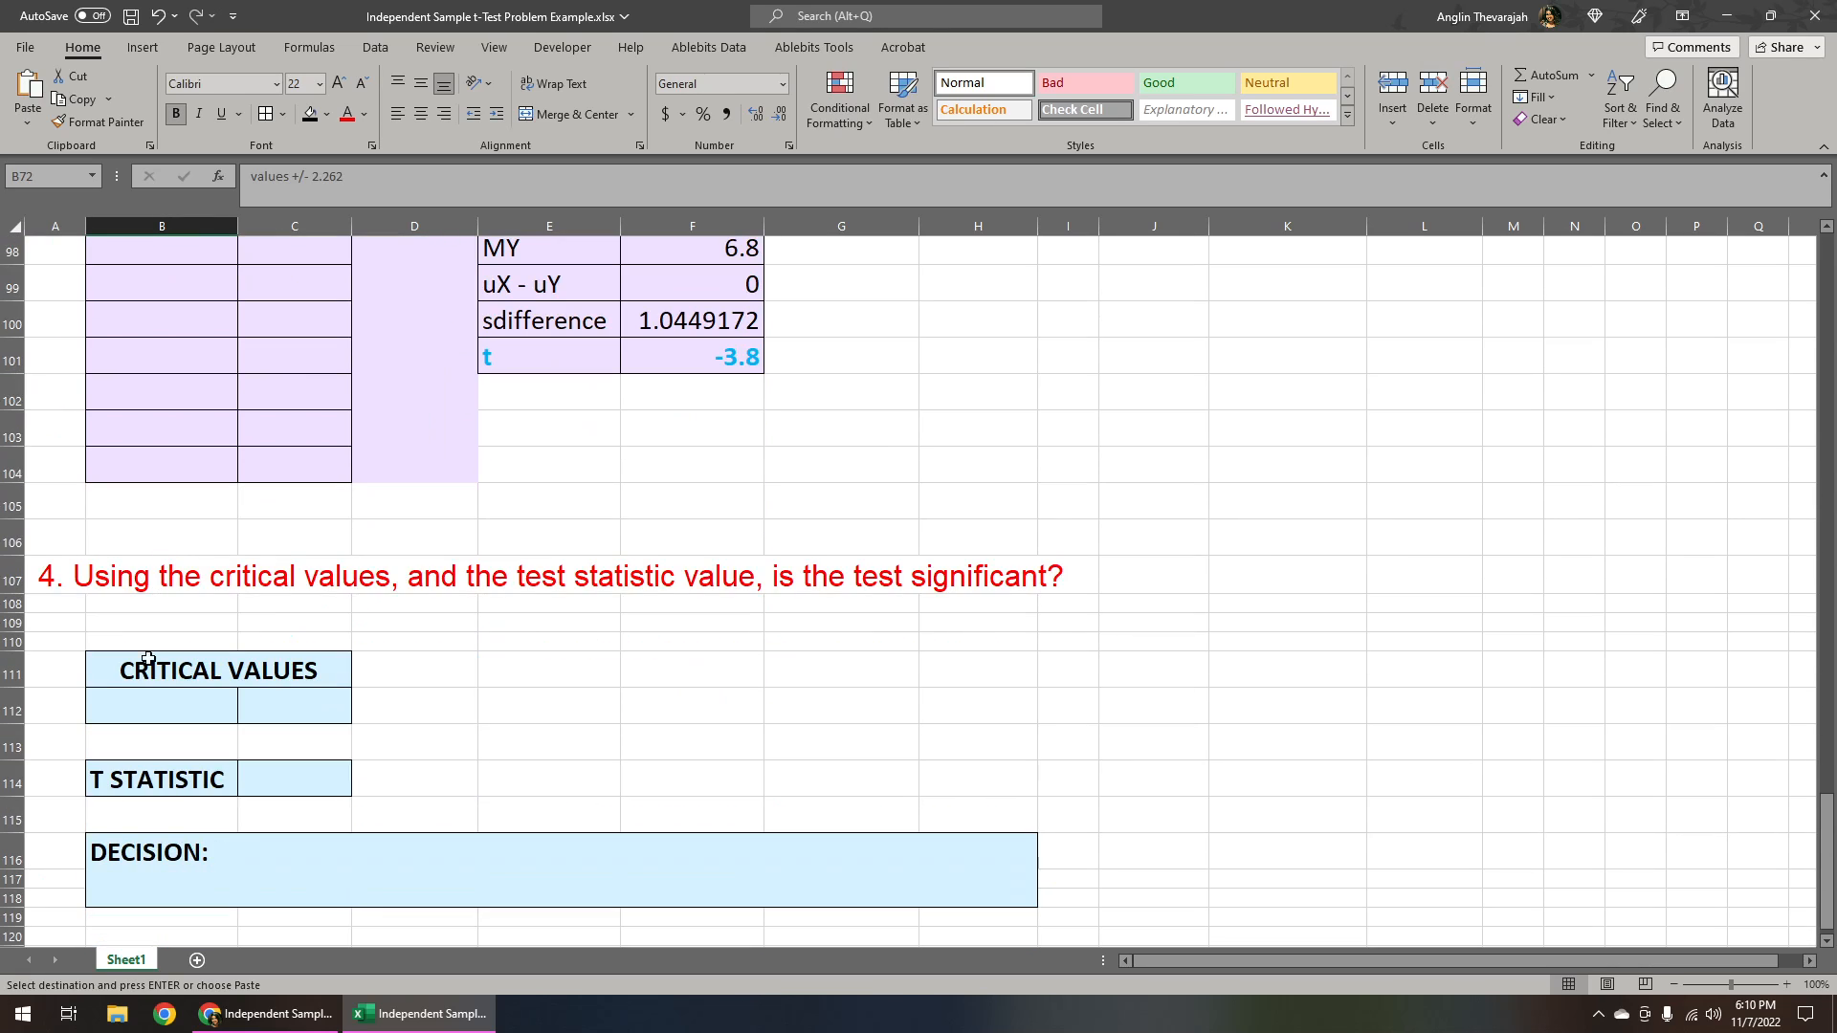
{"action": "left_click", "coordinate": [142, 709]}
{"action": "right_click", "coordinate": [141, 709]}
{"action": "left_click", "coordinate": [165, 268]}
{"action": "left_click", "coordinate": [635, 727]}
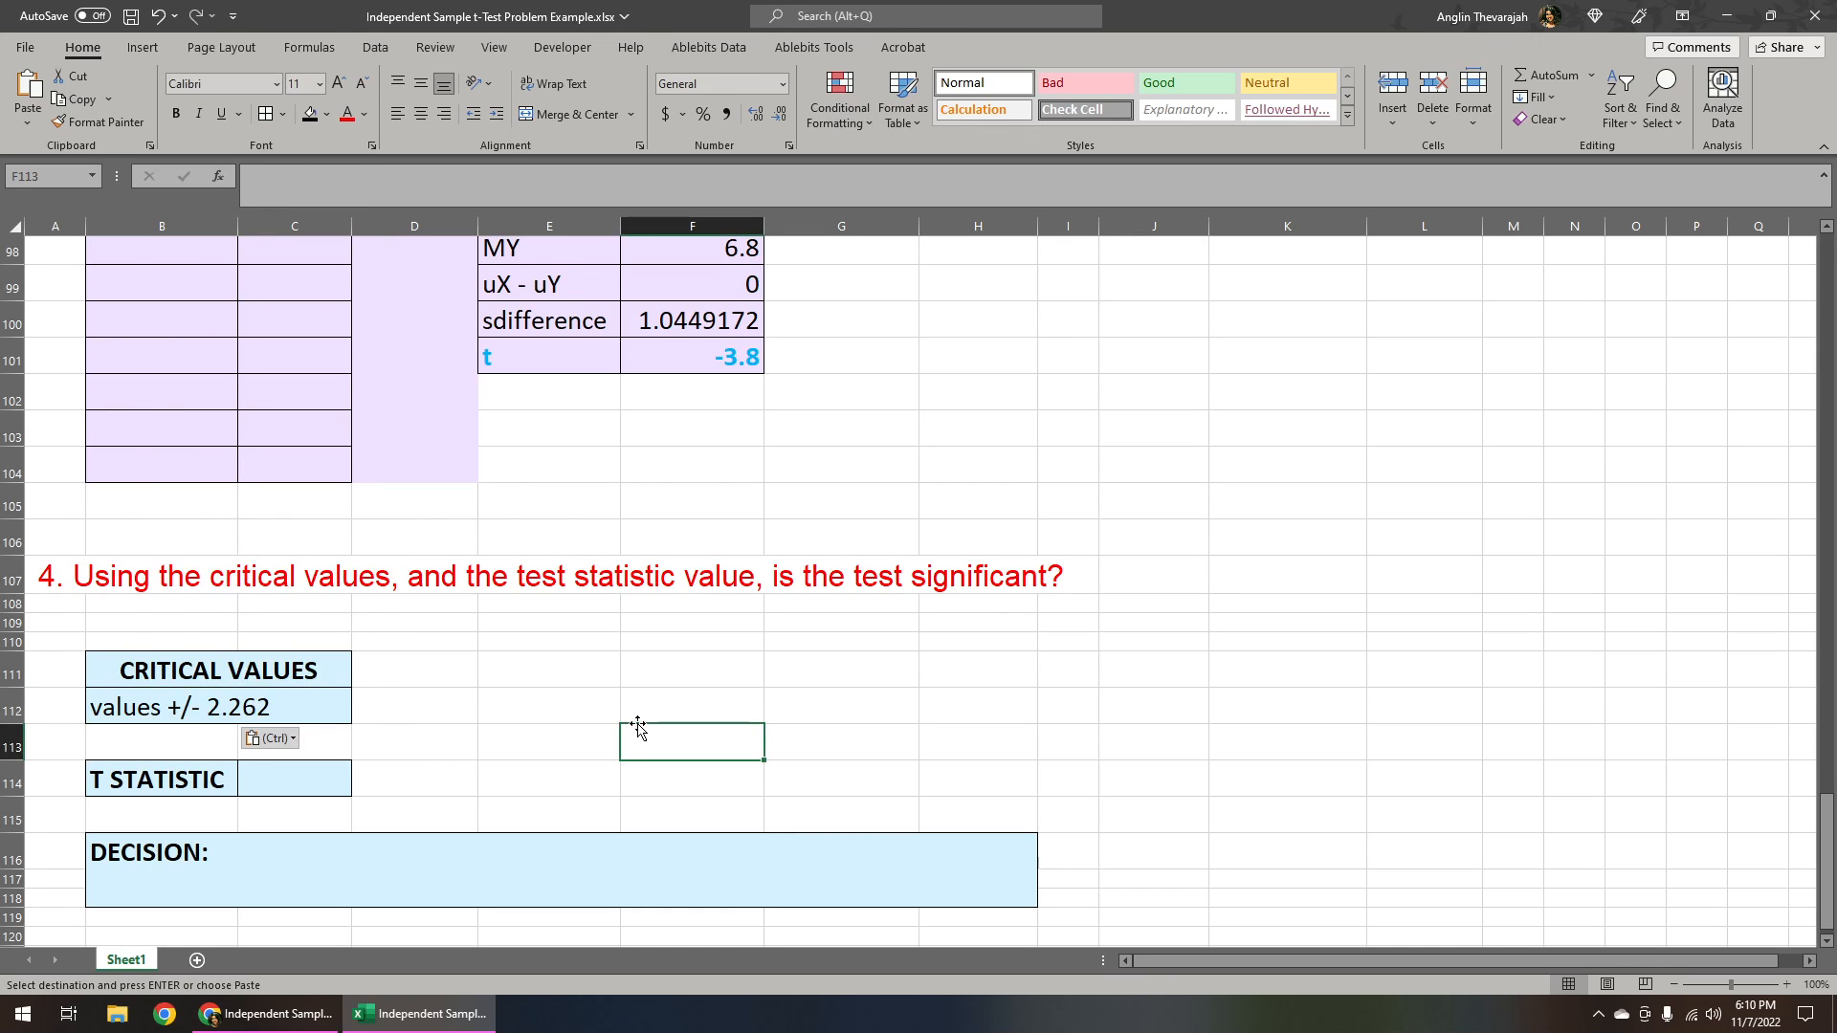
Step: Enter -3.8 in C114 as the T STATISTIC of question 4
{"action": "scroll", "coordinate": [562, 717], "scroll_direction": "down", "scroll_amount": 1}
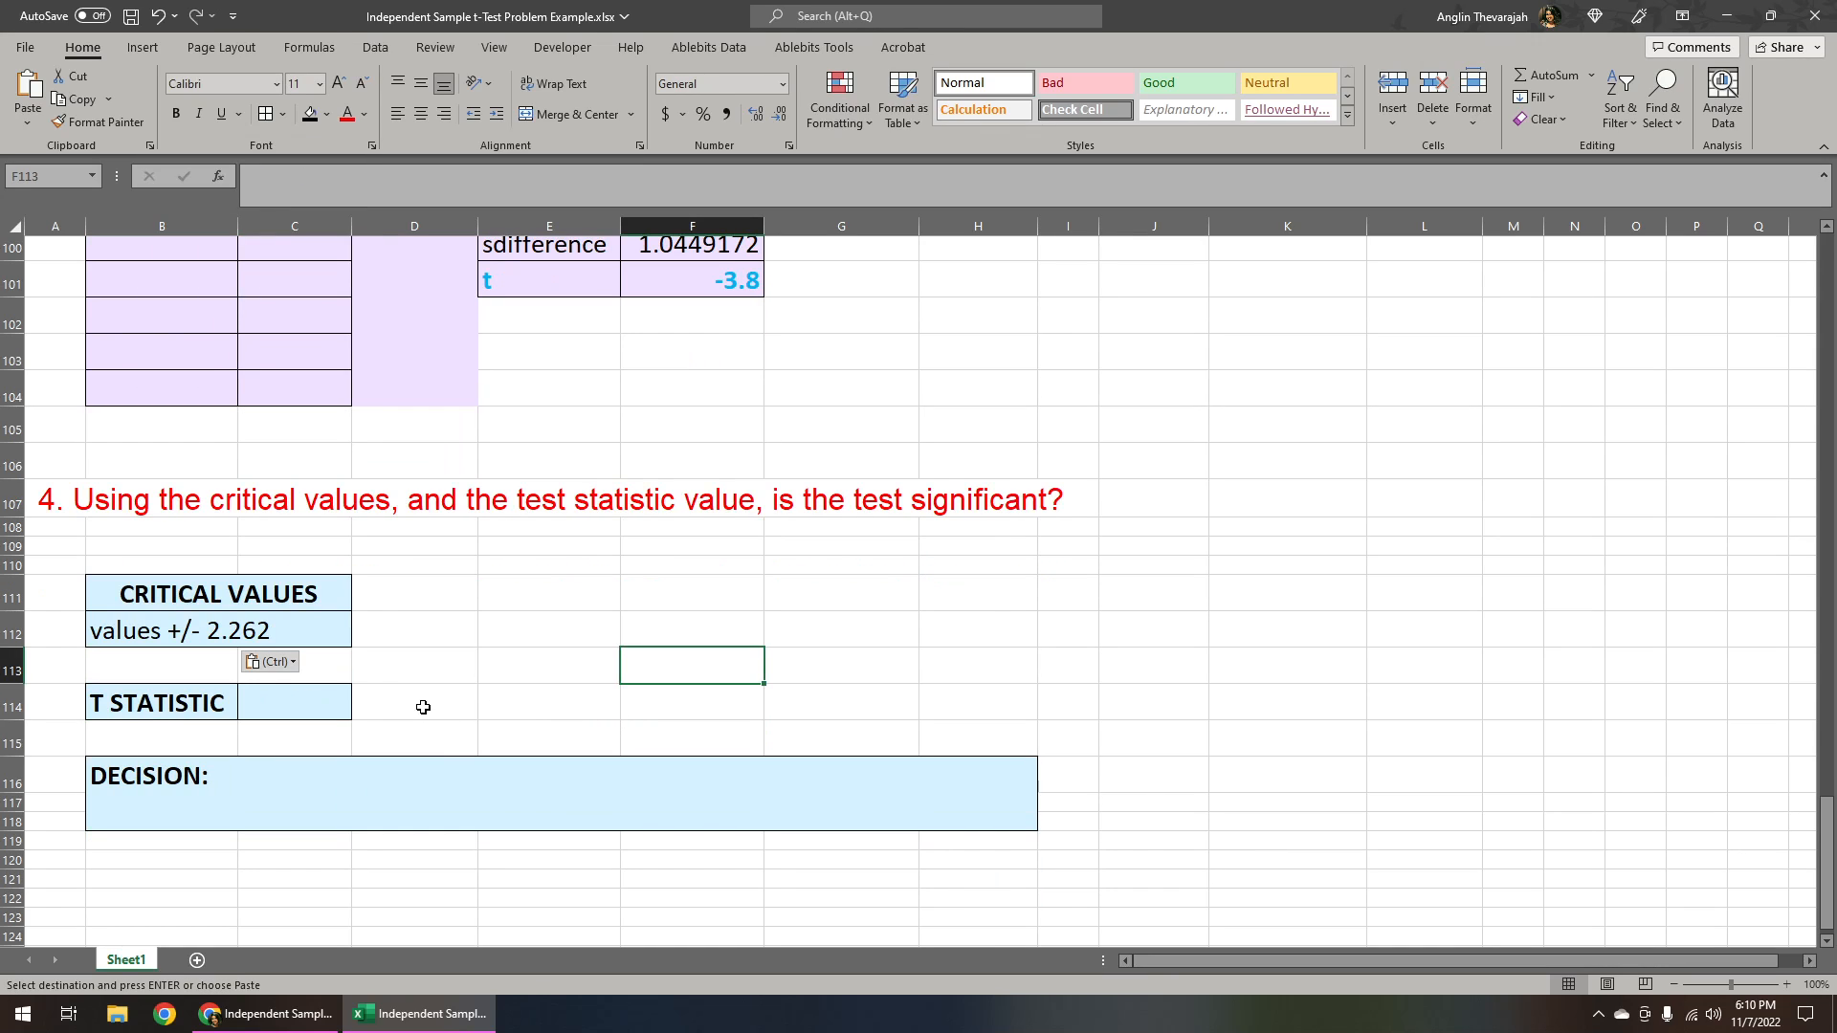
{"action": "left_click", "coordinate": [309, 702]}
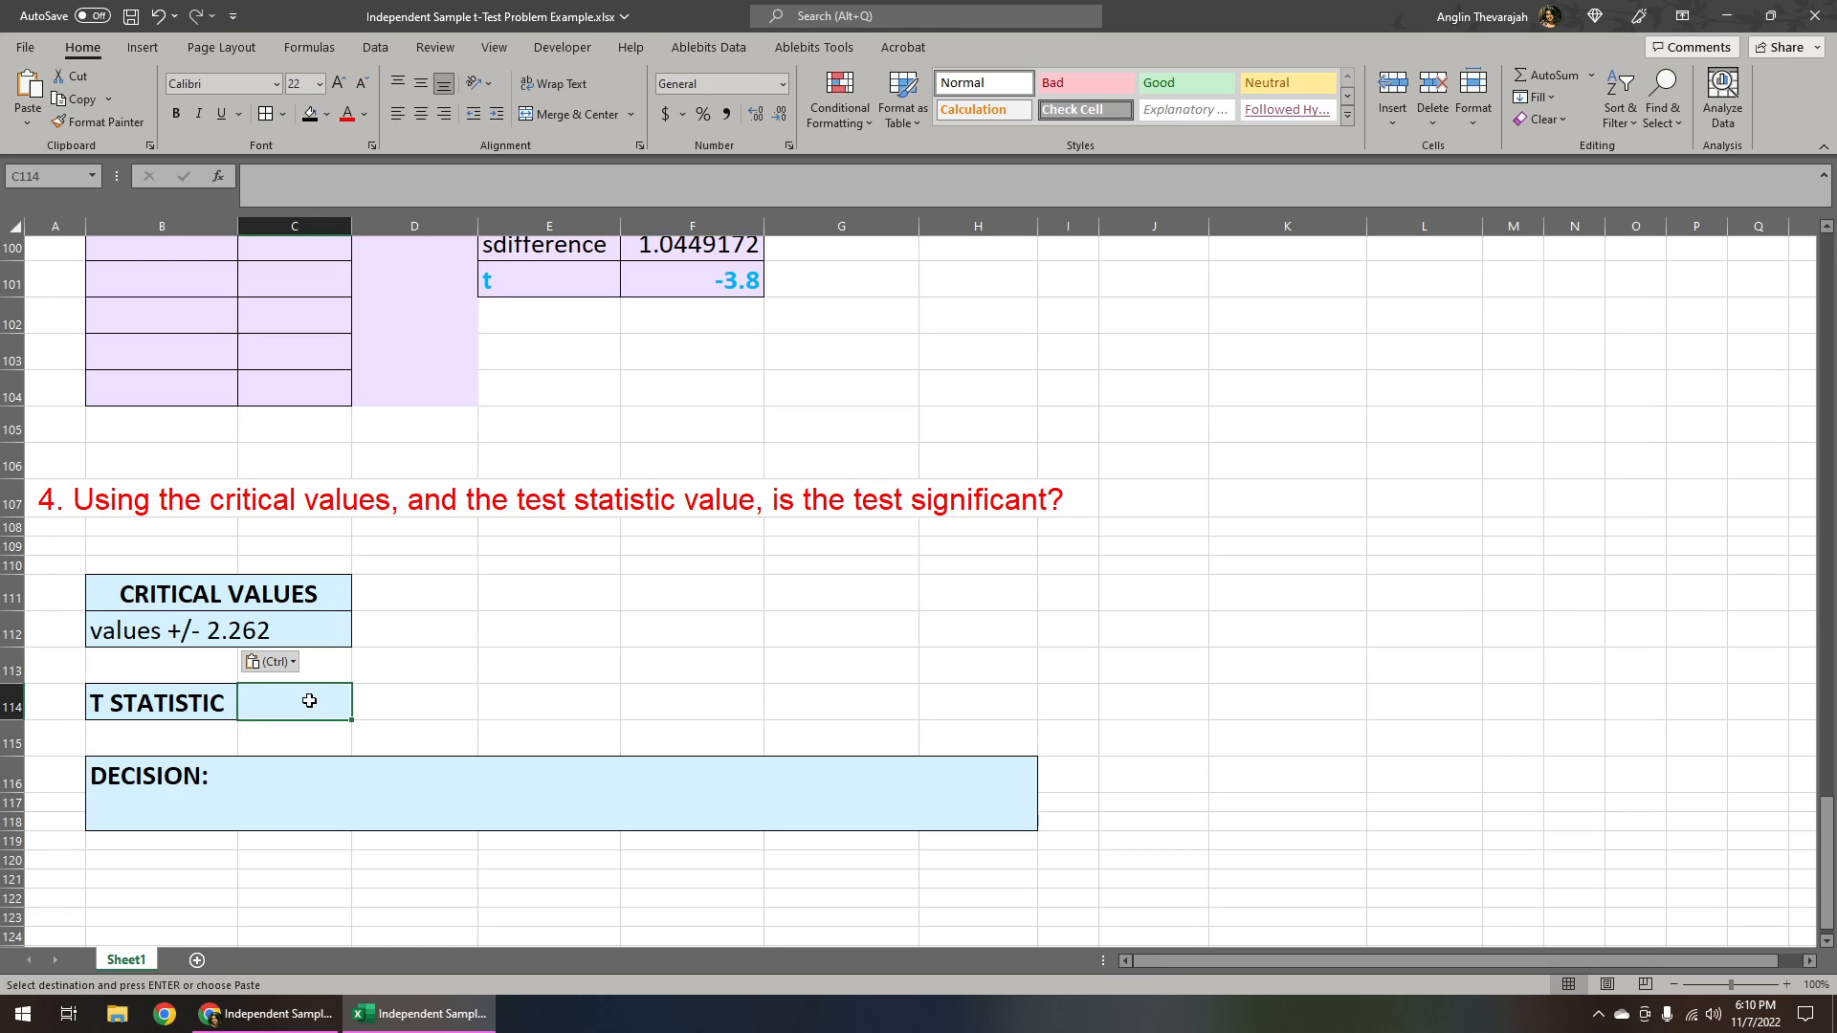
{"action": "type", "text": "-"}
{"action": "scroll", "coordinate": [309, 701], "scroll_direction": "down", "scroll_amount": 1}
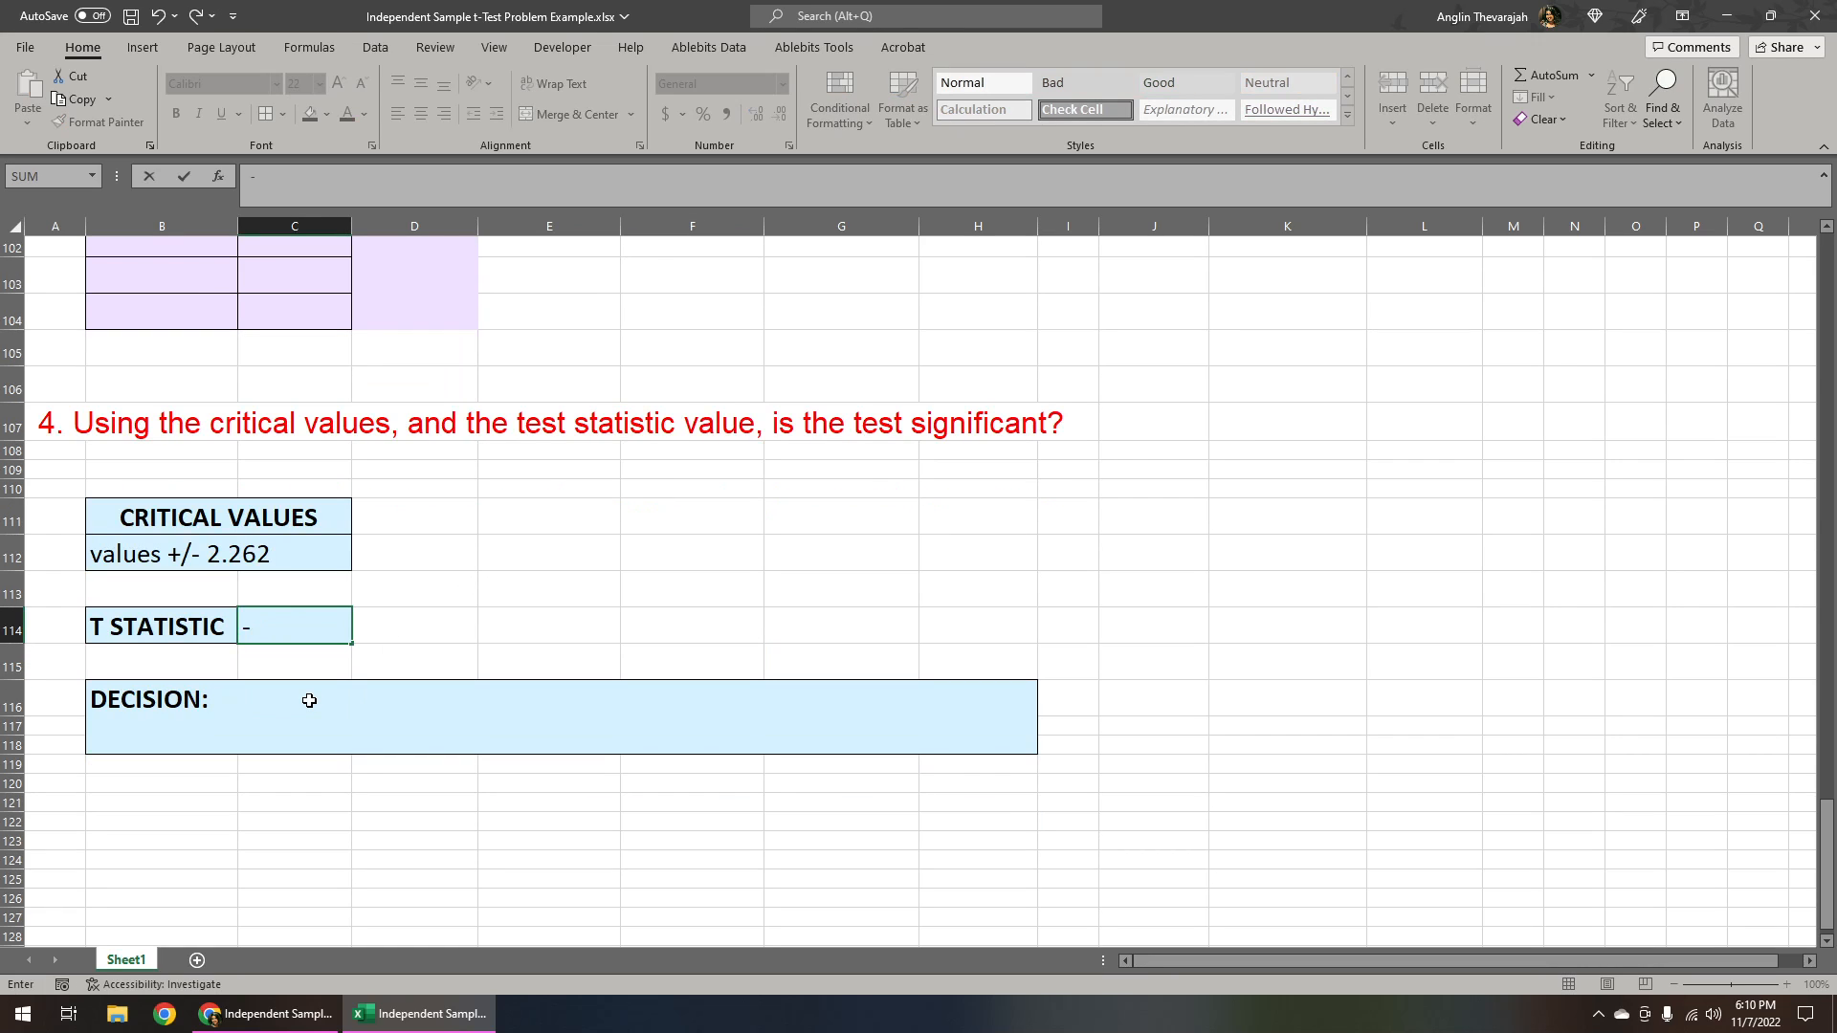
{"action": "type", "text": "3.8"}
{"action": "key", "text": "Return"}
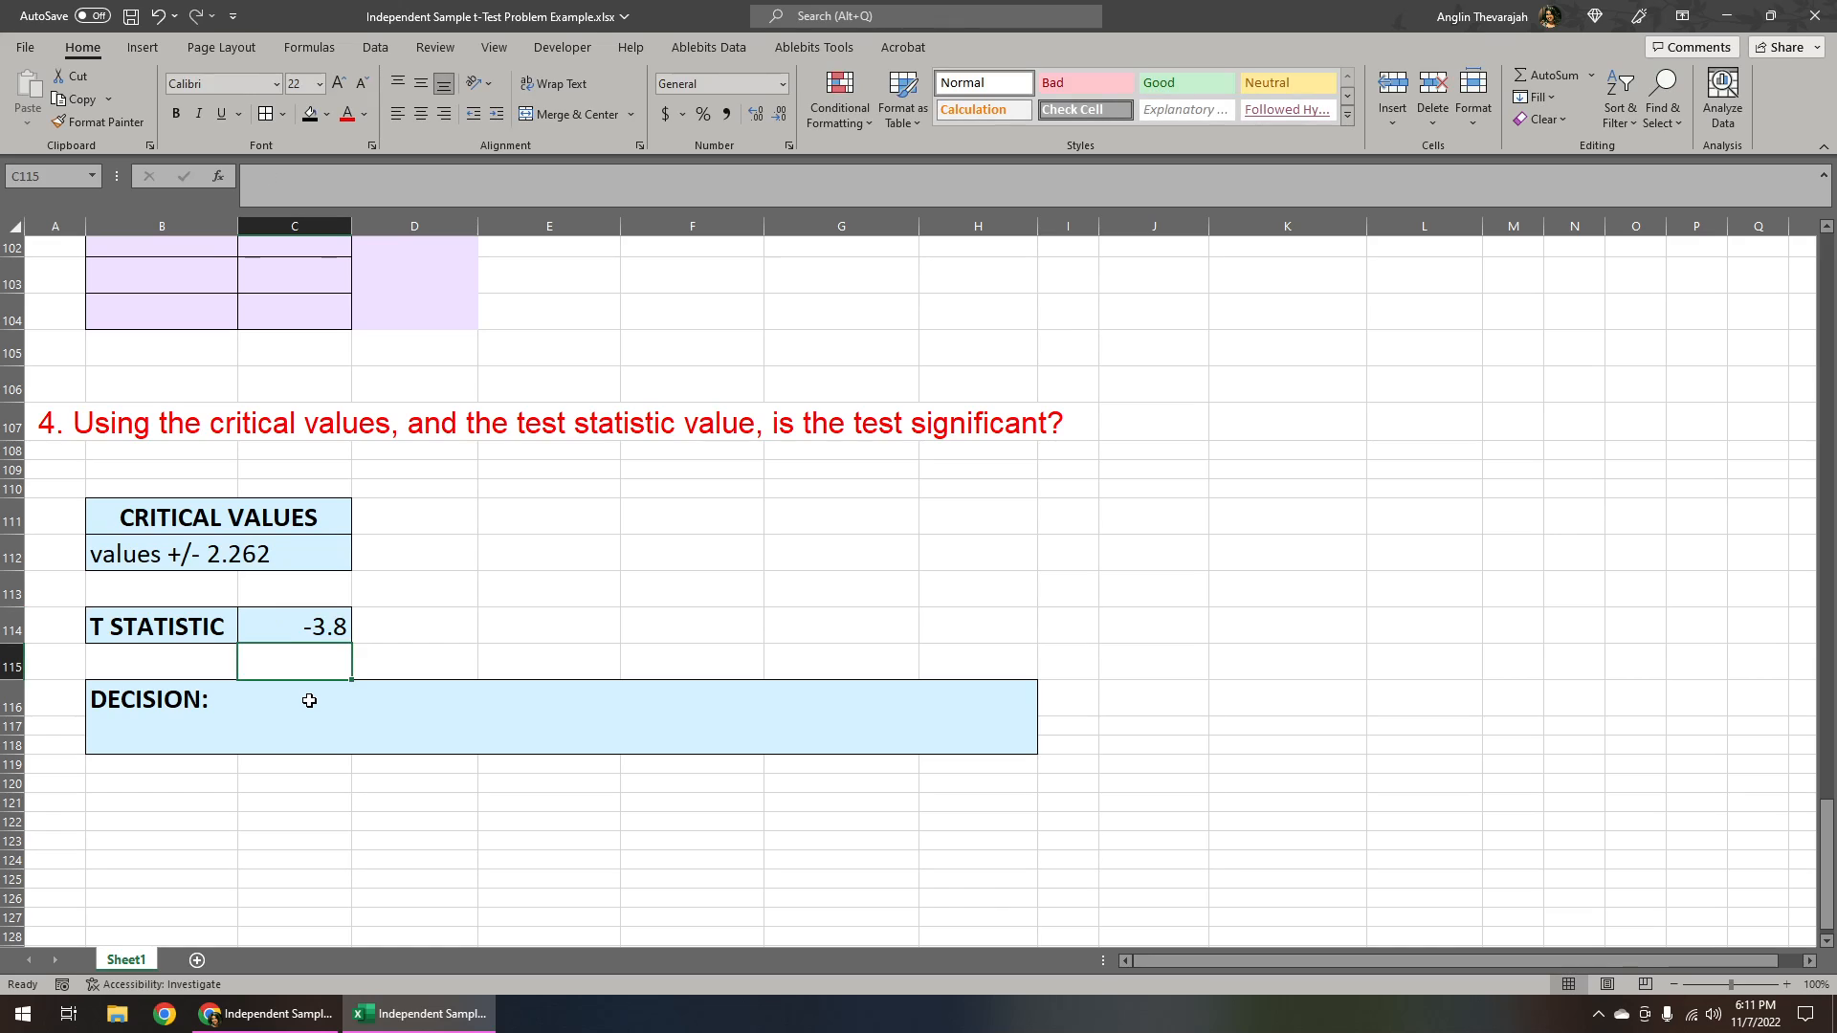
Step: Complete the DECISION box text with "we reject the null hypothesis. Because -3.8 falls in the cut off region of -2.262."
{"action": "scroll", "coordinate": [309, 701], "scroll_direction": "up", "scroll_amount": 2}
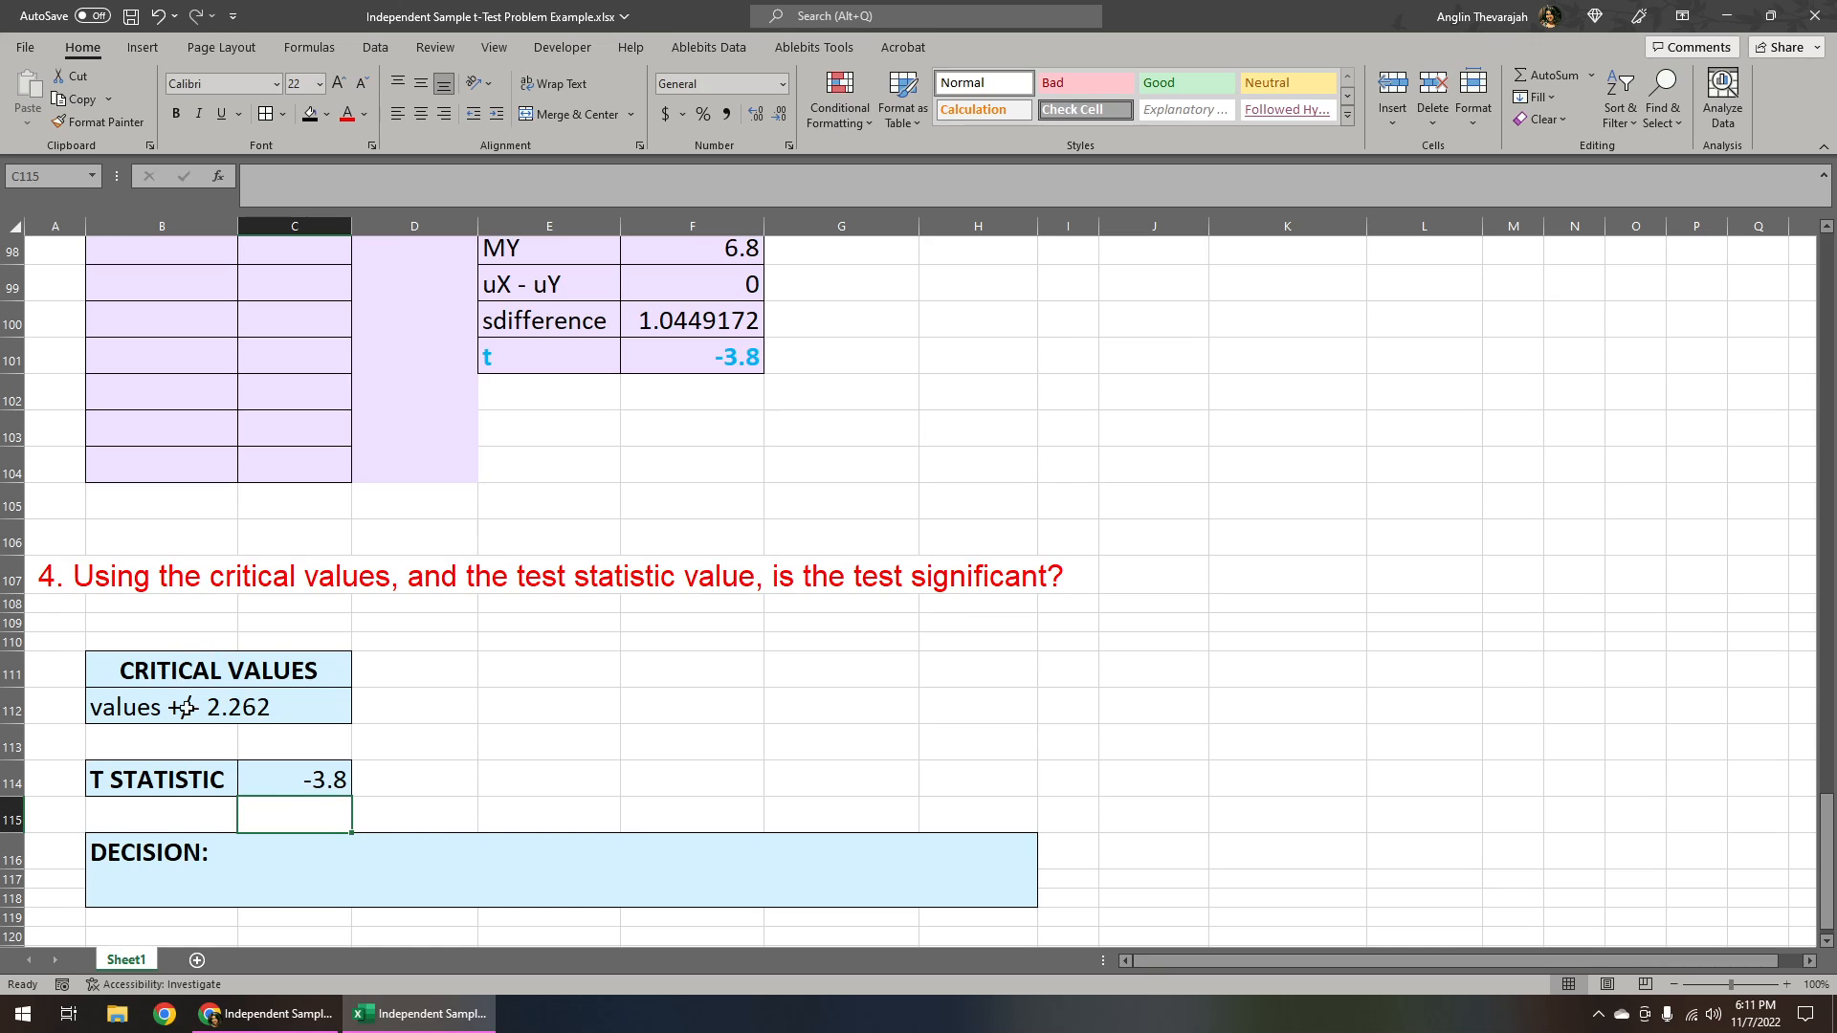
{"action": "double_click", "coordinate": [273, 853]}
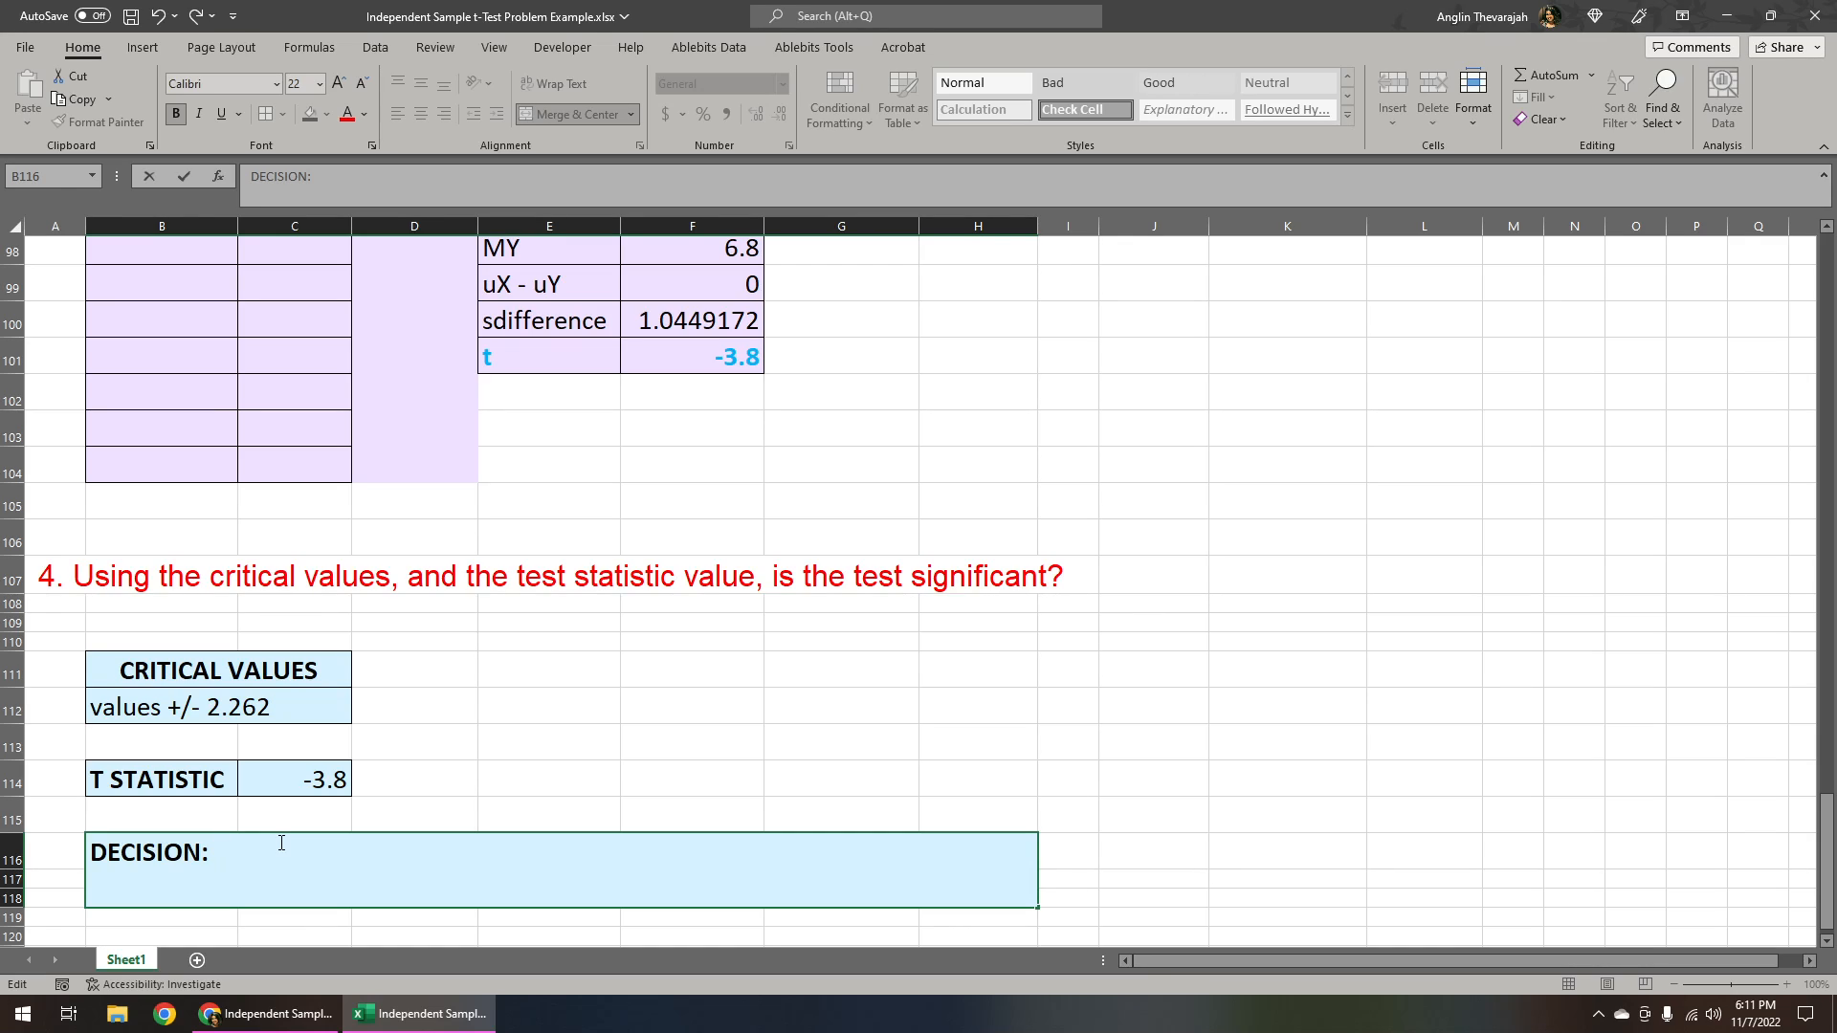
{"action": "type", "text": "we reject the"}
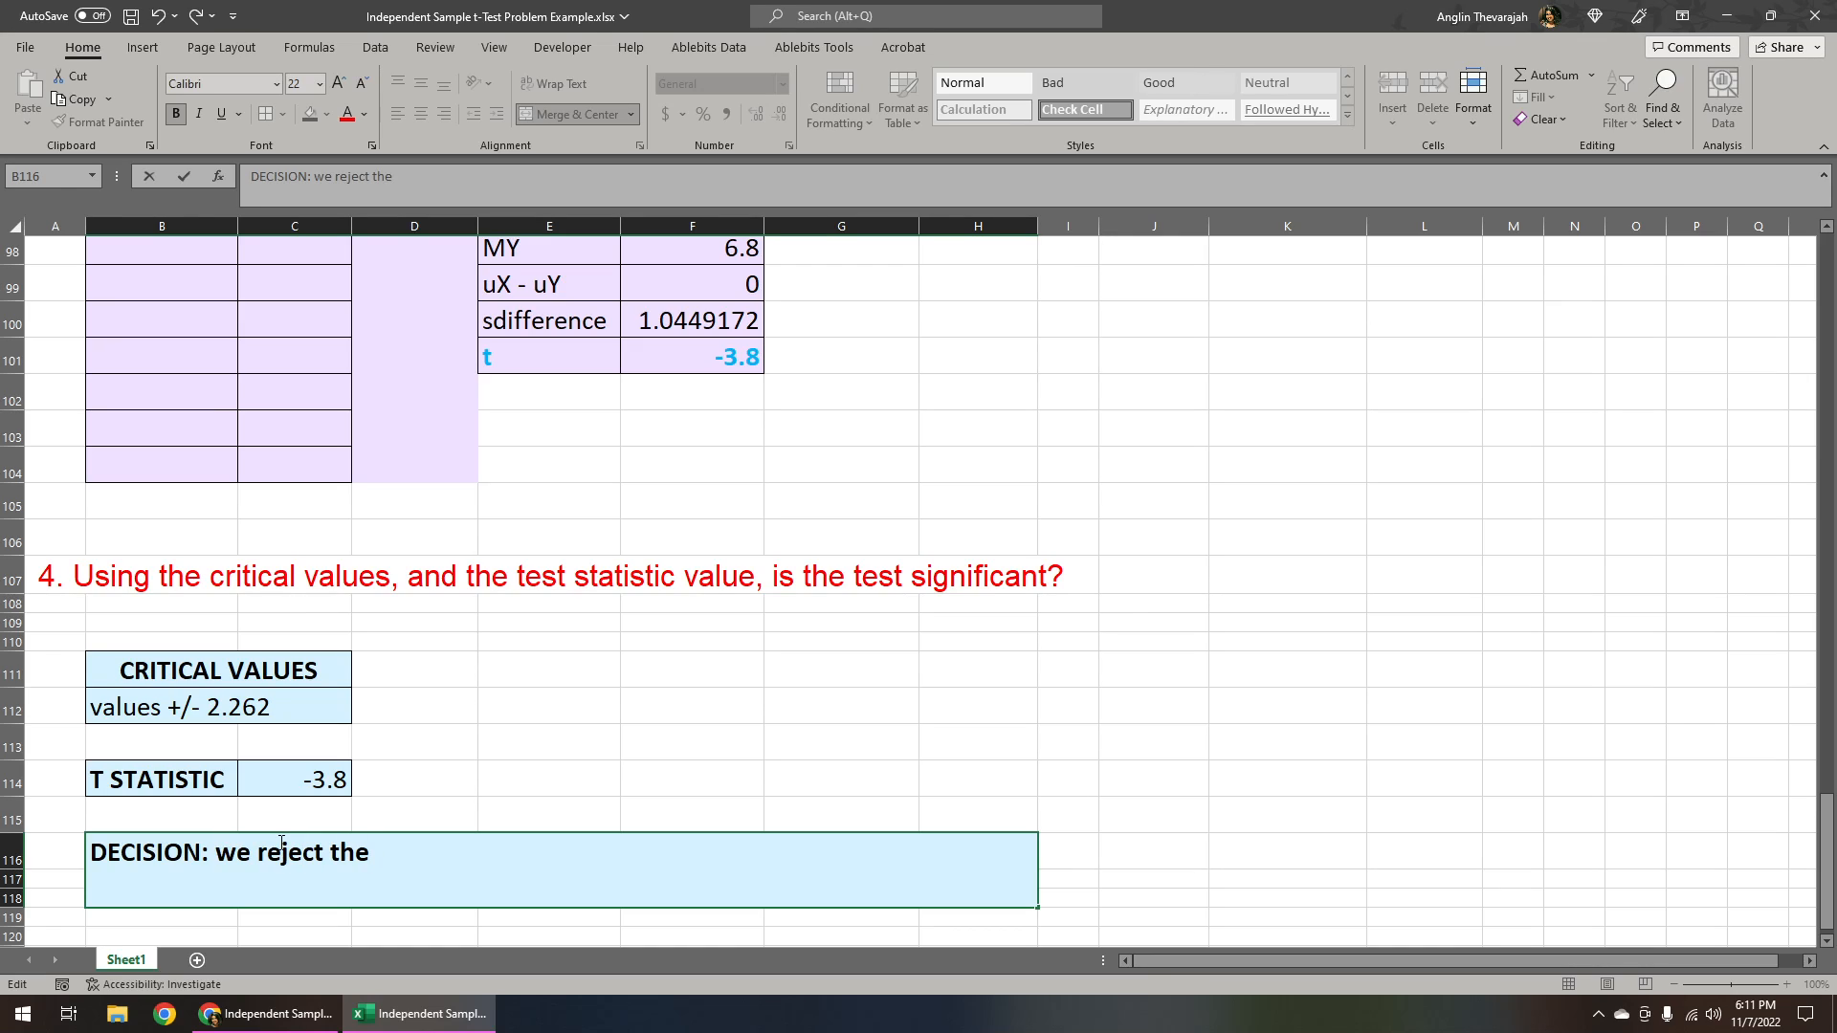
{"action": "type", "text": " null hypothesis"}
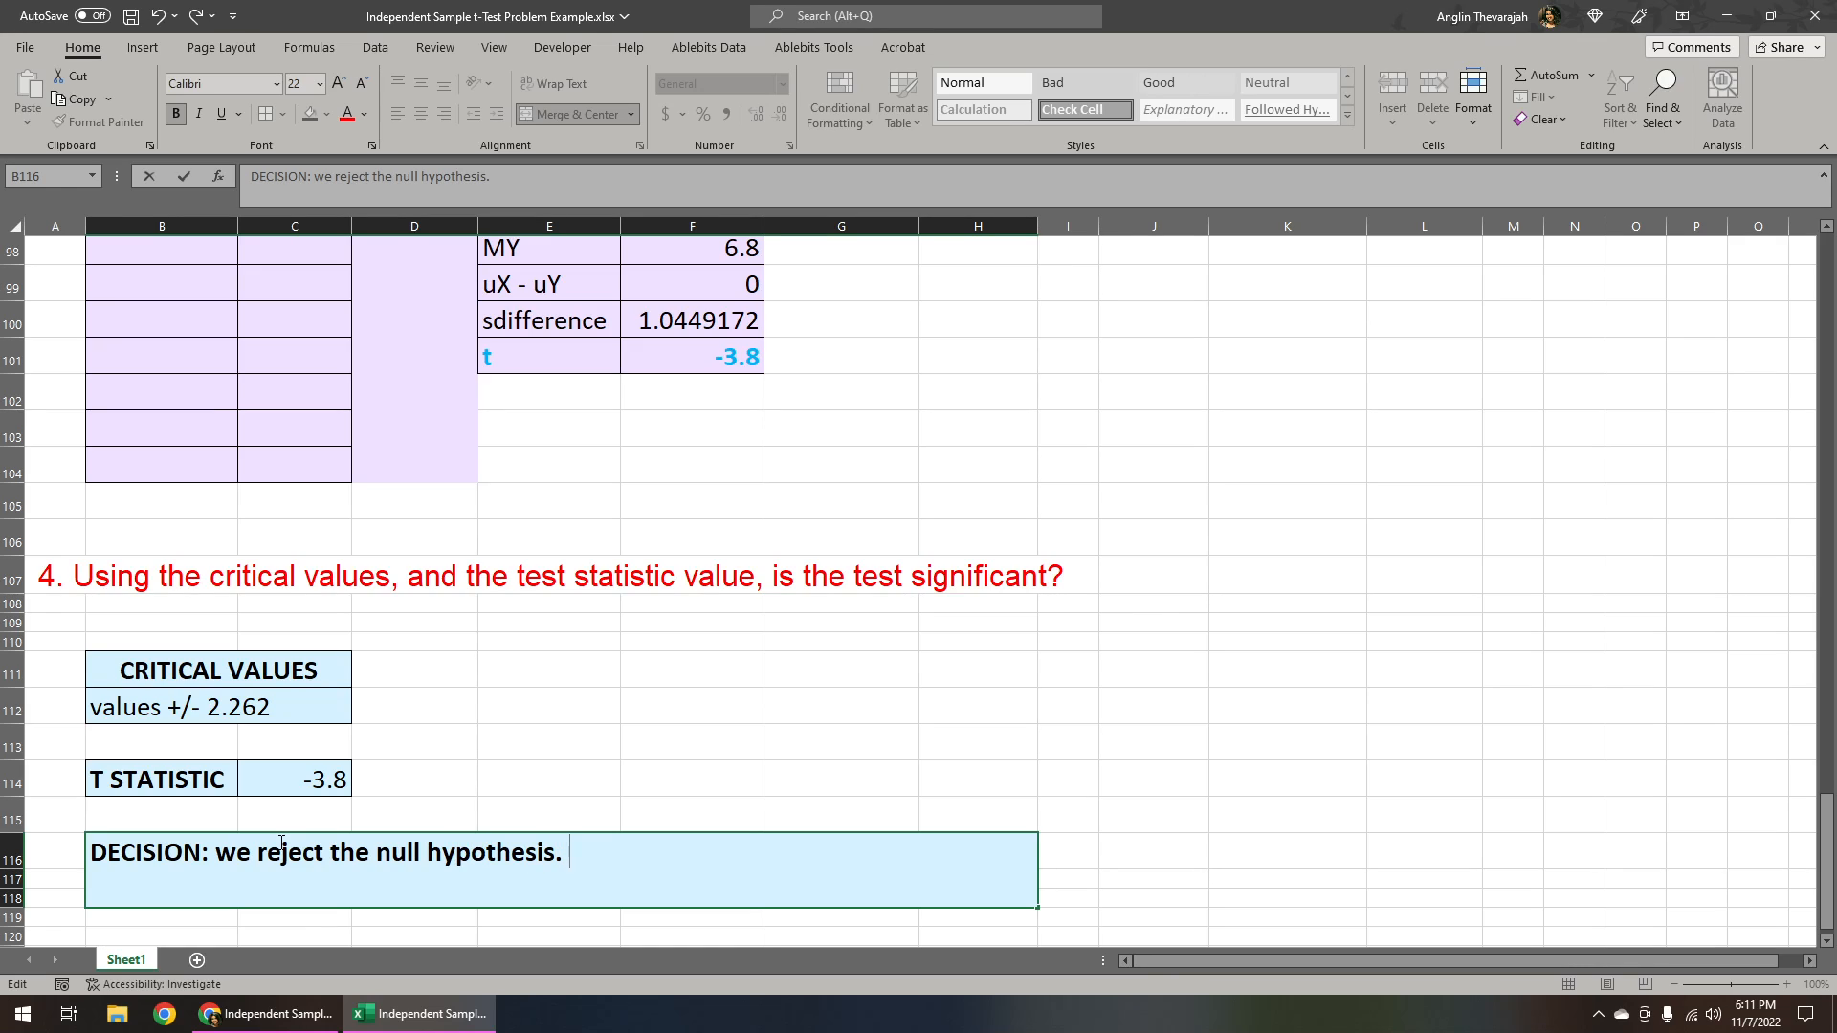
{"action": "type", "text": ". because -3."}
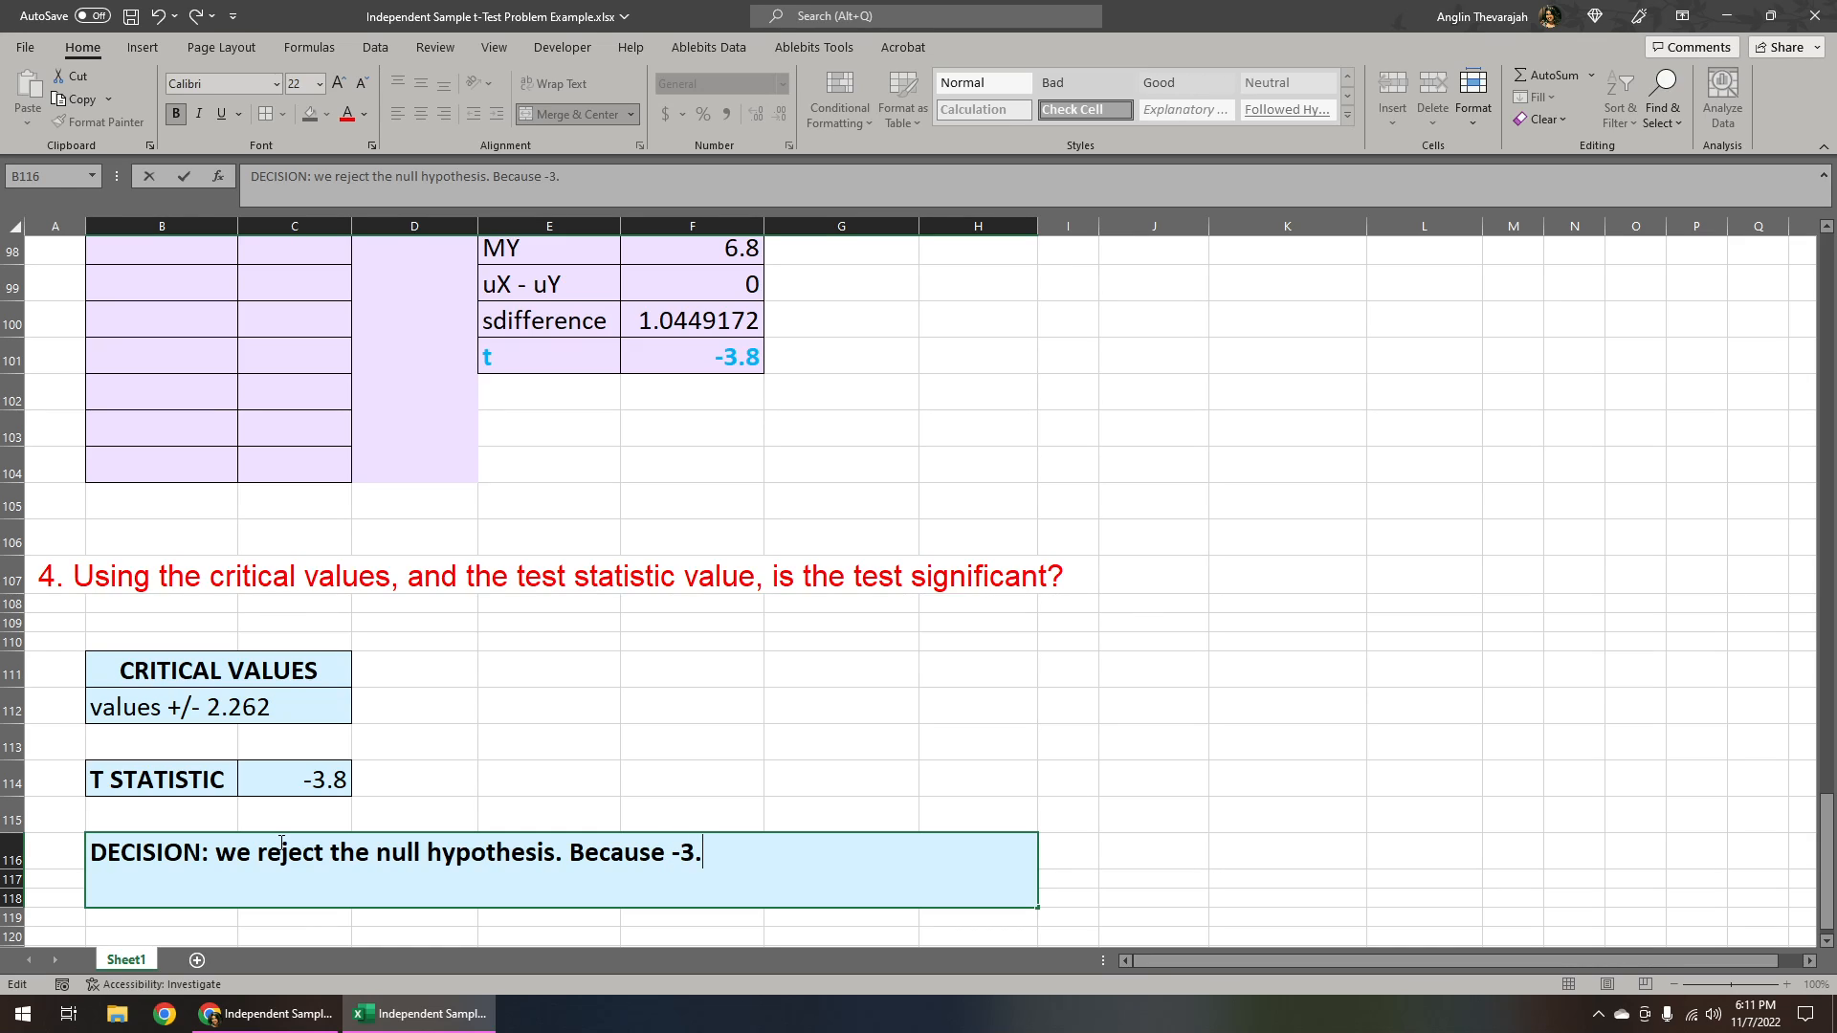
{"action": "type", "text": "8"}
{"action": "type", "text": " all"}
{"action": "key", "text": "BackSpace"}
{"action": "key", "text": "BackSpace"}
{"action": "key", "text": "BackSpace"}
{"action": "type", "text": "falls in th"}
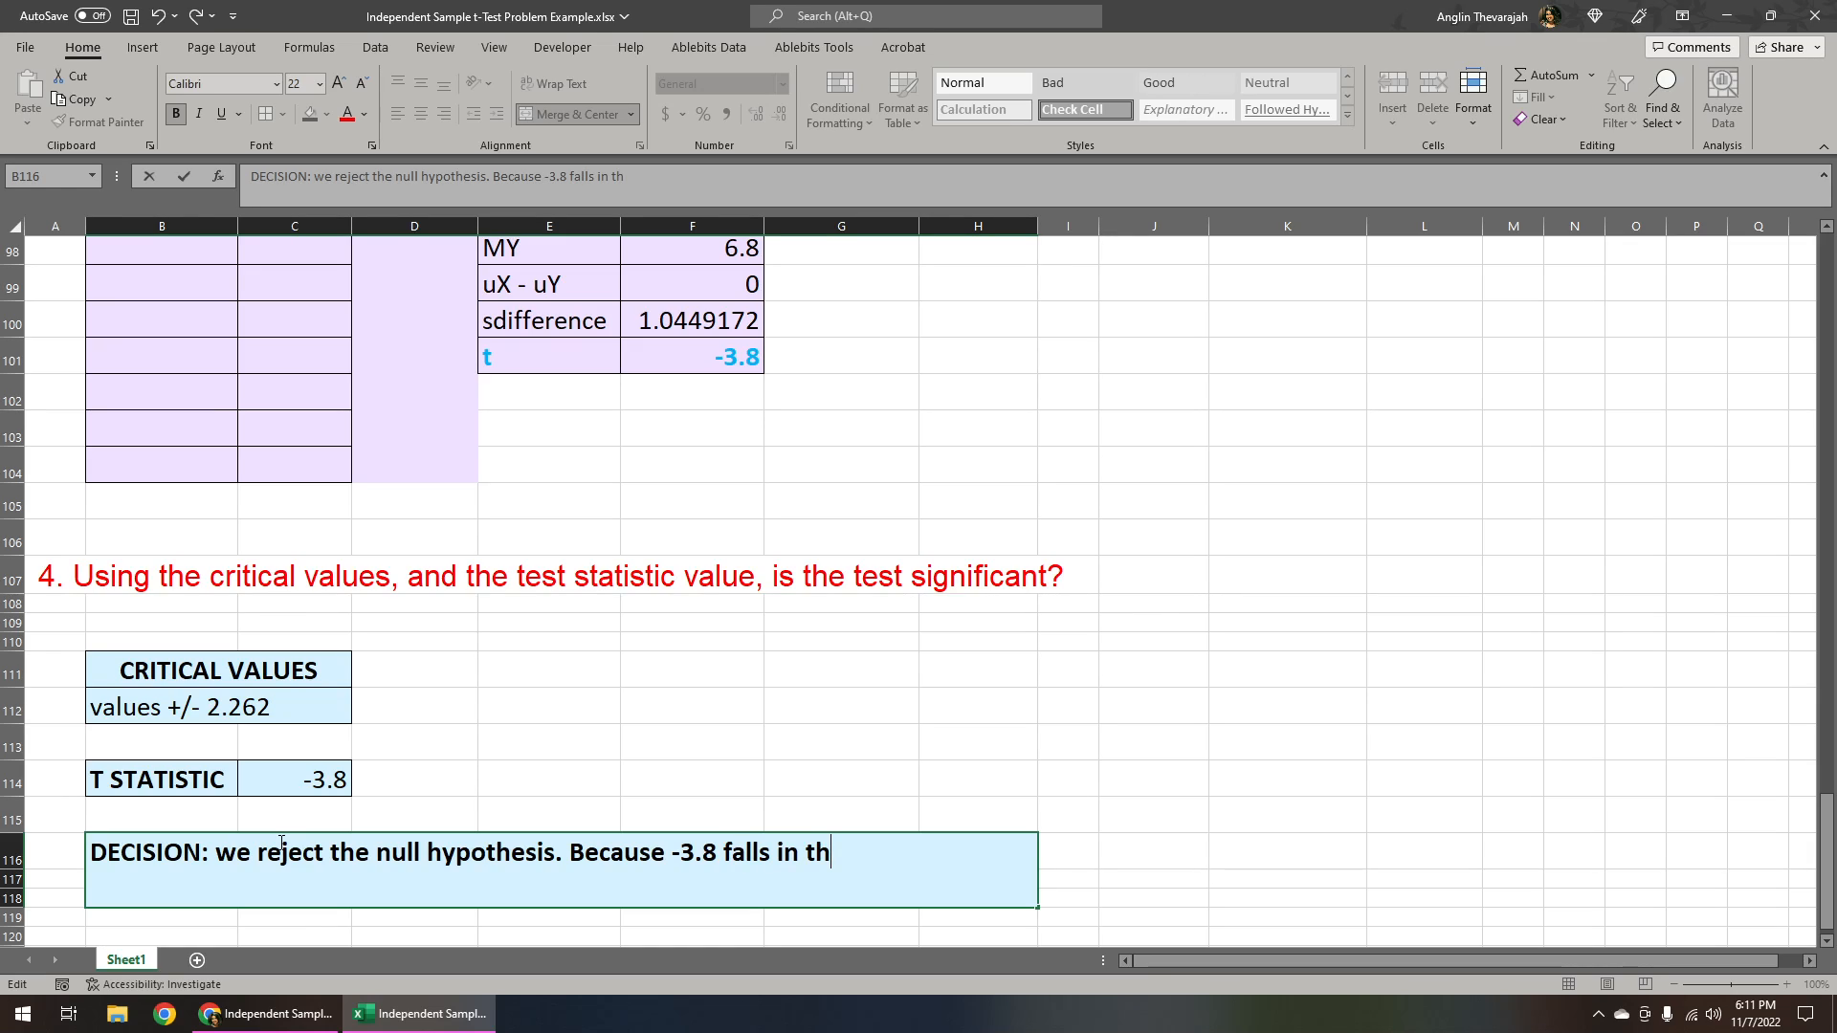
{"action": "type", "text": "e cut off region of"}
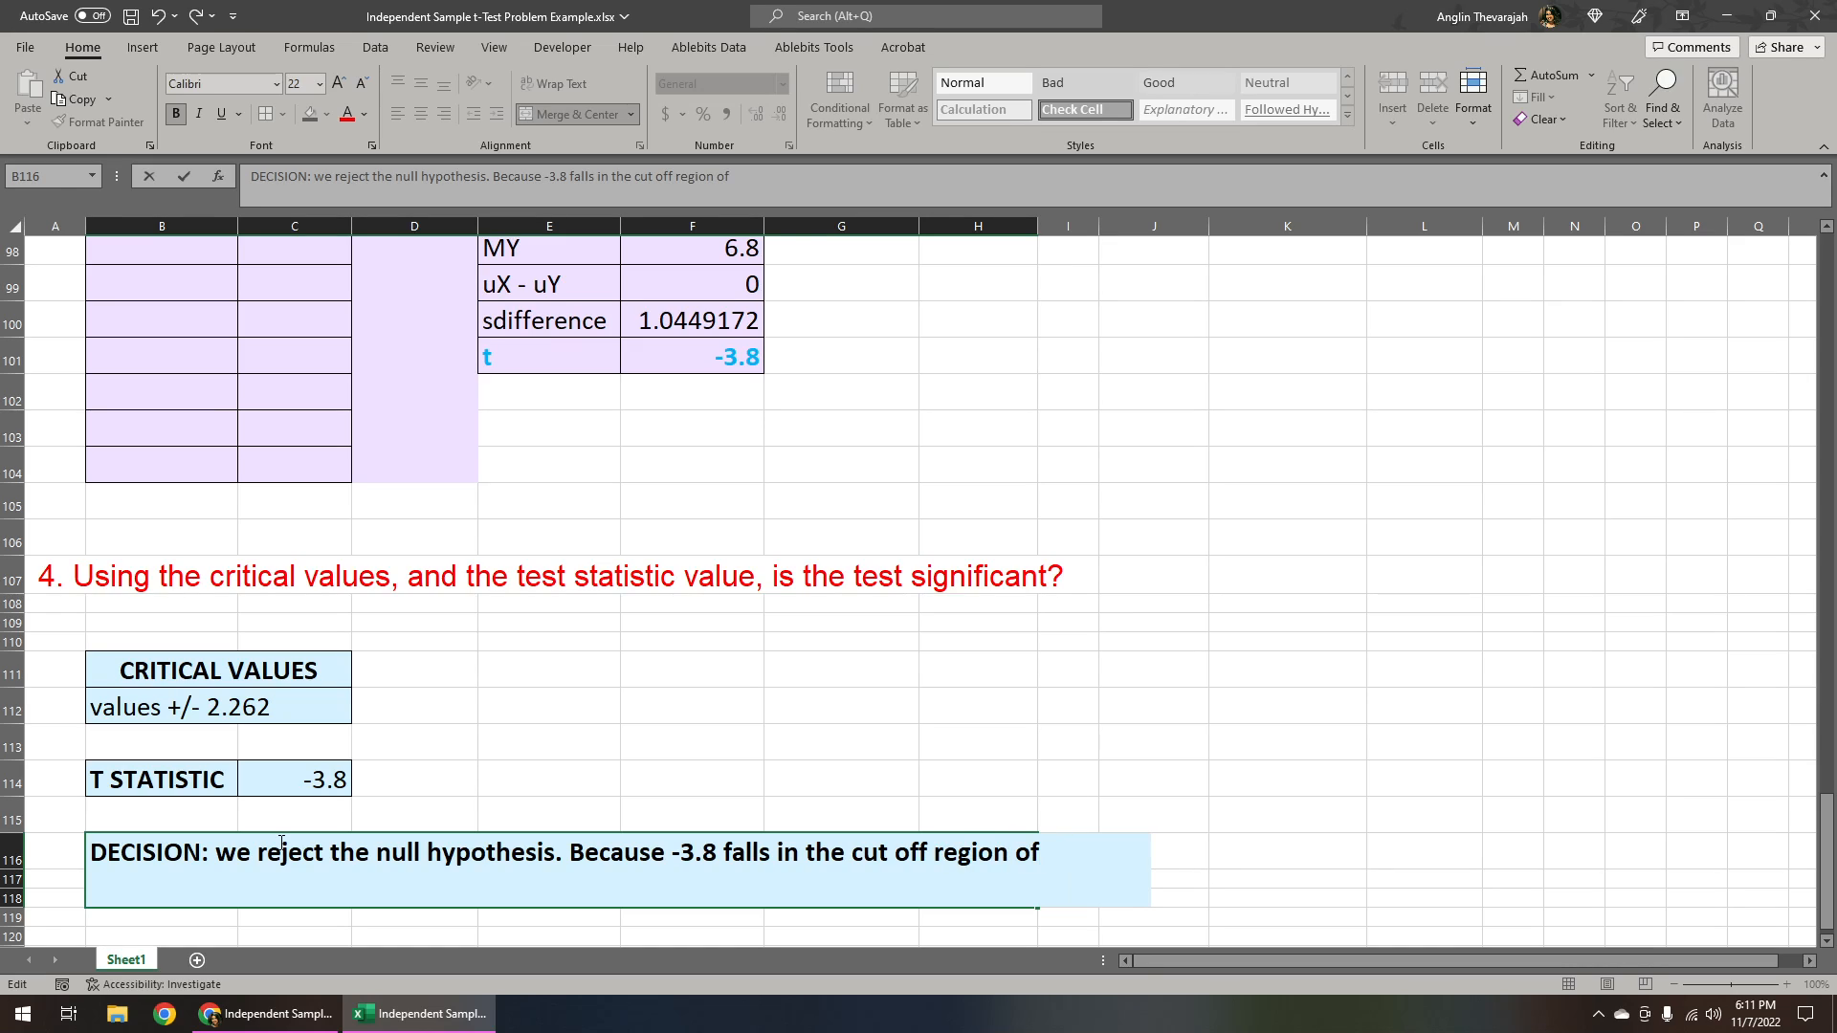
{"action": "type", "text": " -2.262."}
{"action": "key", "text": "Return"}
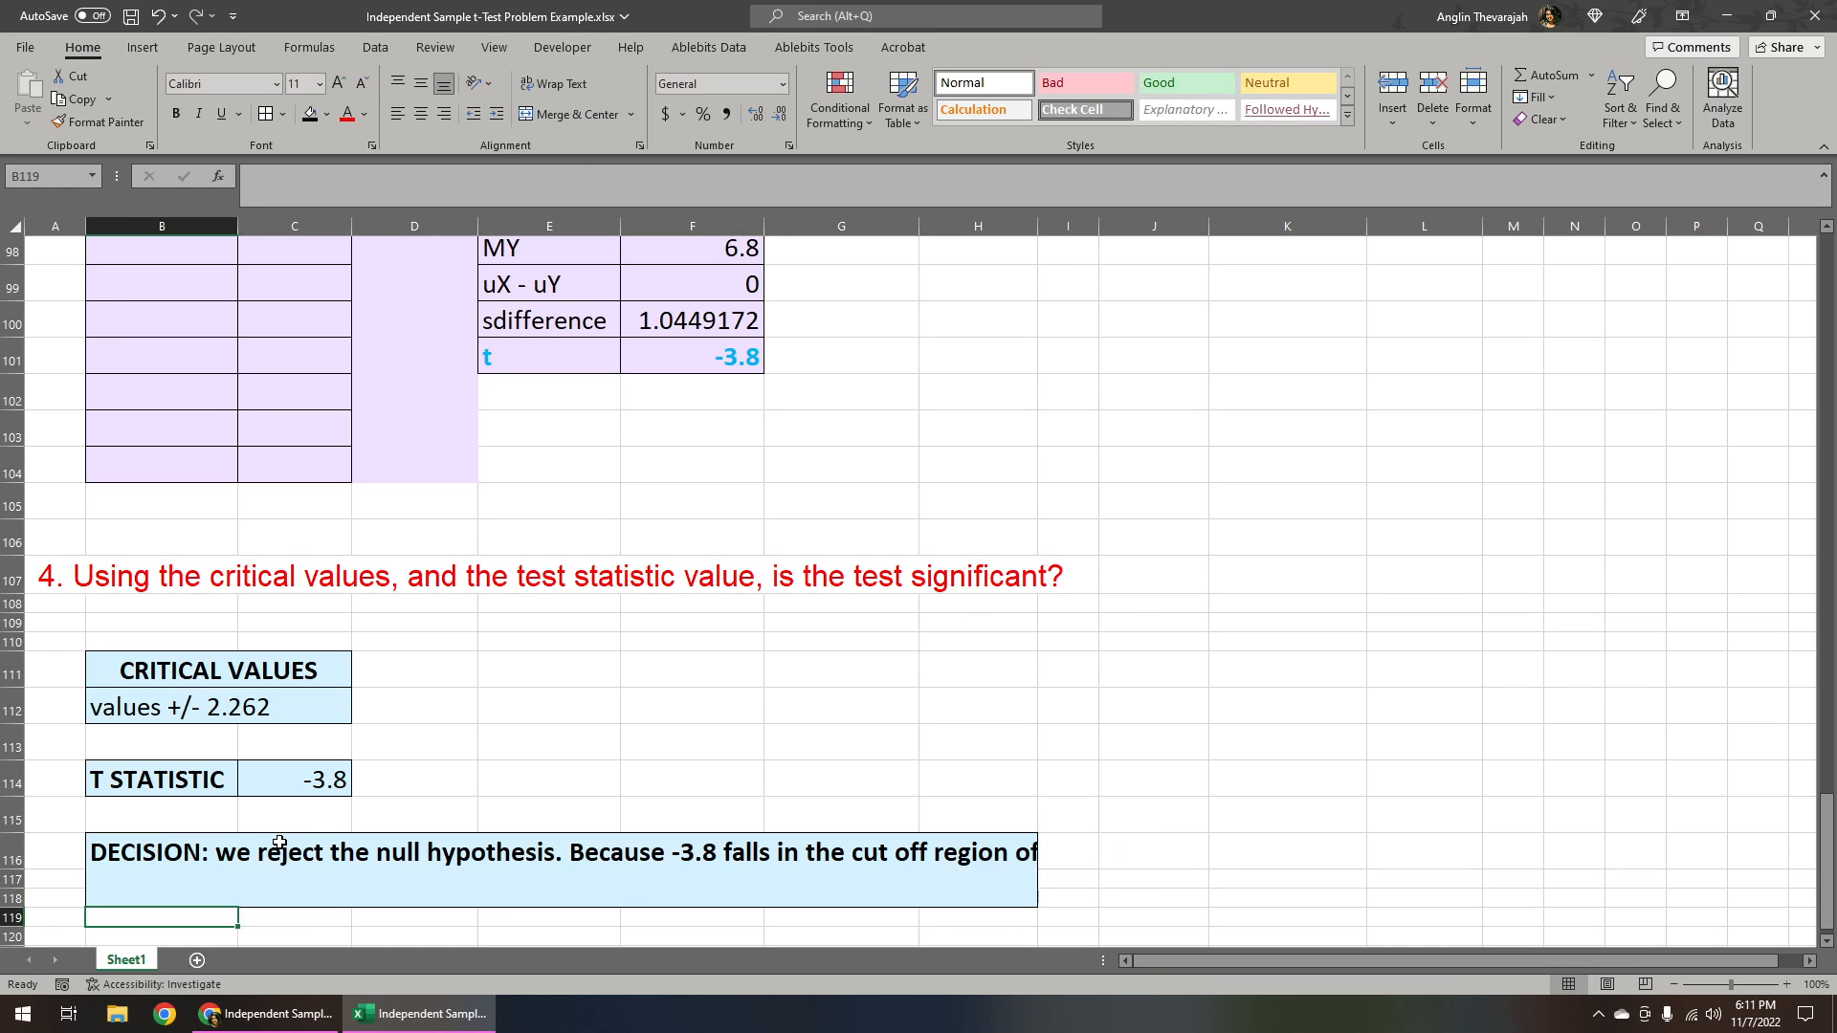
Step: Wrap the text in the DECISION box so the whole sentence fits inside it
{"action": "left_click", "coordinate": [281, 842]}
{"action": "left_click", "coordinate": [553, 83]}
{"action": "left_click", "coordinate": [1269, 606]}
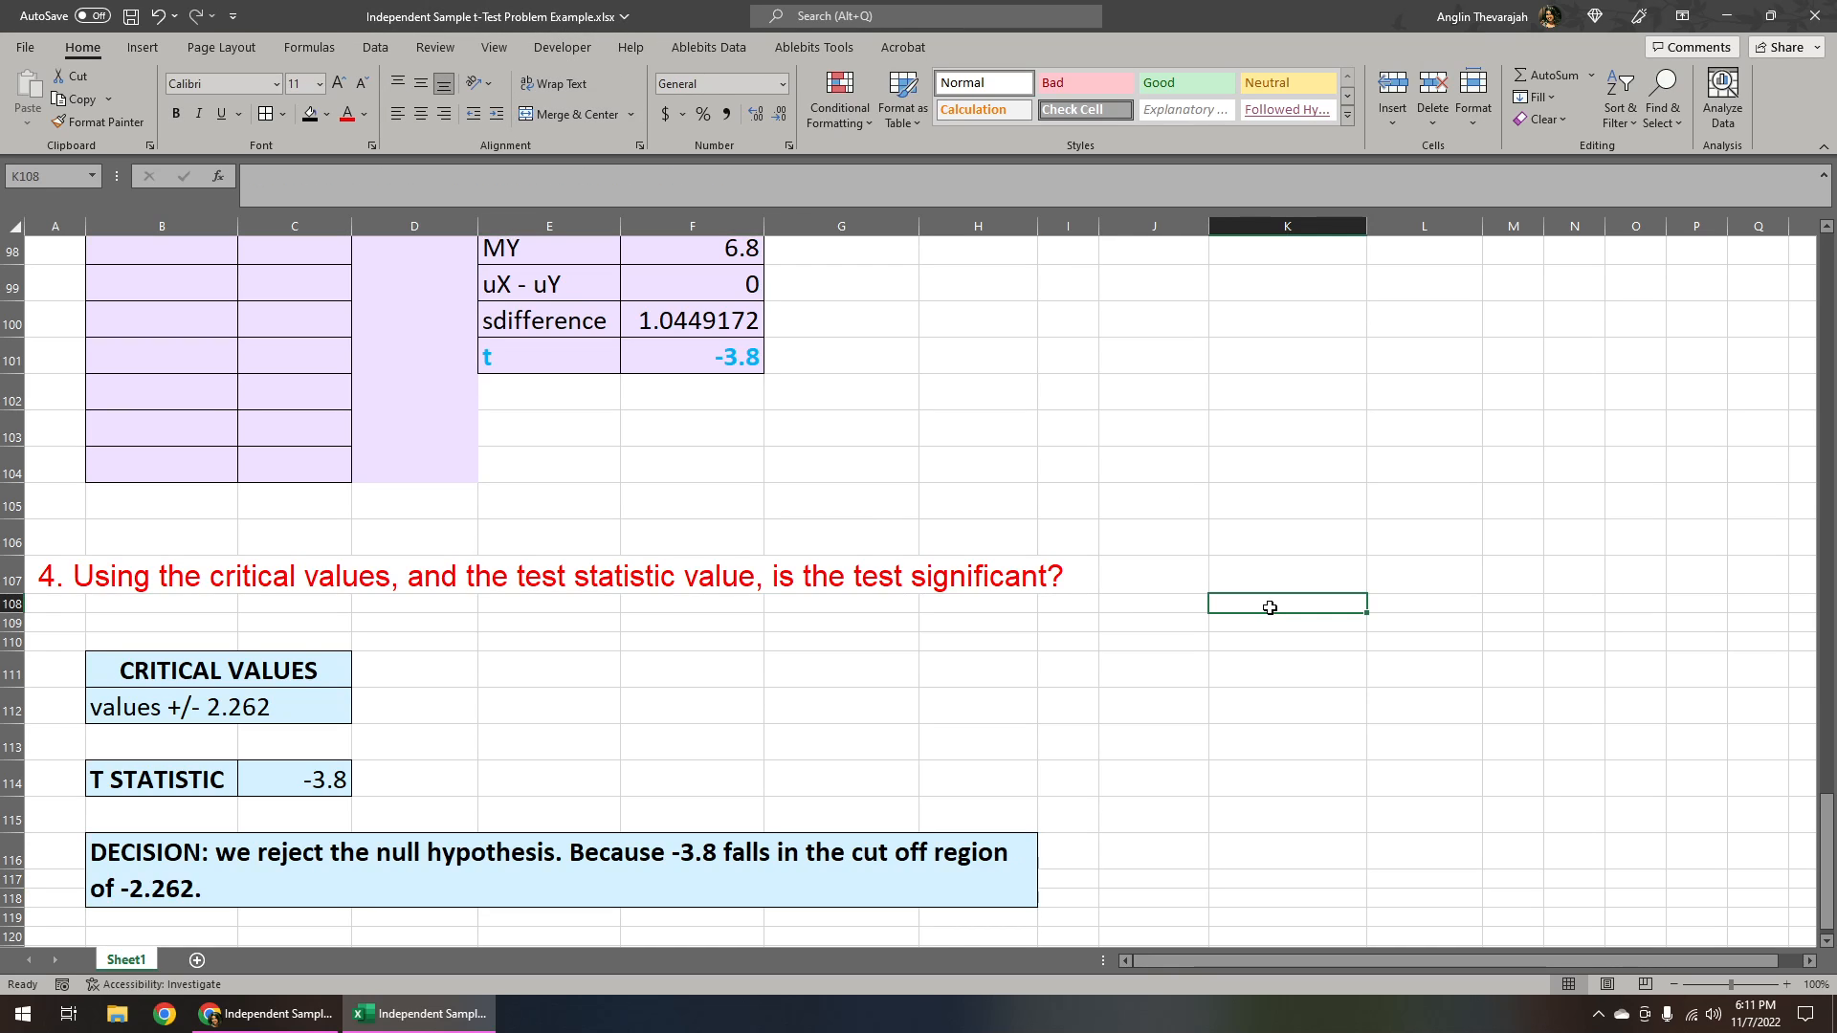
{"action": "scroll", "coordinate": [1054, 711], "scroll_direction": "down", "scroll_amount": 1}
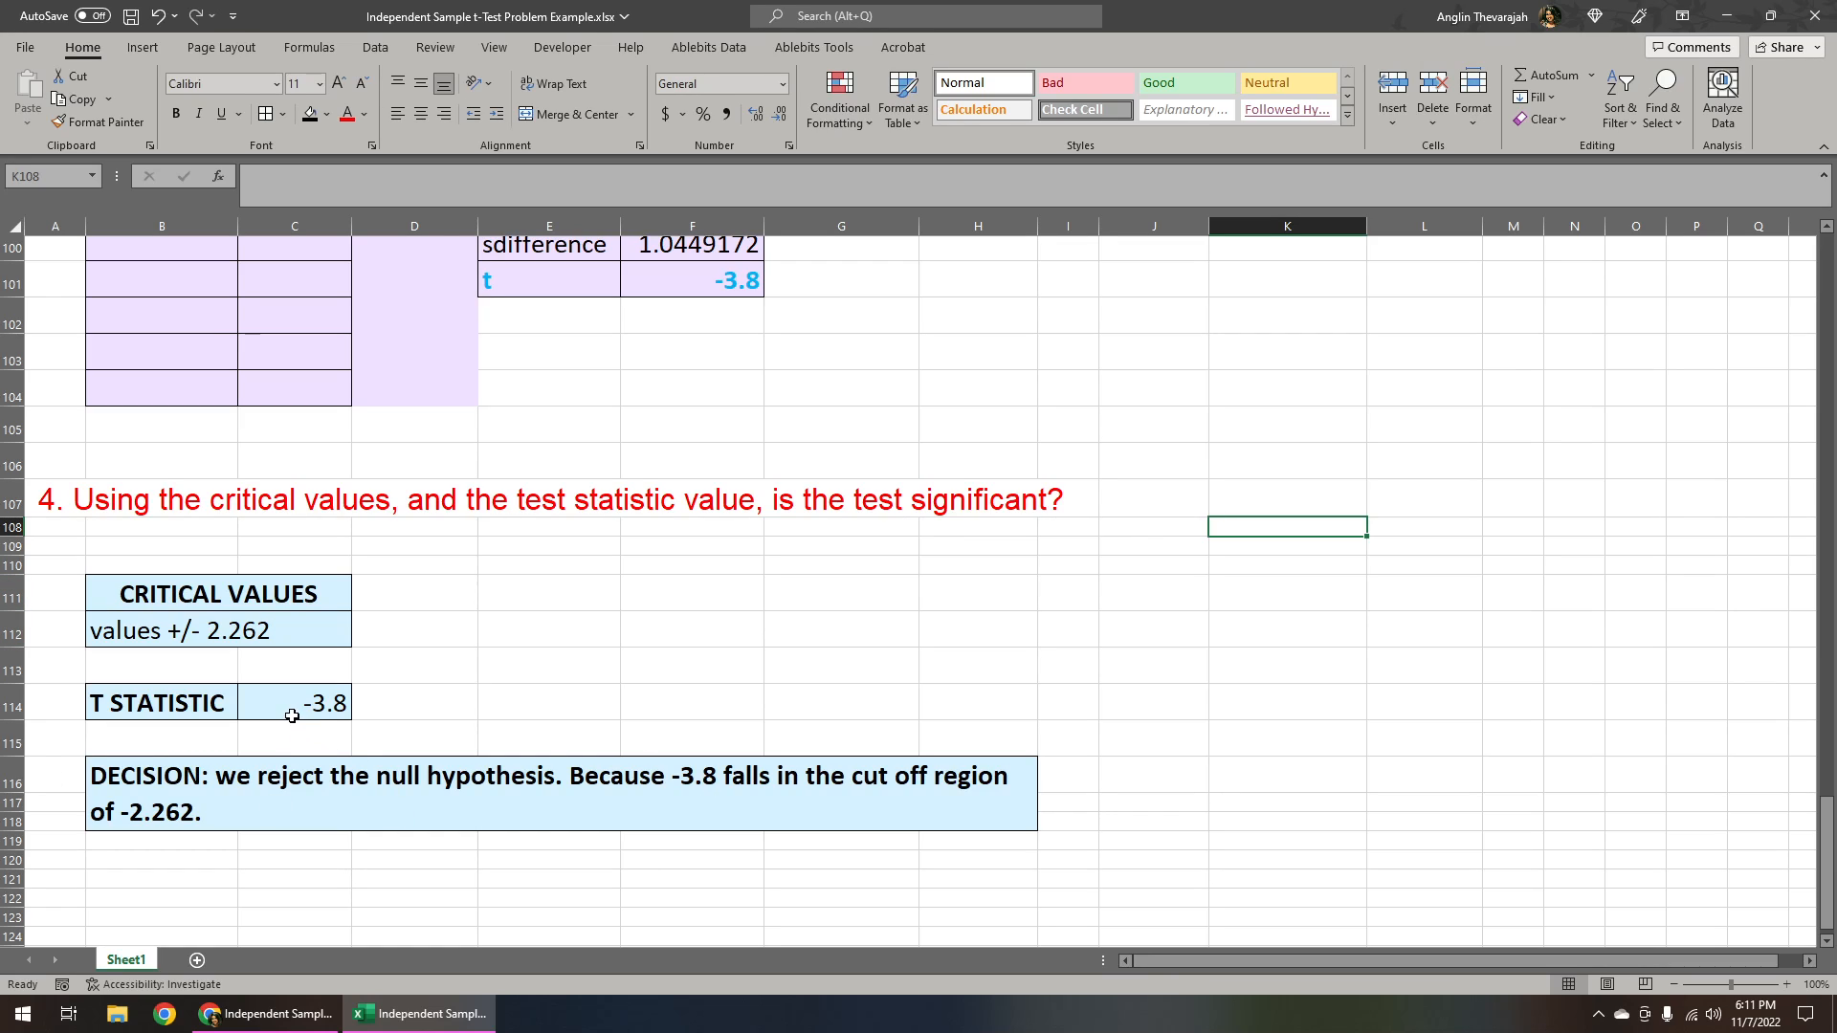
{"action": "scroll", "coordinate": [292, 713], "scroll_direction": "up", "scroll_amount": 18}
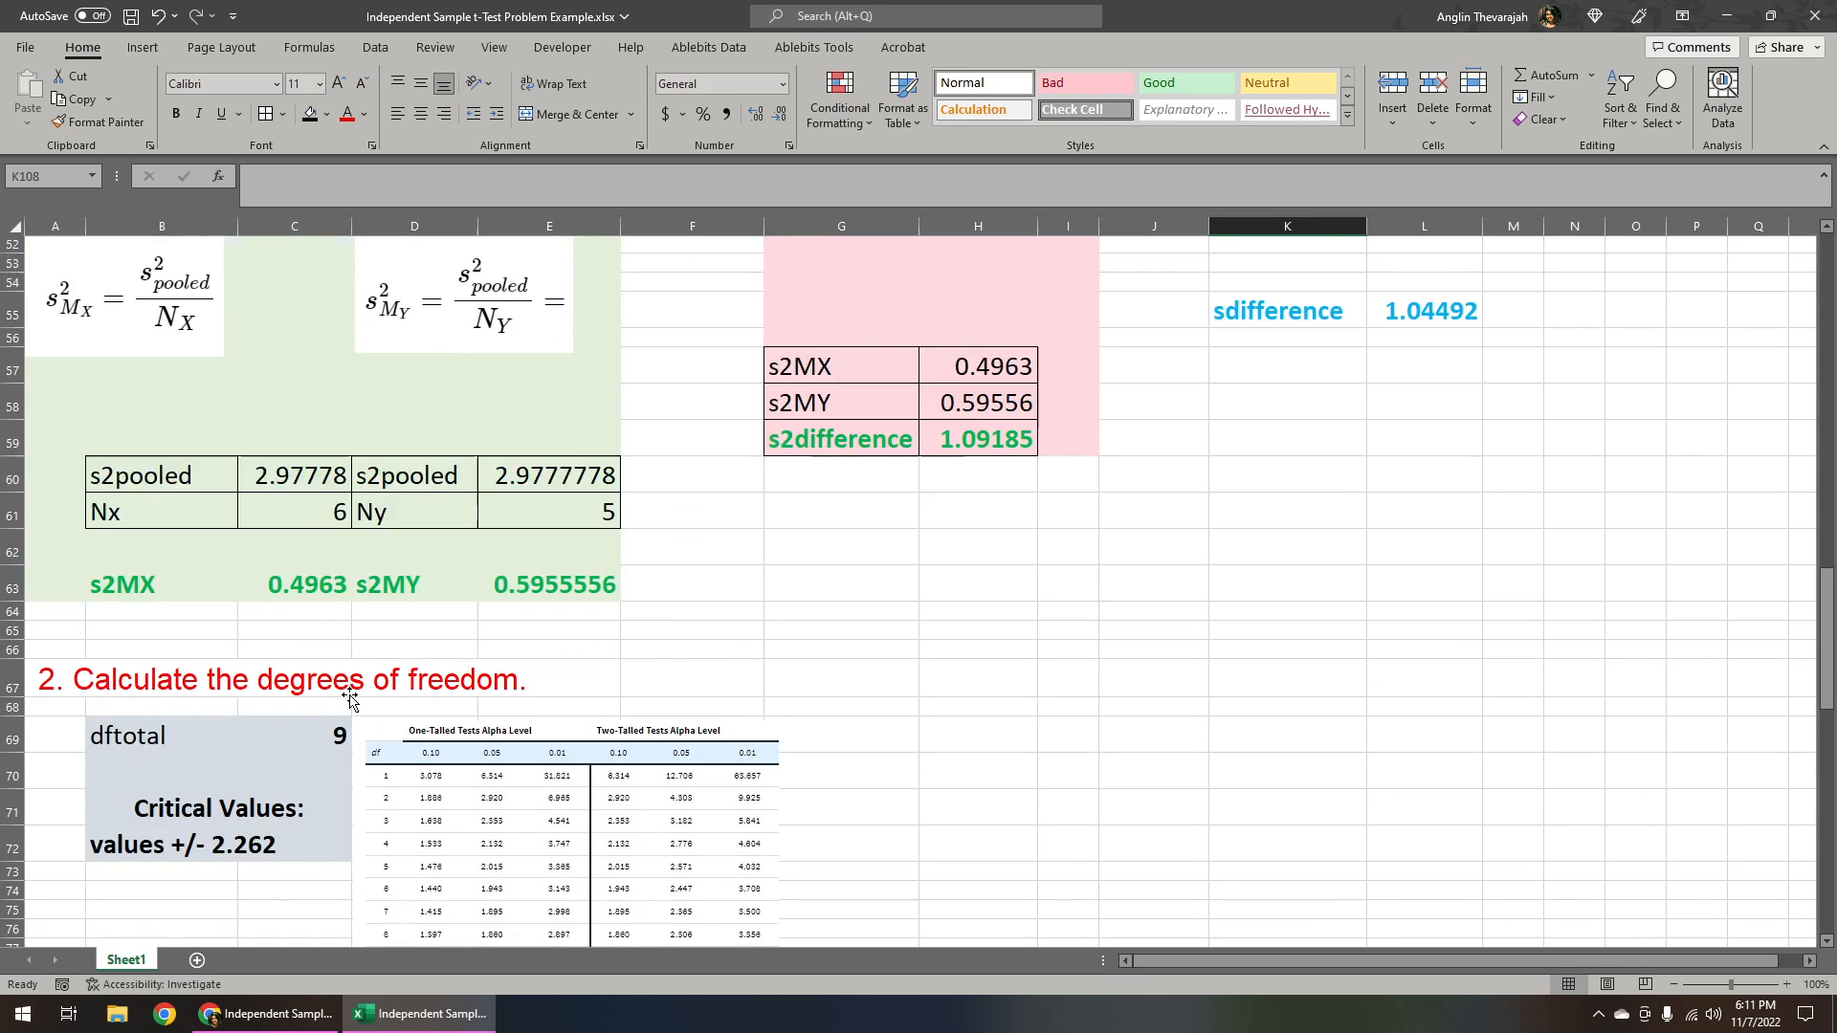
{"action": "scroll", "coordinate": [807, 878], "scroll_direction": "up", "scroll_amount": 5}
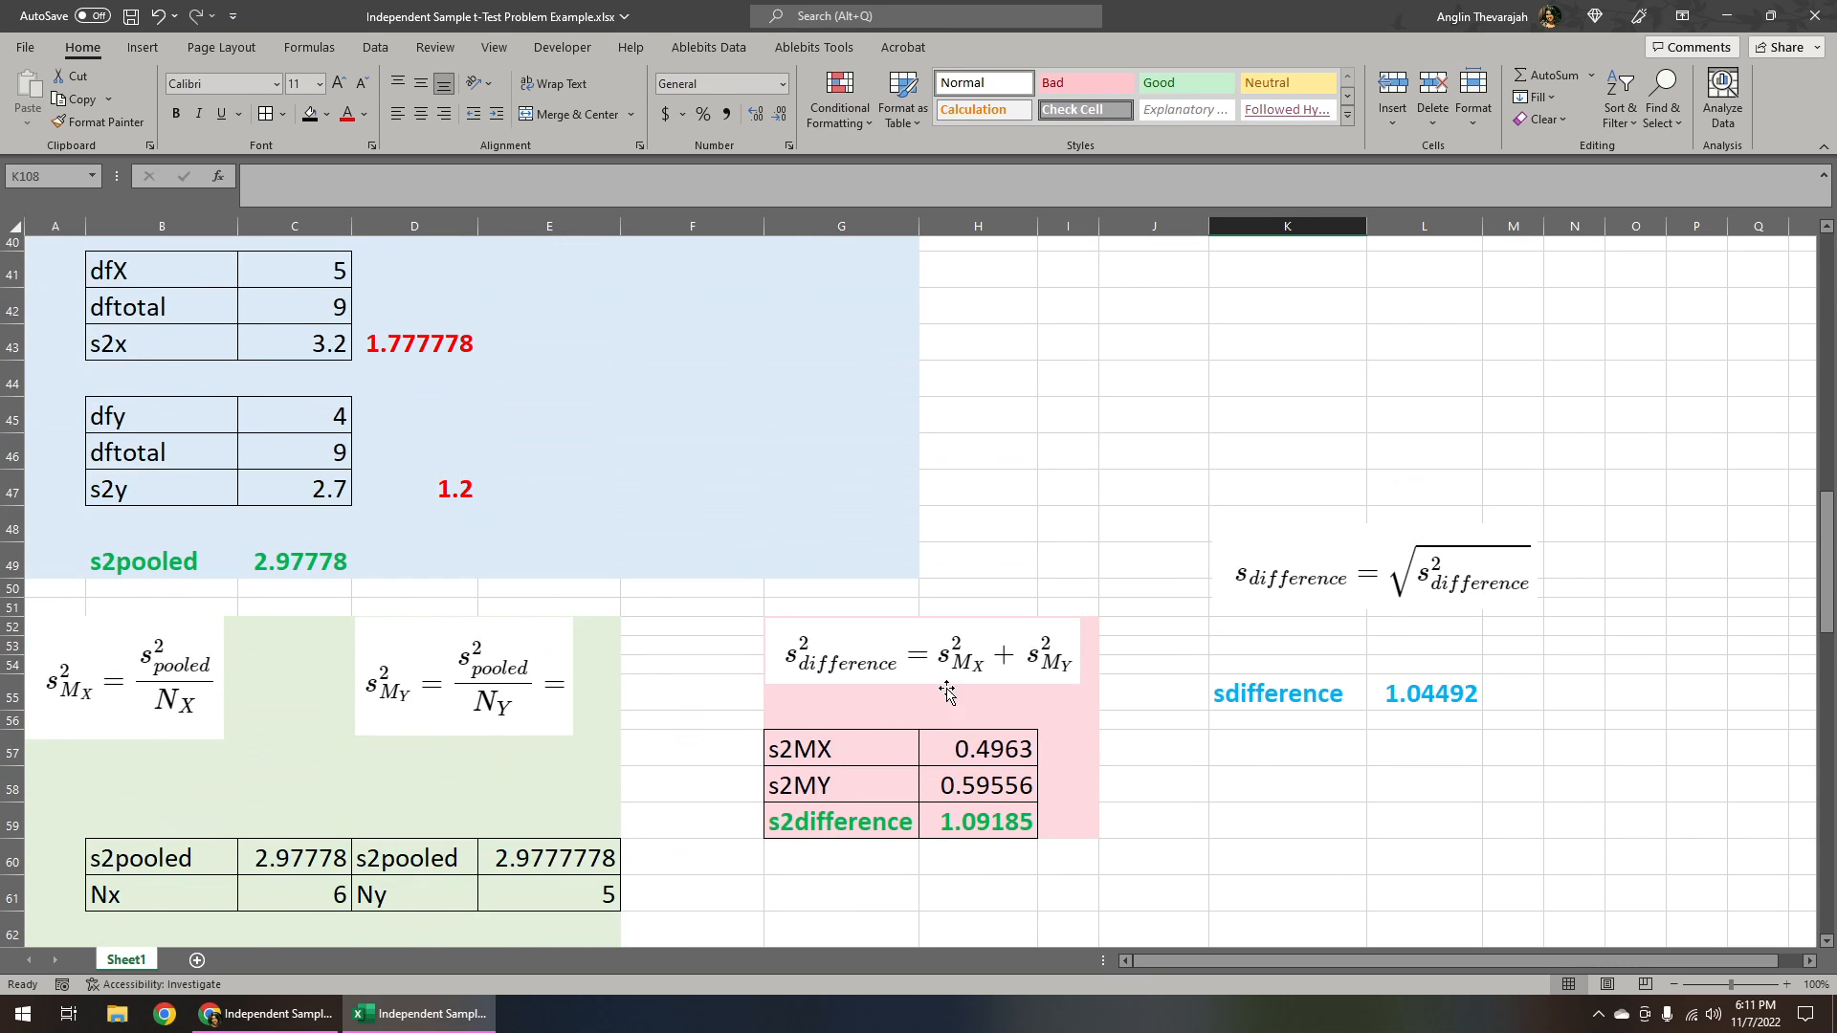
{"action": "scroll", "coordinate": [685, 473], "scroll_direction": "up", "scroll_amount": 10}
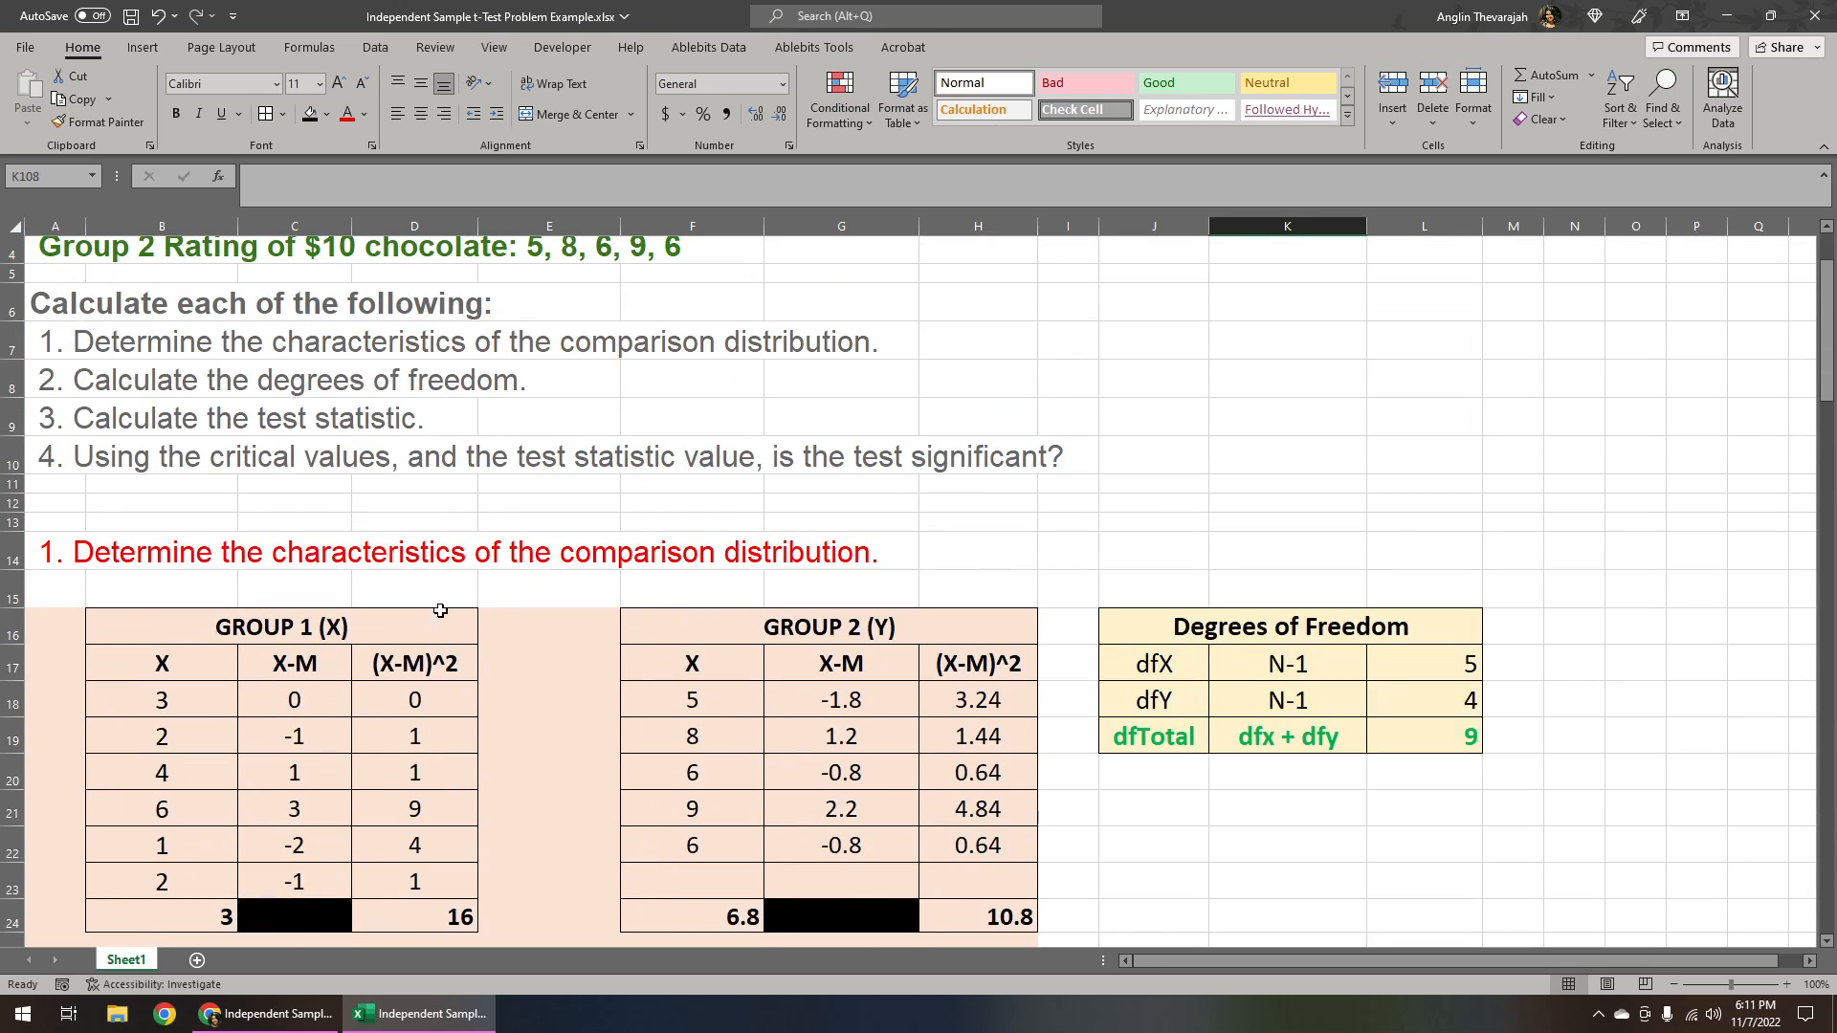